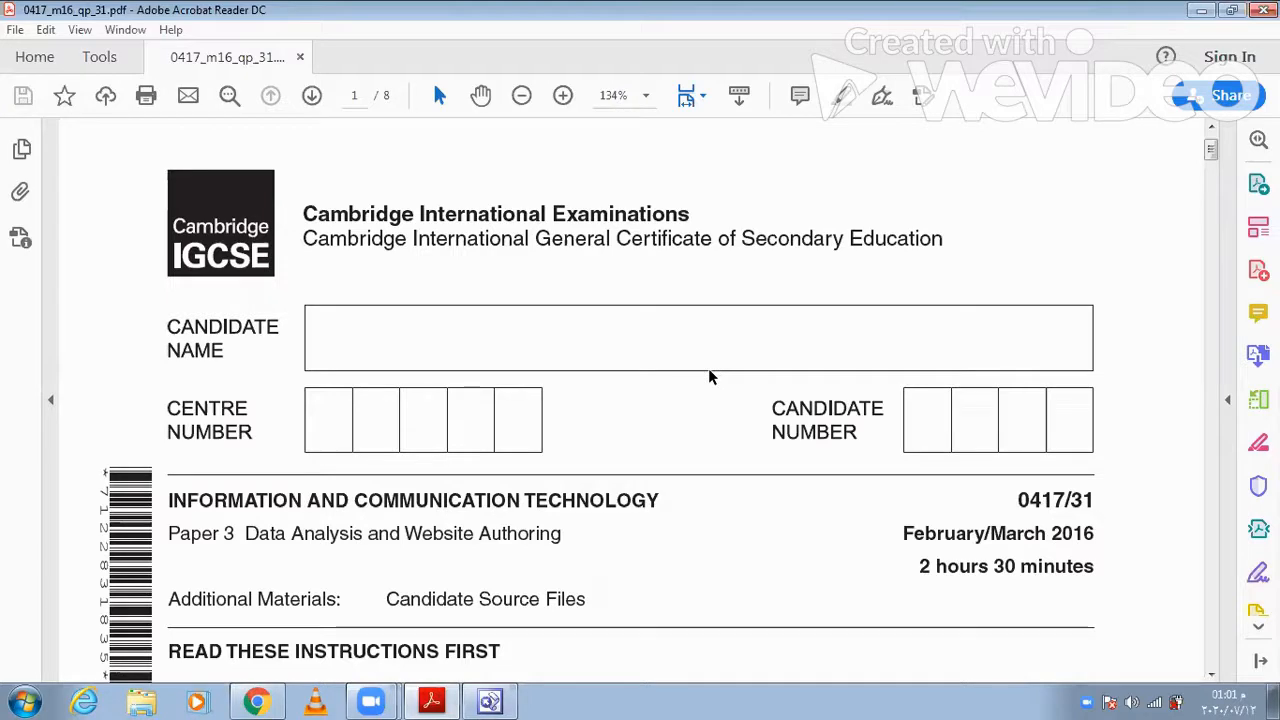
# - Look through the exam paper's cover page and read the Task 1 – Evidence Document 1 instructions on page 2
pyautogui.scroll(-3, 708, 370)
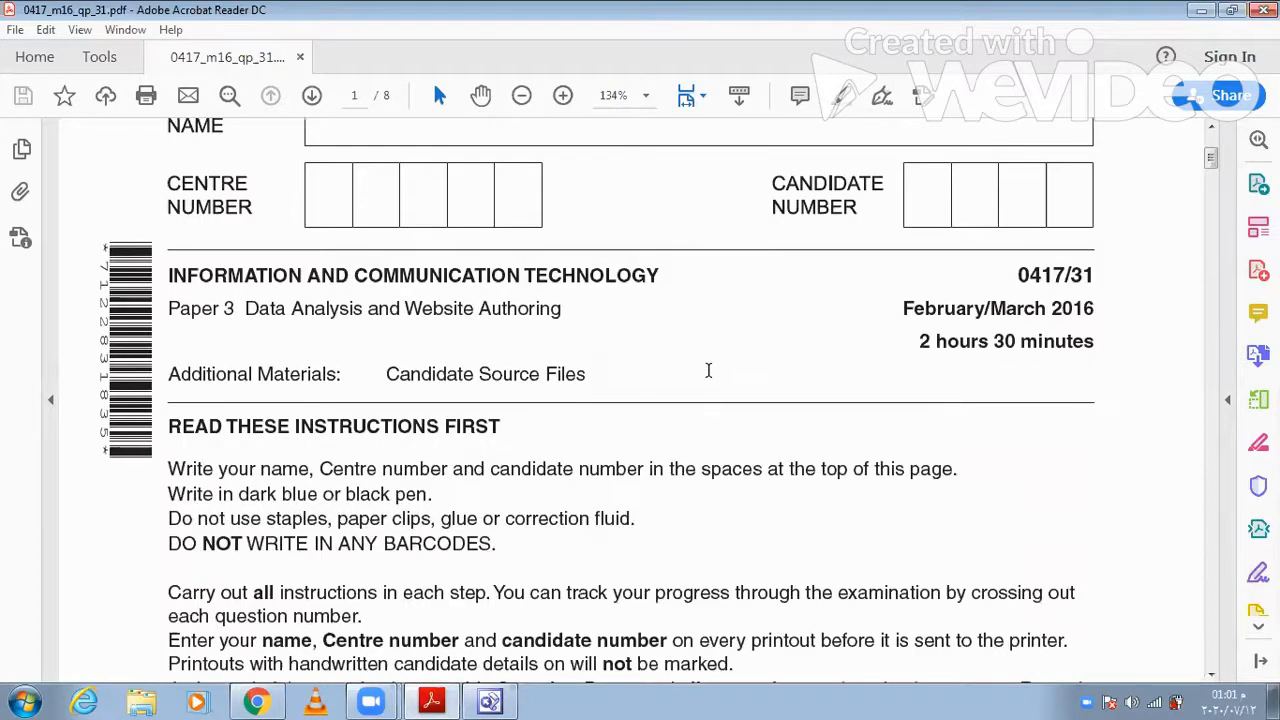
pyautogui.scroll(-1, 708, 371)
pyautogui.scroll(-6, 708, 377)
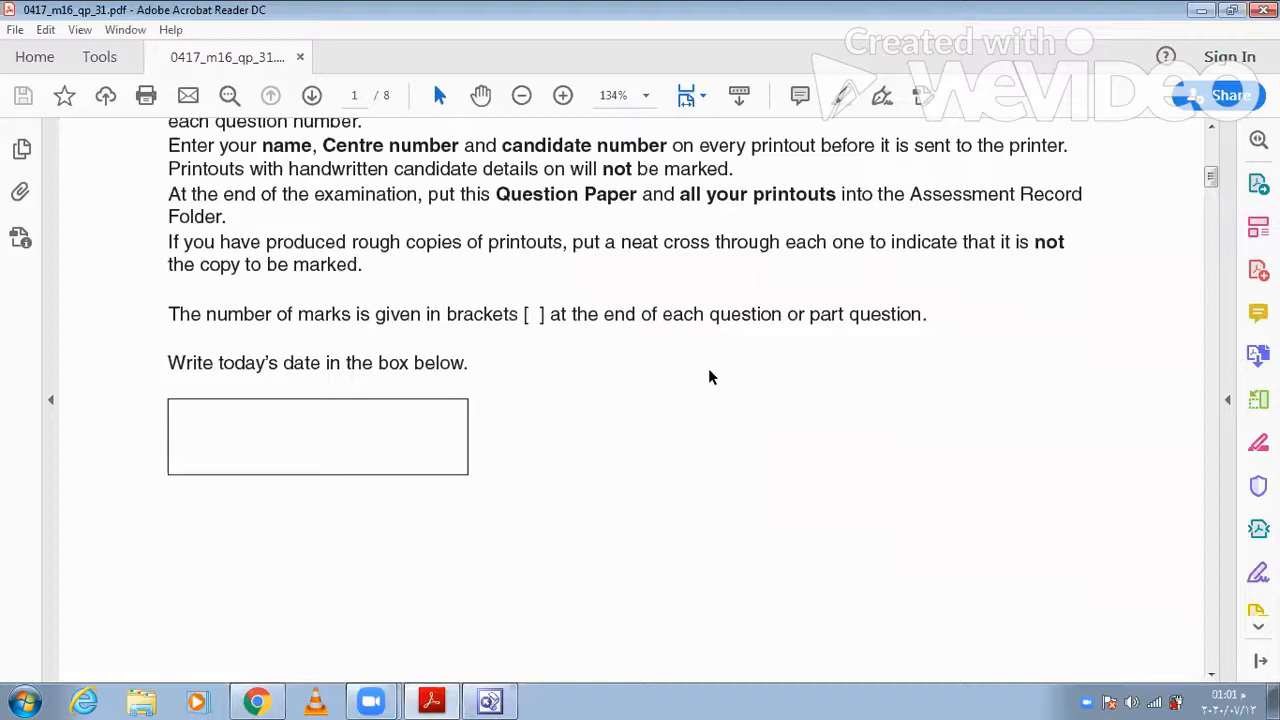
pyautogui.scroll(-2, 708, 377)
pyautogui.scroll(-6, 712, 372)
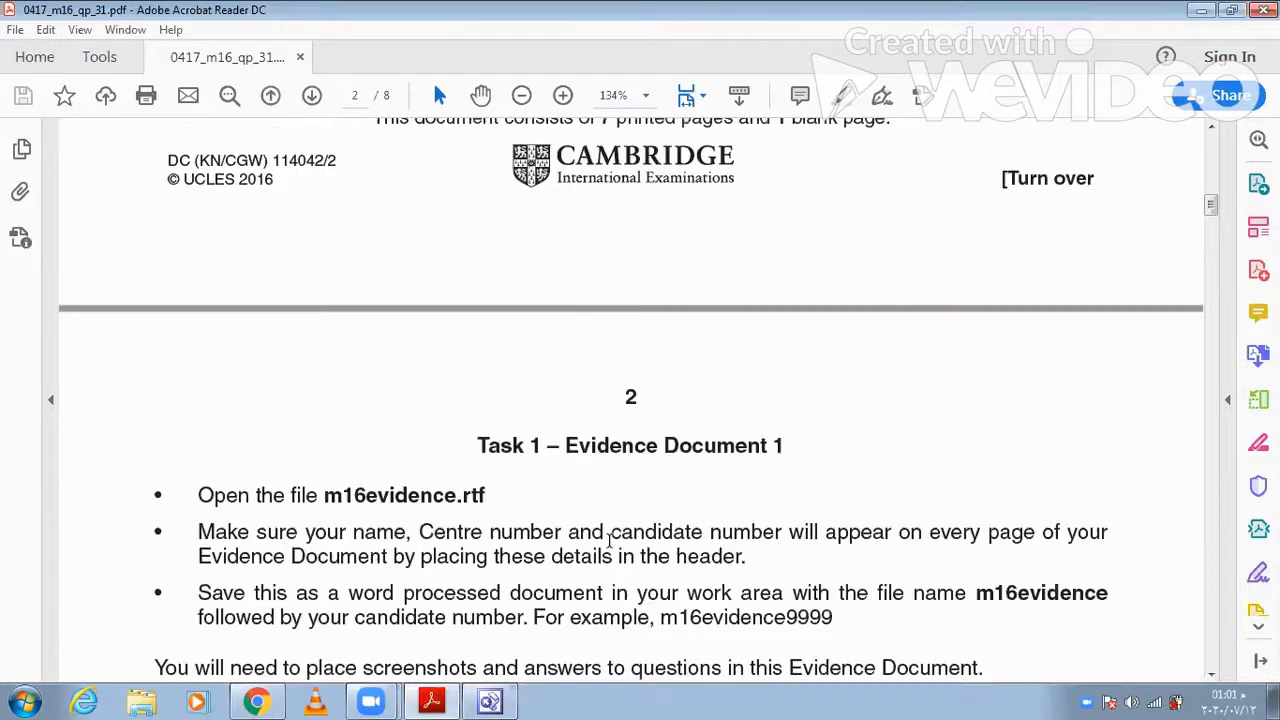
pyautogui.scroll(-3, 838, 289)
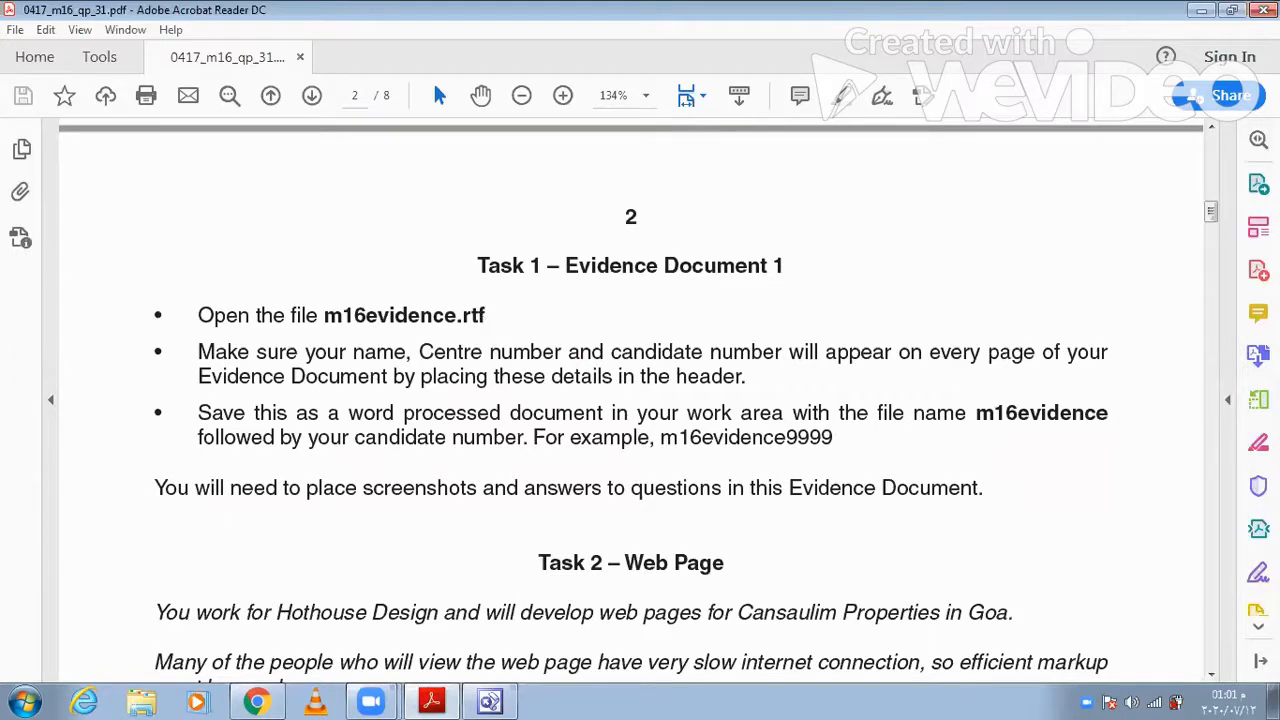
# - Open the m16evidence Rich Text file from the 03_0417_31_SF folder inside 0417_m16_sf_31 on the desktop
pyautogui.click(1204, 12)
pyautogui.doubleClick(100, 132)
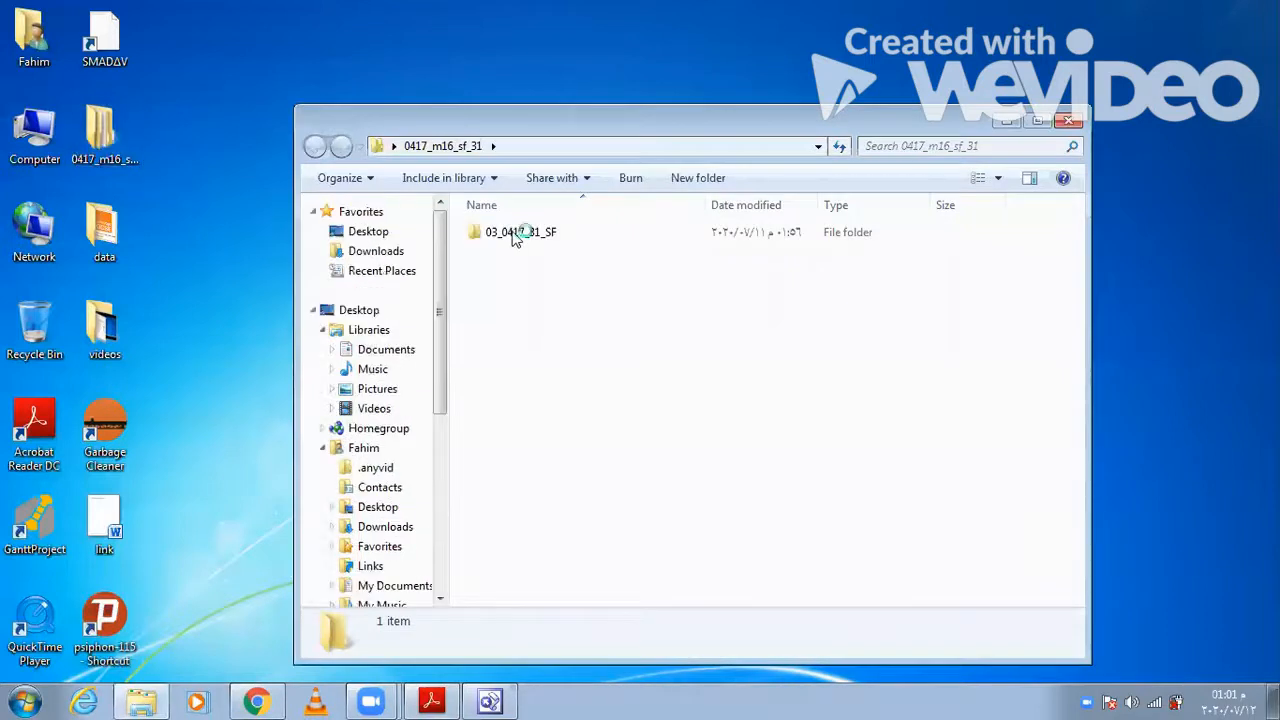
pyautogui.click(515, 234)
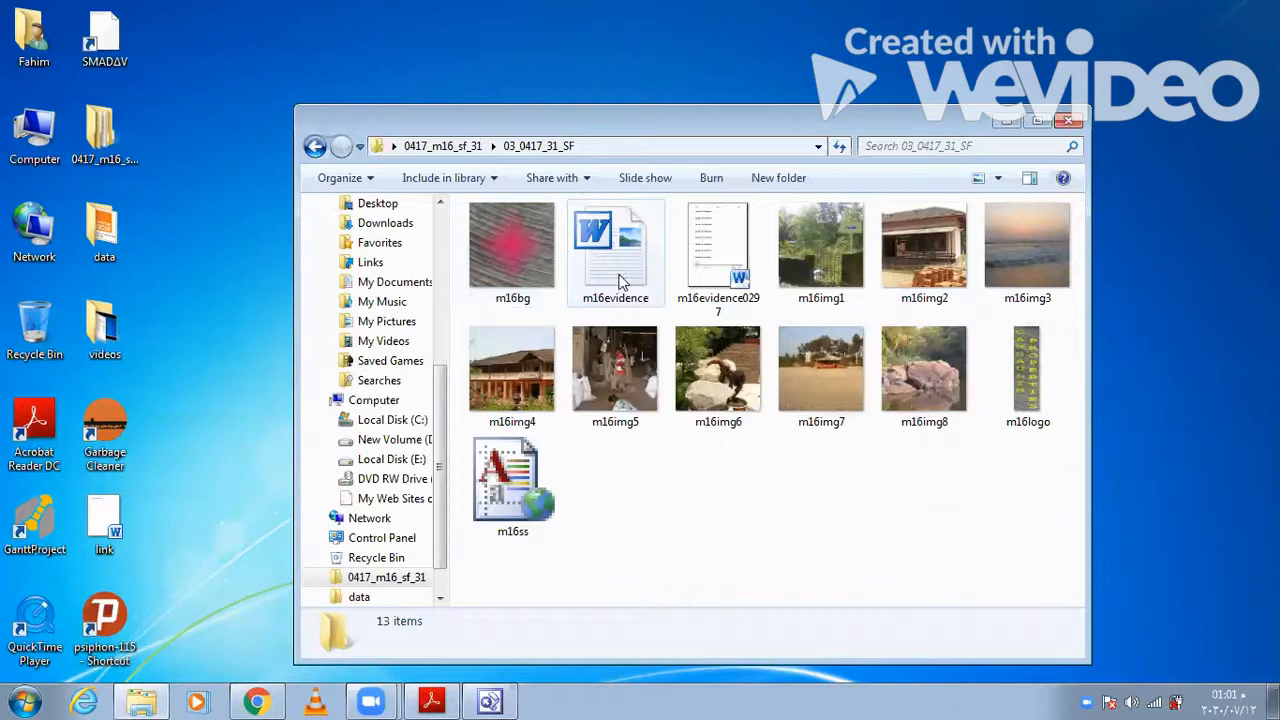
pyautogui.doubleClick(621, 281)
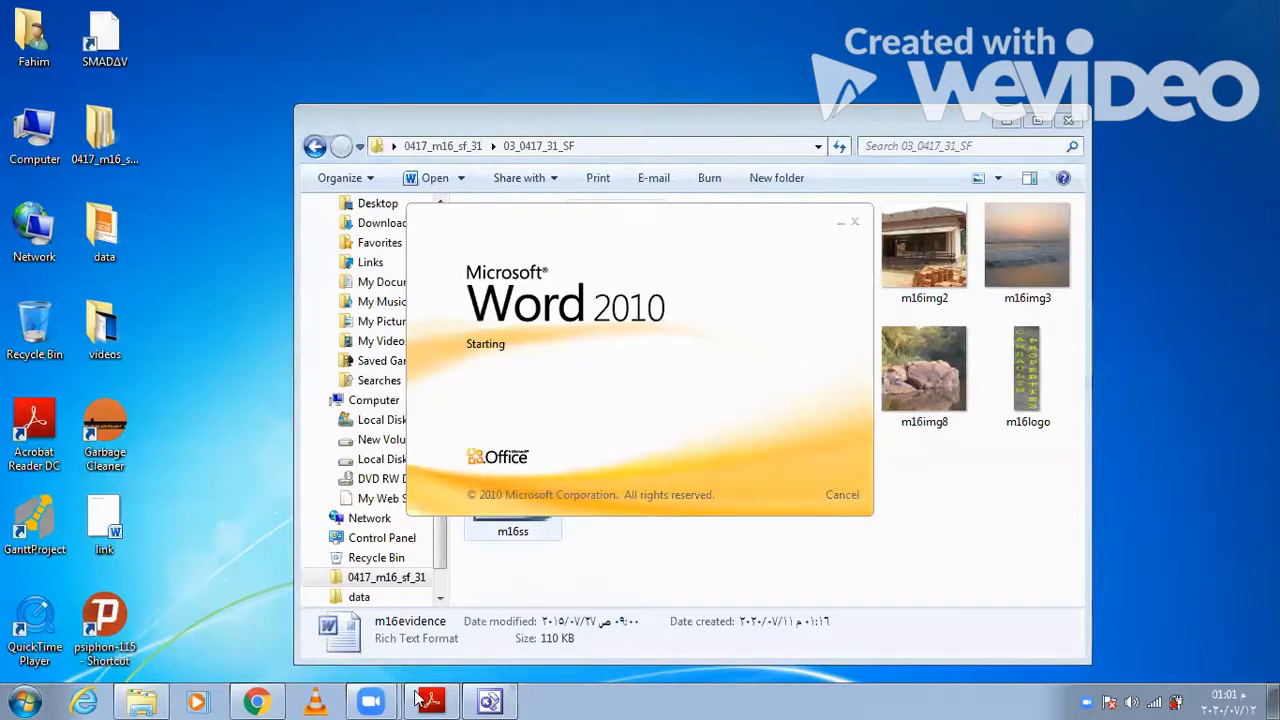
# - Switch to the exam paper in Acrobat Reader and review the Task 1 instructions on header details and saving
pyautogui.moveTo(432, 703)
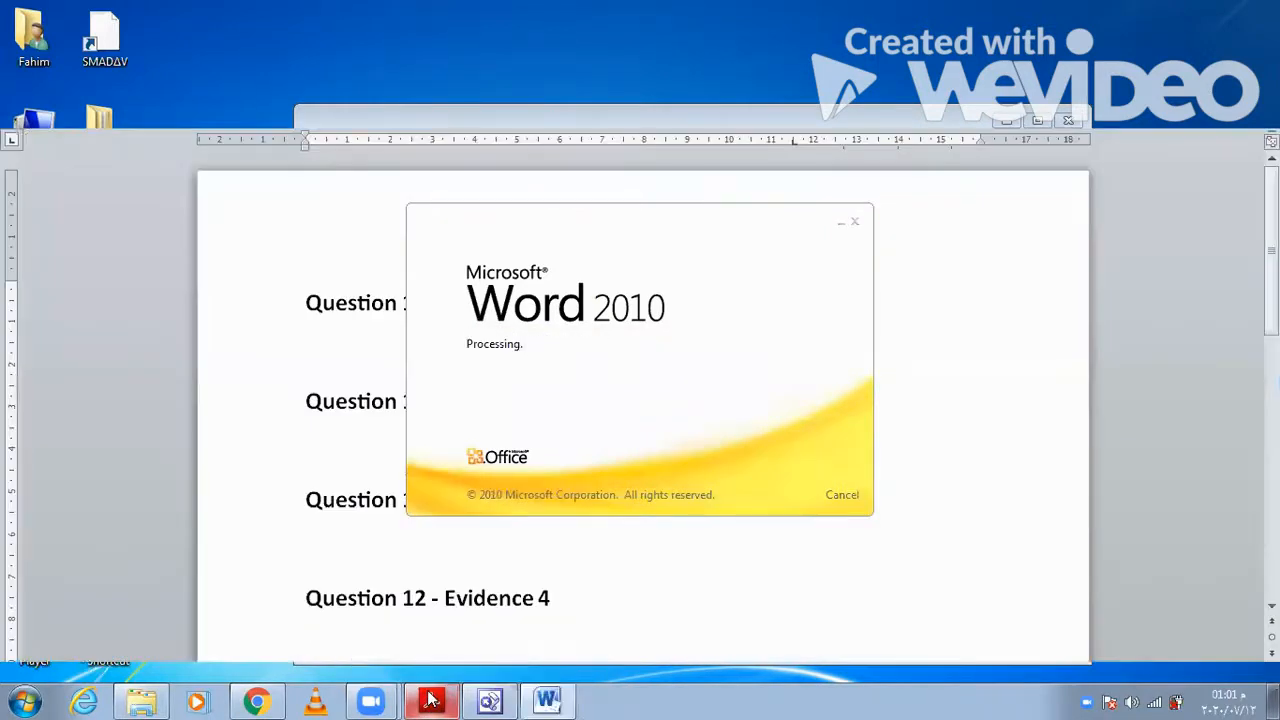
pyautogui.click(431, 699)
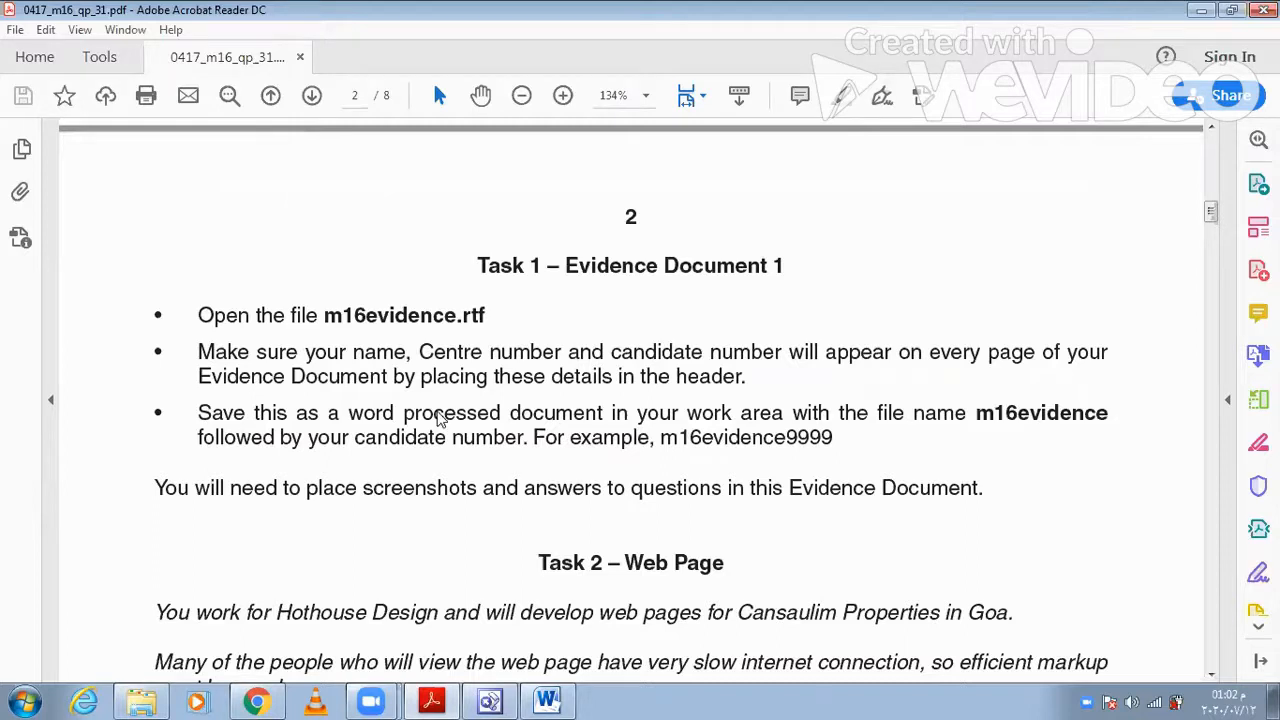
pyautogui.moveTo(477, 265); pyautogui.dragTo(353, 410)
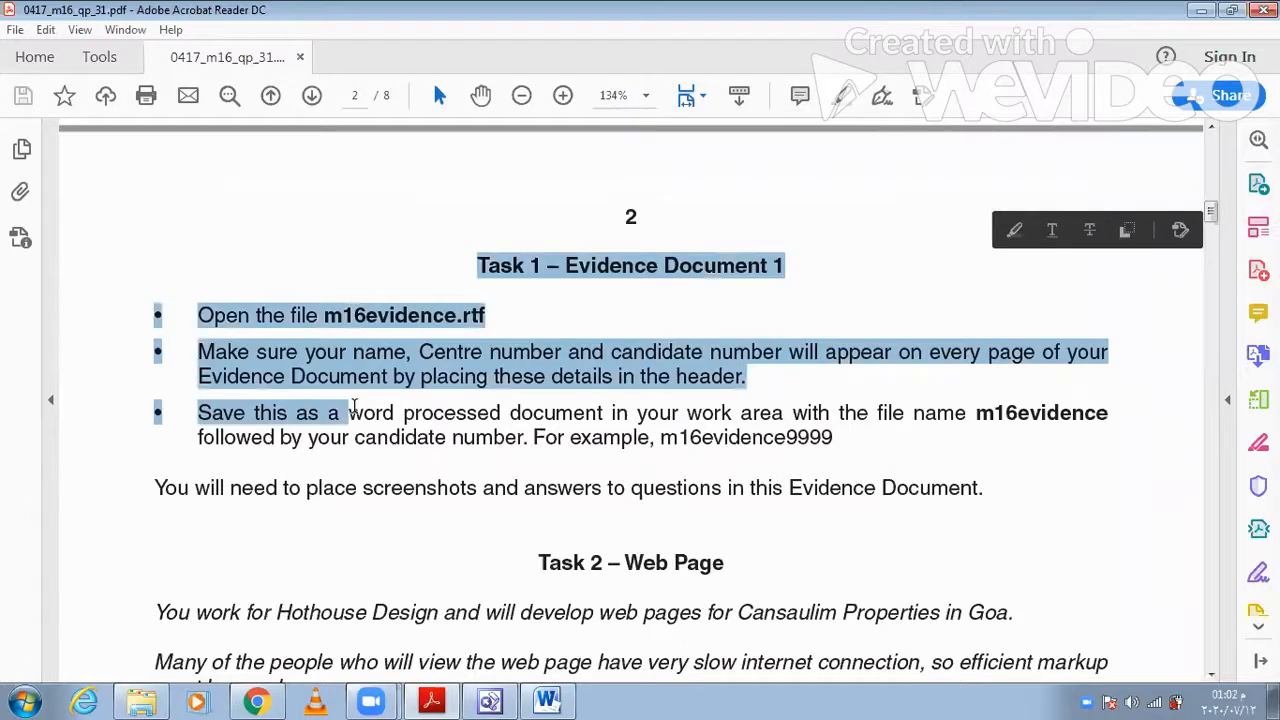
pyautogui.doubleClick(451, 412)
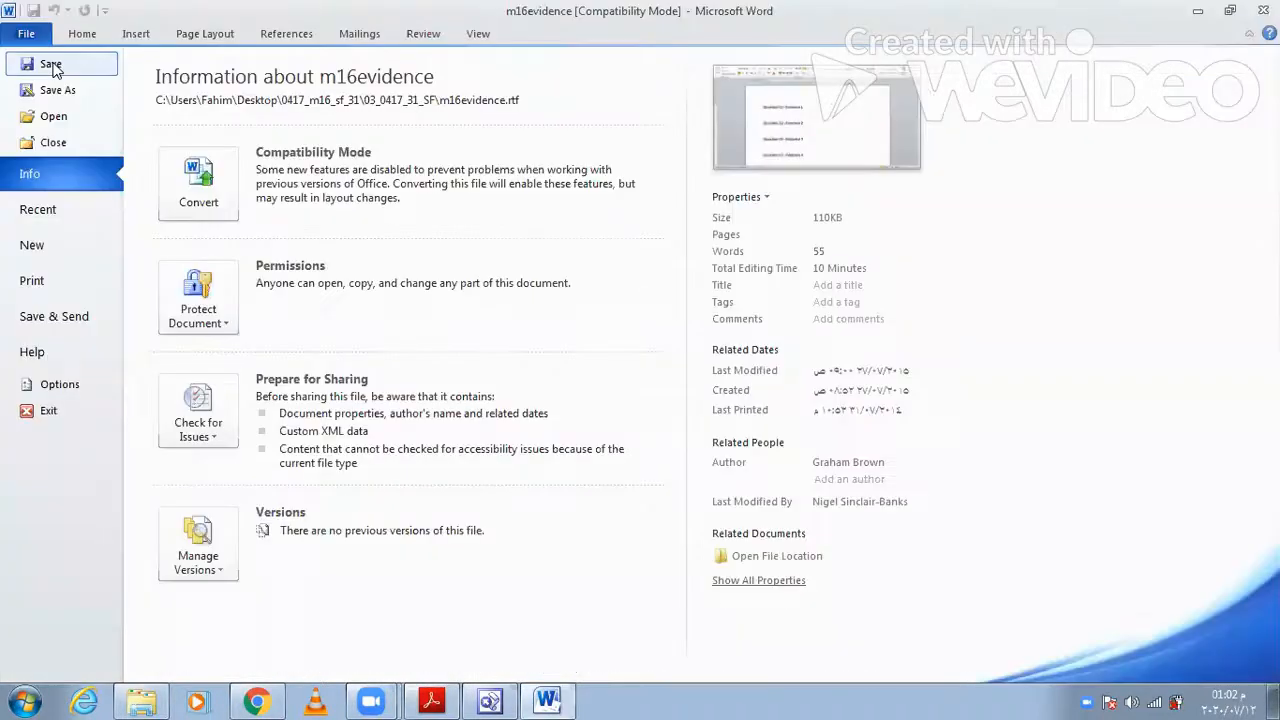
# - Switch to the m16evidence document in Word and insert a built-in three-column header
pyautogui.click(45, 64)
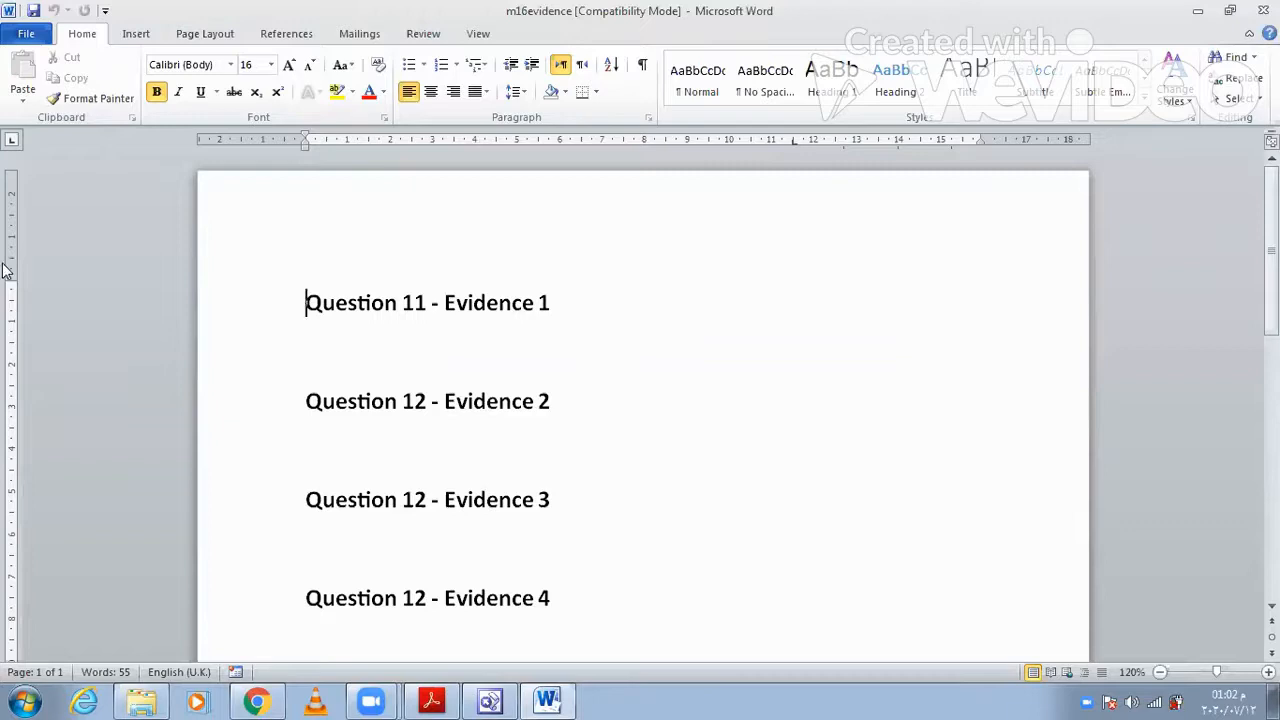
pyautogui.click(136, 34)
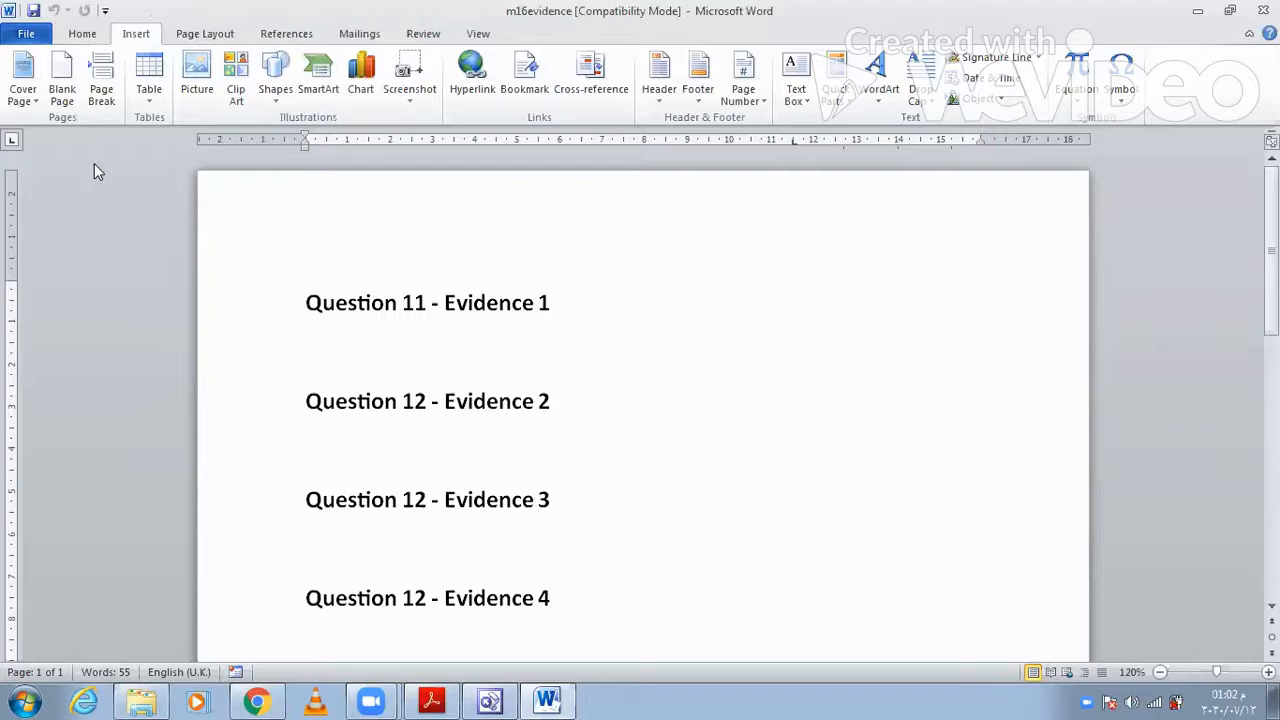
pyautogui.click(659, 95)
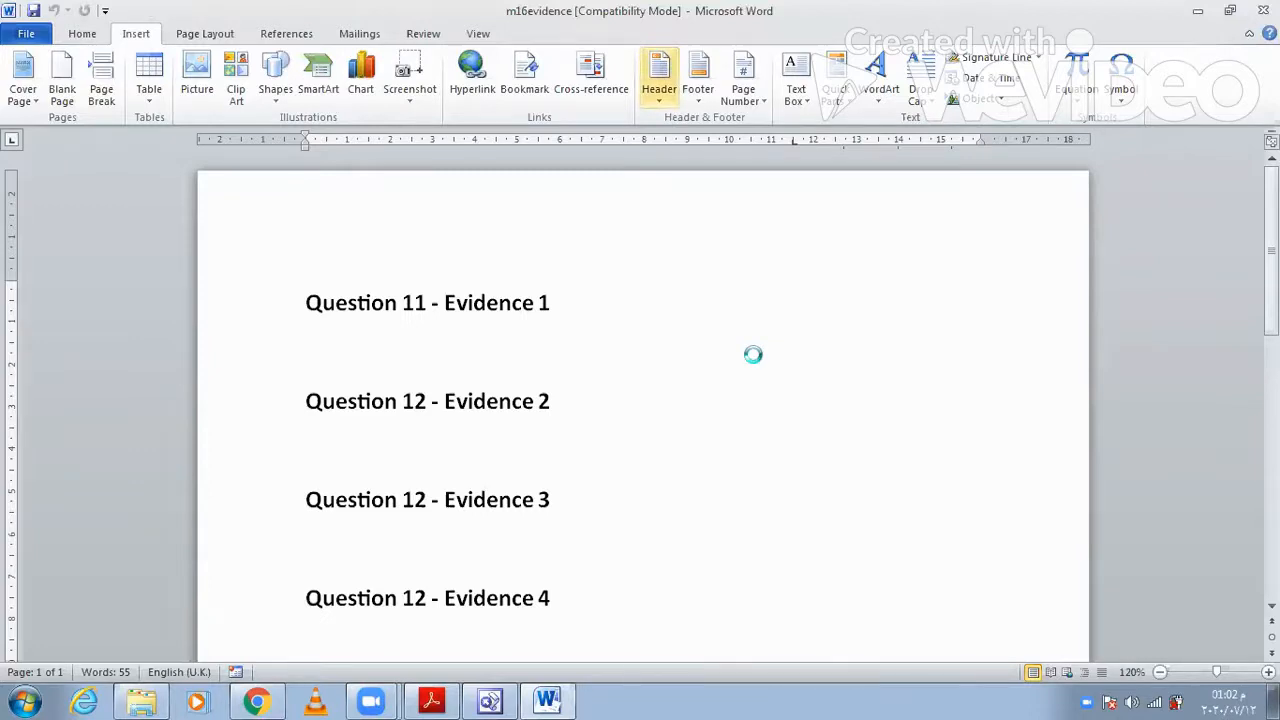
pyautogui.click(794, 272)
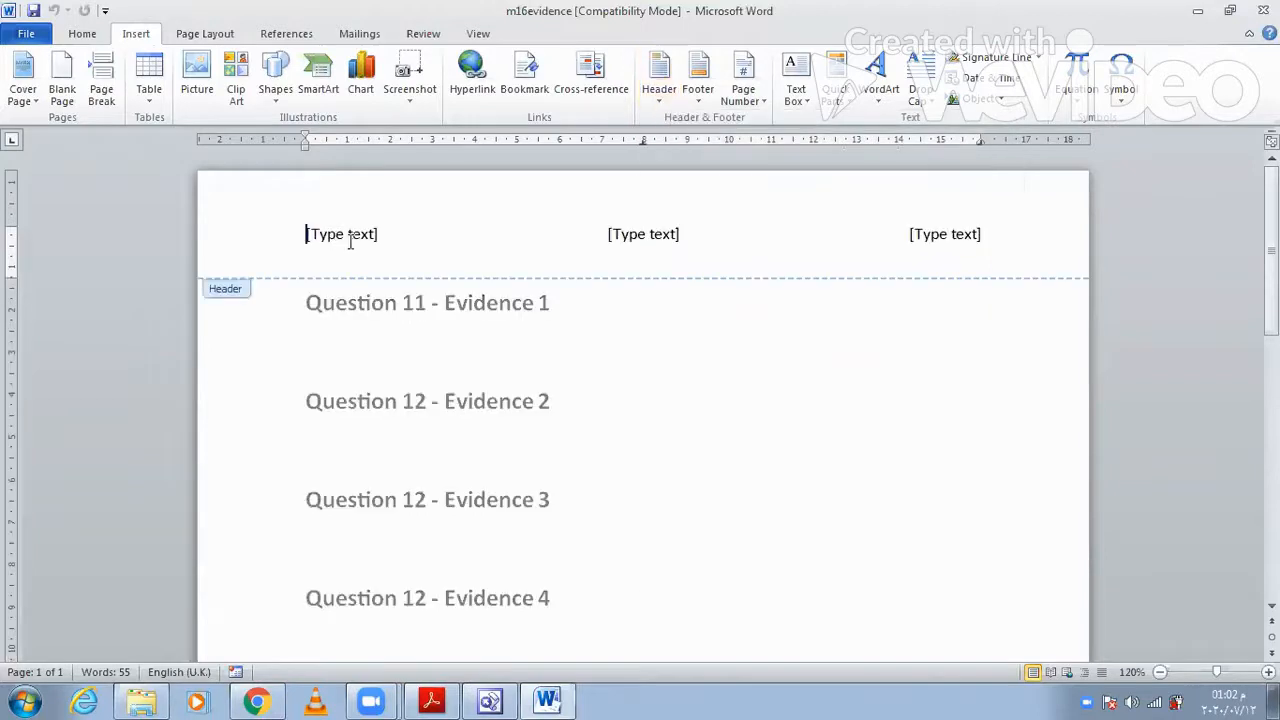
# - Fill the three header placeholders with the candidate's name, centre number and candidate number, and return to the document body
pyautogui.click(350, 237)
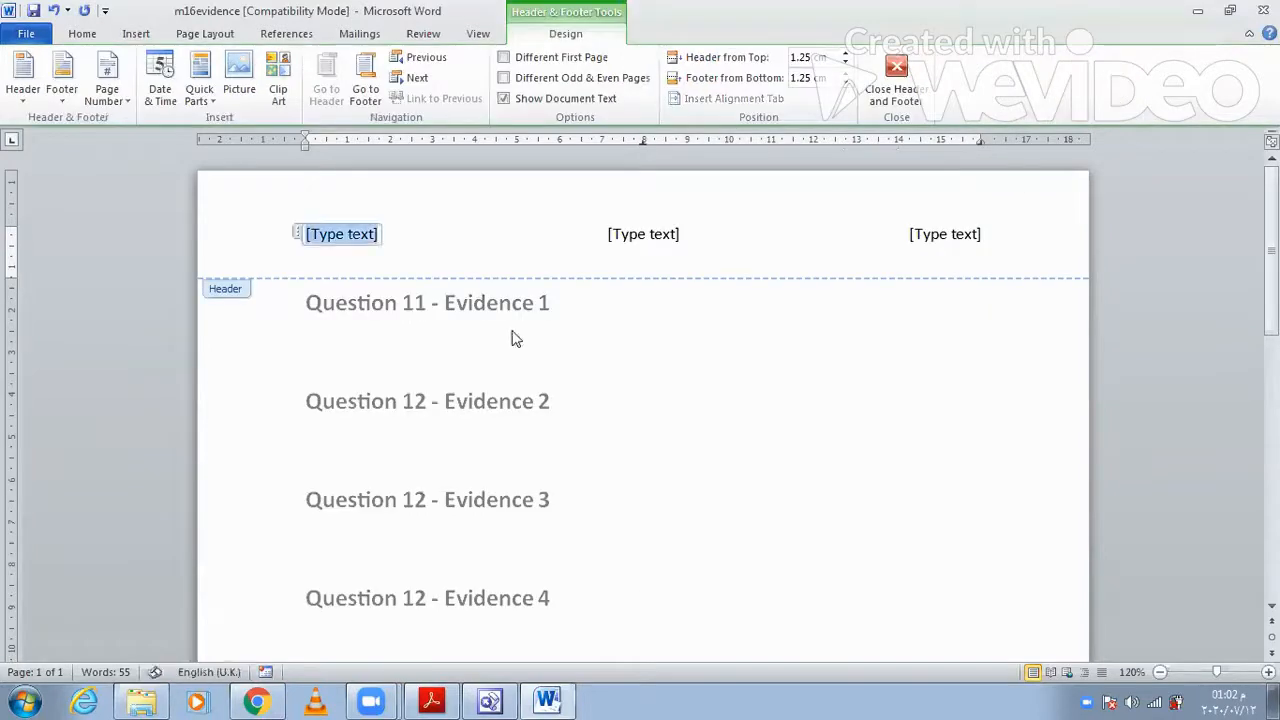
pyautogui.write('F')
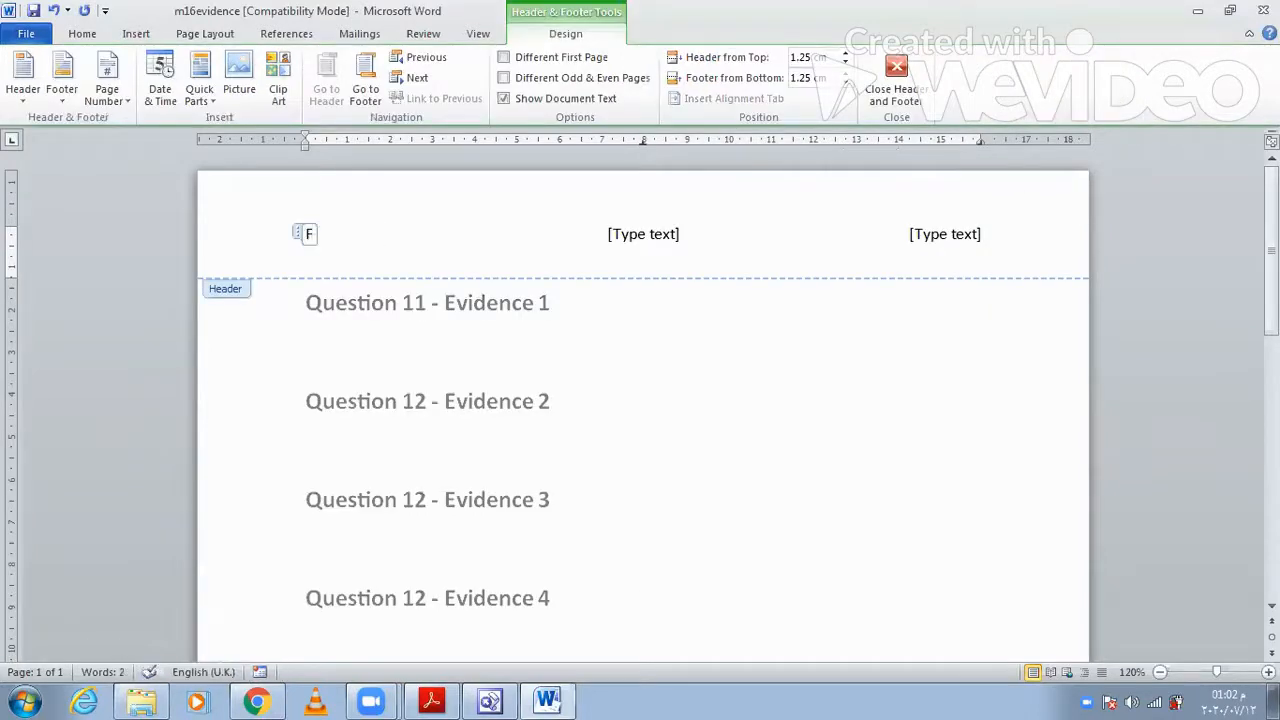
pyautogui.write('ahim')
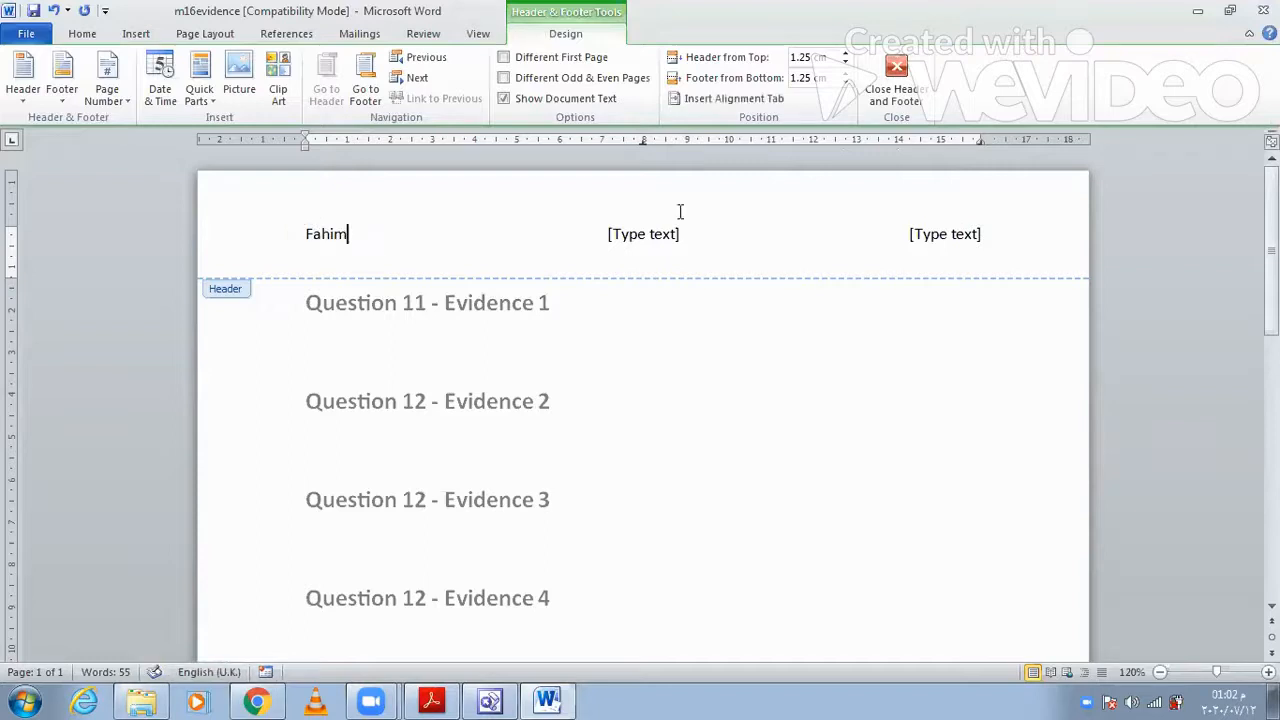
pyautogui.click(664, 235)
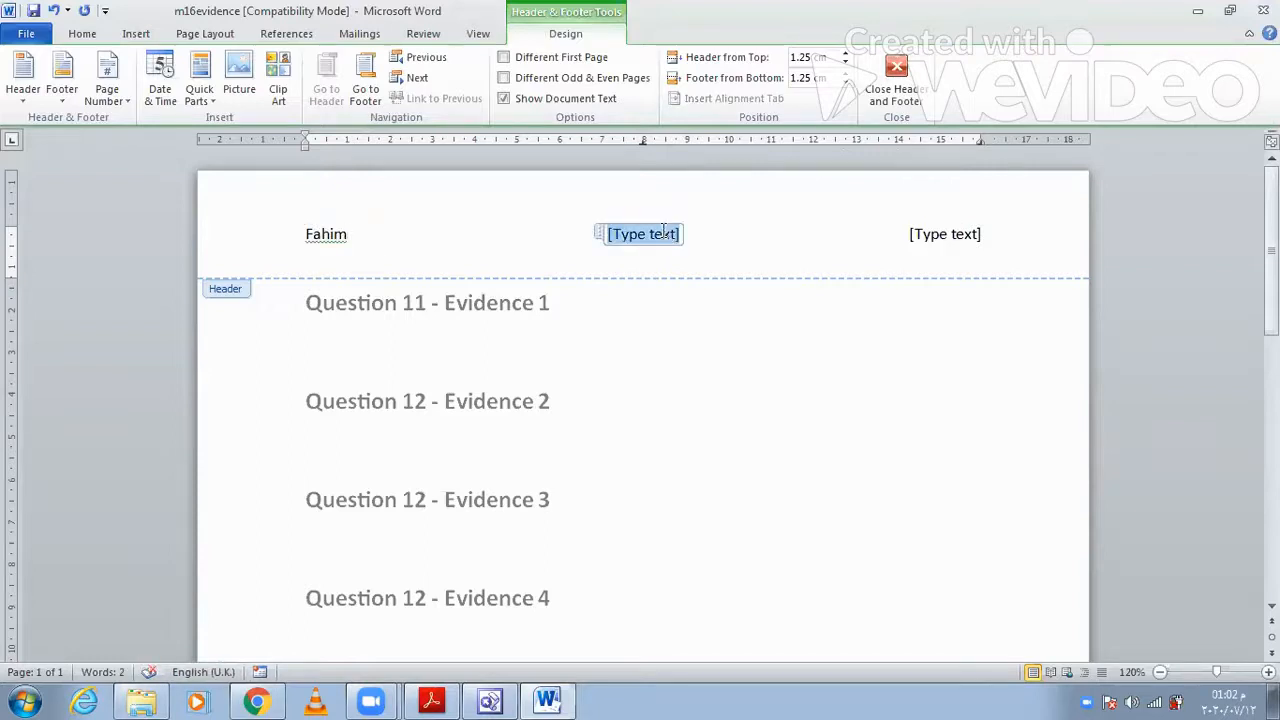
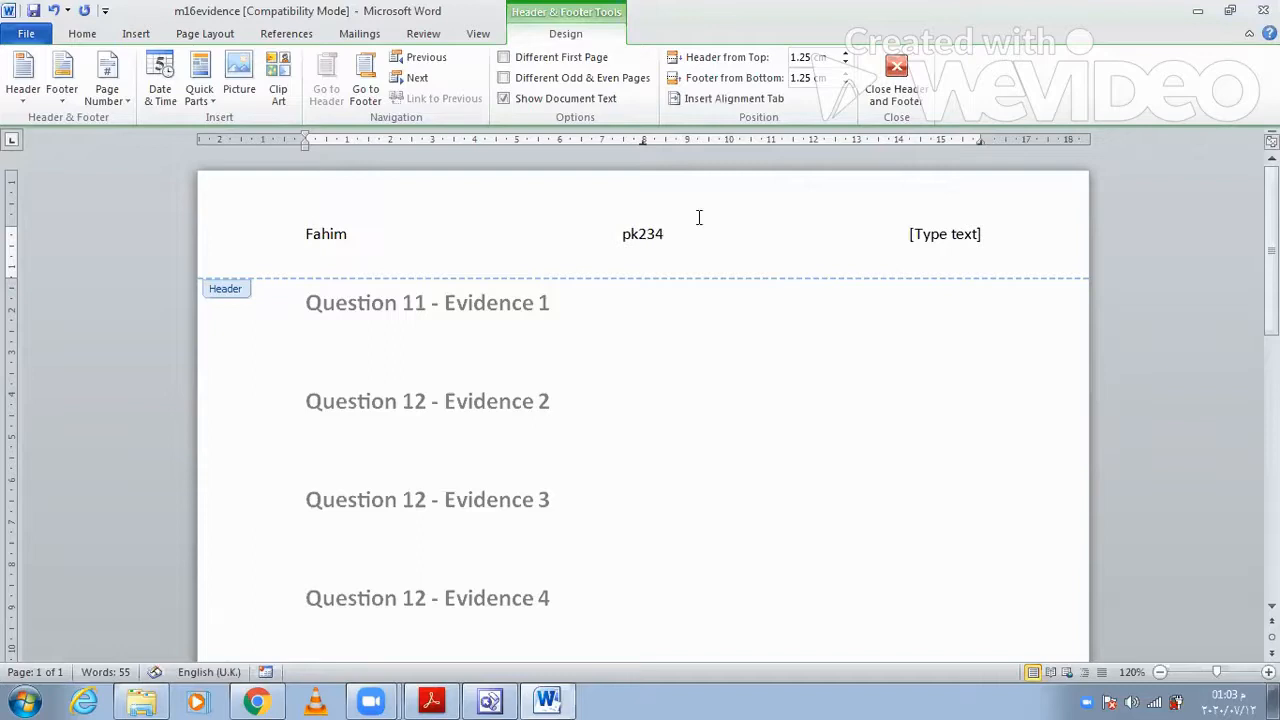
pyautogui.click(935, 243)
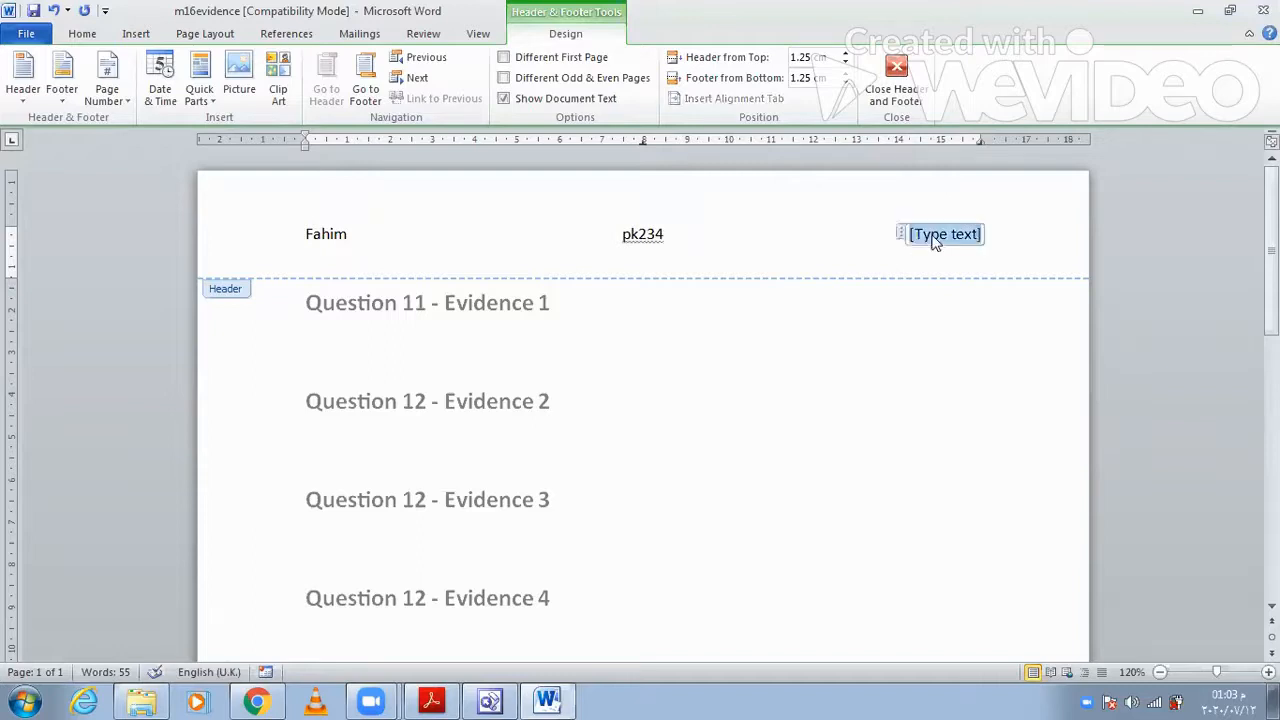
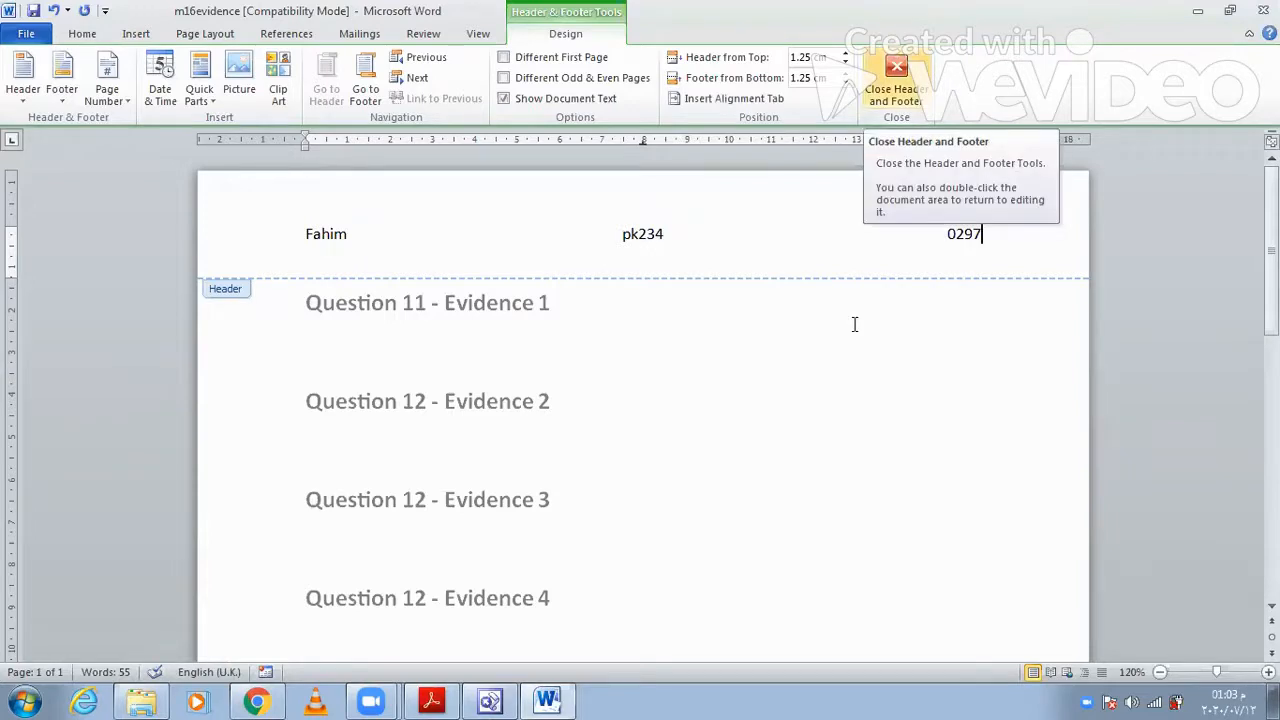
pyautogui.doubleClick(423, 302)
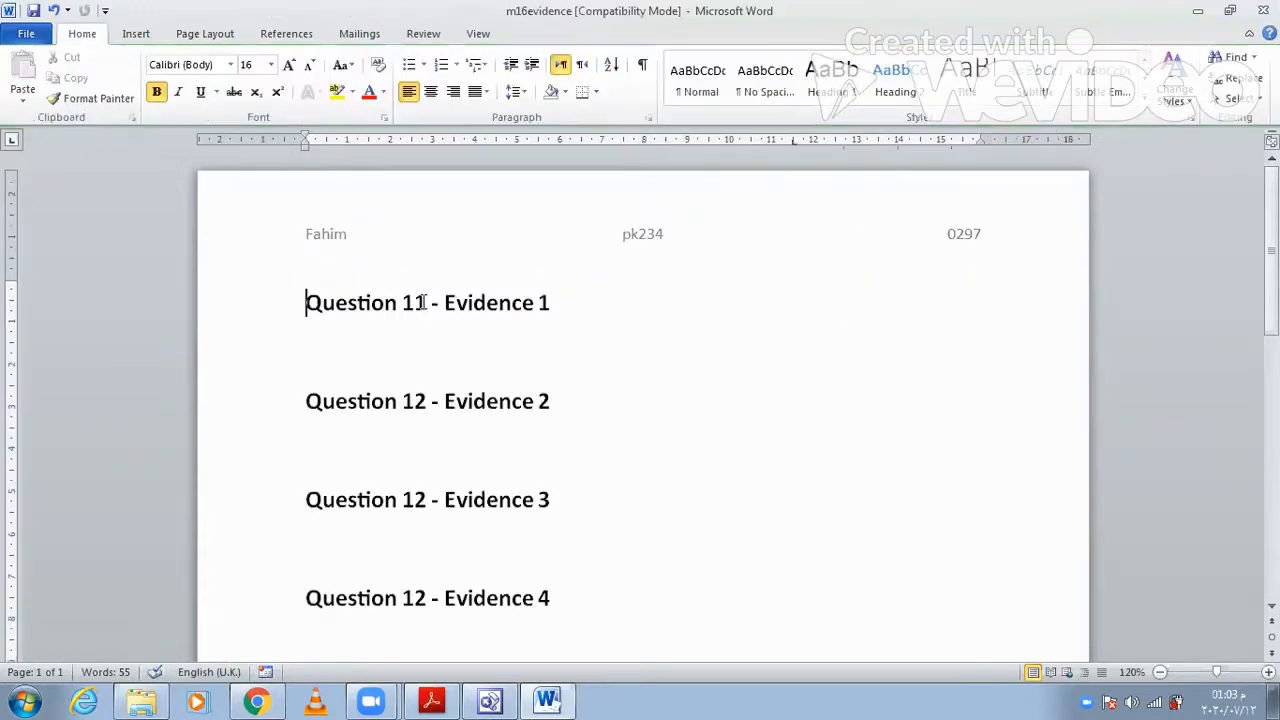
# - Save the evidence file as a Word Document named m16evidence followed by the candidate number, replacing the existing file
pyautogui.click(27, 34)
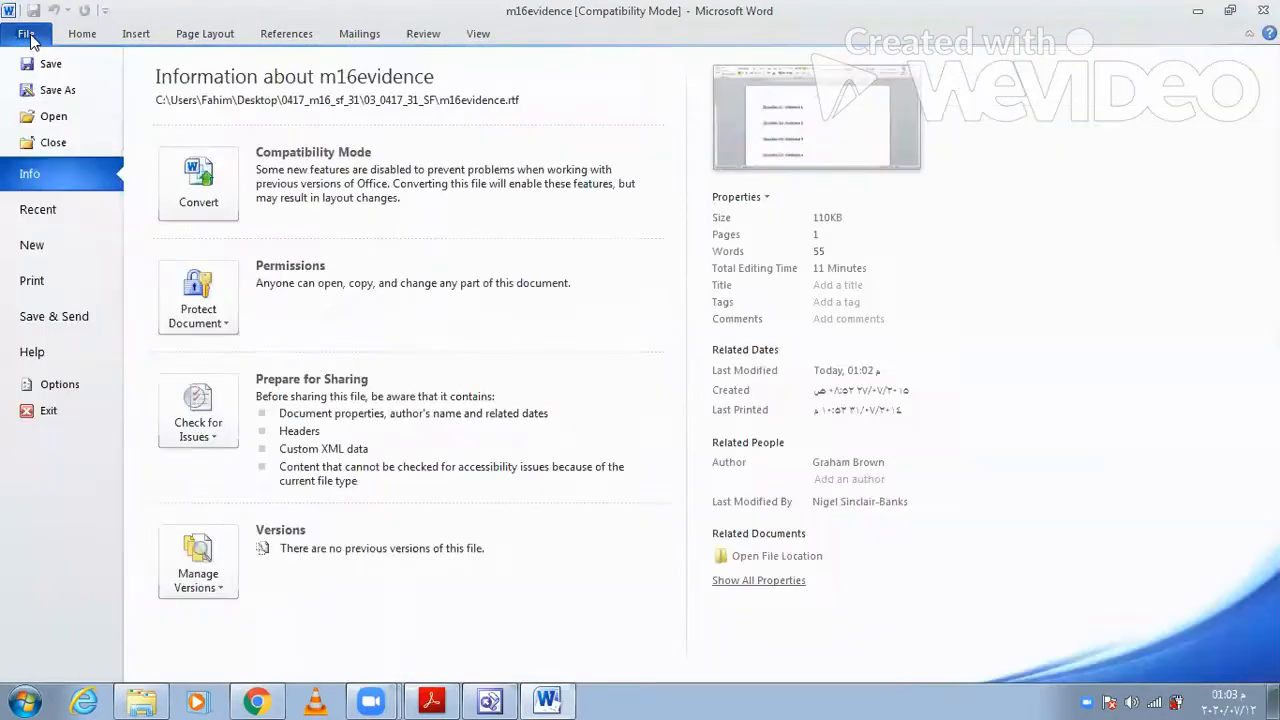
pyautogui.click(40, 92)
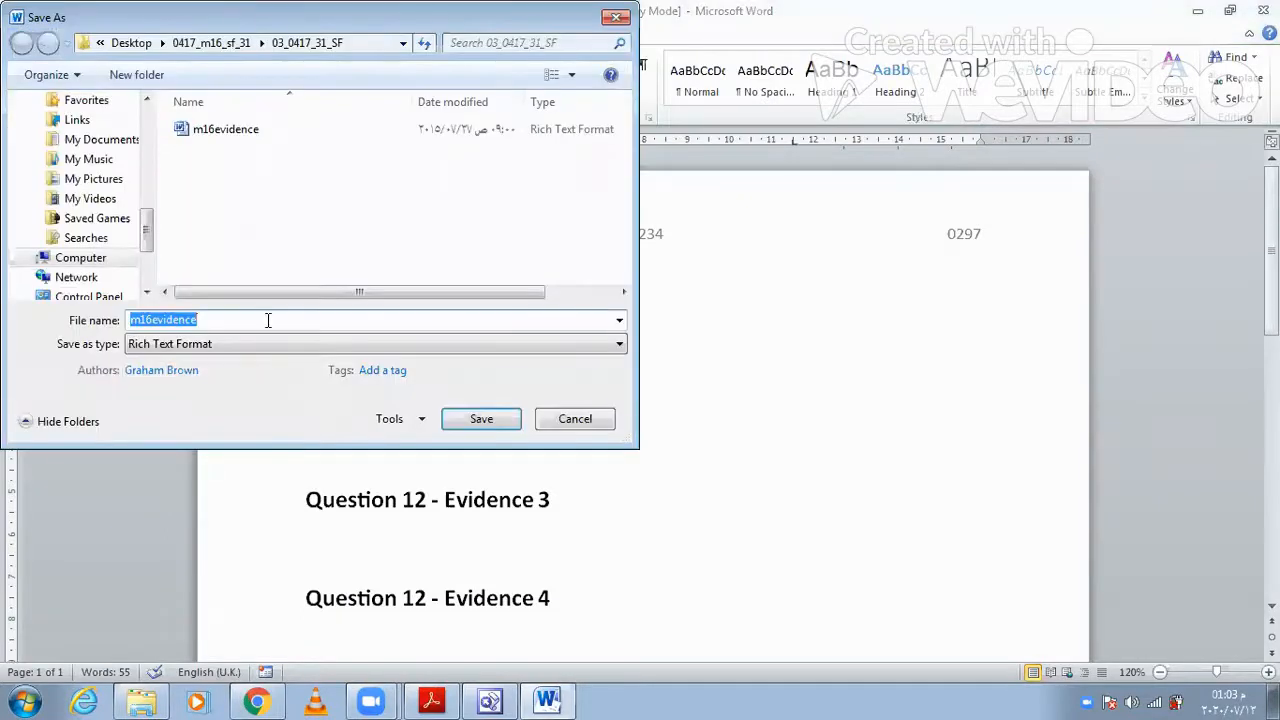
pyautogui.click(258, 345)
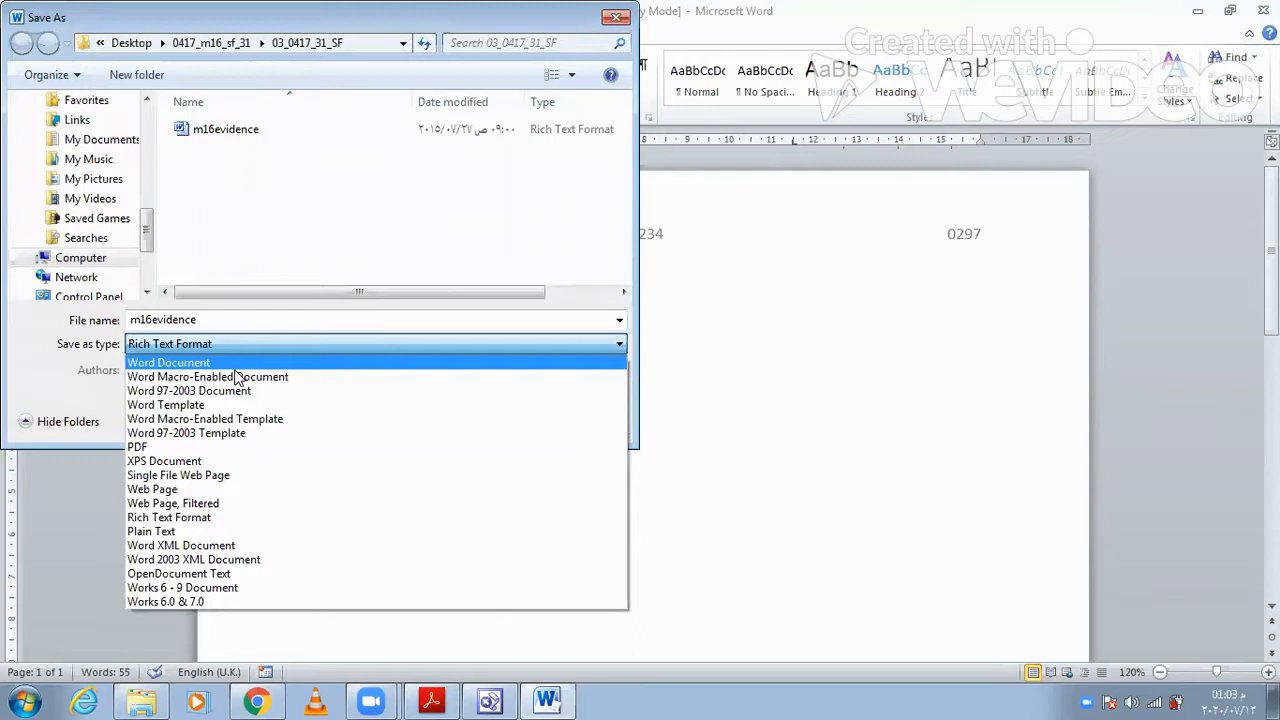
pyautogui.click(235, 363)
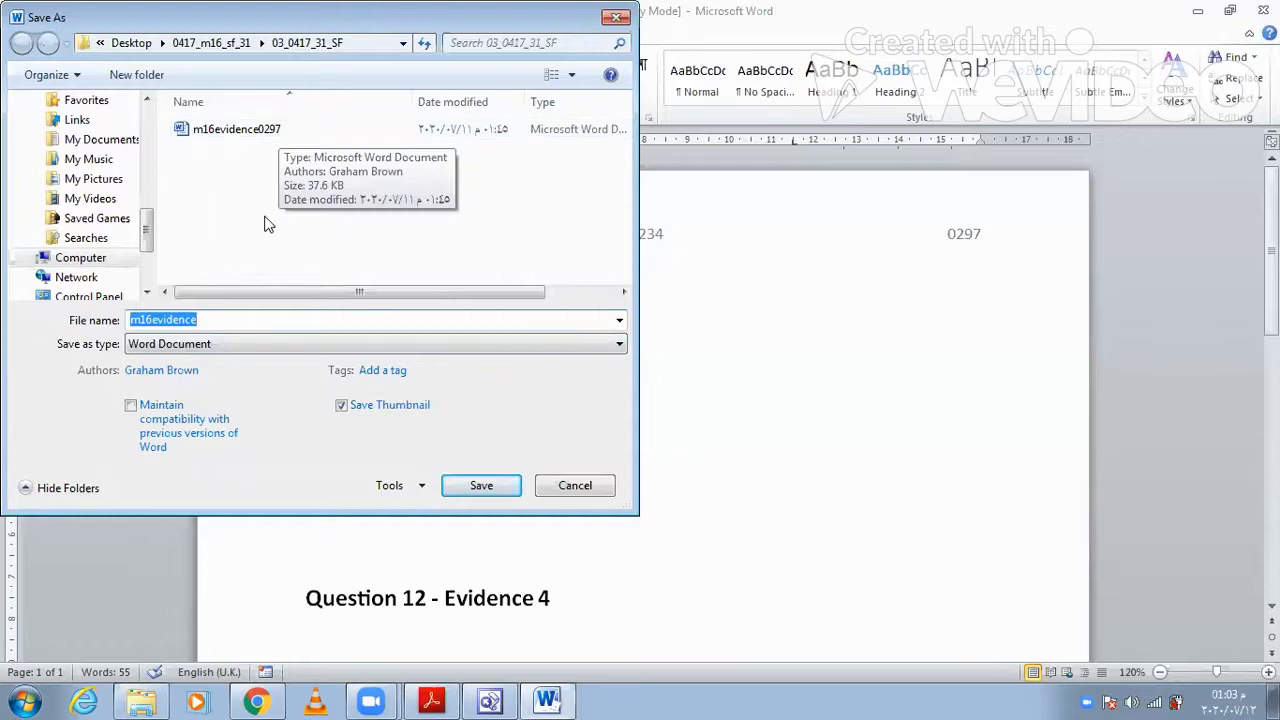
pyautogui.click(237, 318)
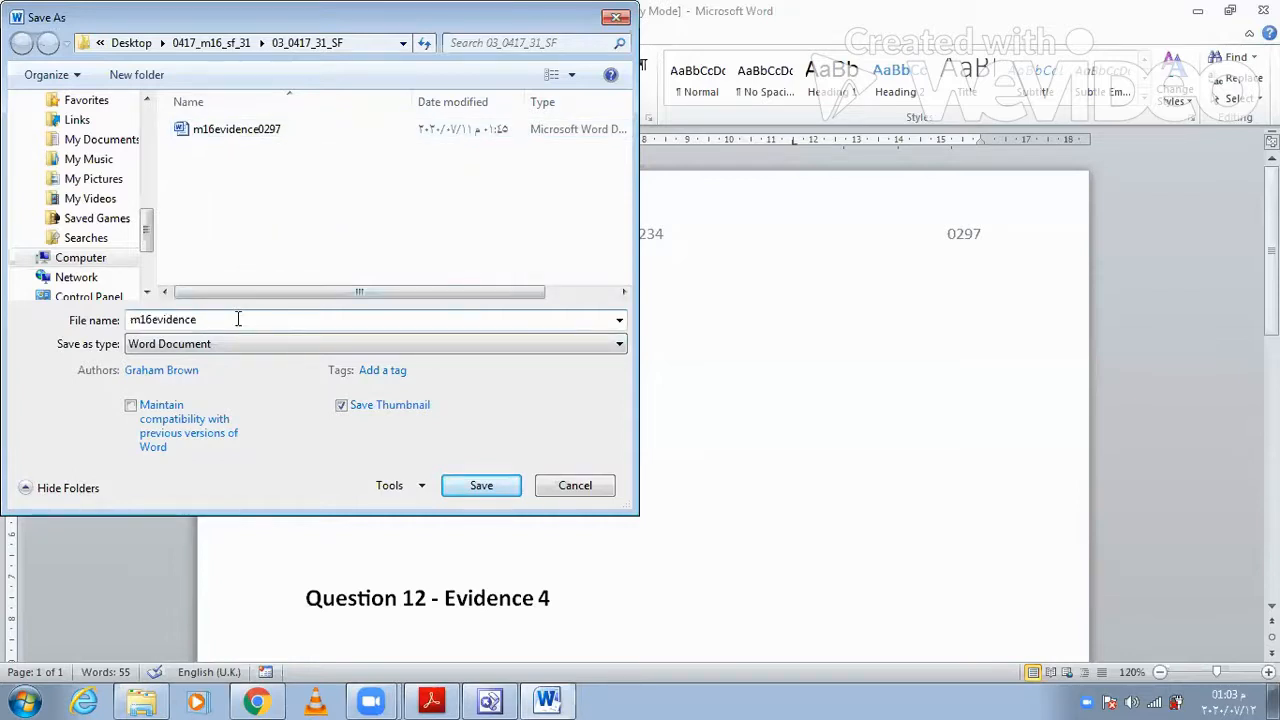
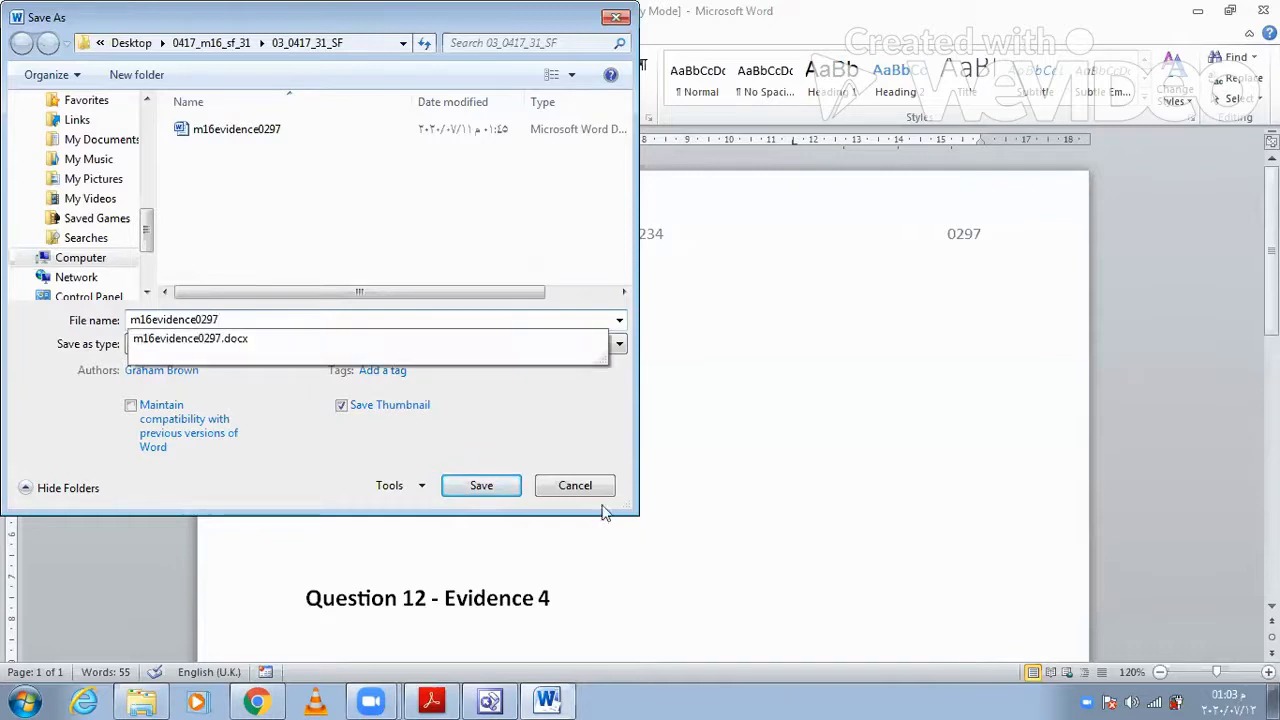
pyautogui.click(503, 486)
pyautogui.click(503, 486)
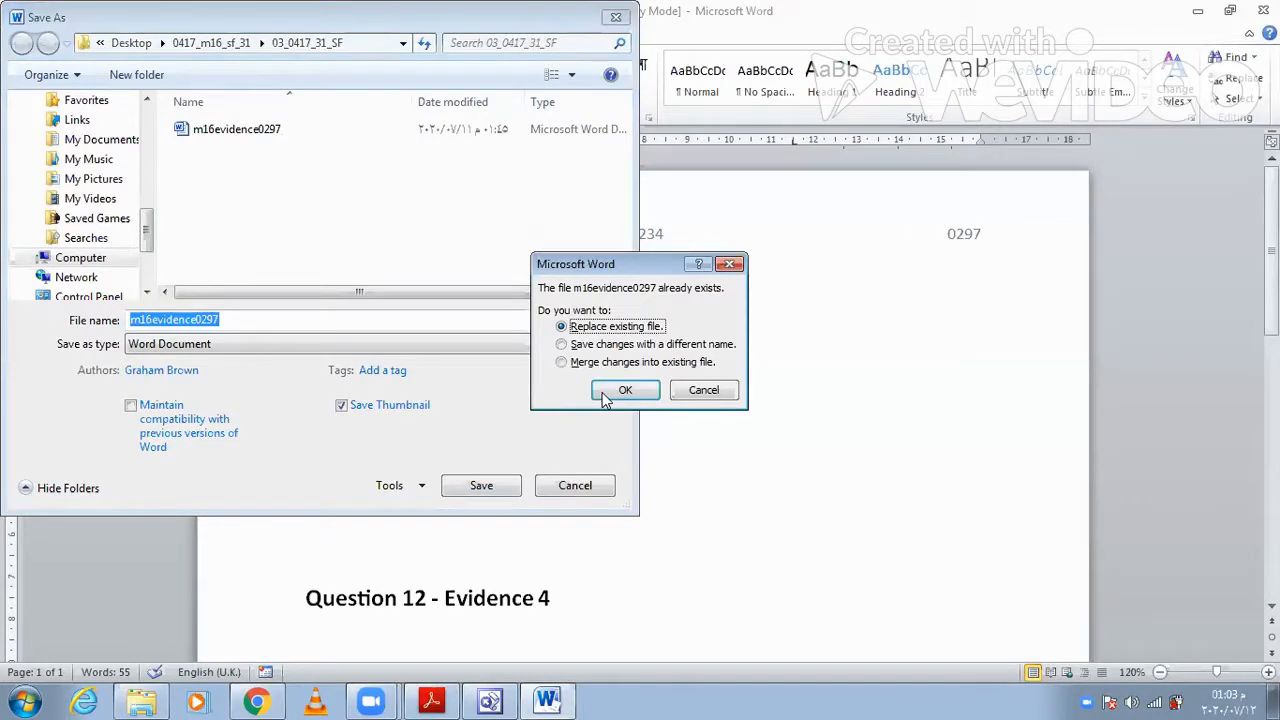
pyautogui.click(604, 393)
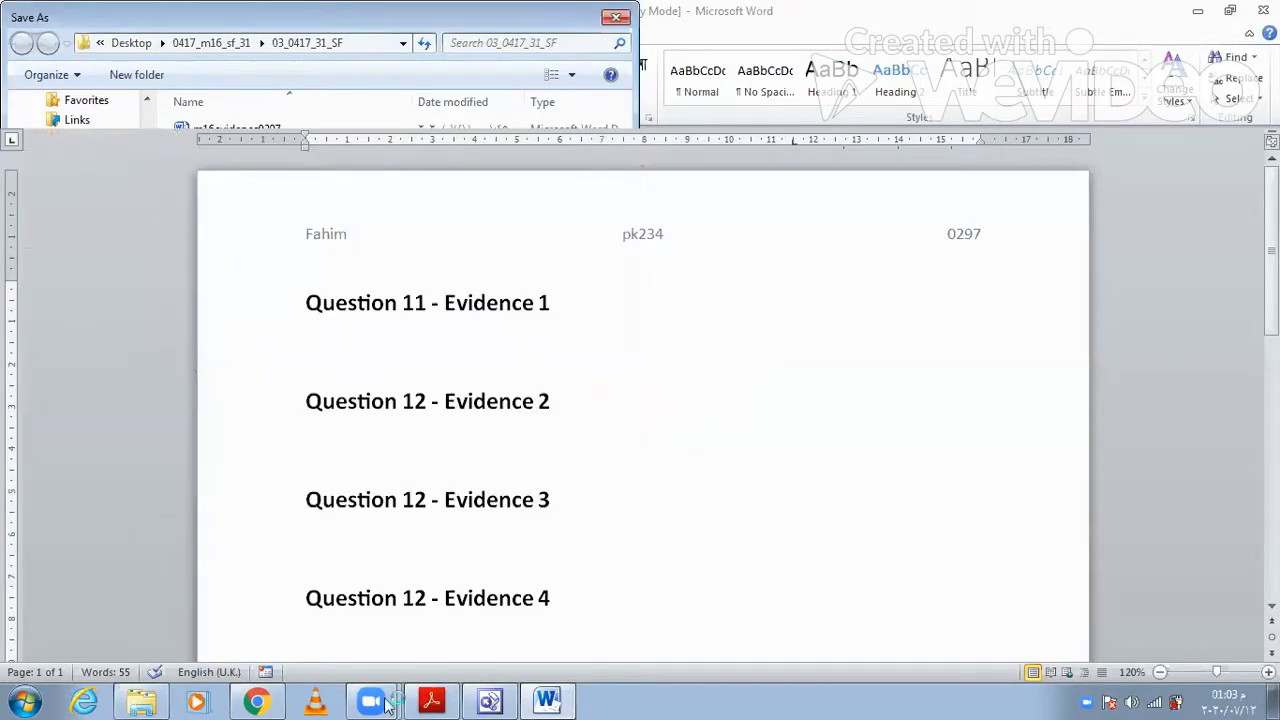
# - Return to the exam paper in Acrobat Reader and read the Task 2 – Web Page instructions
pyautogui.moveTo(387, 700)
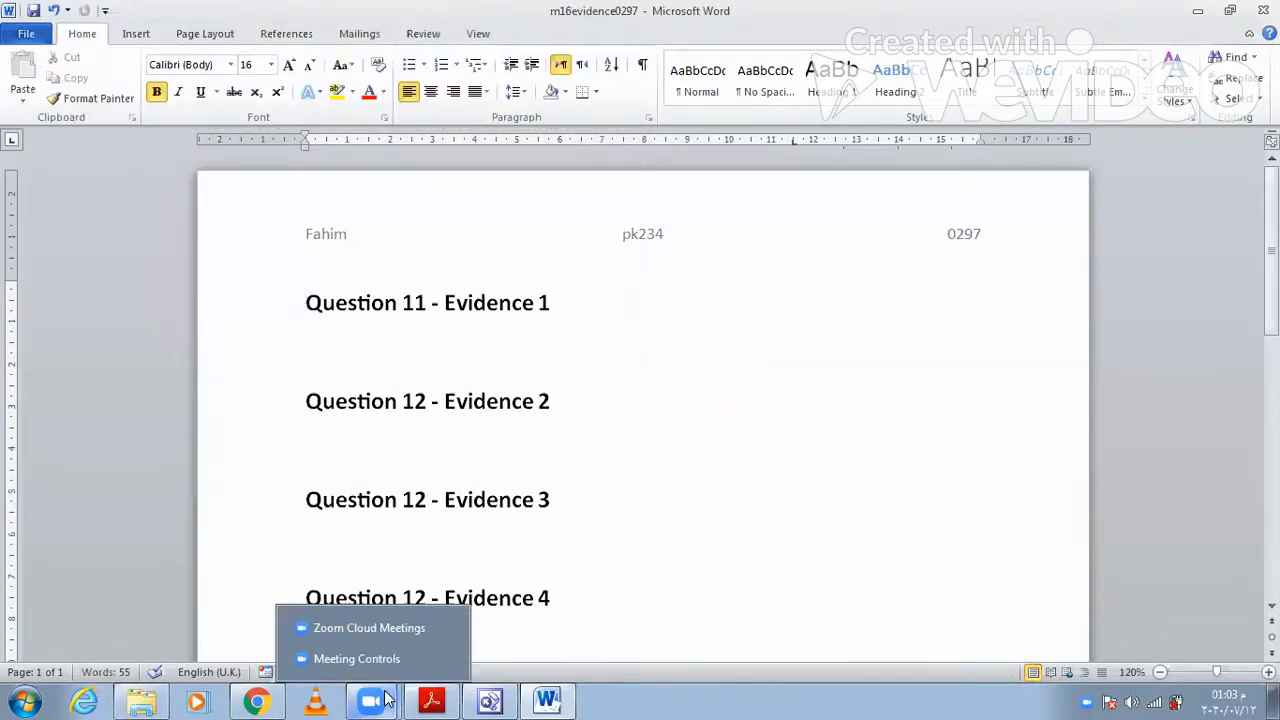
pyautogui.click(1194, 7)
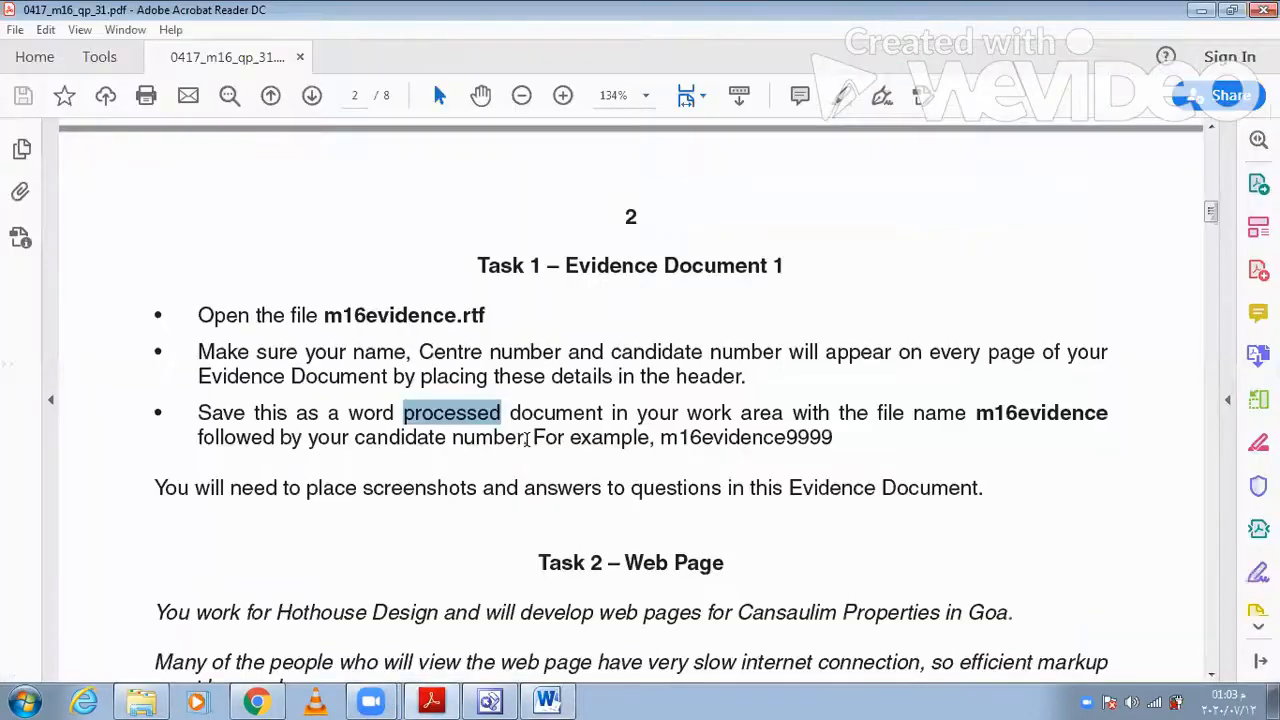
pyautogui.scroll(-5, 536, 520)
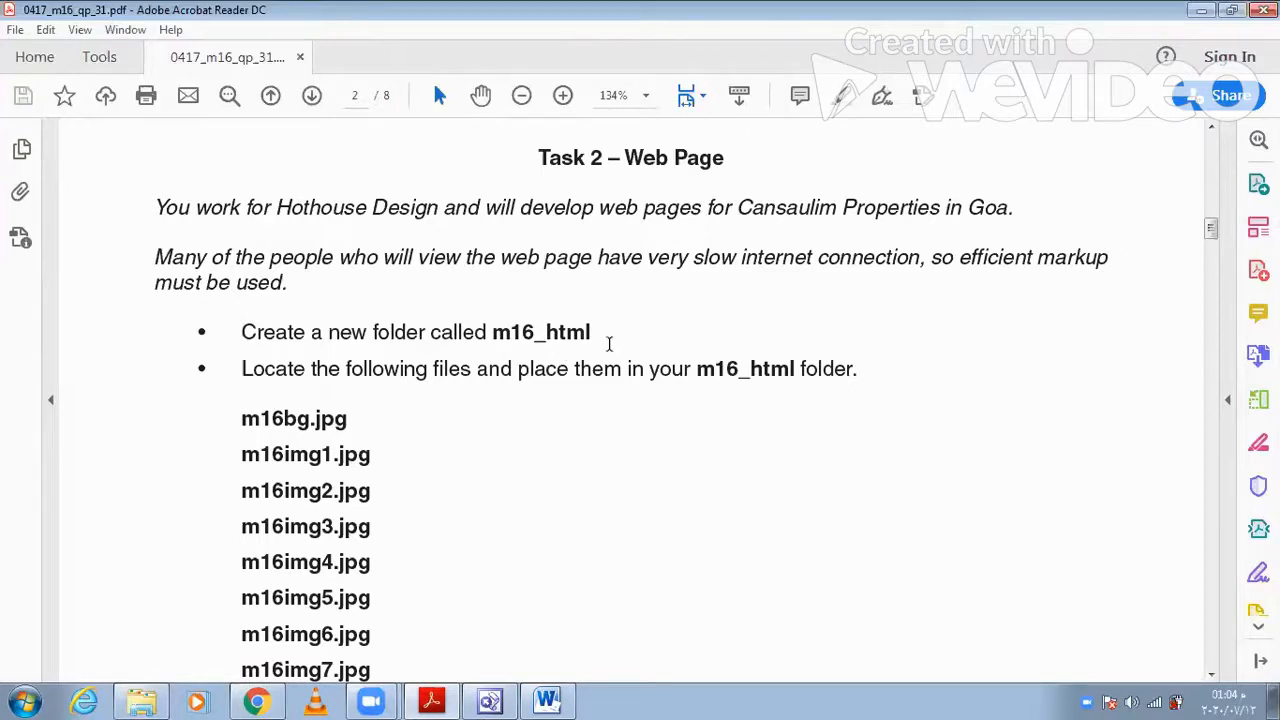
# - Leave the exam paper, close the source files folder, and create a new folder named m16_html on the desktop
pyautogui.moveTo(601, 336); pyautogui.dragTo(494, 345)
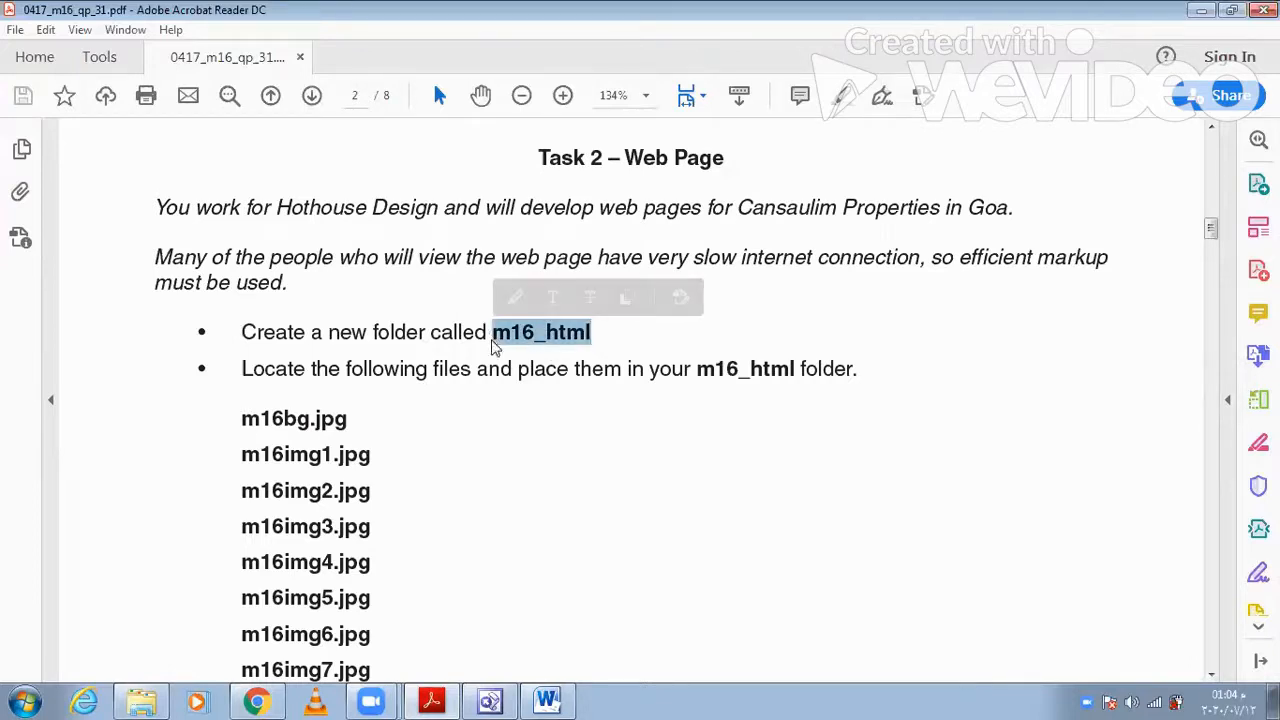
pyautogui.click(1204, 10)
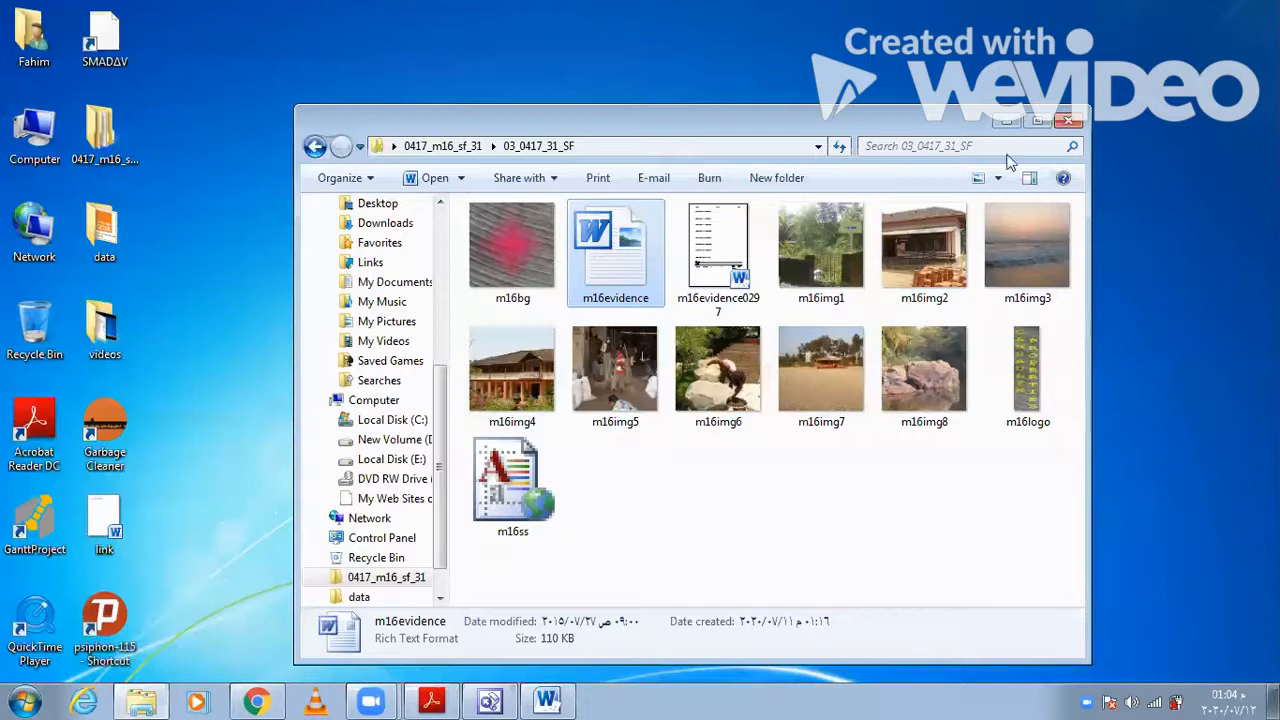
pyautogui.hotkey('alt', 'F4')
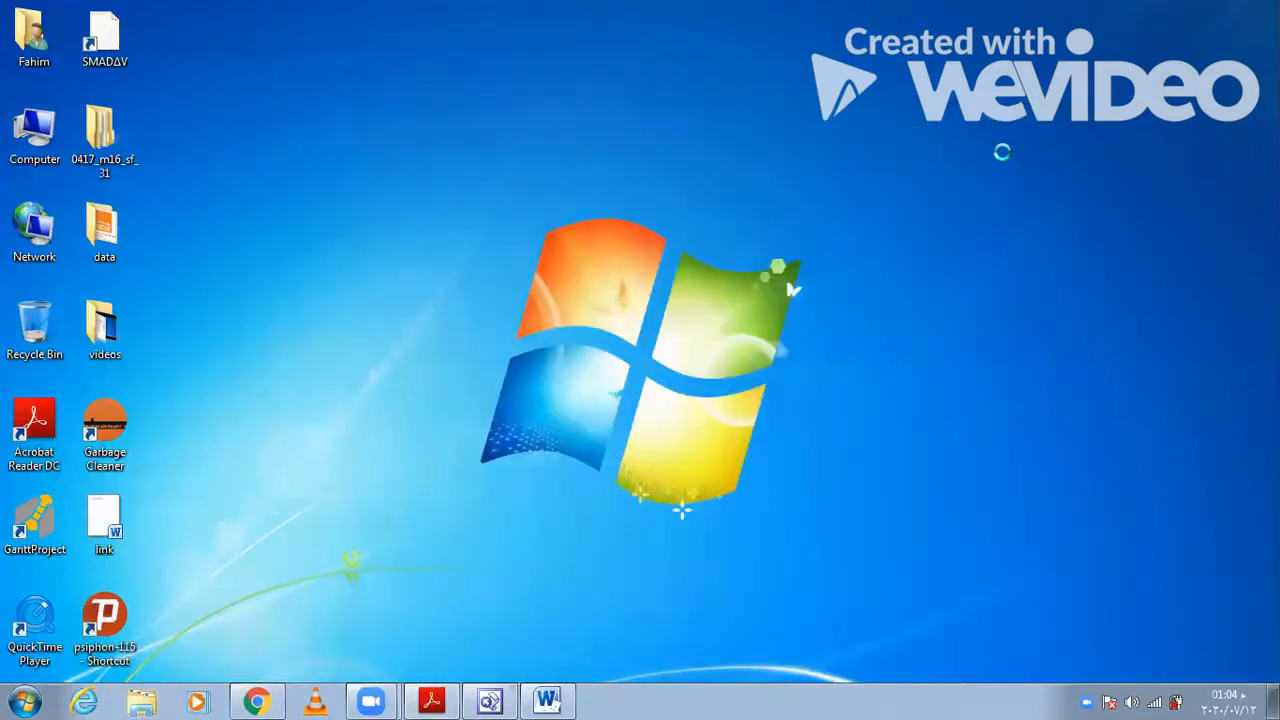
pyautogui.rightClick(1006, 160)
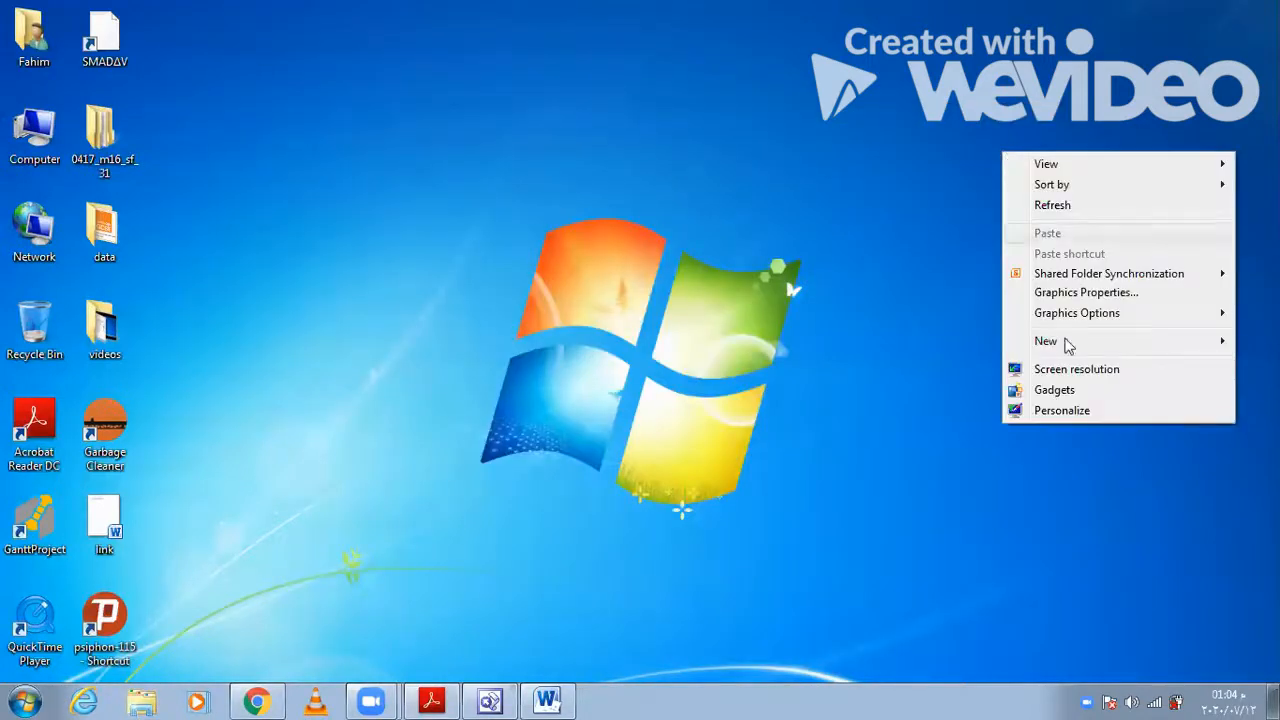
pyautogui.moveTo(1068, 345)
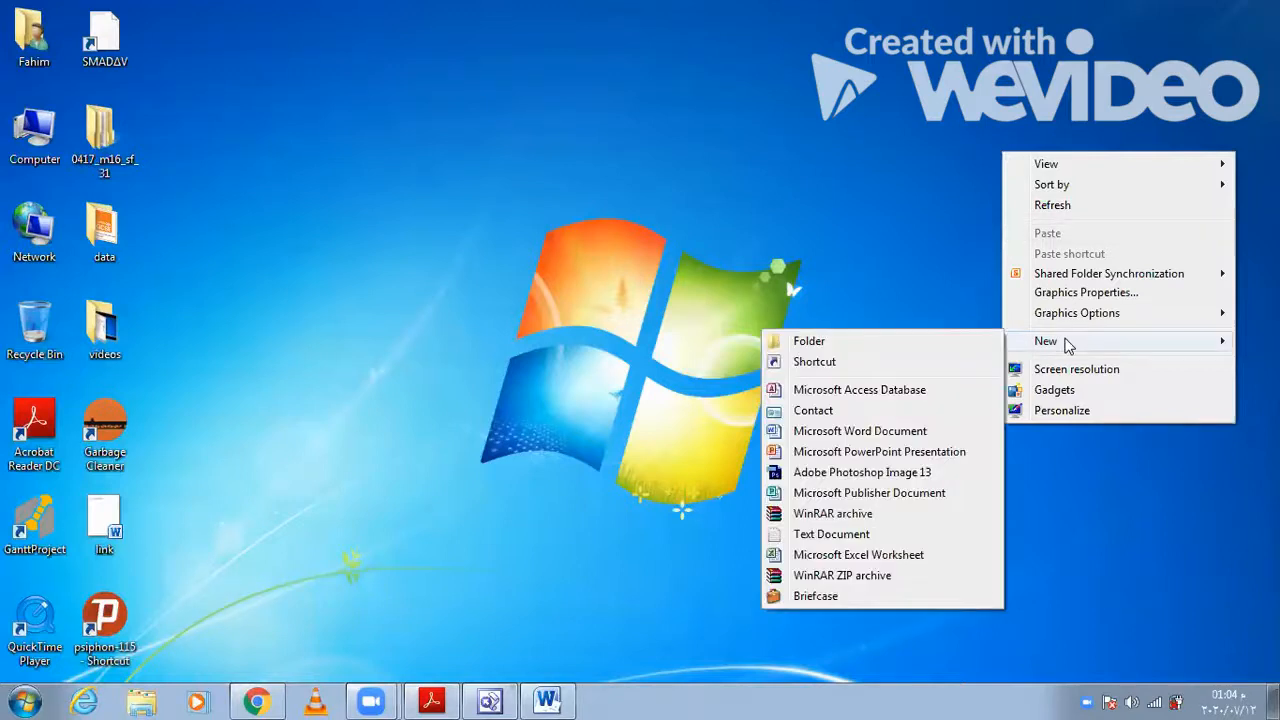
pyautogui.click(825, 343)
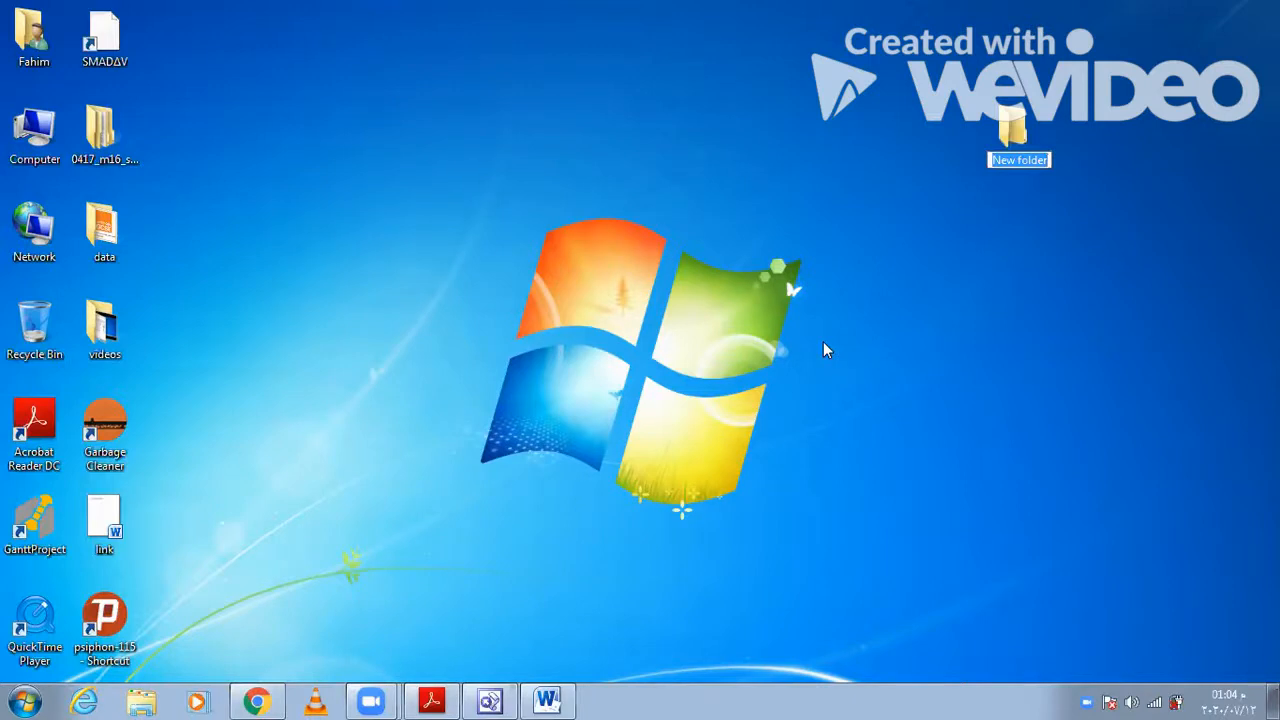
pyautogui.press('BackSpace')
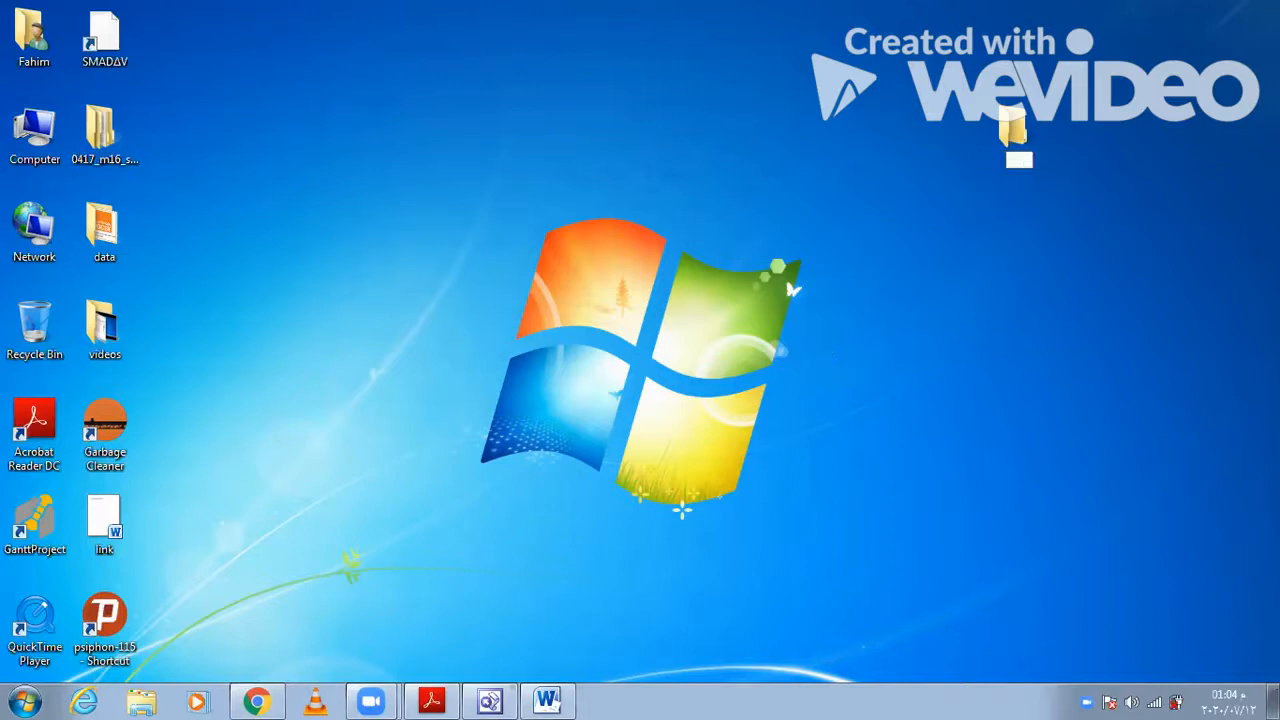
pyautogui.write('m16_html')
pyautogui.press('Return')
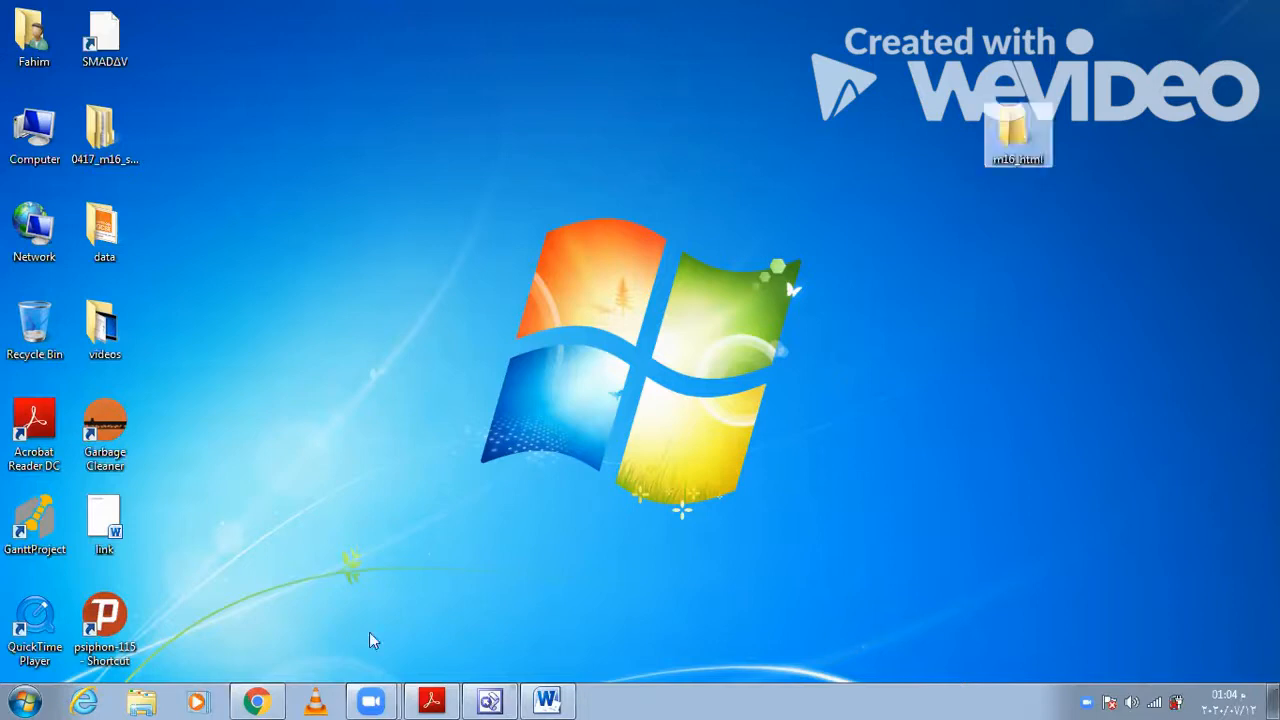
# - Check the paper's file list, and copy every file from the 03_0417_31_SF folder except the two evidence documents
pyautogui.click(431, 700)
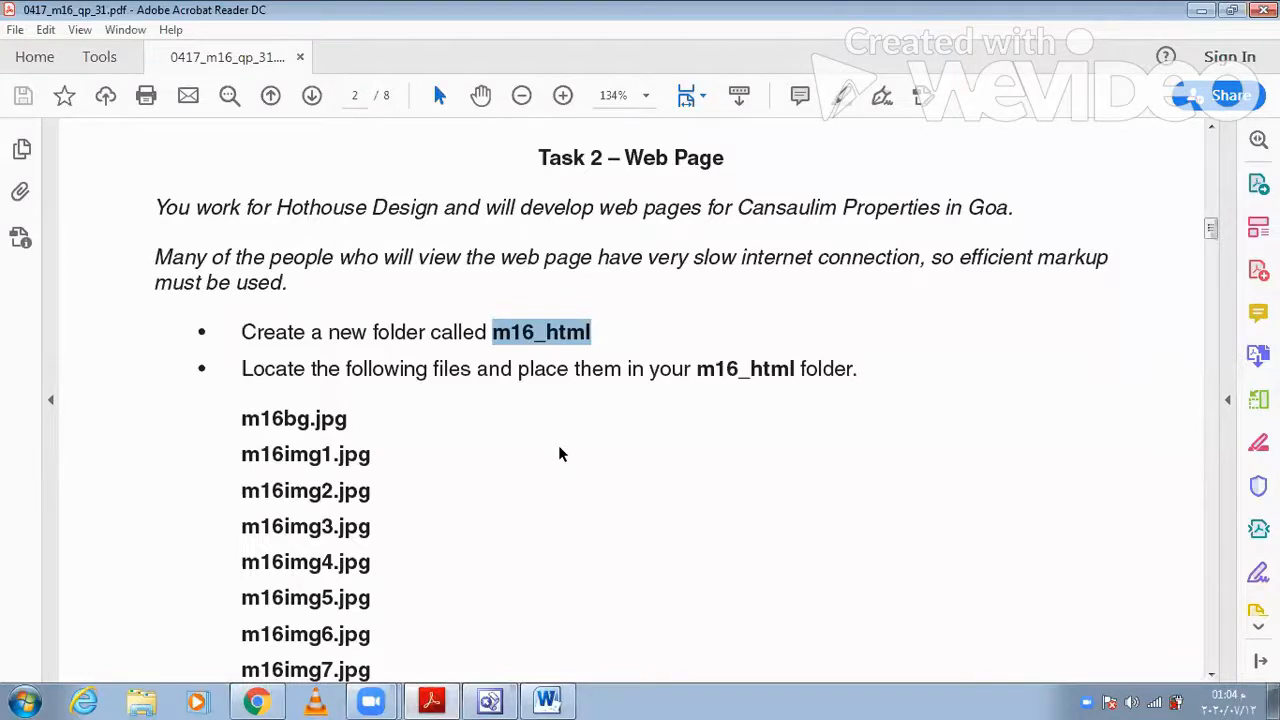
pyautogui.scroll(-3, 270, 332)
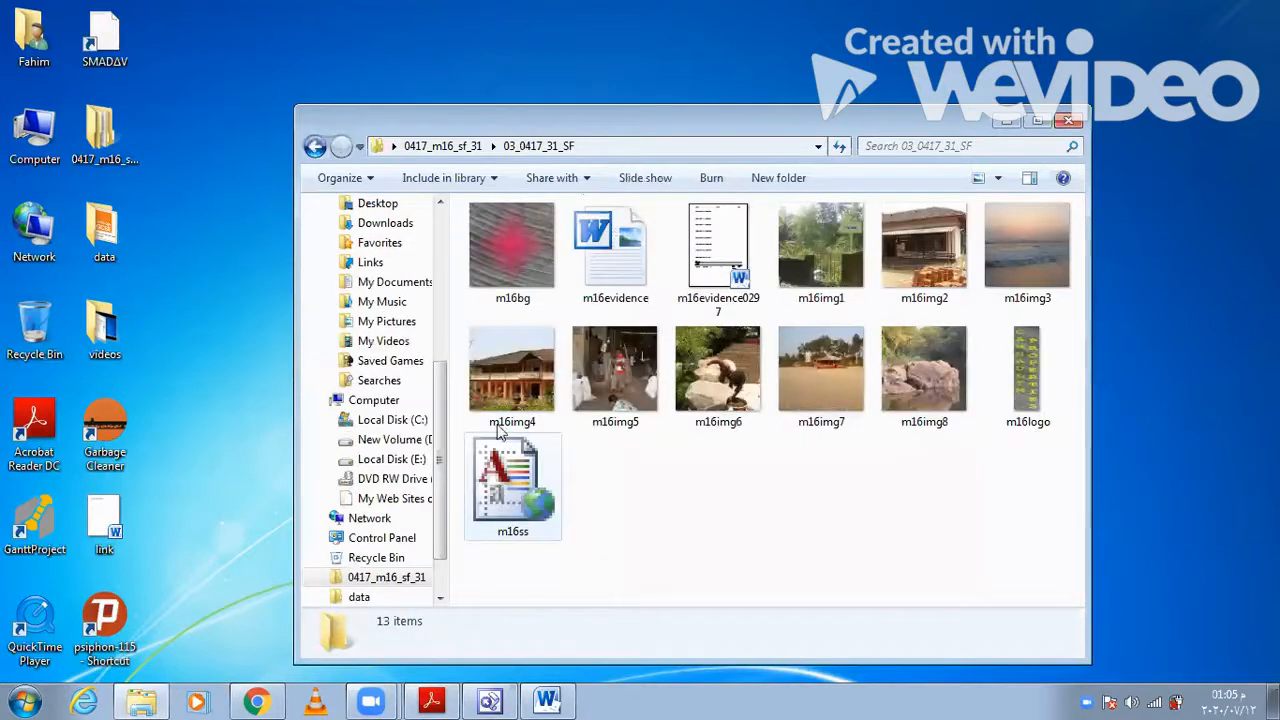
pyautogui.moveTo(496, 565); pyautogui.dragTo(986, 322)
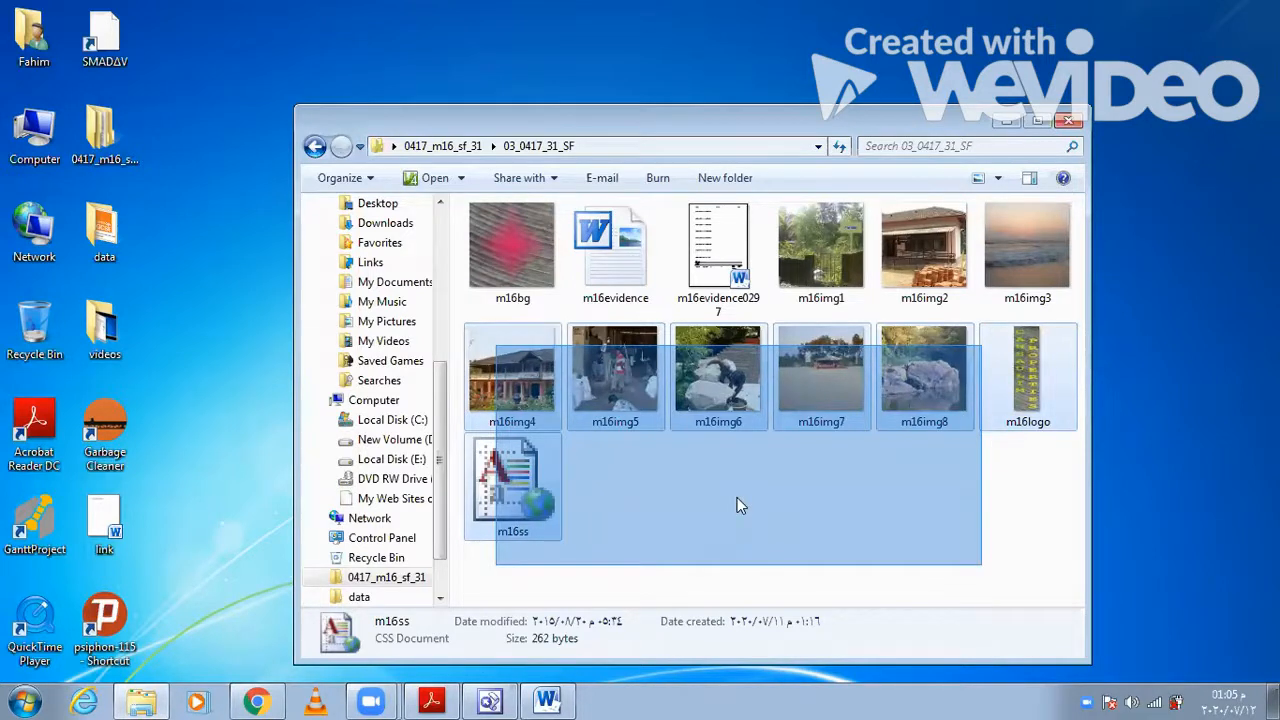
pyautogui.hotkey('ctrl', 'a')
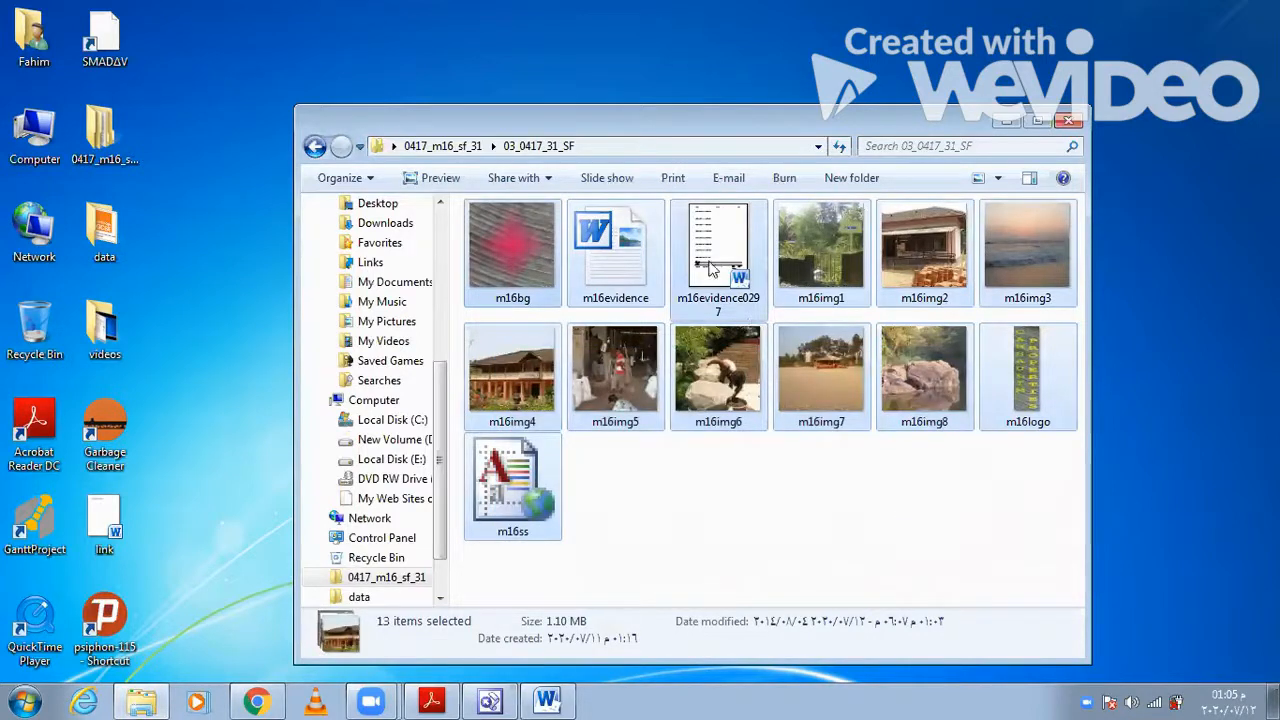
pyautogui.keyDown('ctrl'); pyautogui.click(672, 288); pyautogui.keyUp('ctrl')
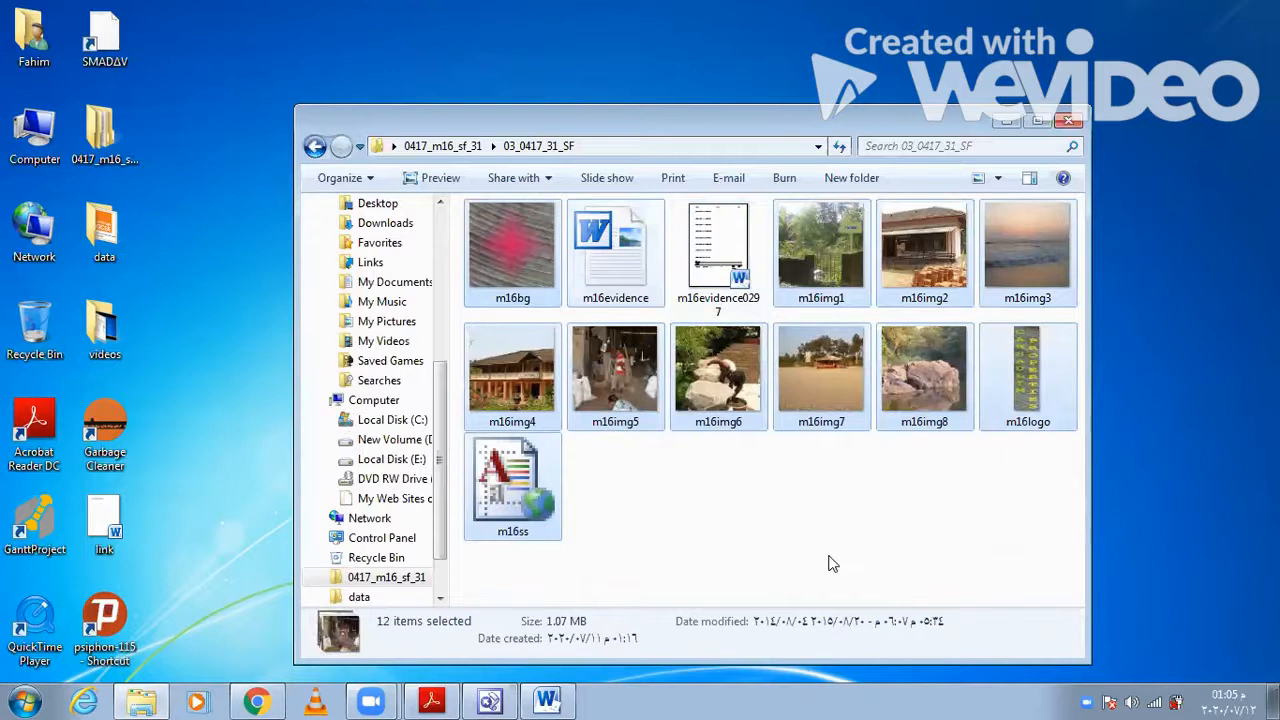
pyautogui.rightClick(530, 263)
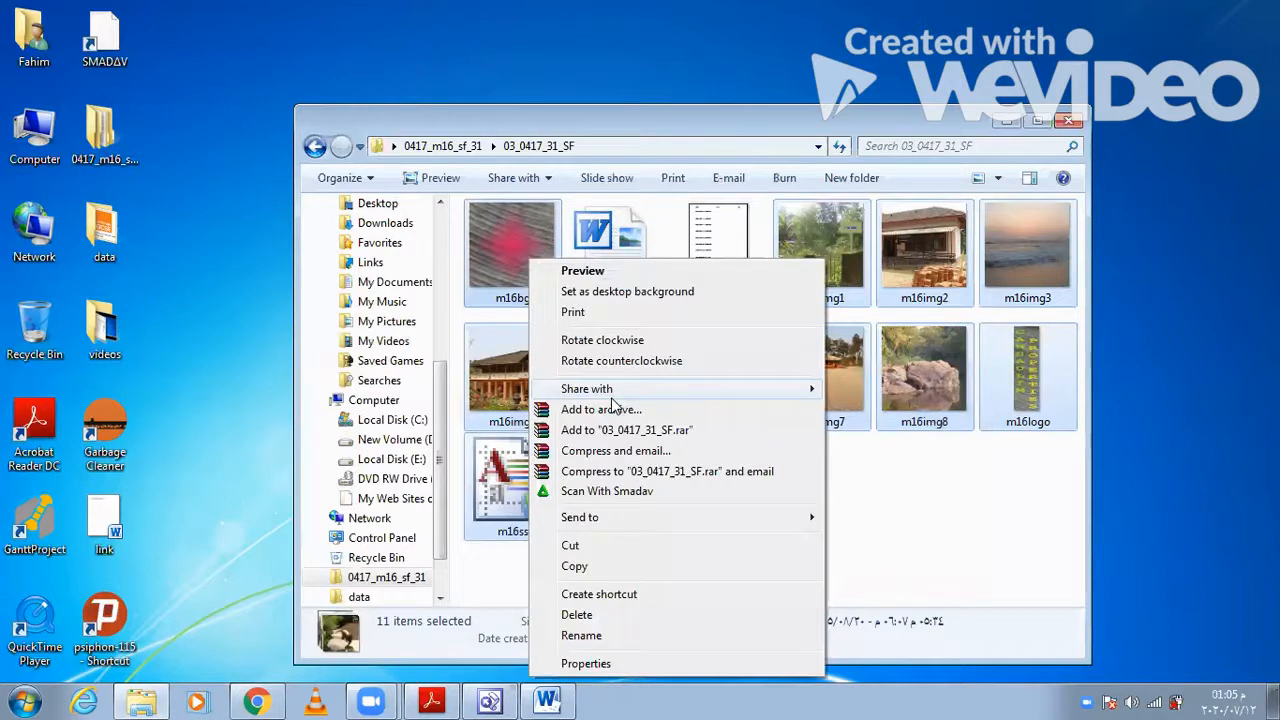
pyautogui.click(605, 570)
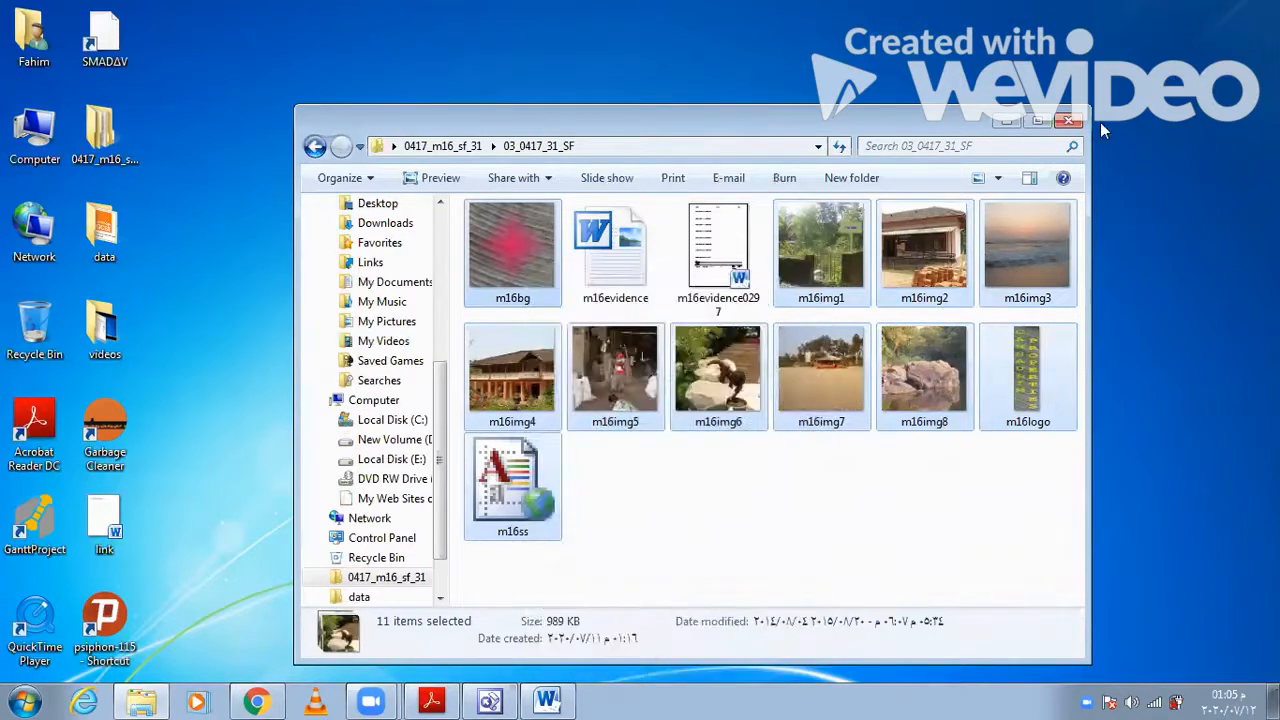
# - Close the source folder, paste the copied files into the m16_html desktop folder, and close that folder
pyautogui.click(1068, 122)
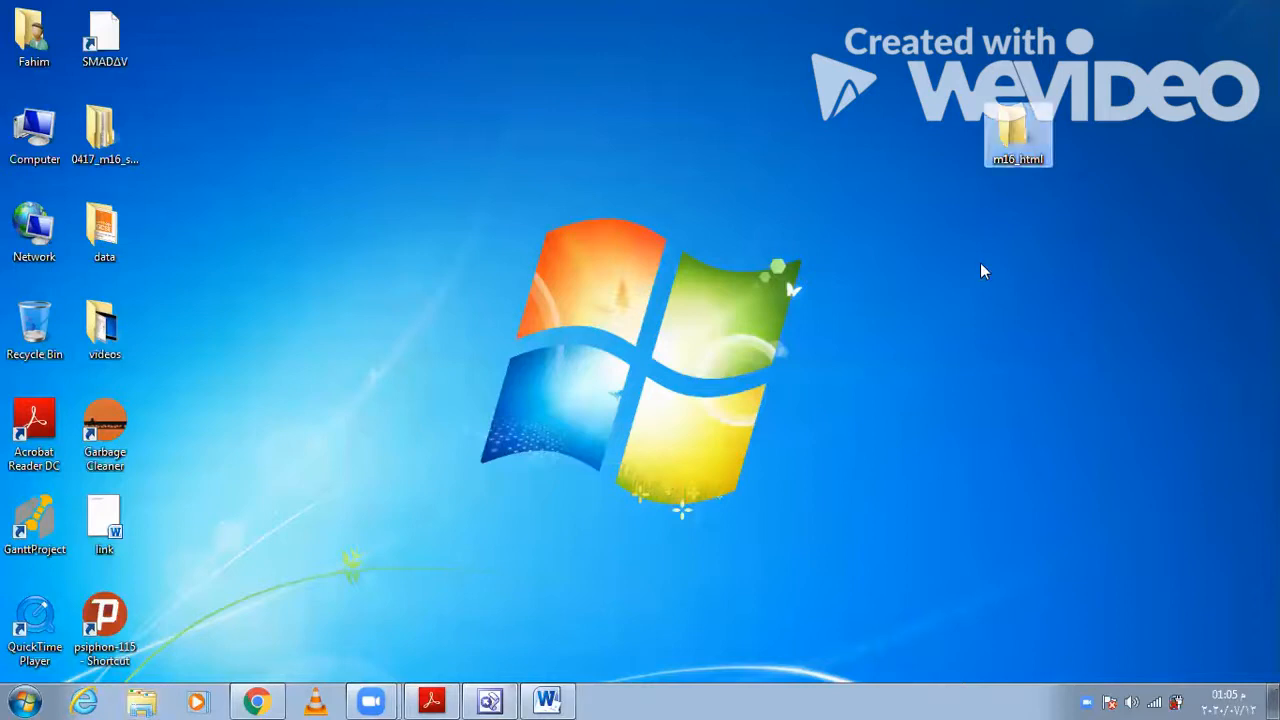
pyautogui.press('Return')
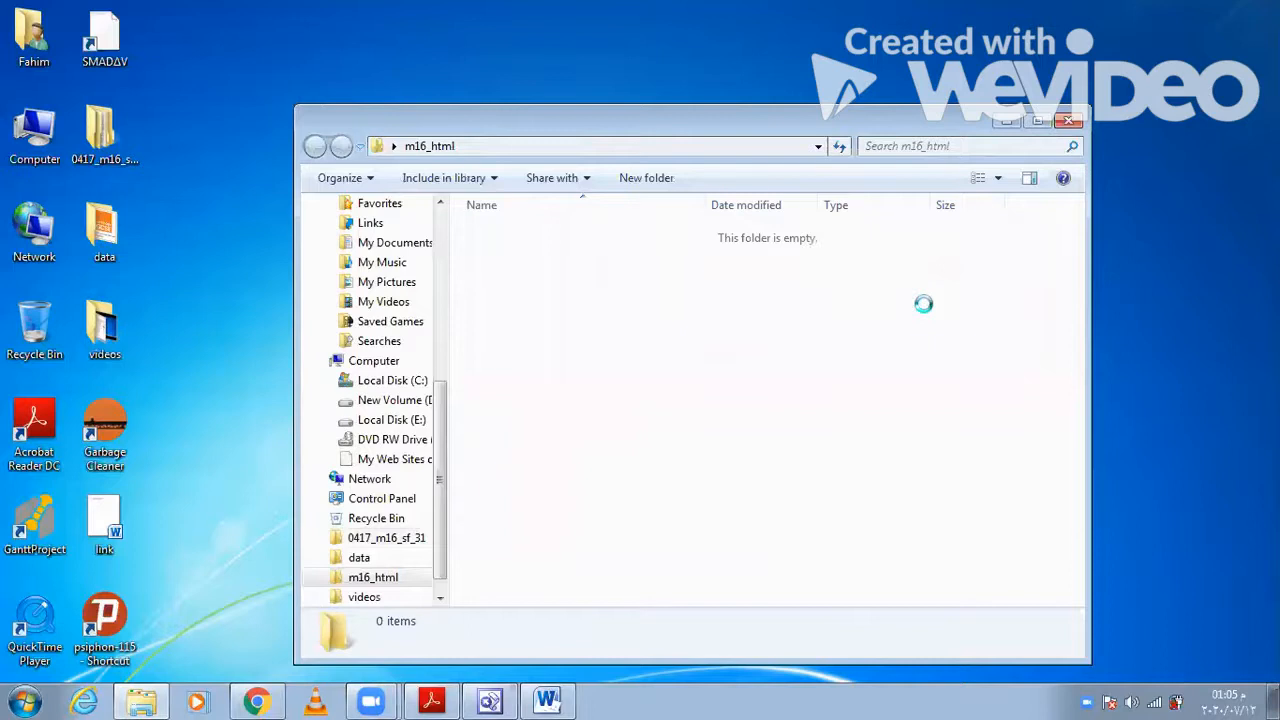
pyautogui.rightClick(923, 305)
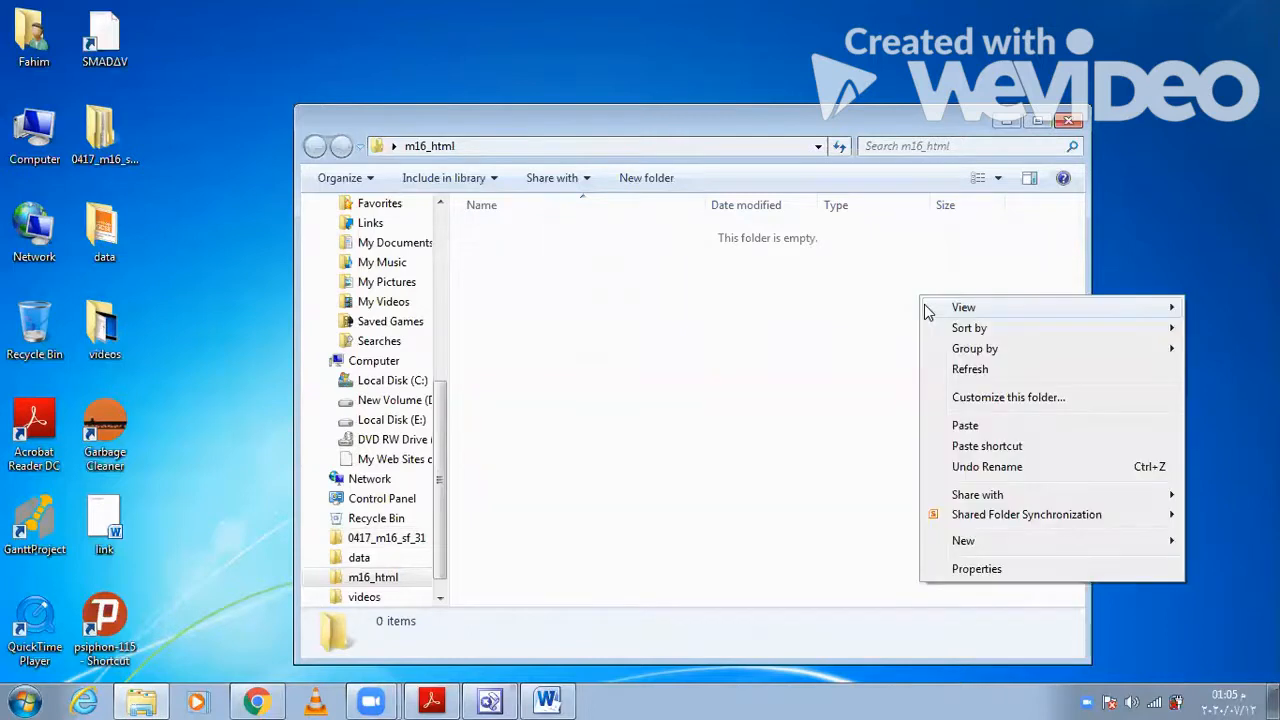
pyautogui.click(948, 426)
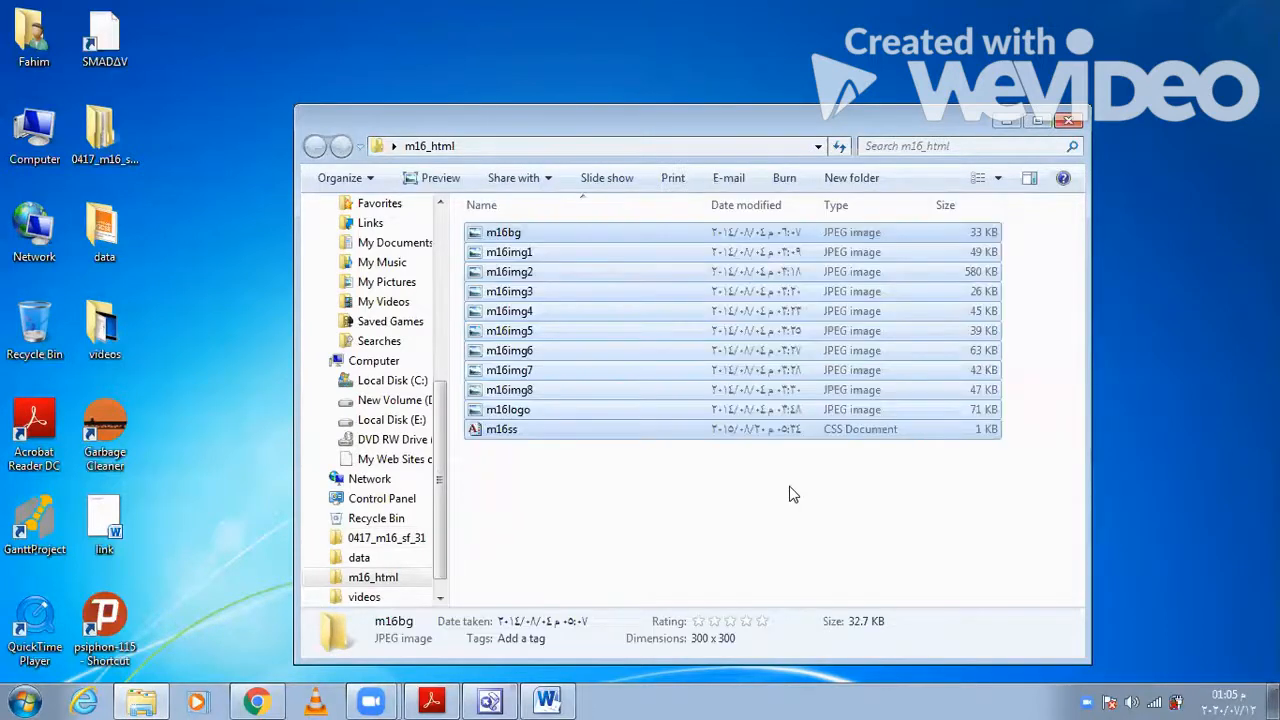
pyautogui.click(793, 494)
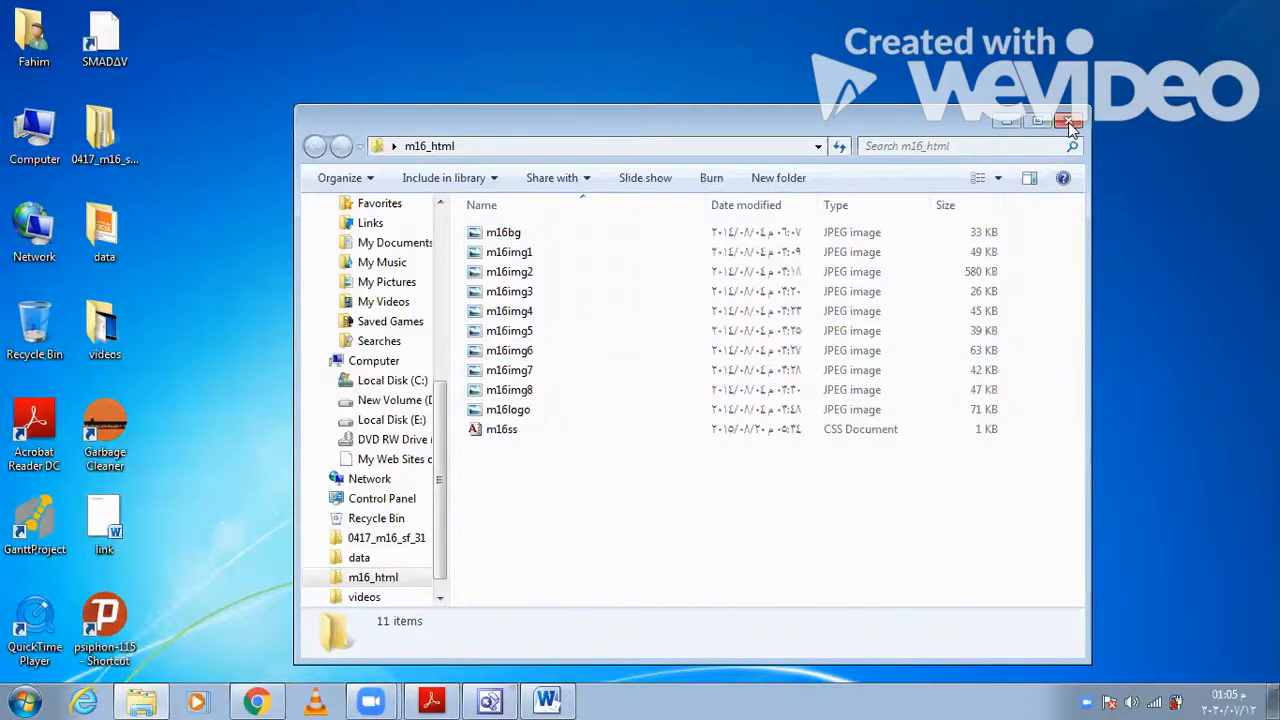
pyautogui.click(1068, 122)
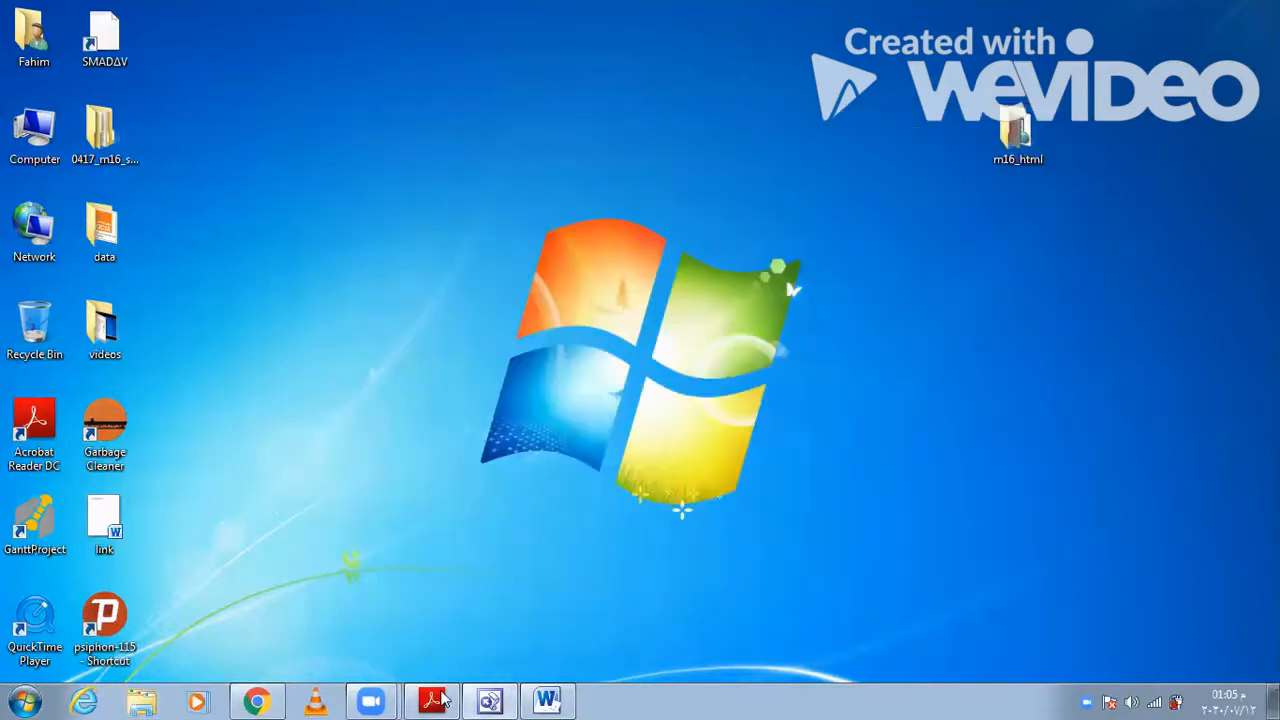
# - Return to the exam paper in Acrobat Reader and read question 1 on creating the m16cp.htm web page
pyautogui.hotkey('alt', 'Tab')
pyautogui.scroll(-3, 572, 561)
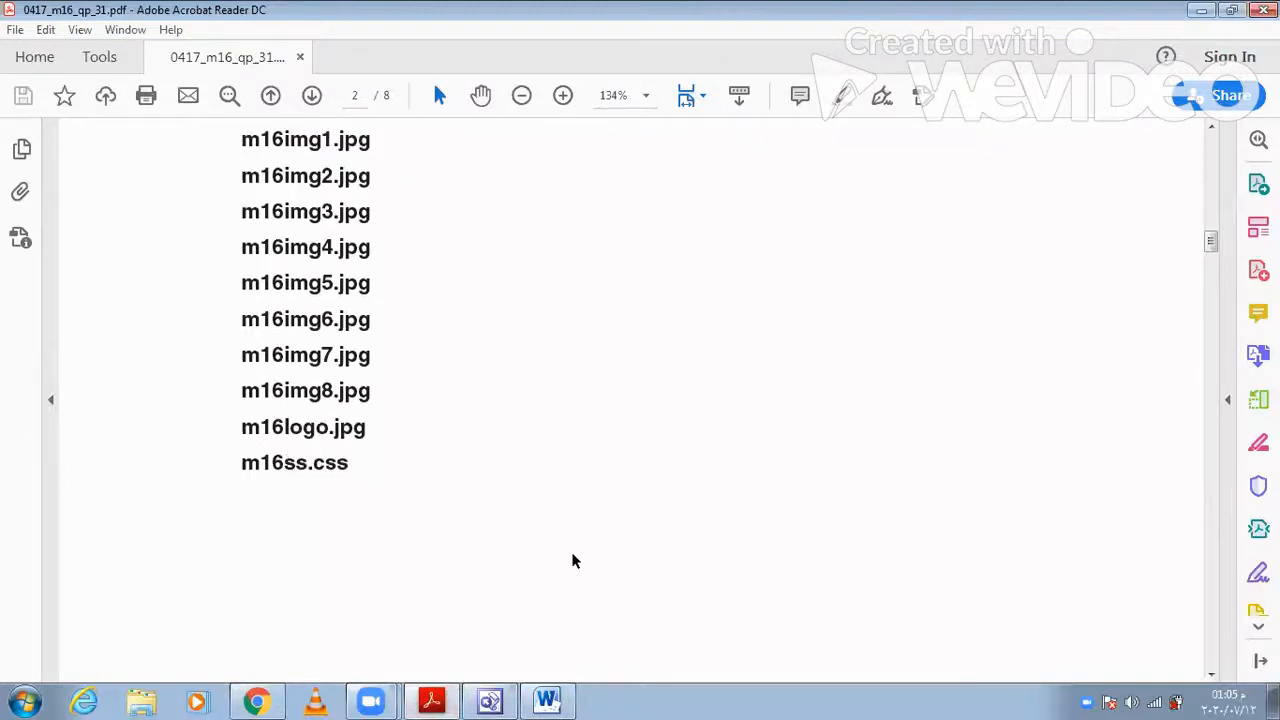
pyautogui.scroll(-5, 572, 561)
pyautogui.scroll(-3, 572, 561)
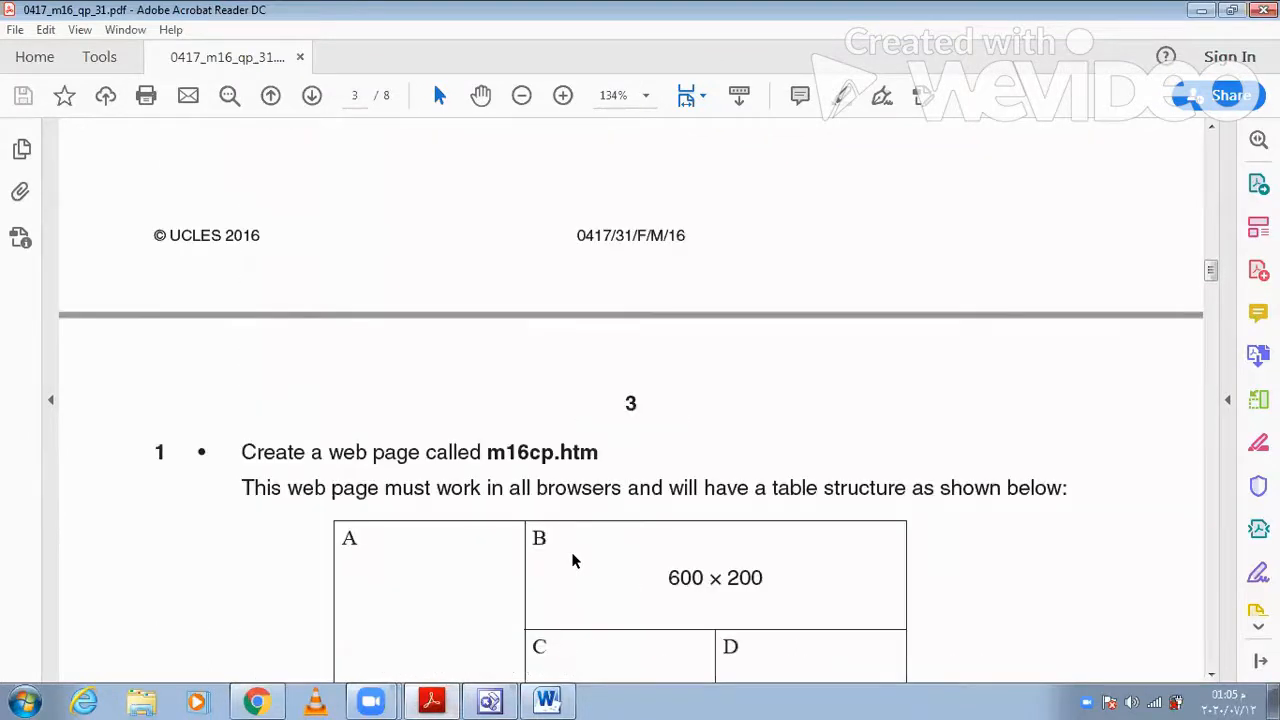
pyautogui.scroll(-4, 572, 561)
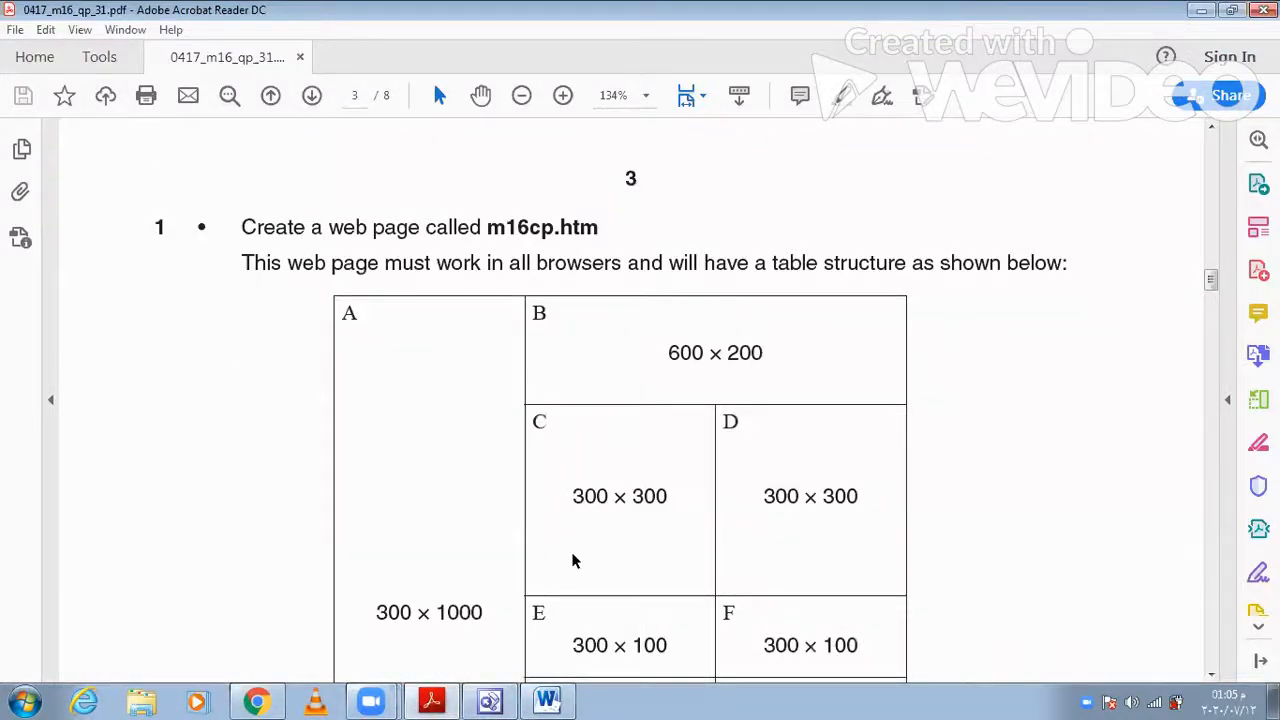
pyautogui.scroll(-1, 572, 561)
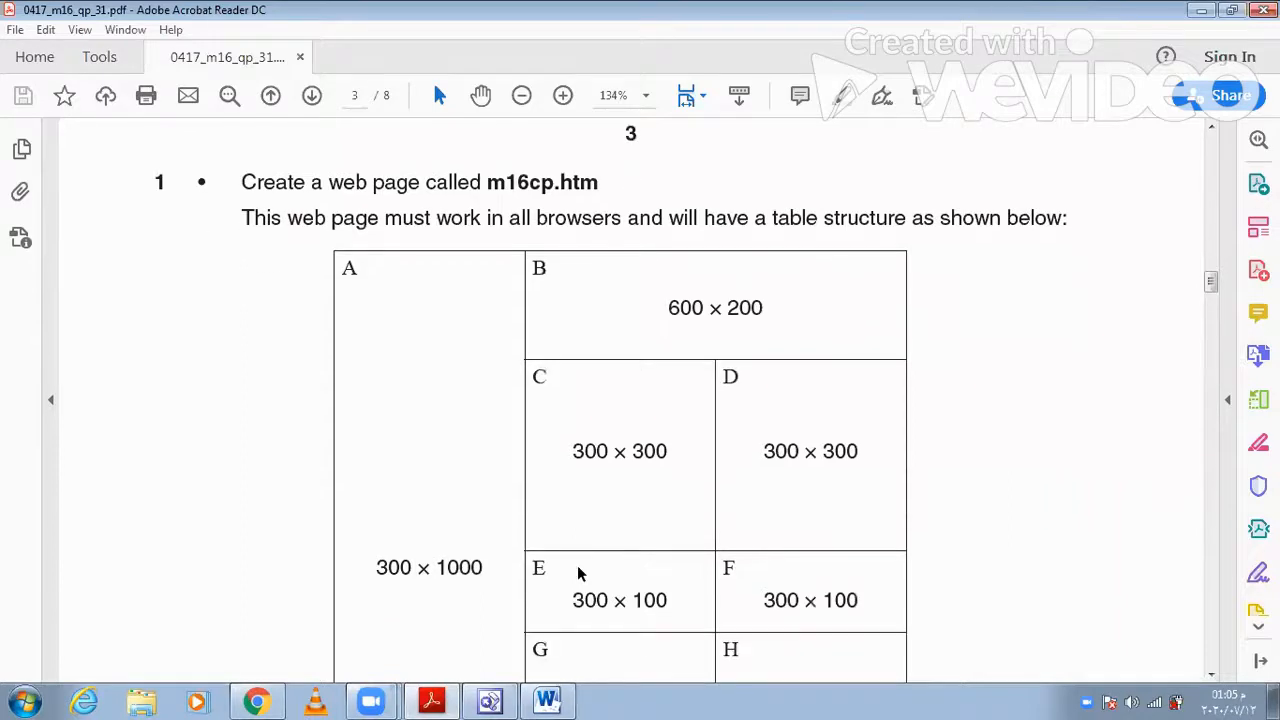
# - Switch to FrontPage and save the blank page as m16cp in the desktop m16_html folder, checking the name against the exam paper
pyautogui.click(492, 700)
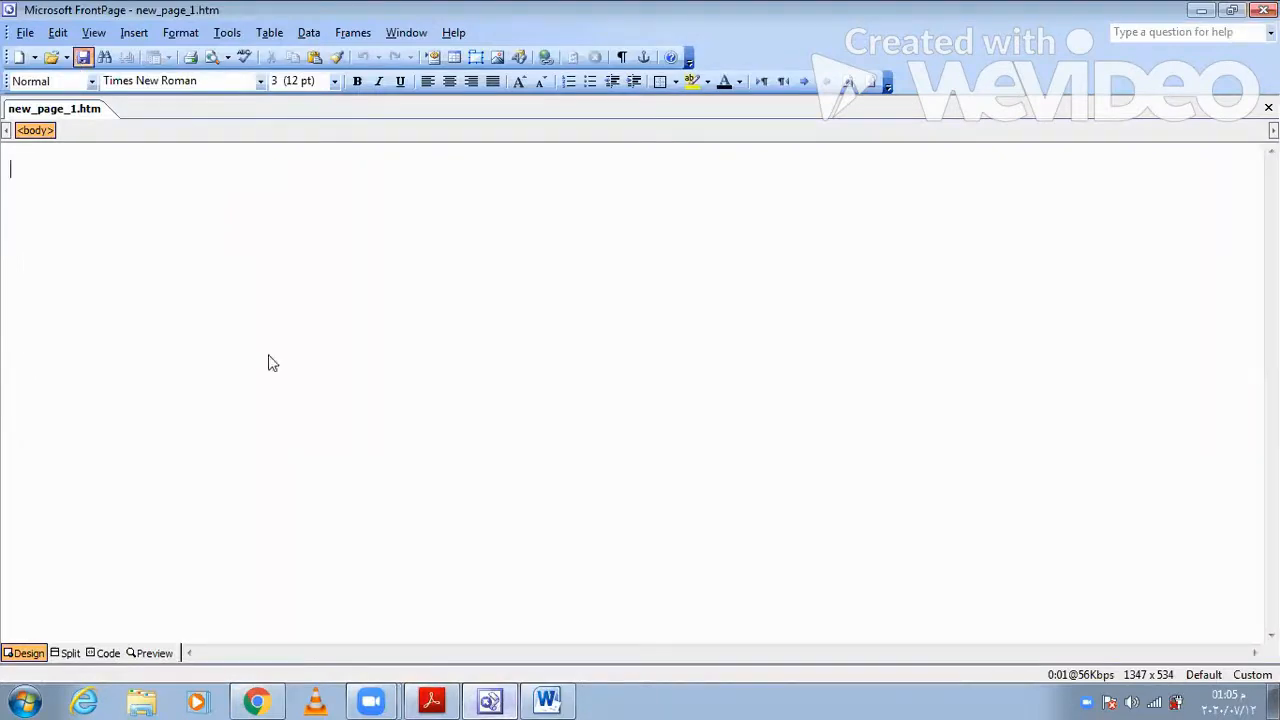
pyautogui.hotkey('ctrl', 's')
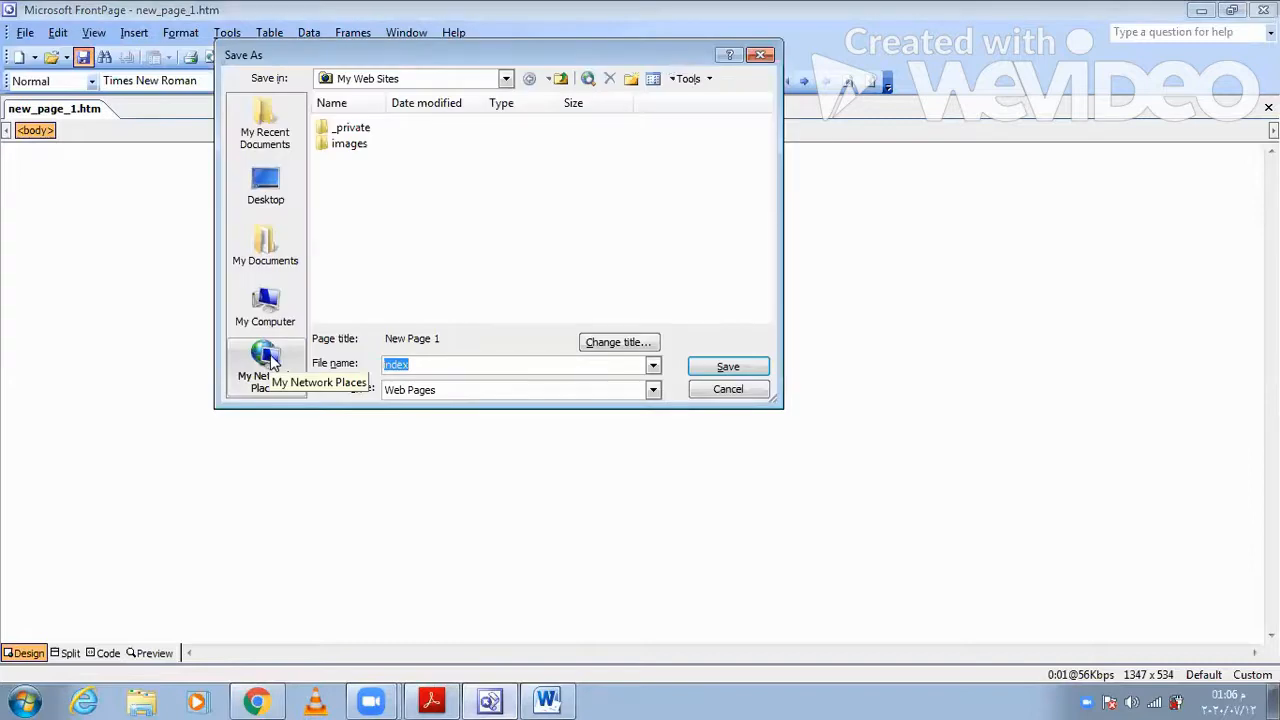
pyautogui.write('m16')
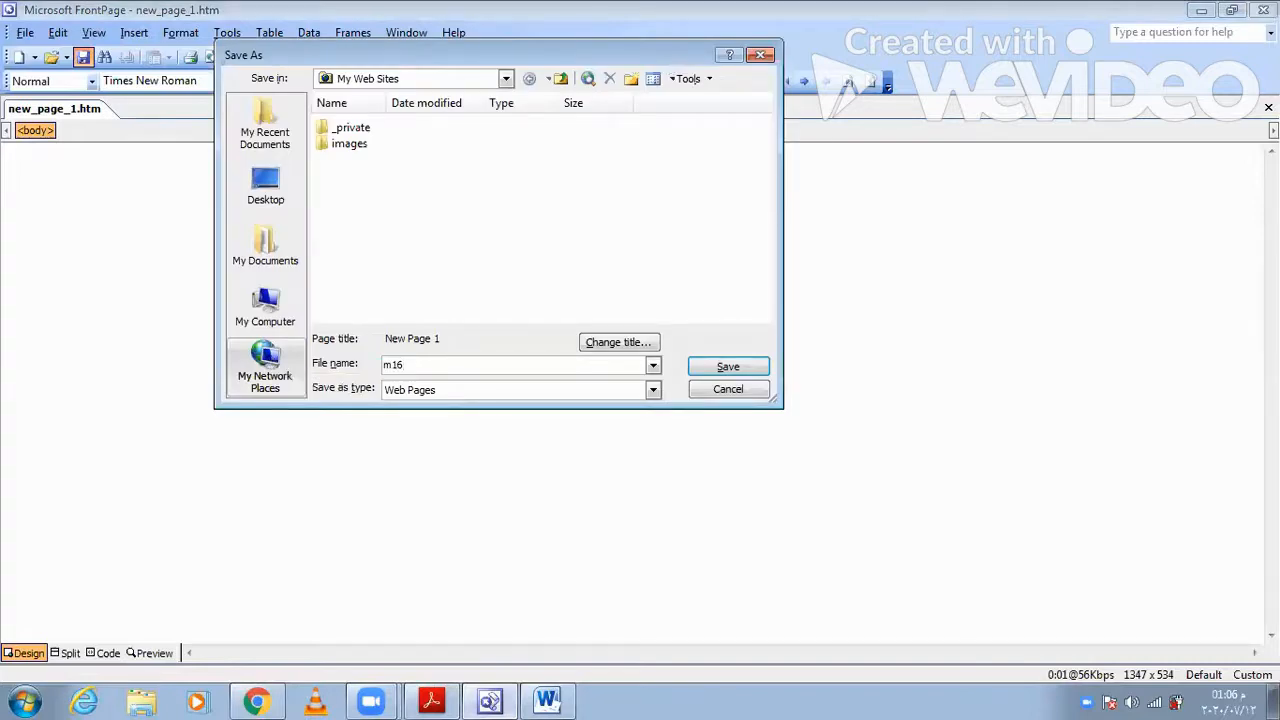
pyautogui.write('cp')
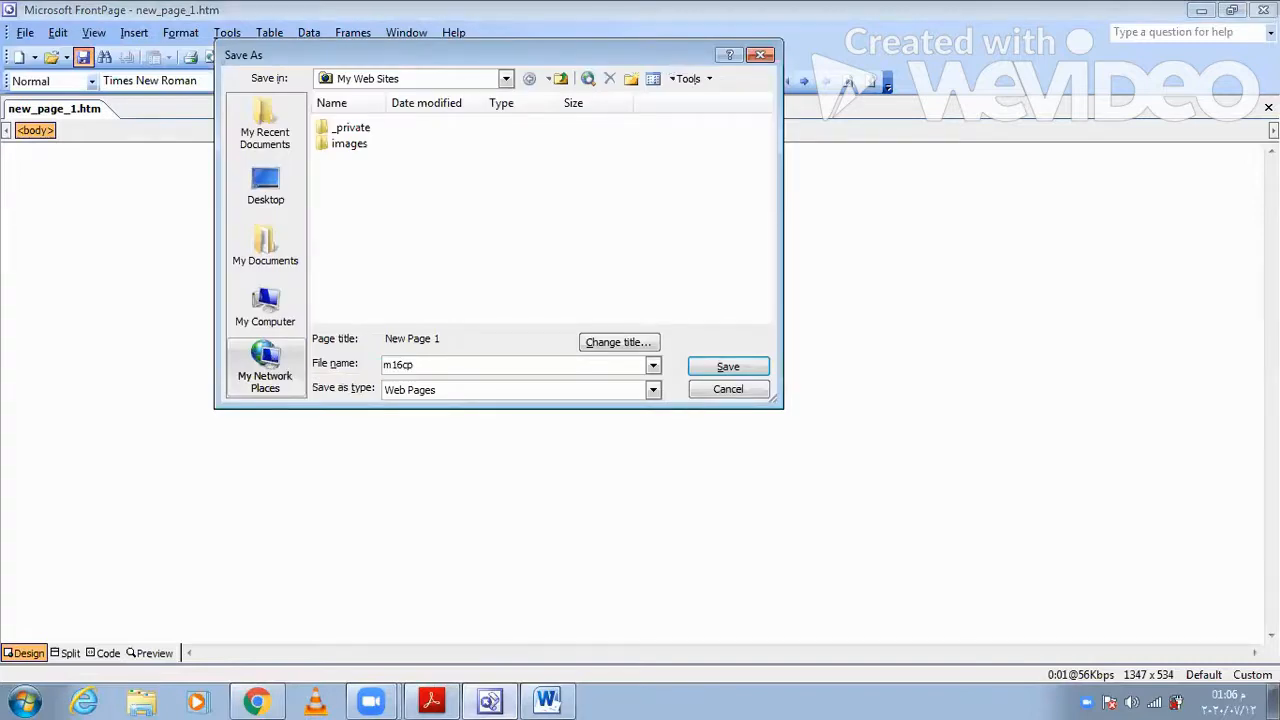
pyautogui.click(280, 192)
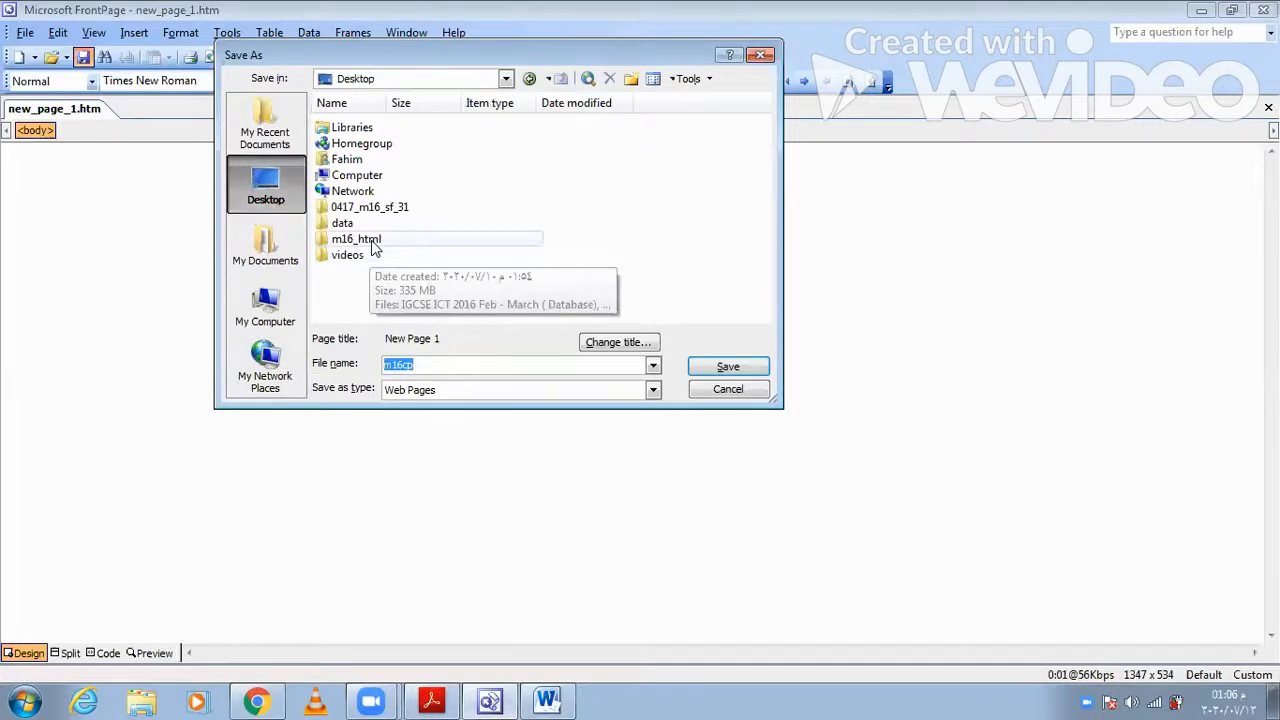
pyautogui.doubleClick(360, 240)
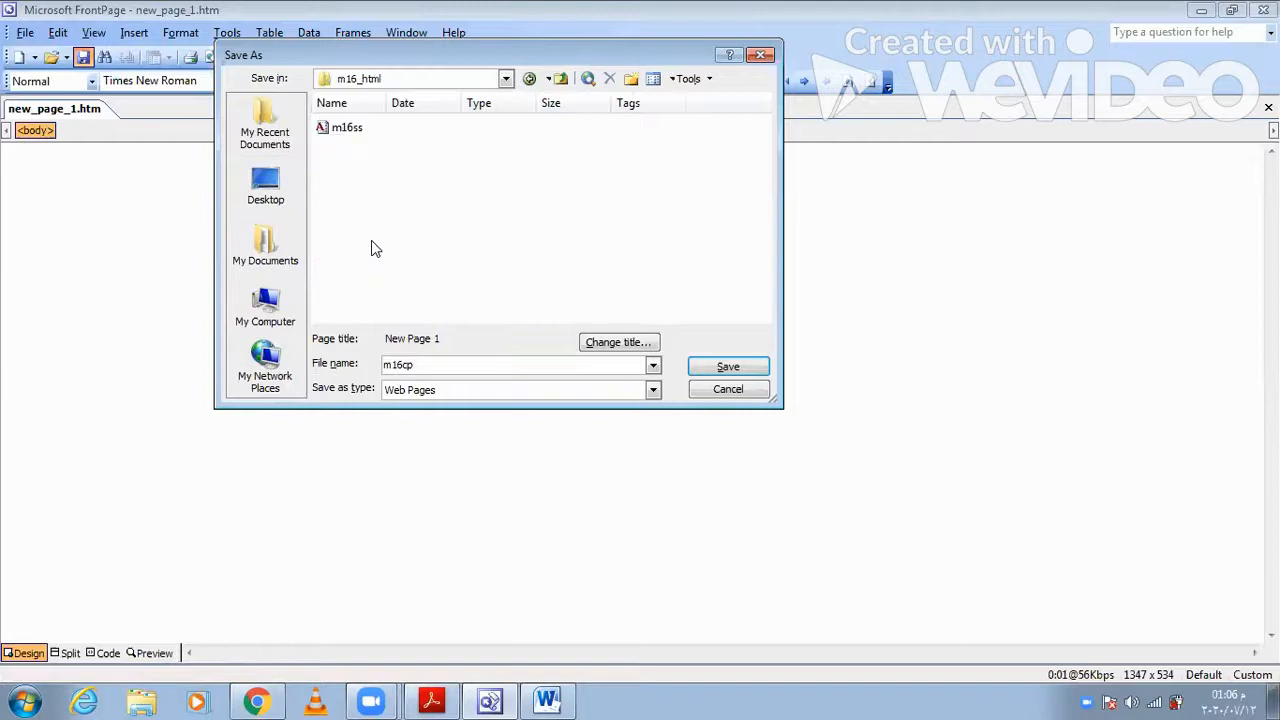
pyautogui.click(433, 700)
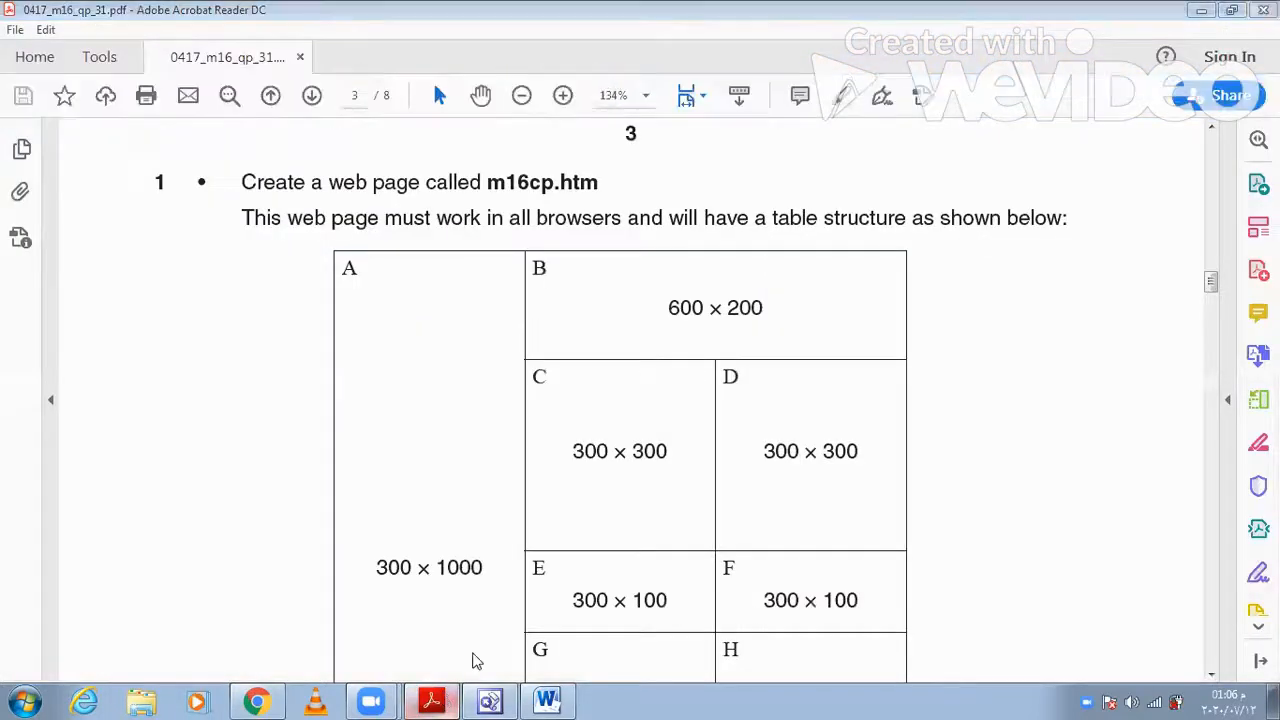
pyautogui.click(489, 701)
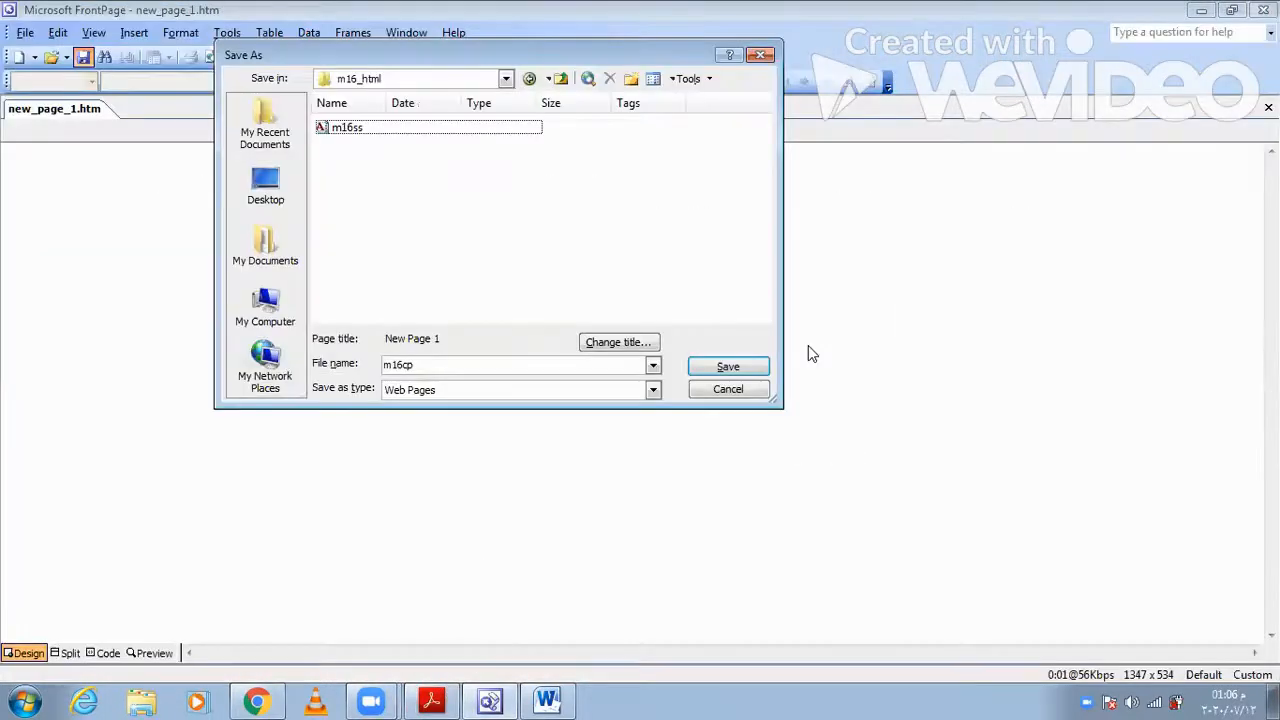
pyautogui.click(728, 367)
# - Switch to Acrobat Reader and examine the table structure and cell dimensions required for the m16cp.htm web page
pyautogui.click(434, 694)
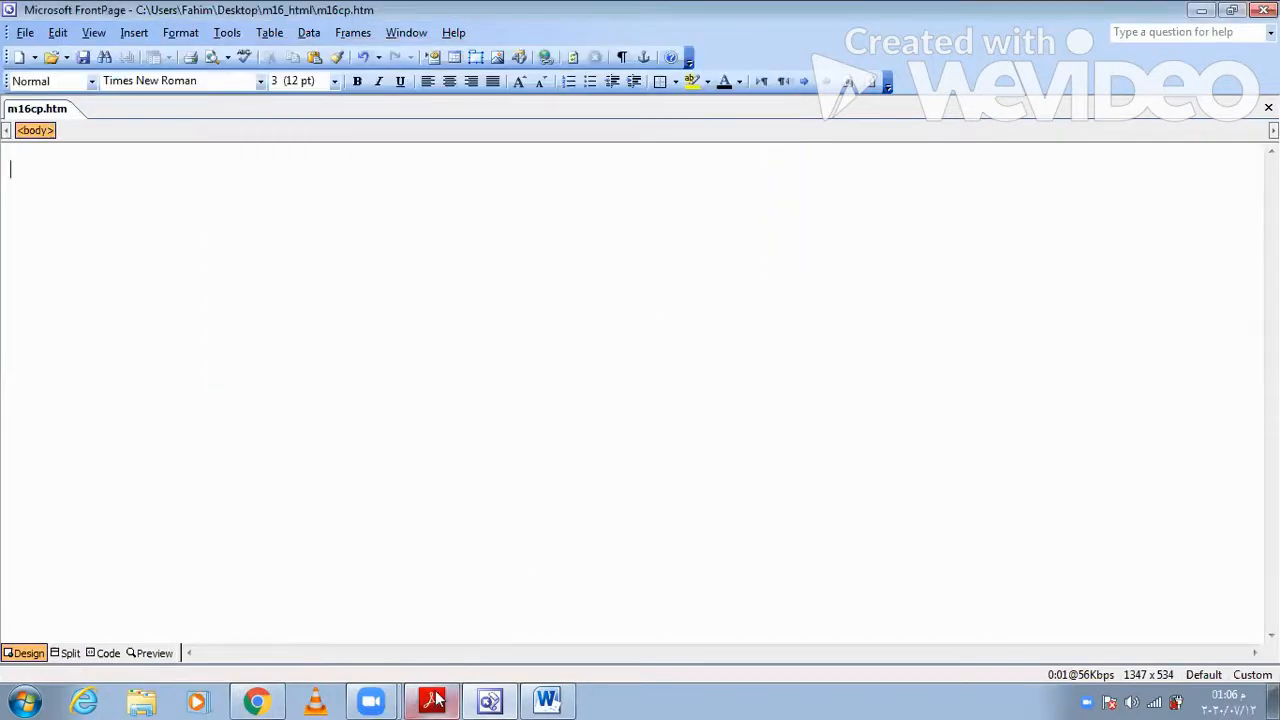
pyautogui.scroll(-1, 514, 569)
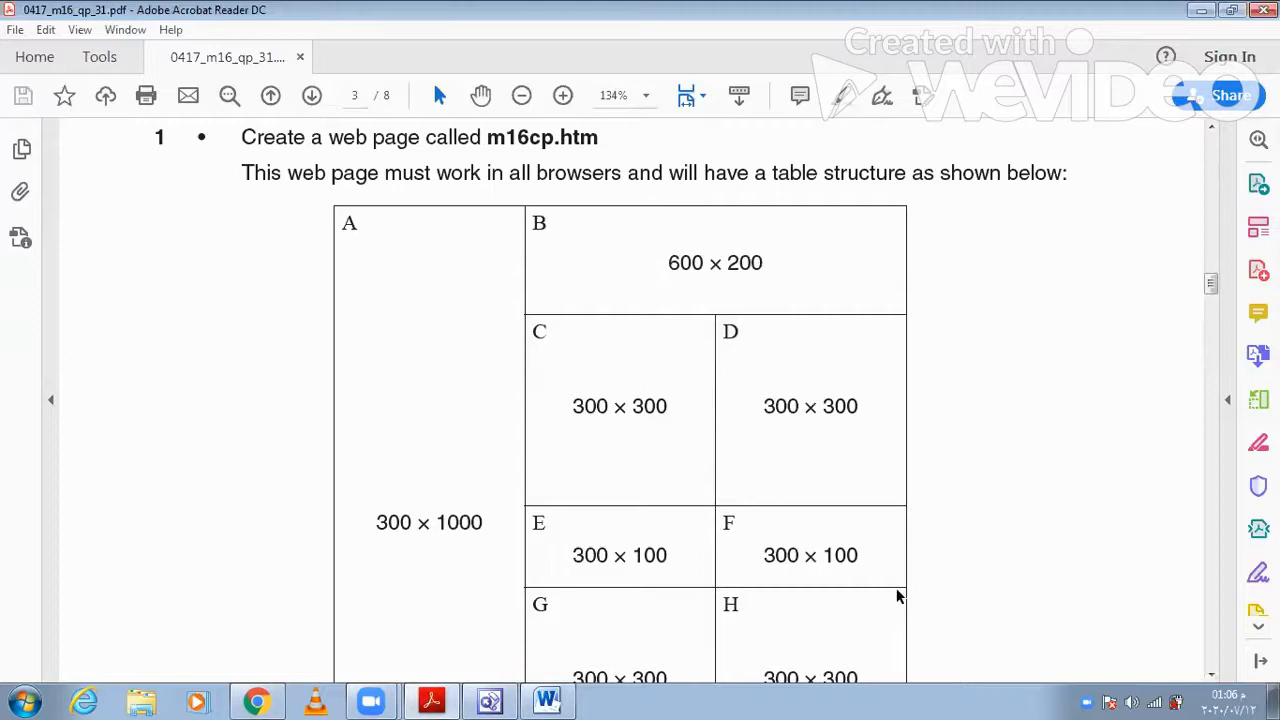
pyautogui.scroll(-1, 897, 596)
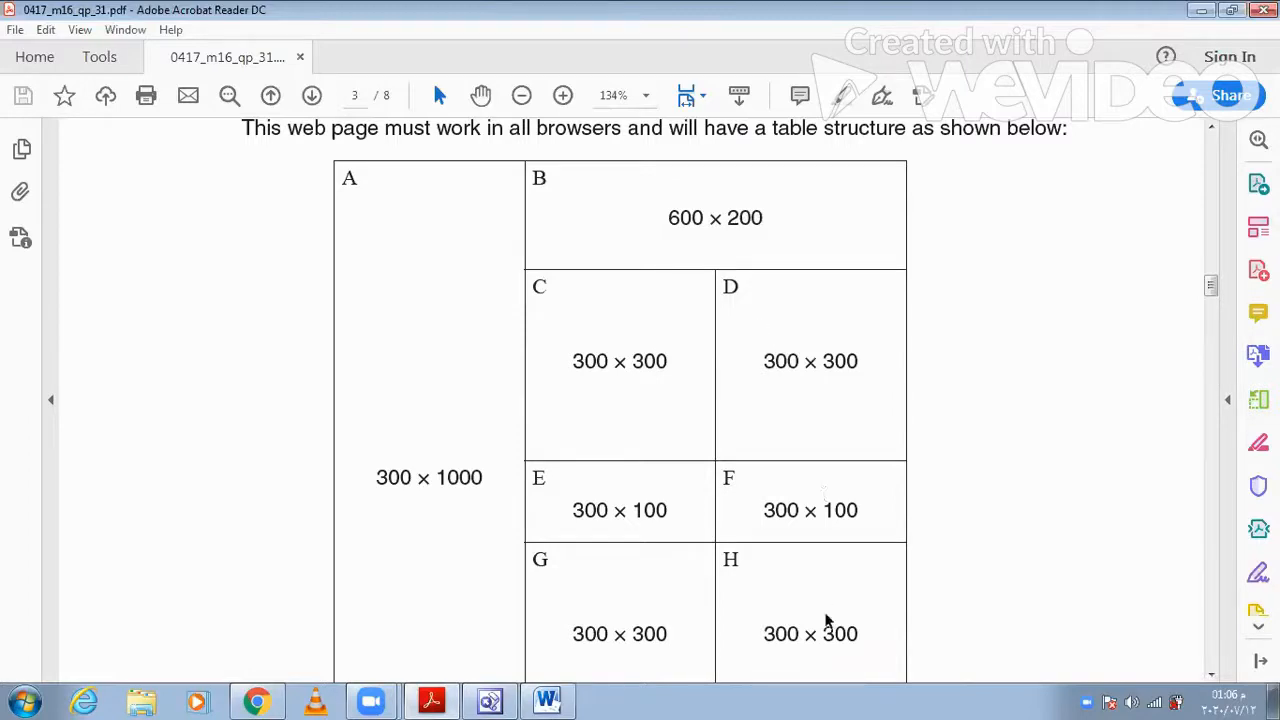
pyautogui.scroll(-4, 826, 620)
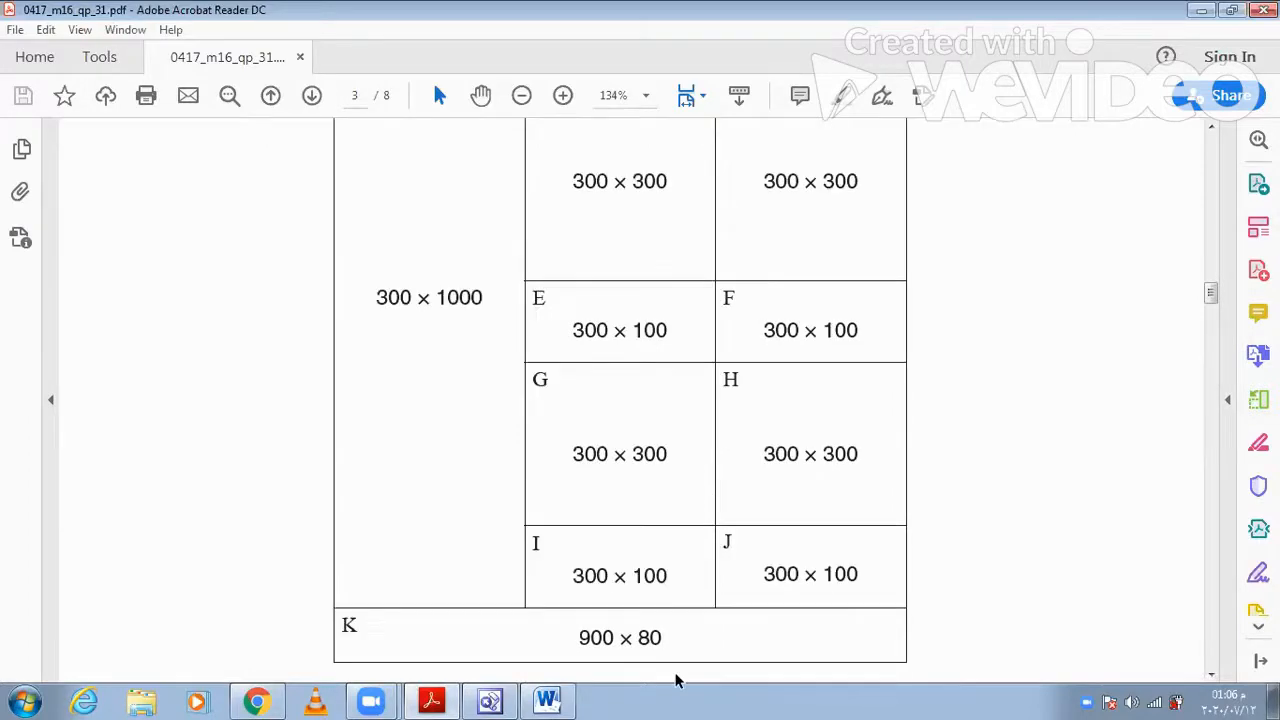
# - Switch to FrontPage and insert a table with 6 rows, 3 columns and a border size of 0
pyautogui.click(491, 690)
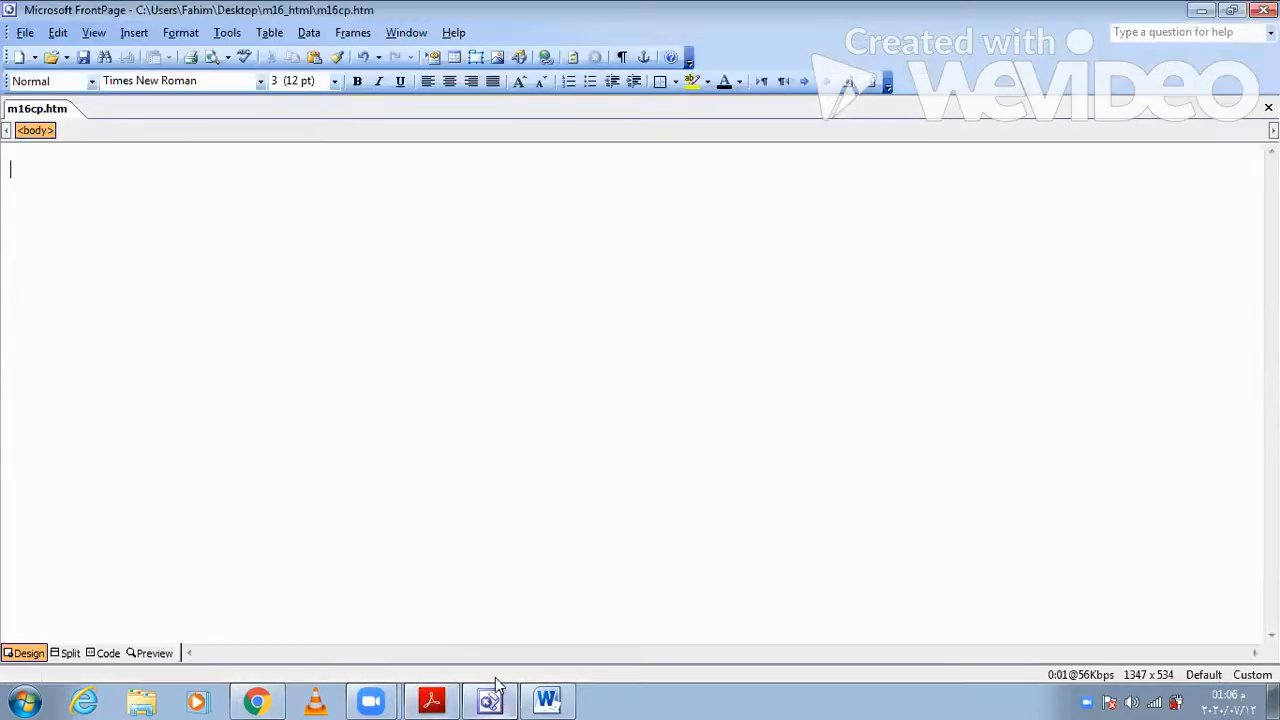
pyautogui.click(267, 36)
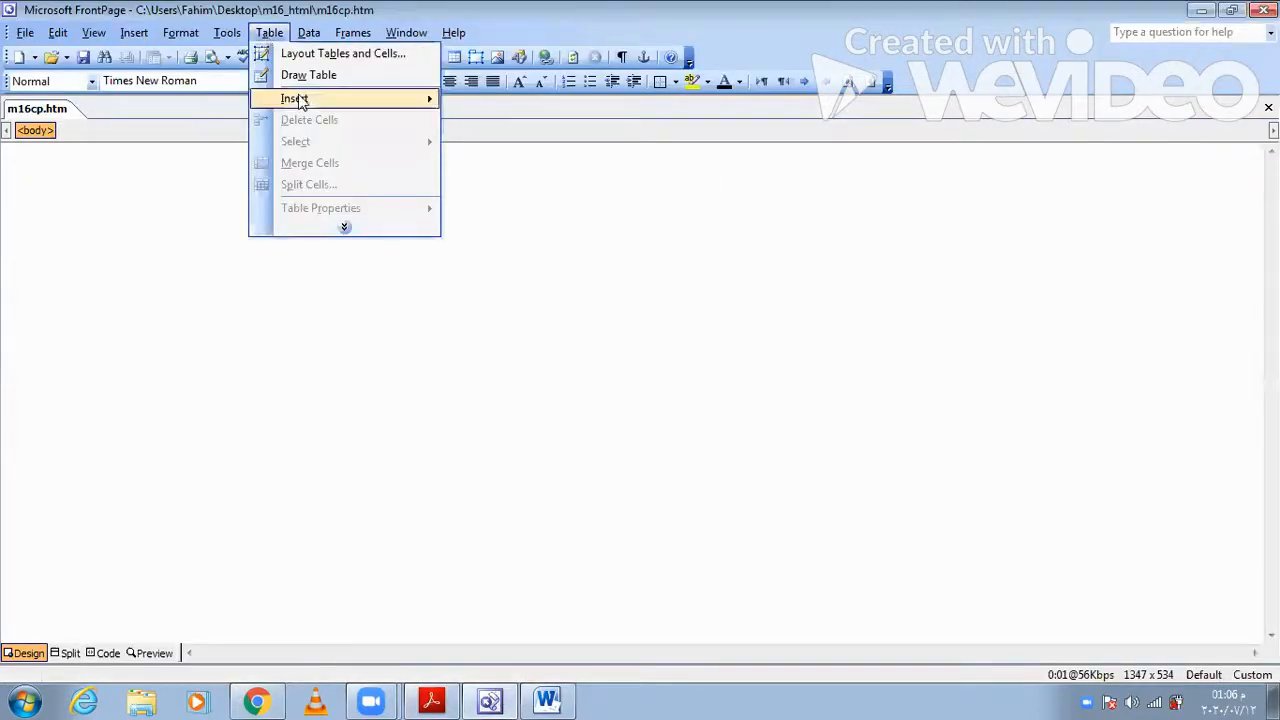
pyautogui.click(500, 102)
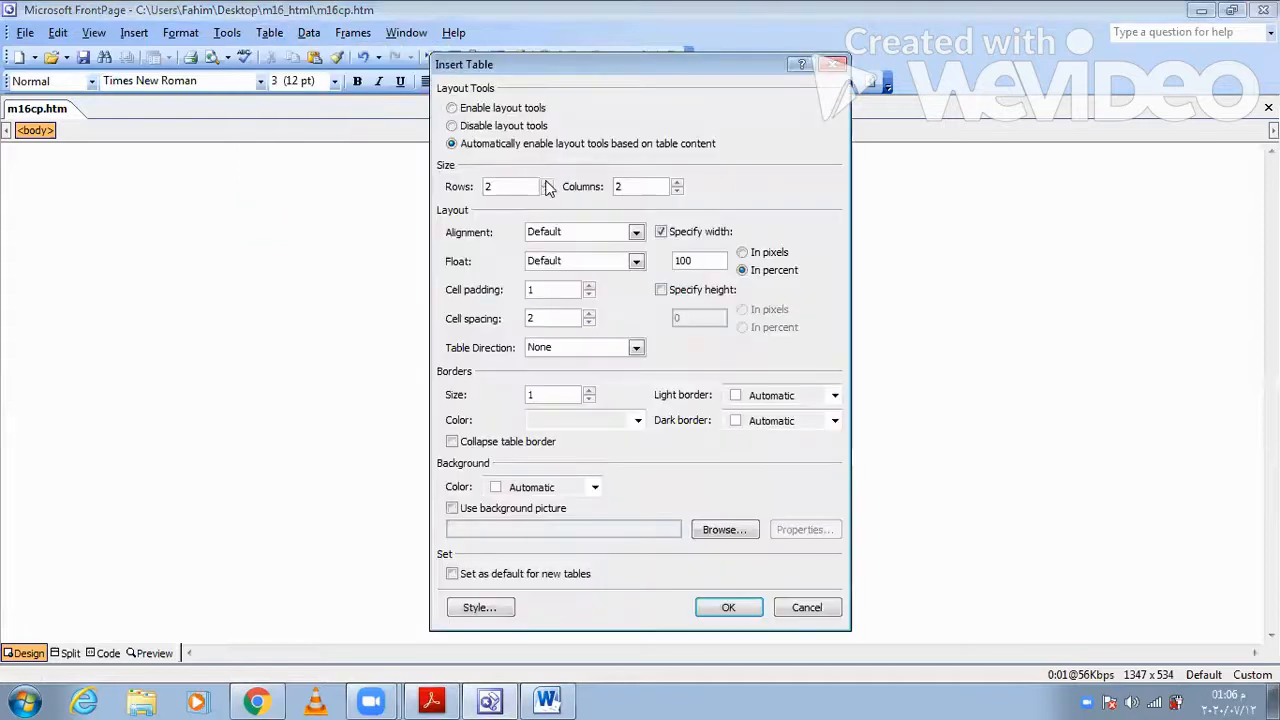
pyautogui.click(546, 182)
pyautogui.click(546, 182)
pyautogui.click(546, 182)
pyautogui.click(546, 182)
pyautogui.click(678, 182)
pyautogui.click(678, 182)
pyautogui.click(677, 191)
pyautogui.click(589, 400)
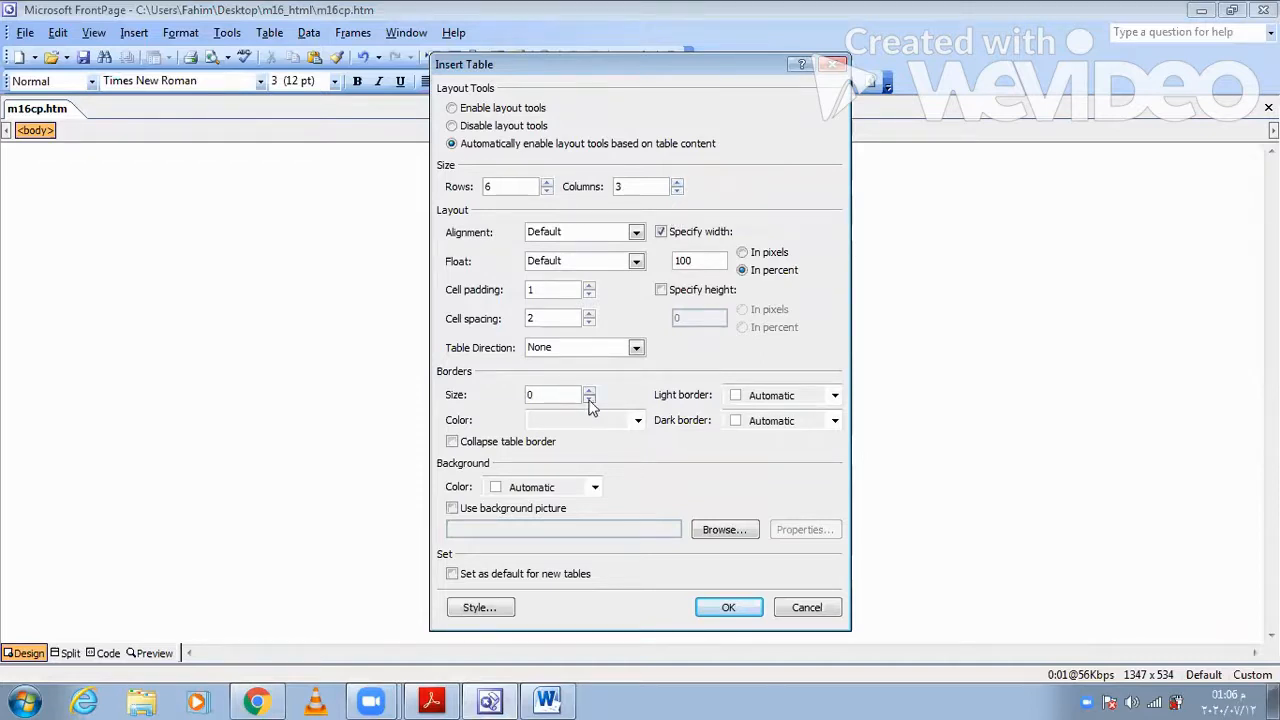
pyautogui.click(729, 607)
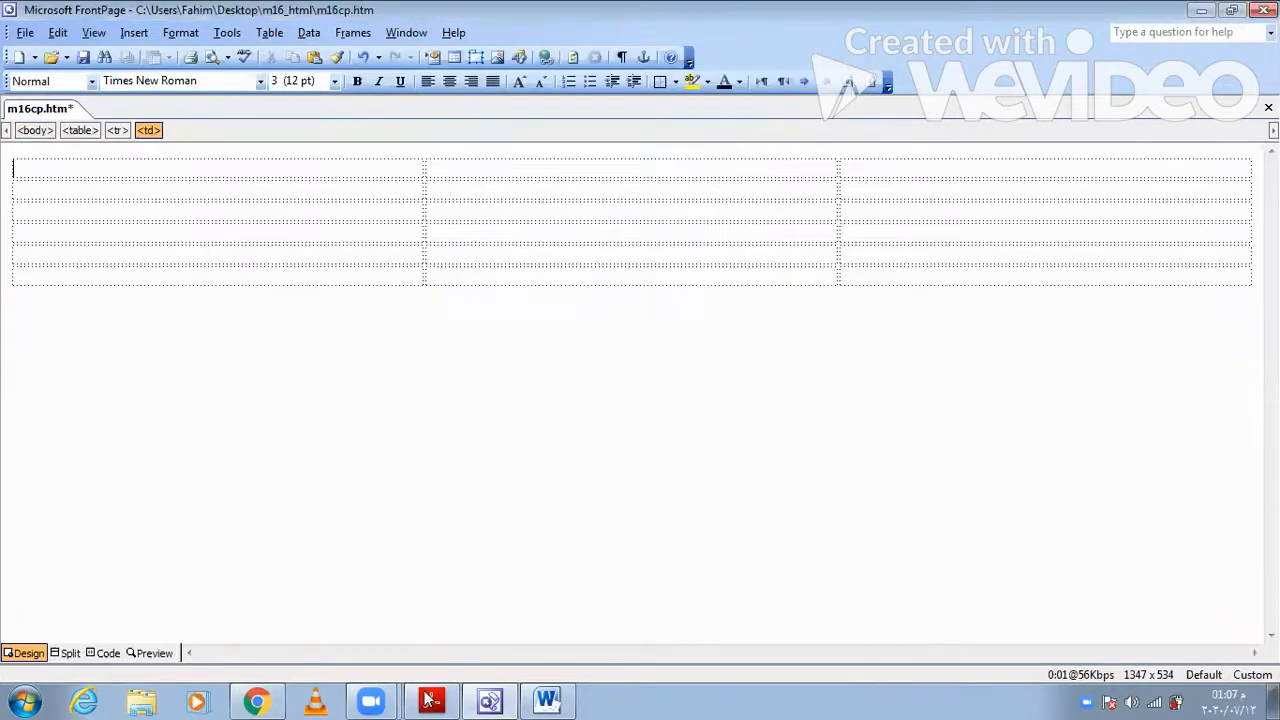
# - Return to the exam paper and review which table cells are merged and the border instructions below the table
pyautogui.click(491, 700)
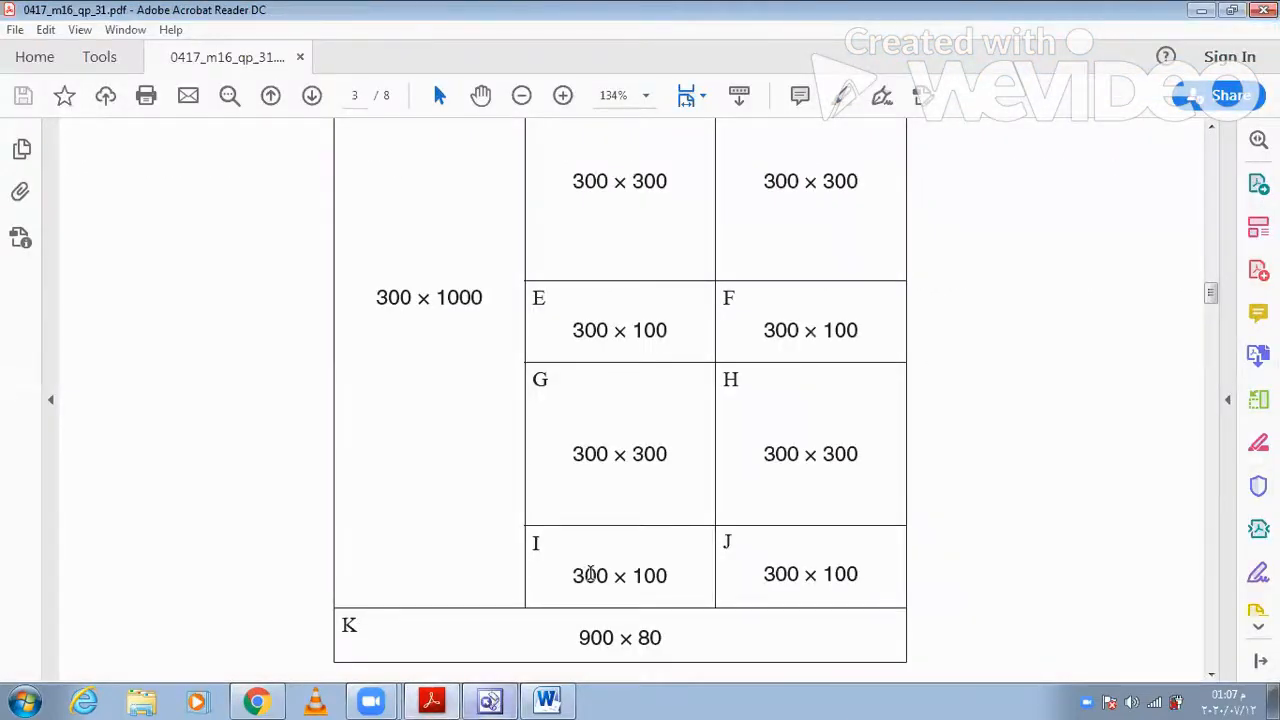
pyautogui.scroll(3, 590, 574)
pyautogui.scroll(2, 590, 572)
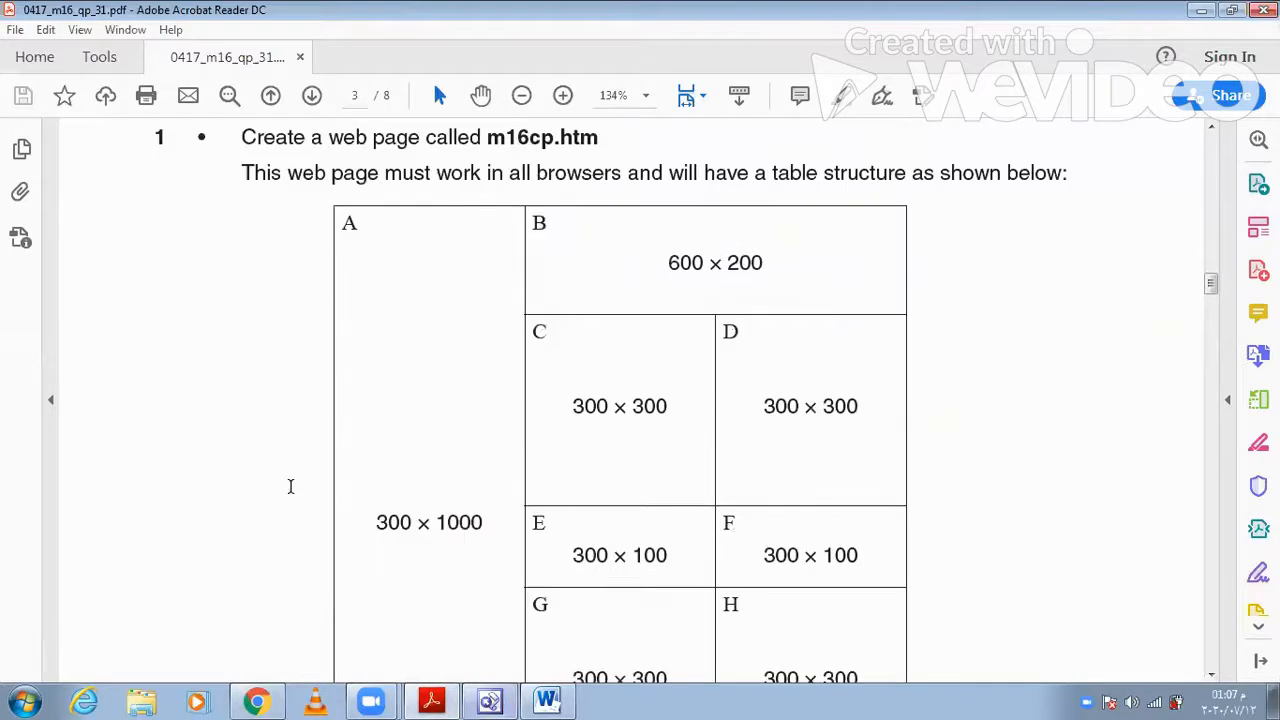
pyautogui.scroll(-10, 289, 486)
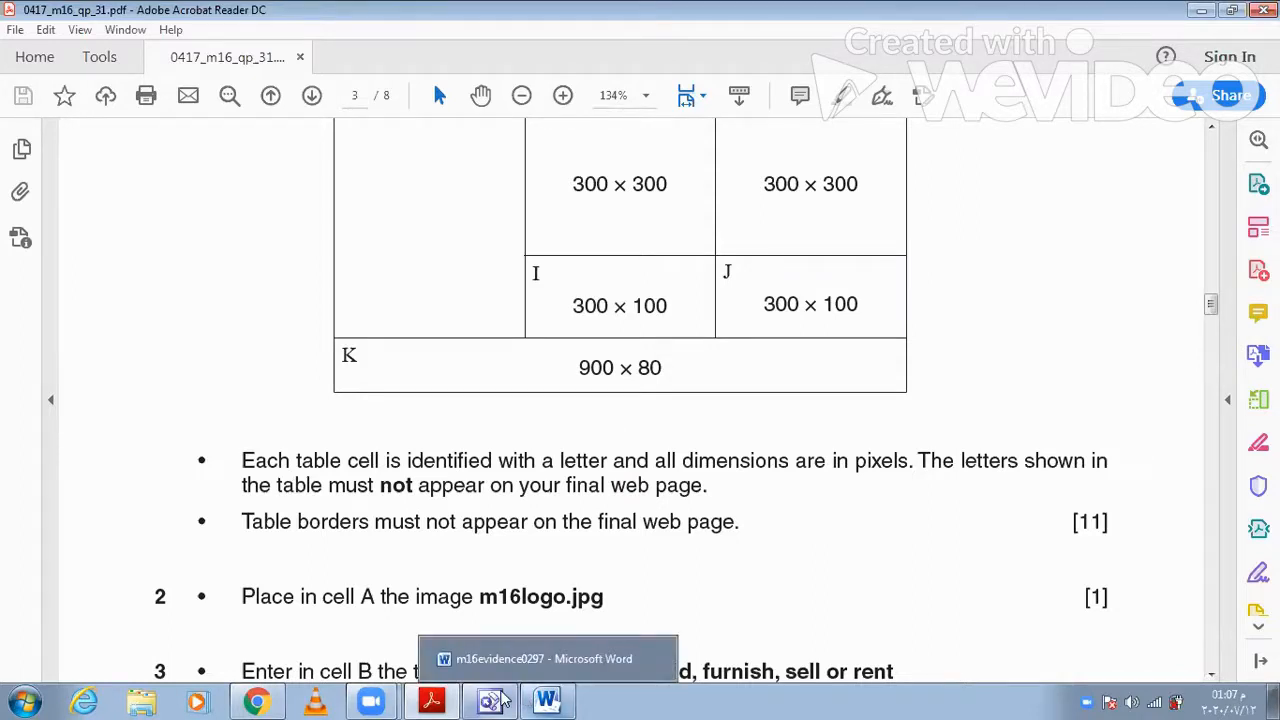
# - In FrontPage, merge the upper five cells of the table's first column into one cell
pyautogui.click(264, 172)
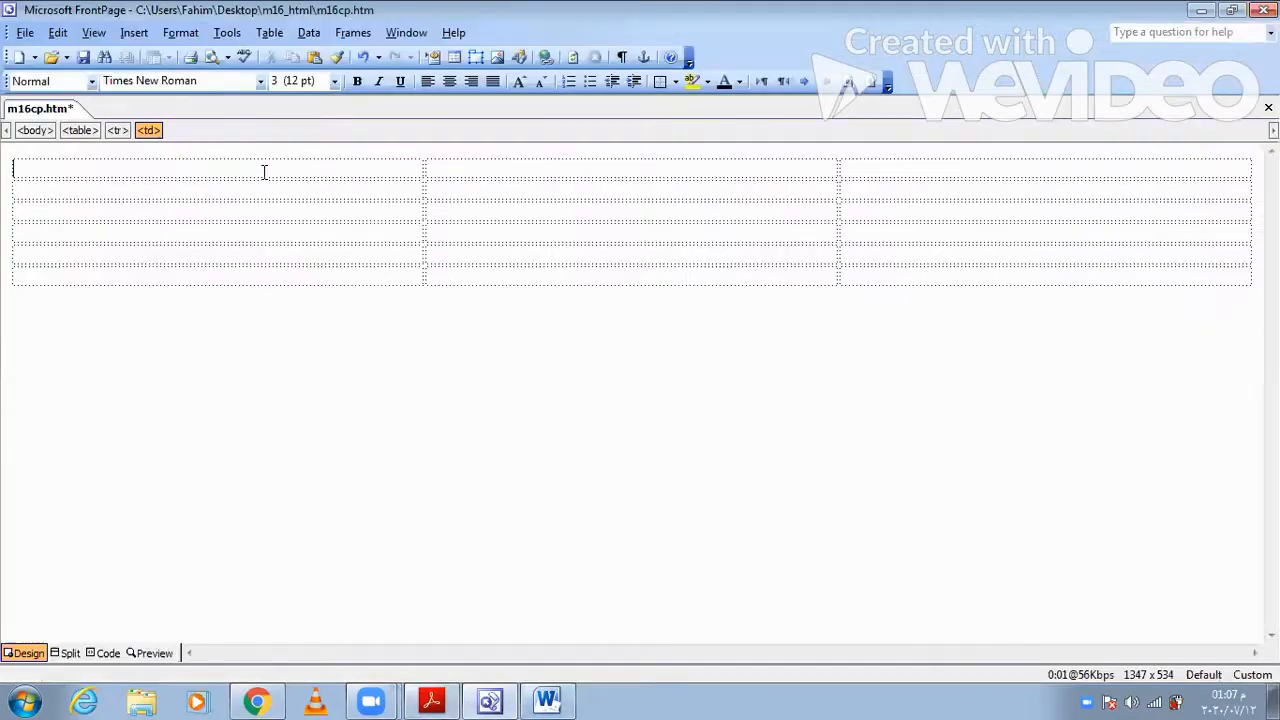
pyautogui.keyDown('shift'); pyautogui.click(256, 255); pyautogui.keyUp('shift')
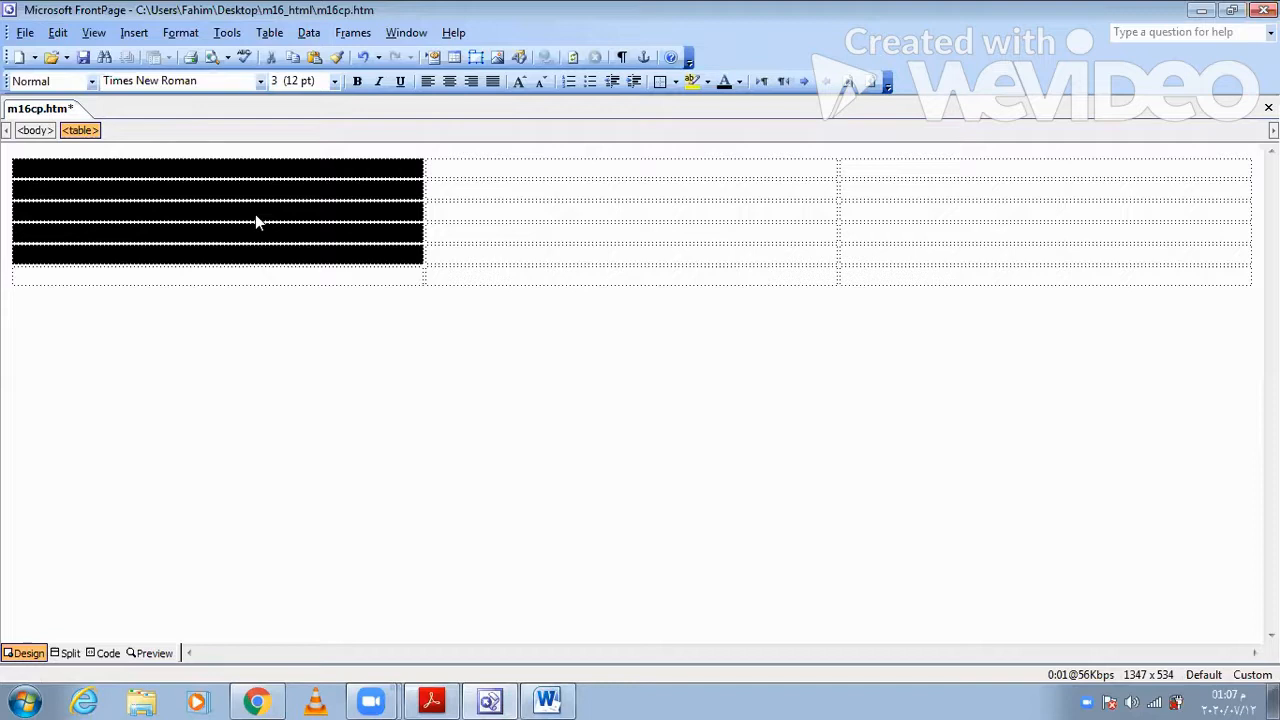
pyautogui.rightClick(255, 219)
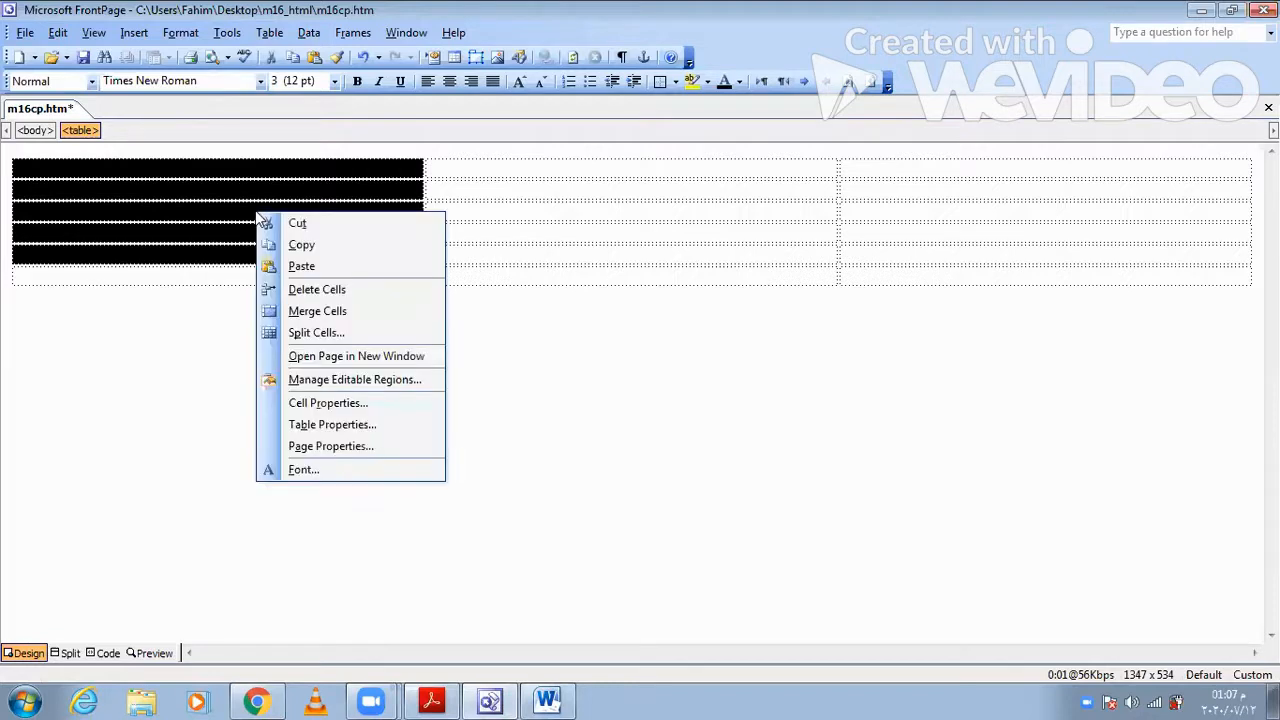
pyautogui.click(333, 316)
# - Merge all three cells of the table's last row into one cell
pyautogui.click(497, 285)
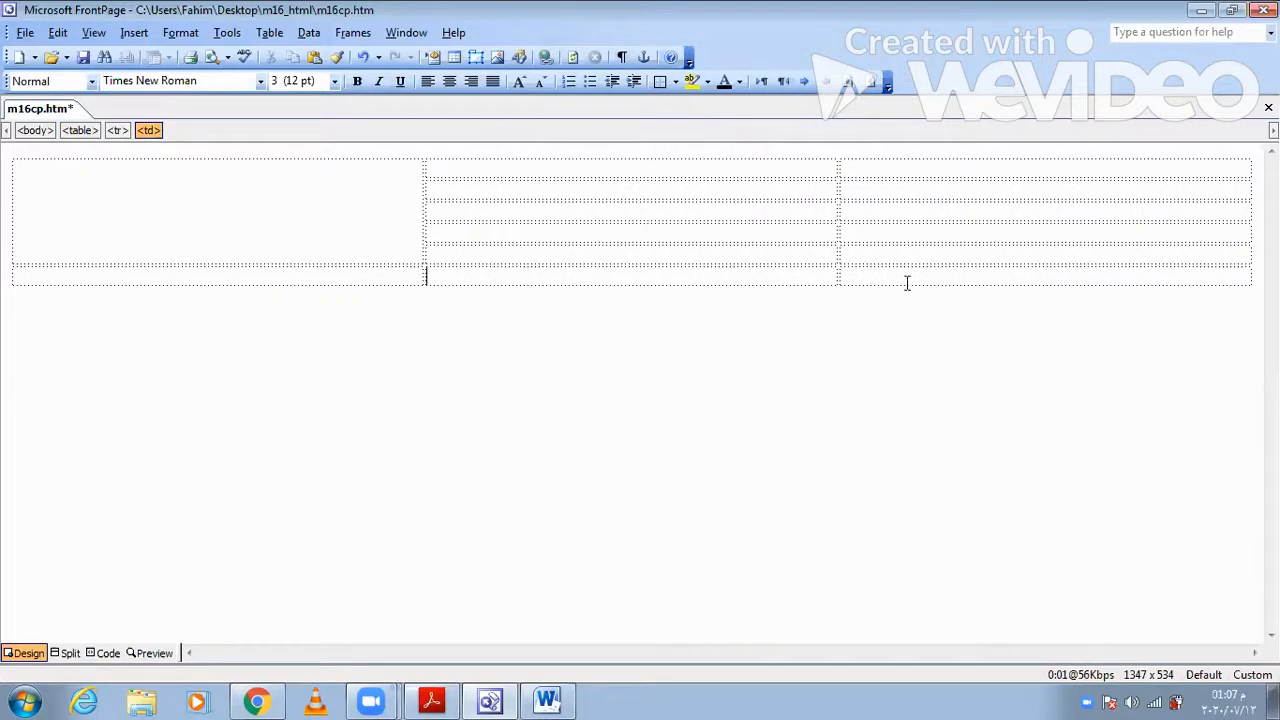
pyautogui.moveTo(839, 277); pyautogui.dragTo(566, 280)
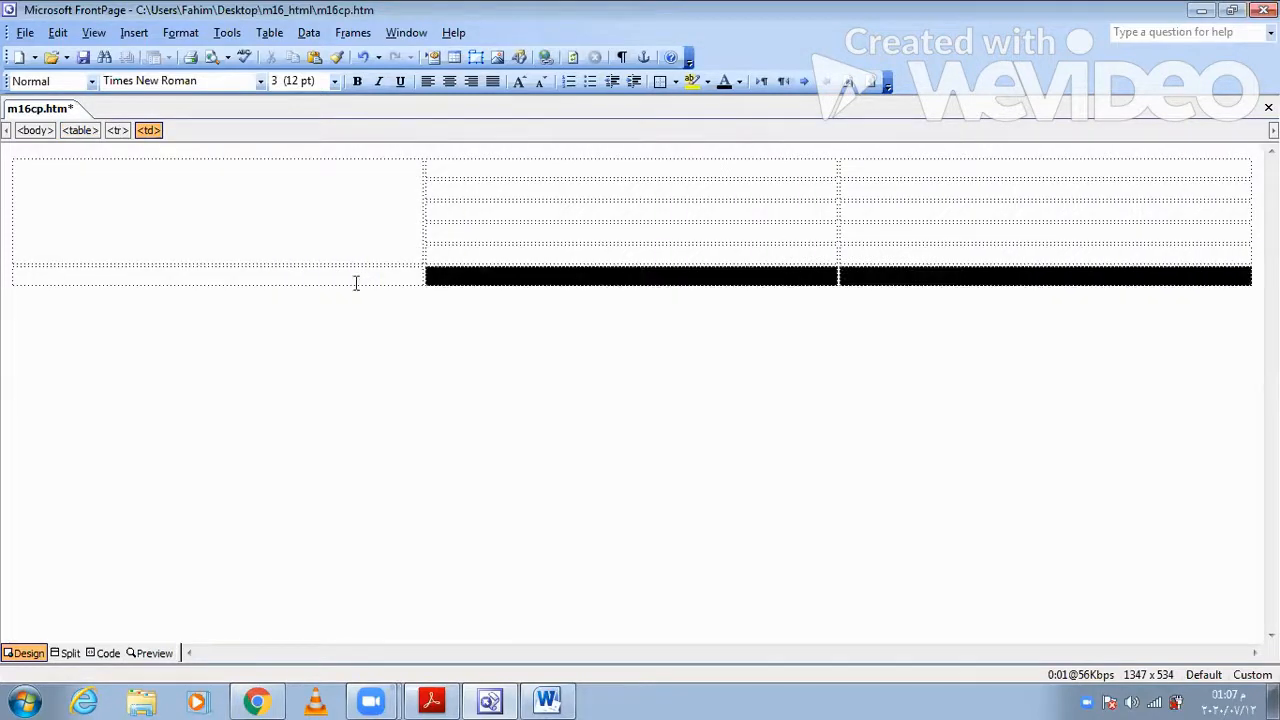
pyautogui.moveTo(390, 280); pyautogui.dragTo(463, 275)
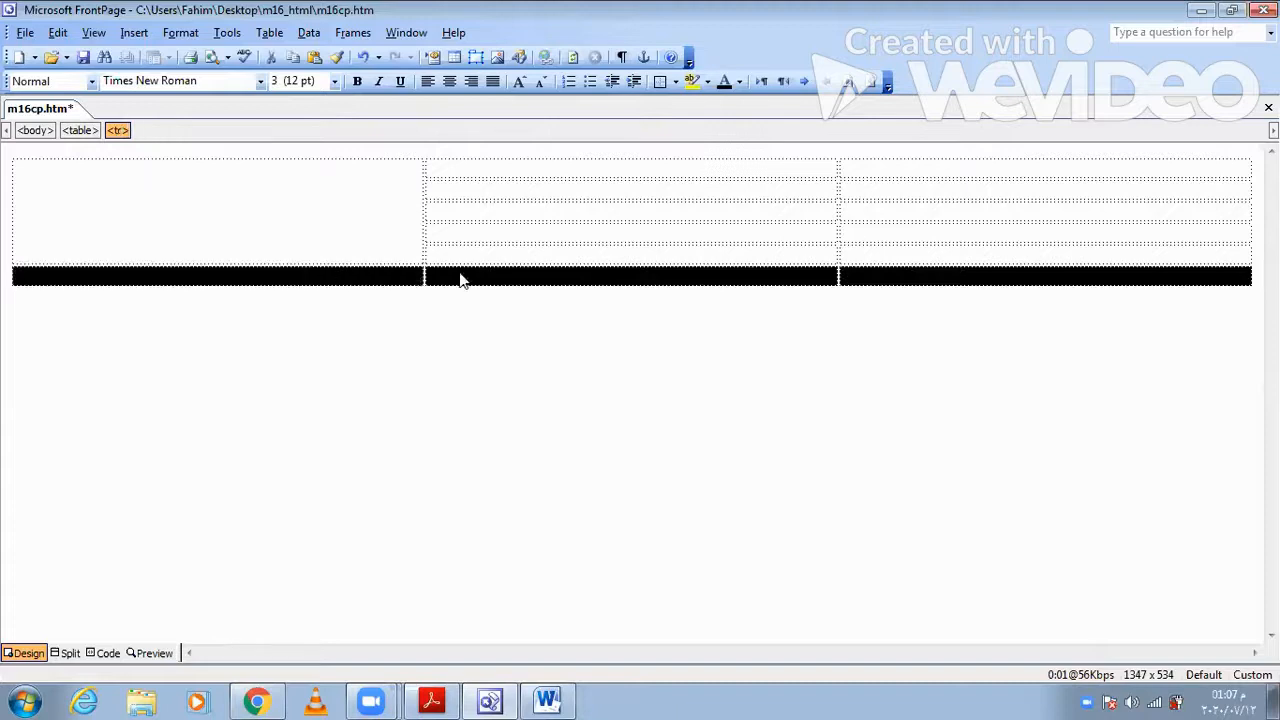
pyautogui.rightClick(517, 387)
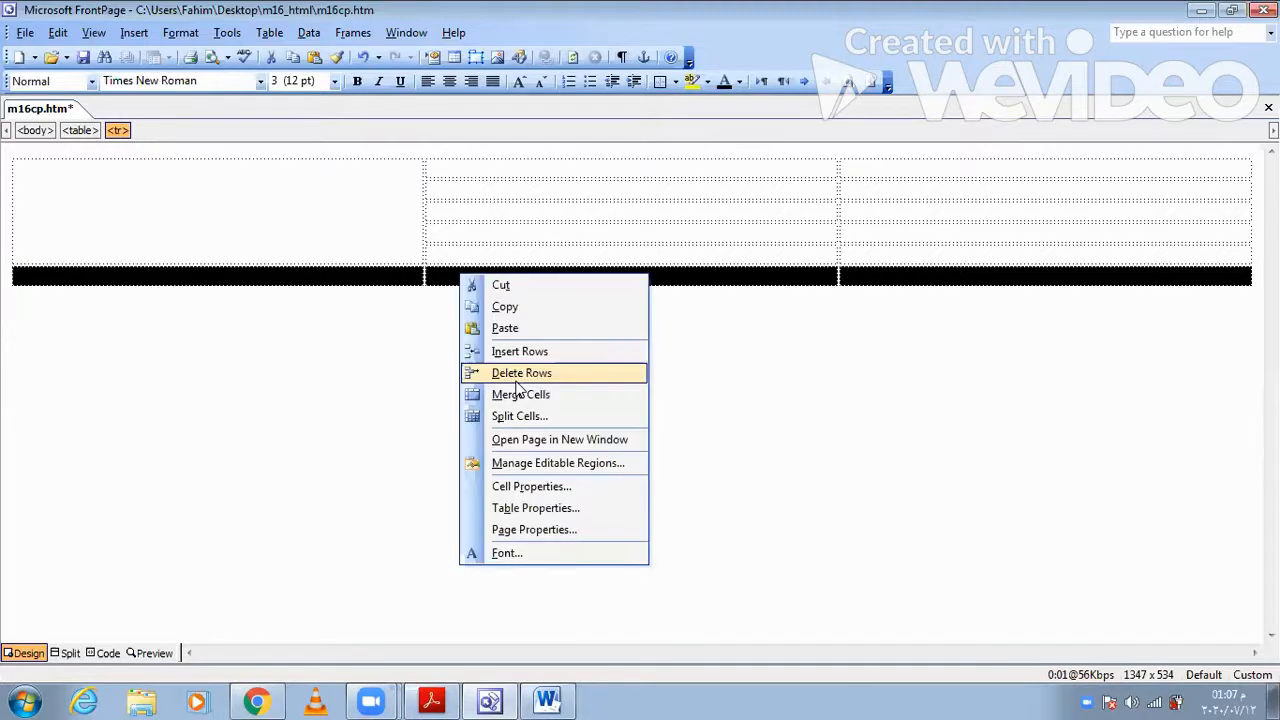
pyautogui.click(519, 393)
# - Merge the second and third cells of the table's first row
pyautogui.moveTo(853, 172); pyautogui.dragTo(794, 169)
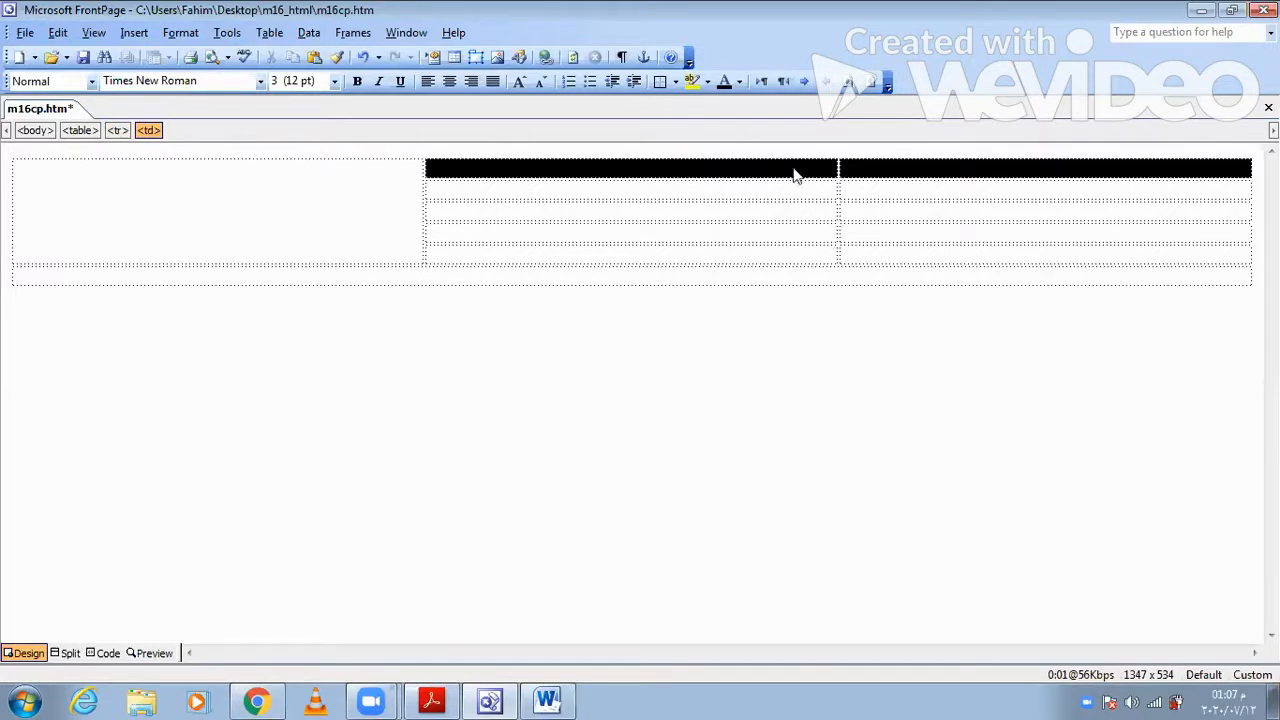
pyautogui.rightClick(794, 174)
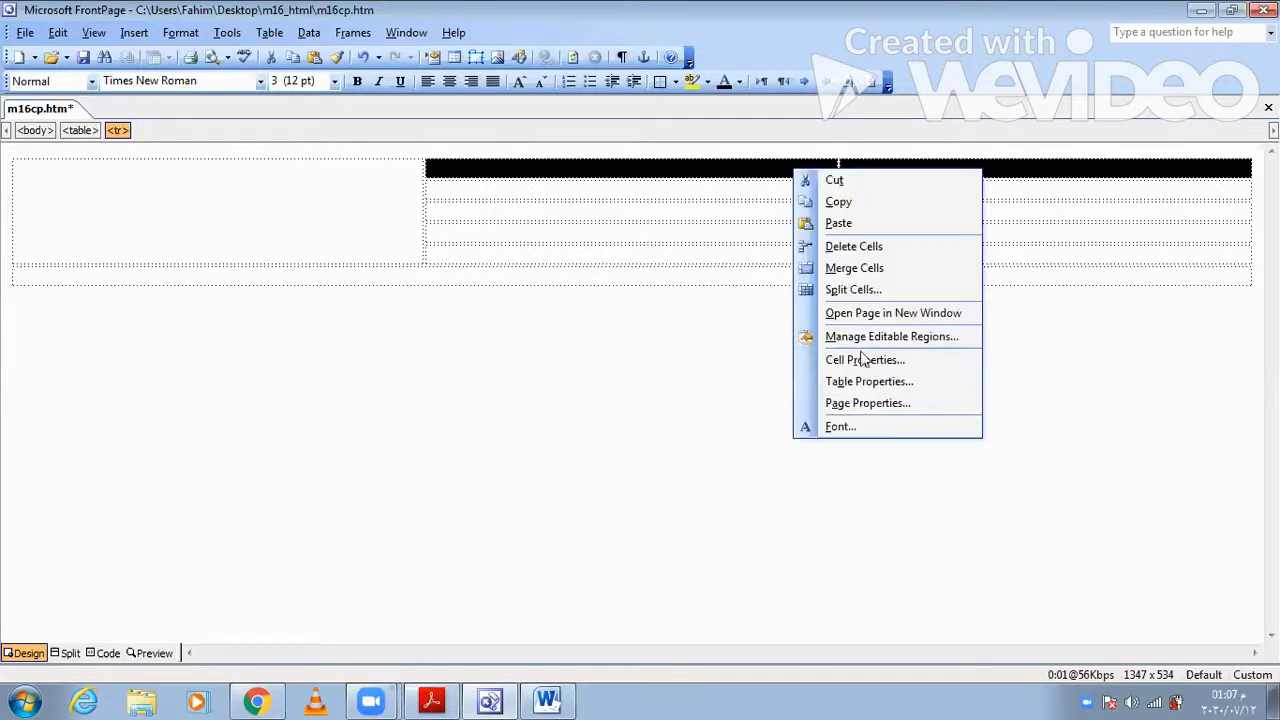
pyautogui.click(854, 268)
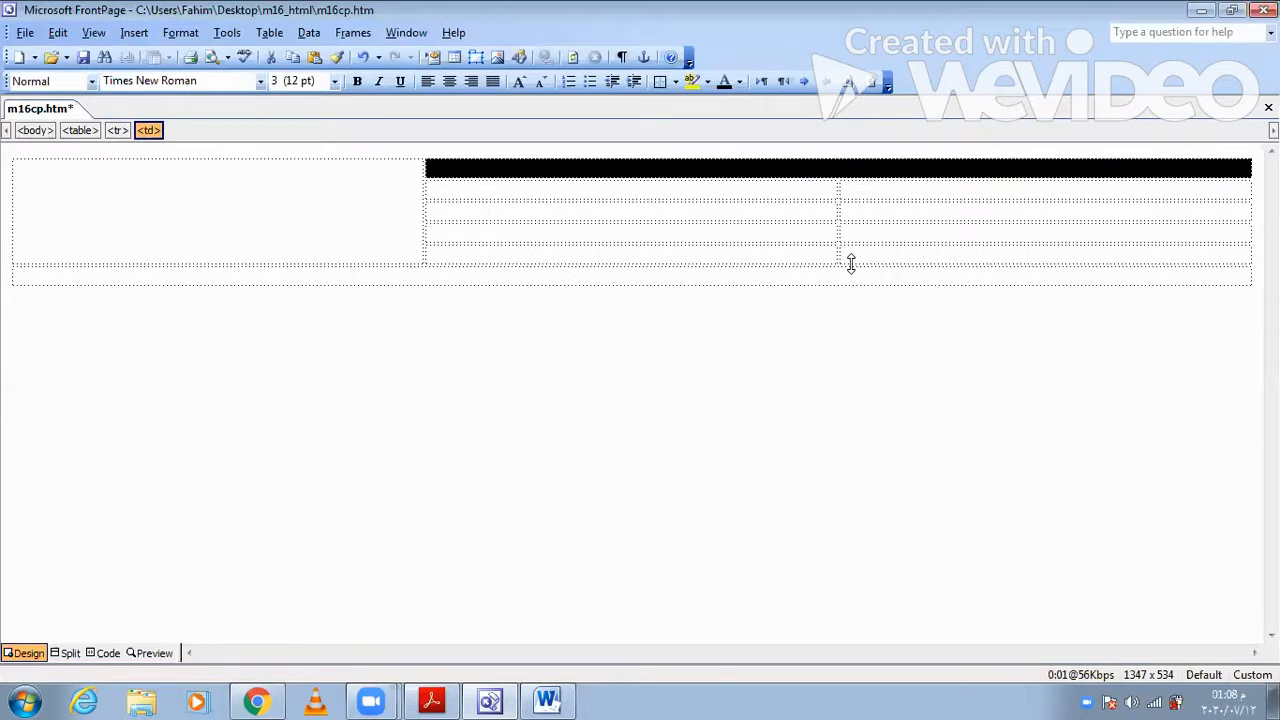
# - Label the table cells with the letters A to K in order, starting in the tall merged cell
pyautogui.click(187, 211)
pyautogui.write('A')
pyautogui.press('Tab')
pyautogui.write('B')
pyautogui.press('Tab')
pyautogui.write('C')
pyautogui.press('Tab')
pyautogui.write('D')
pyautogui.press('Tab')
pyautogui.write('E')
pyautogui.press('Tab')
pyautogui.write('G')
pyautogui.press('BackSpace')
pyautogui.write('F')
pyautogui.press('Tab')
pyautogui.write('G')
pyautogui.press('Tab')
pyautogui.write('H')
pyautogui.press('Tab')
pyautogui.write('I')
pyautogui.press('Tab')
pyautogui.write('J')
pyautogui.press('Tab')
pyautogui.write('K')
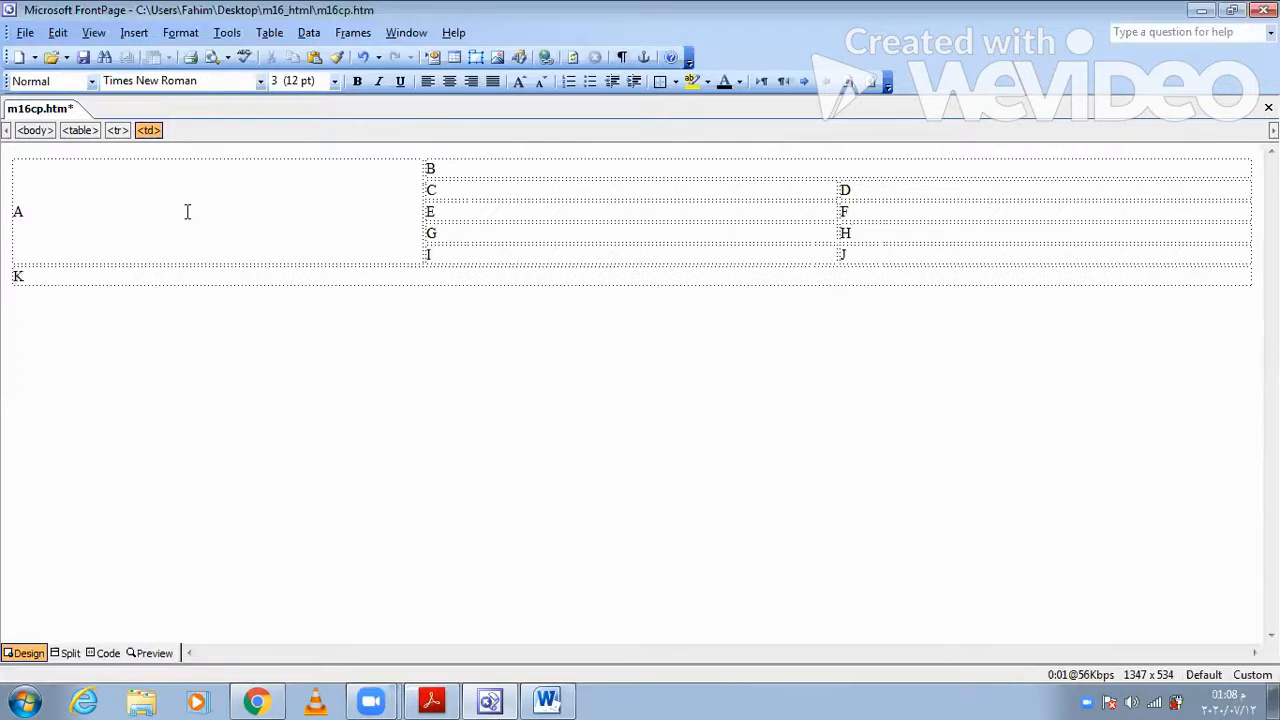
# - Switch to Acrobat Reader and check the dimensions of cell A in the table structure
pyautogui.click(431, 700)
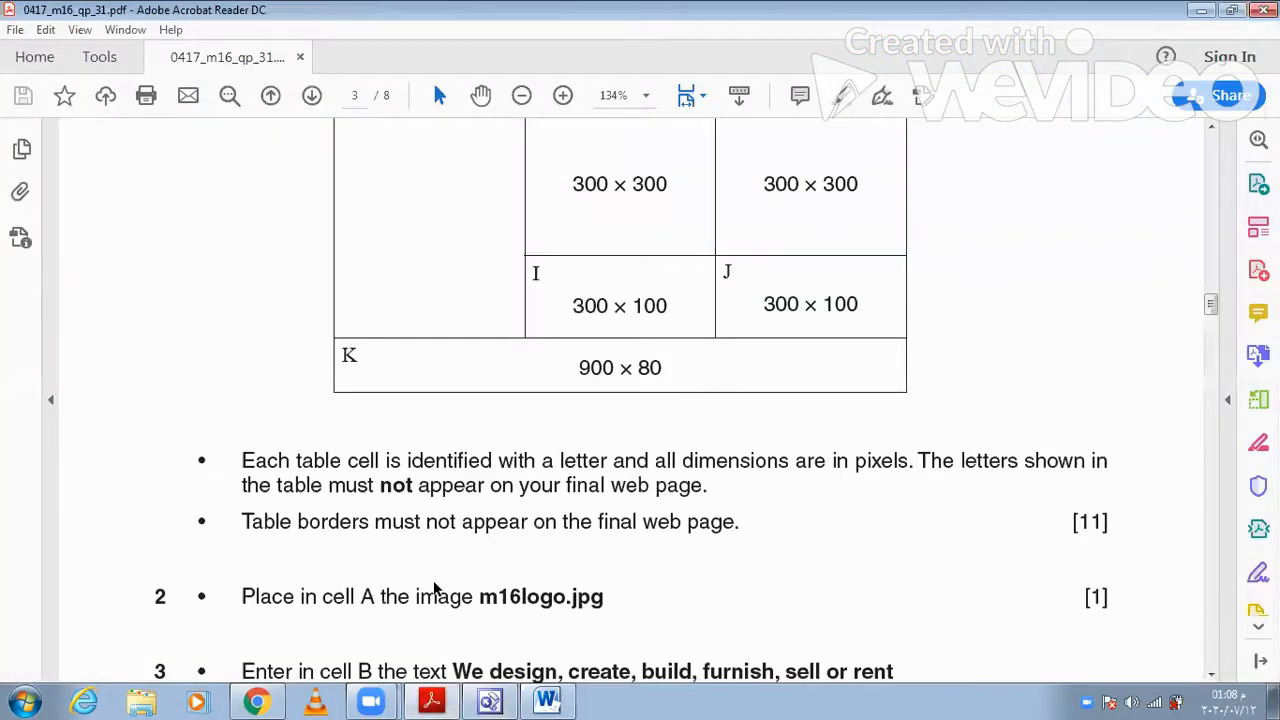
pyautogui.scroll(5, 433, 588)
pyautogui.scroll(1, 433, 580)
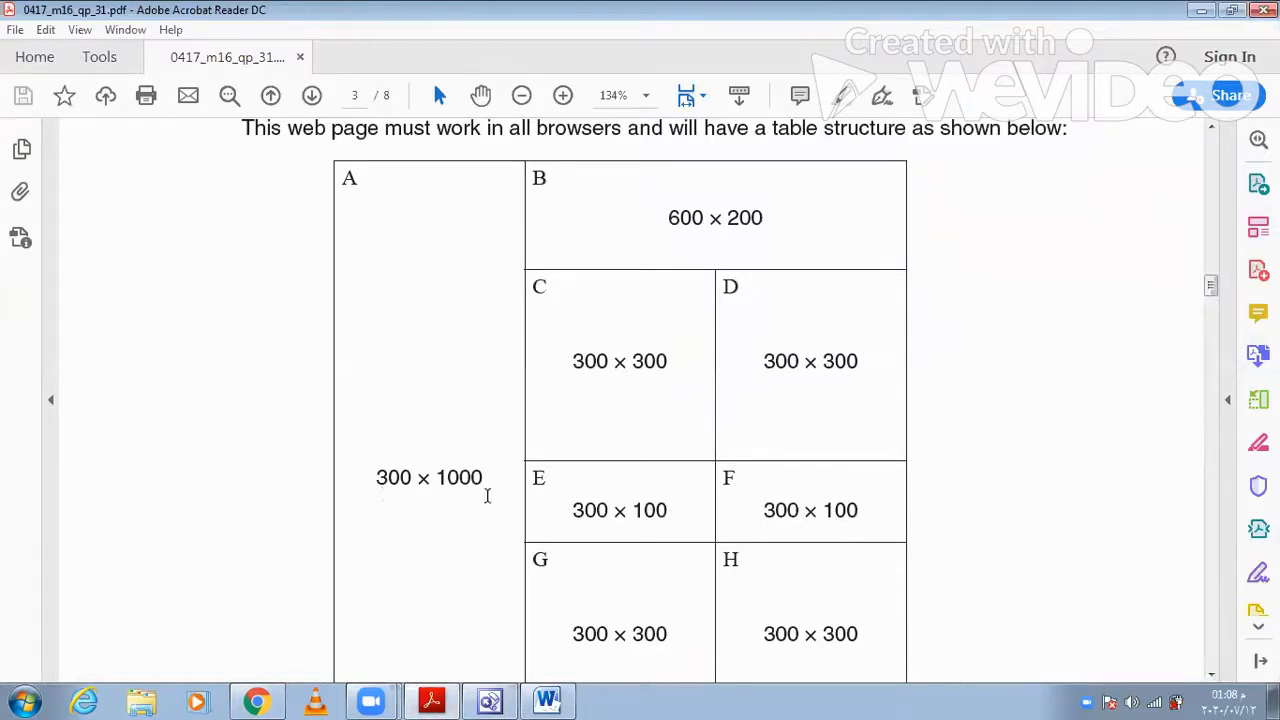
# - Switch to FrontPage and set cell A's width to 300 pixels and its height to 100 pixels
pyautogui.click(490, 700)
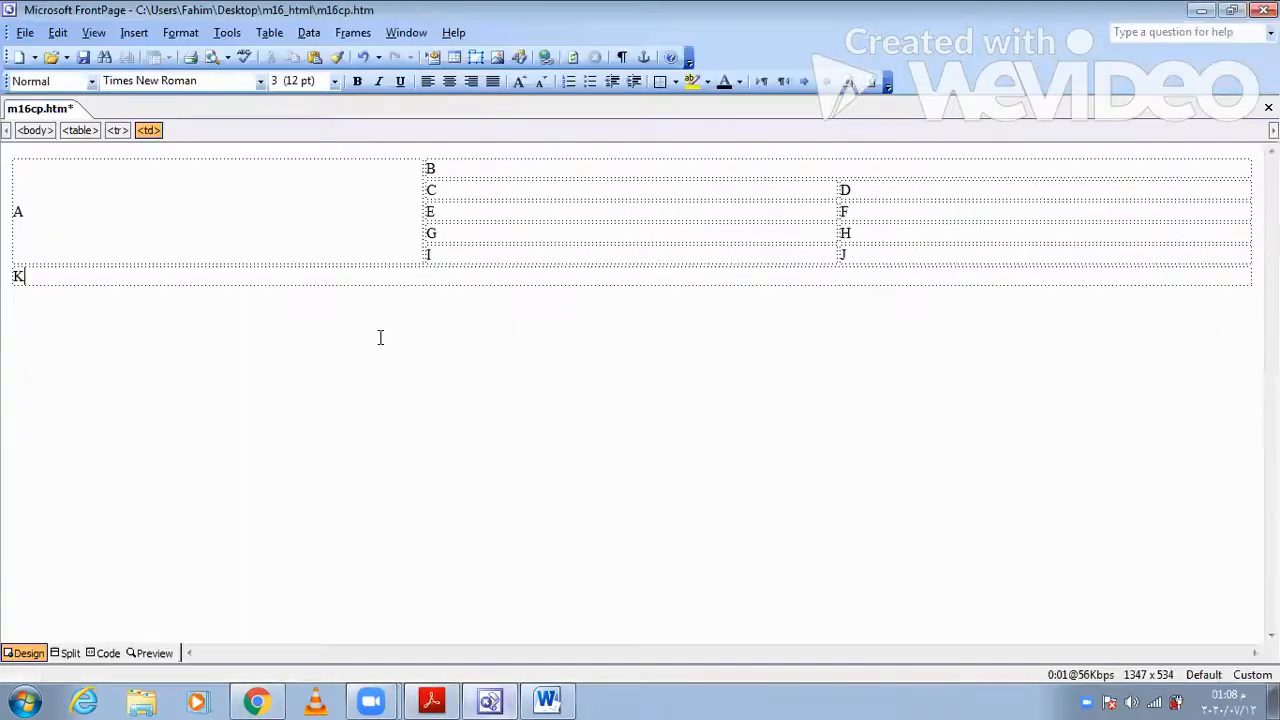
pyautogui.rightClick(240, 207)
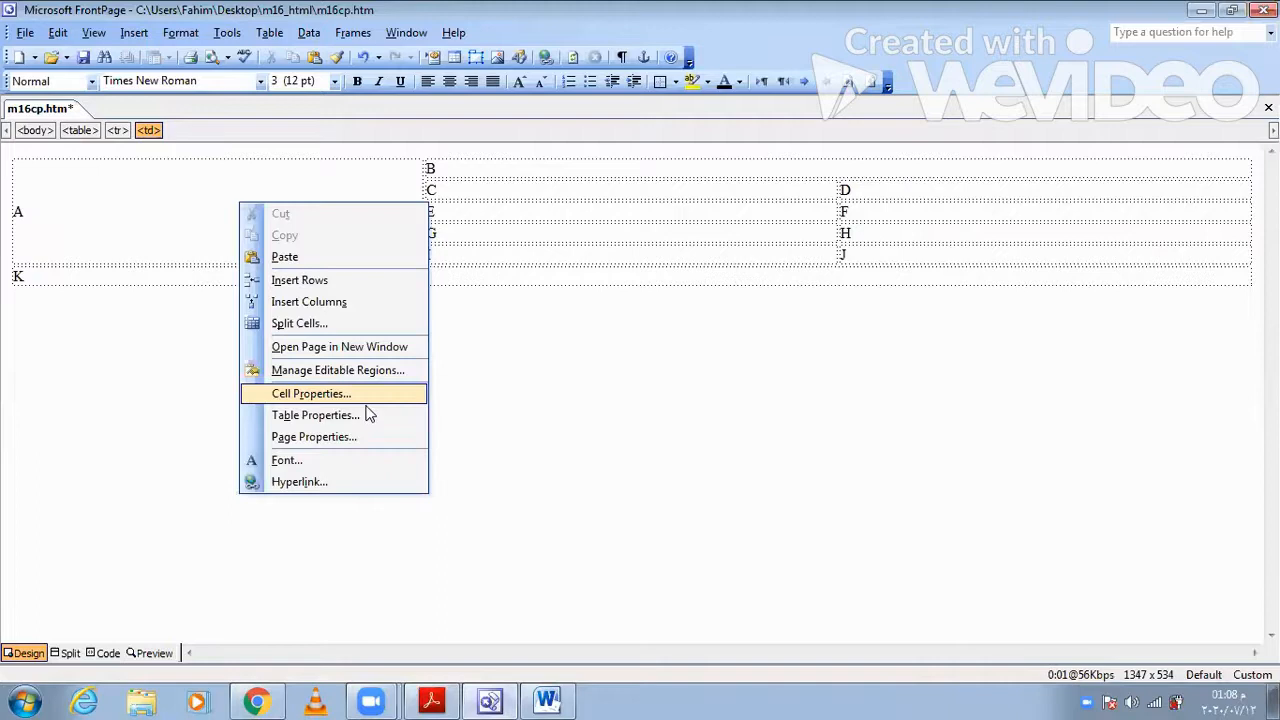
pyautogui.click(366, 398)
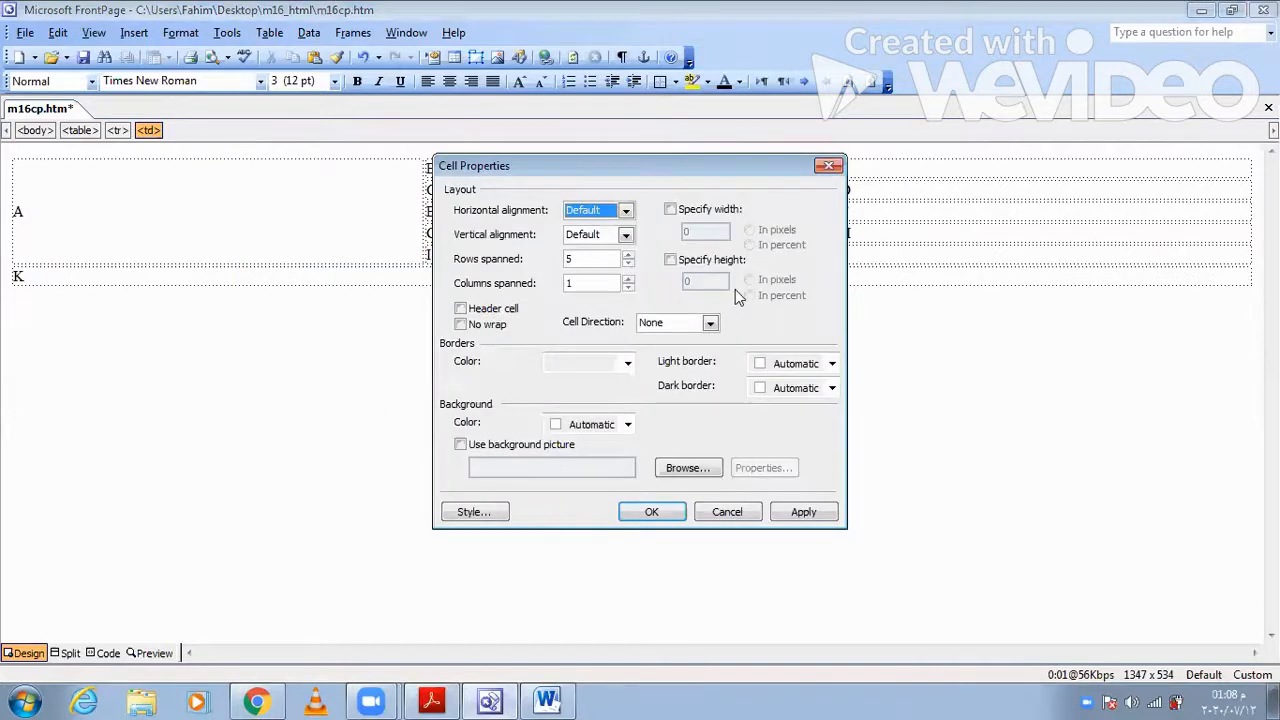
pyautogui.click(671, 210)
pyautogui.click(687, 258)
pyautogui.doubleClick(686, 231)
pyautogui.write('300')
pyautogui.doubleClick(687, 281)
pyautogui.write('100')
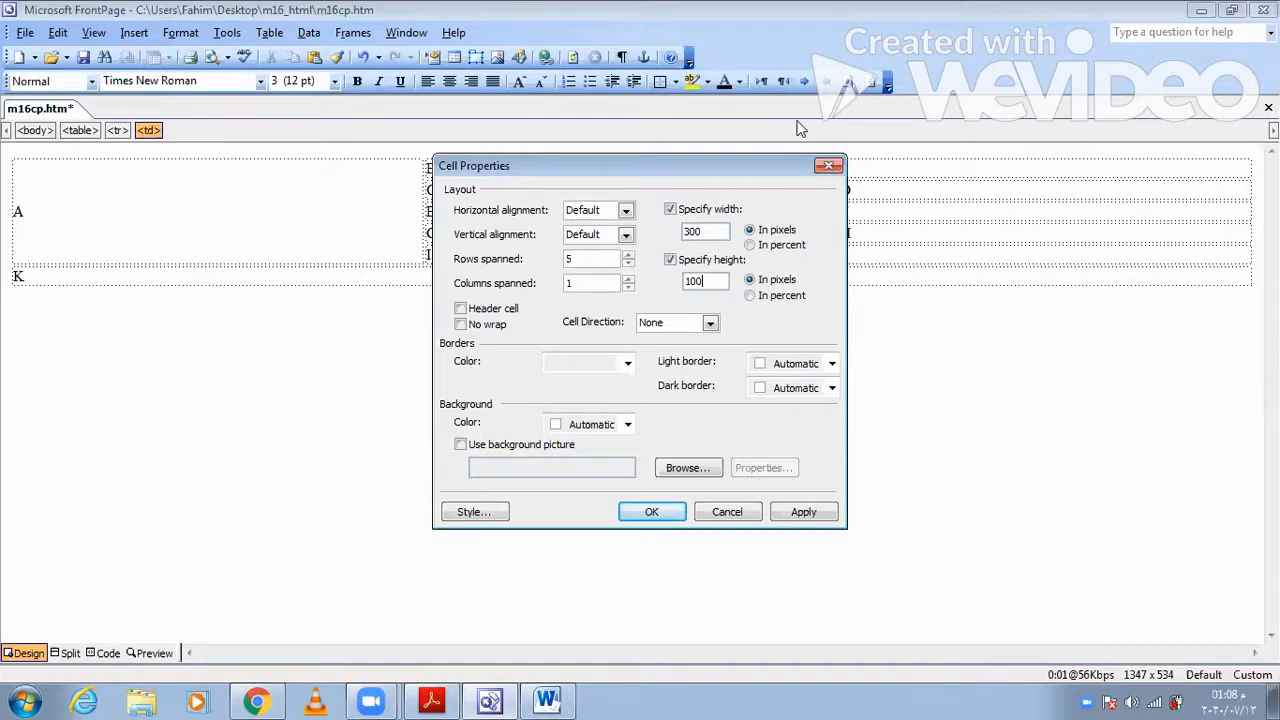
pyautogui.click(806, 515)
pyautogui.click(652, 512)
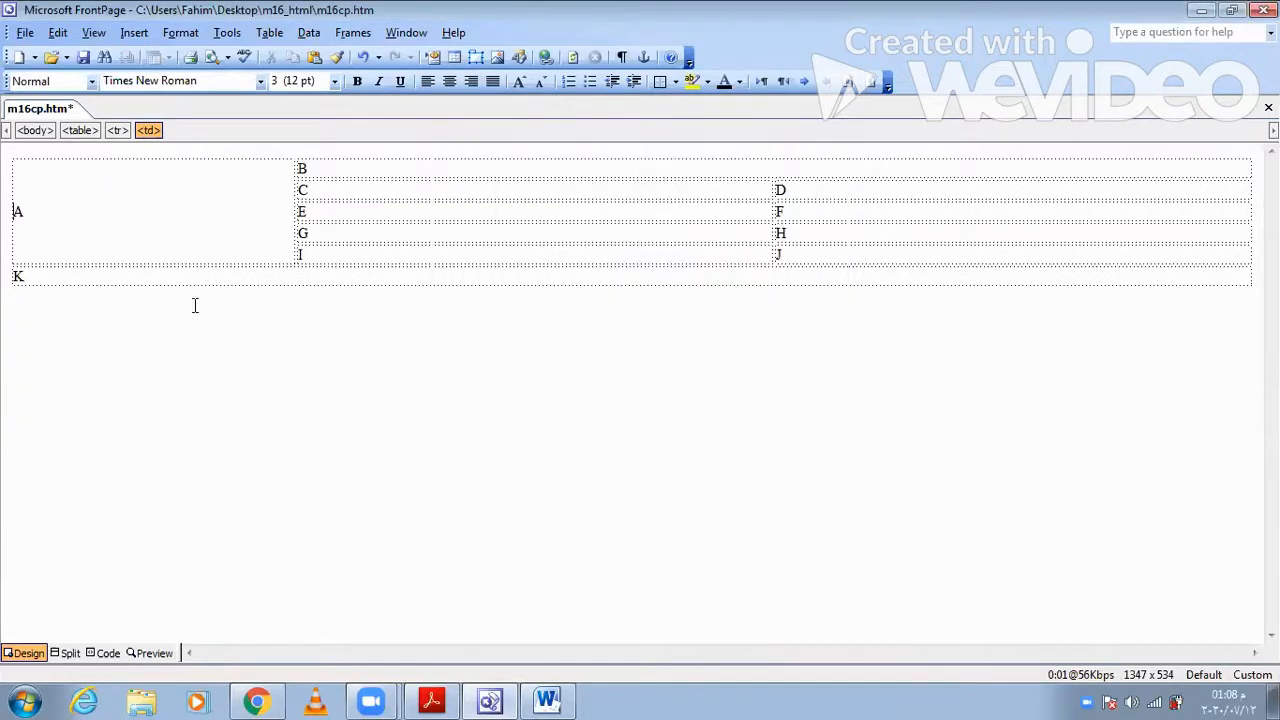
# - Reopen cell A's properties and correct its height to 1000 pixels
pyautogui.click(150, 215)
pyautogui.rightClick(148, 217)
pyautogui.click(240, 403)
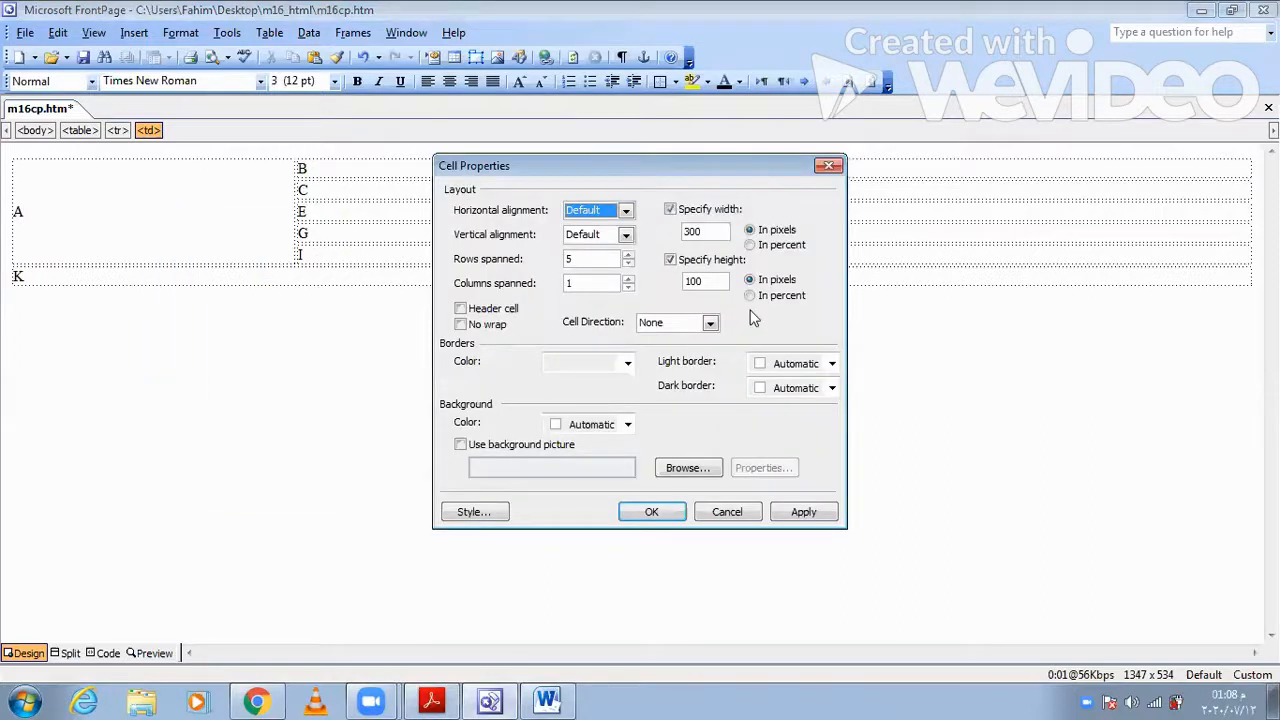
pyautogui.click(800, 508)
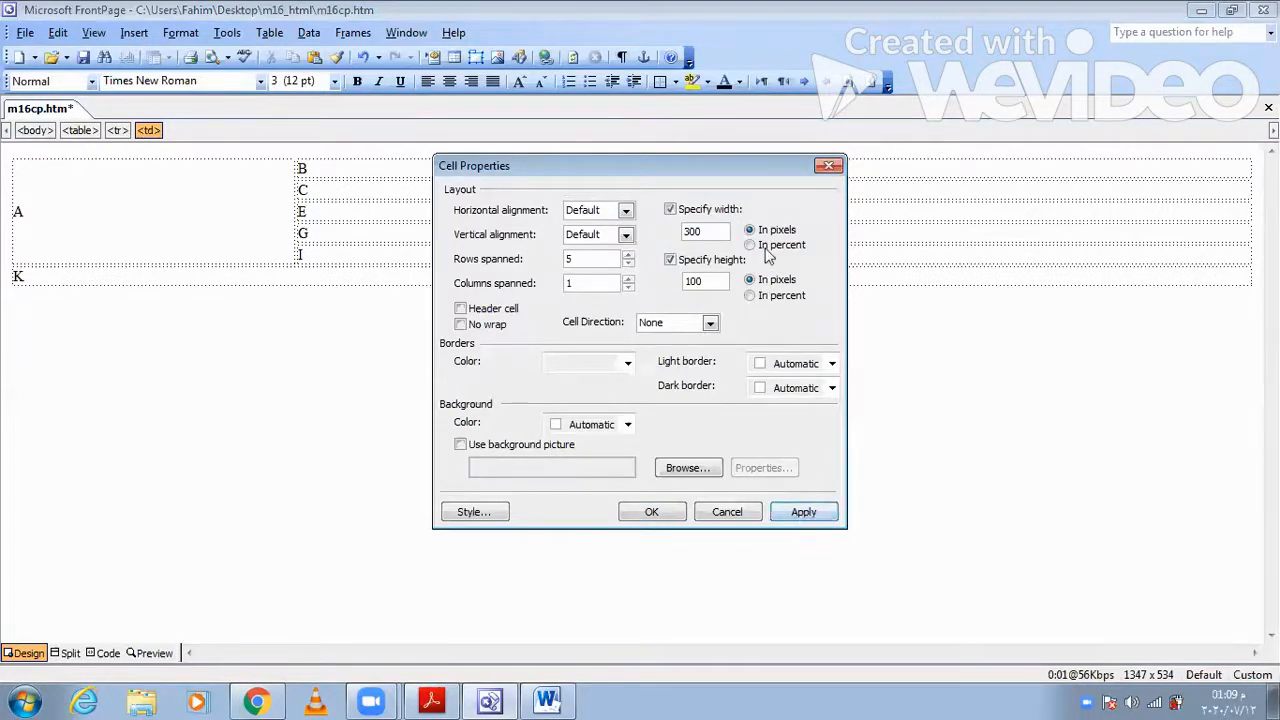
pyautogui.click(721, 280)
pyautogui.write('0')
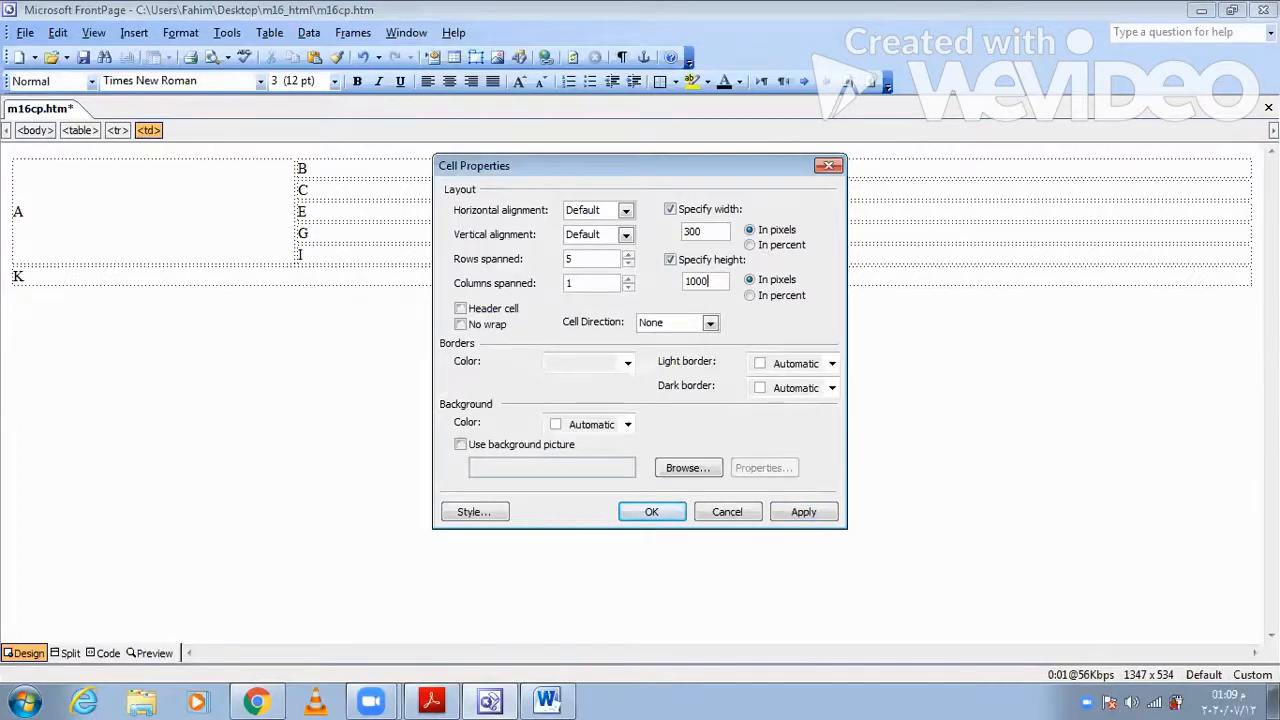
pyautogui.click(803, 512)
pyautogui.click(651, 511)
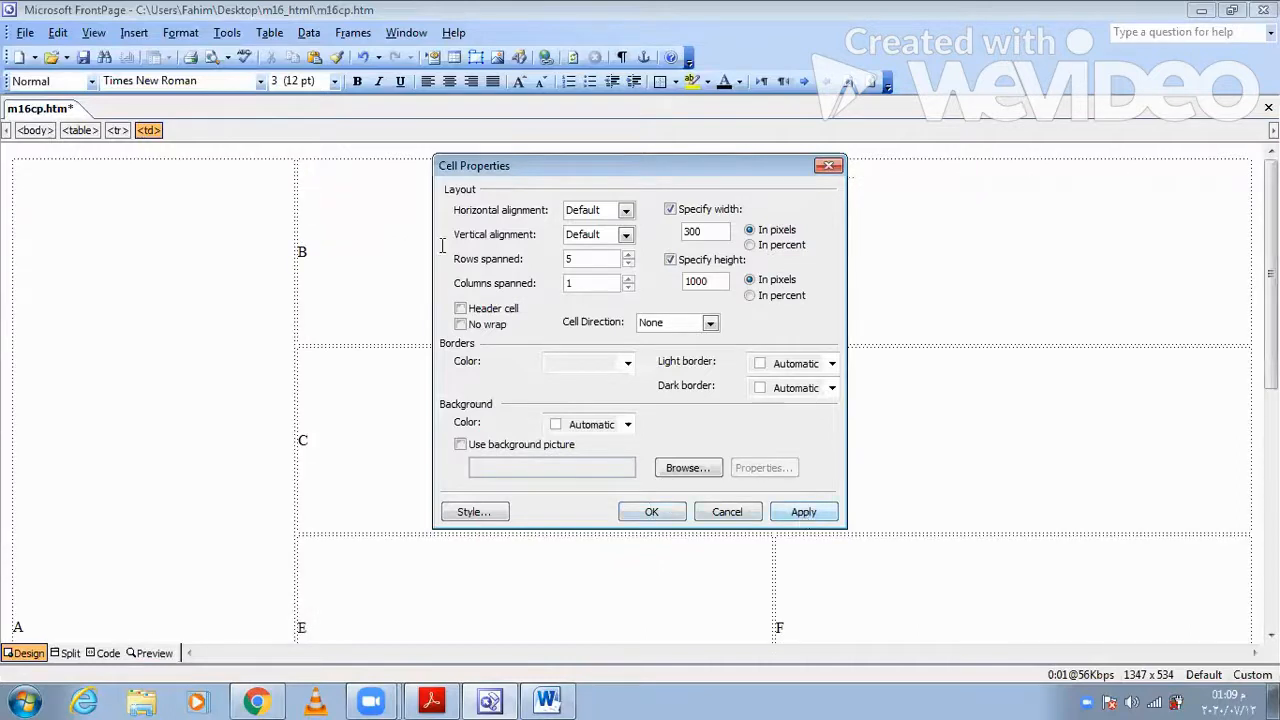
# - Check cell B's dimensions in Acrobat Reader and set cell B to 600 pixels wide and 200 pixels high in FrontPage
pyautogui.click(425, 699)
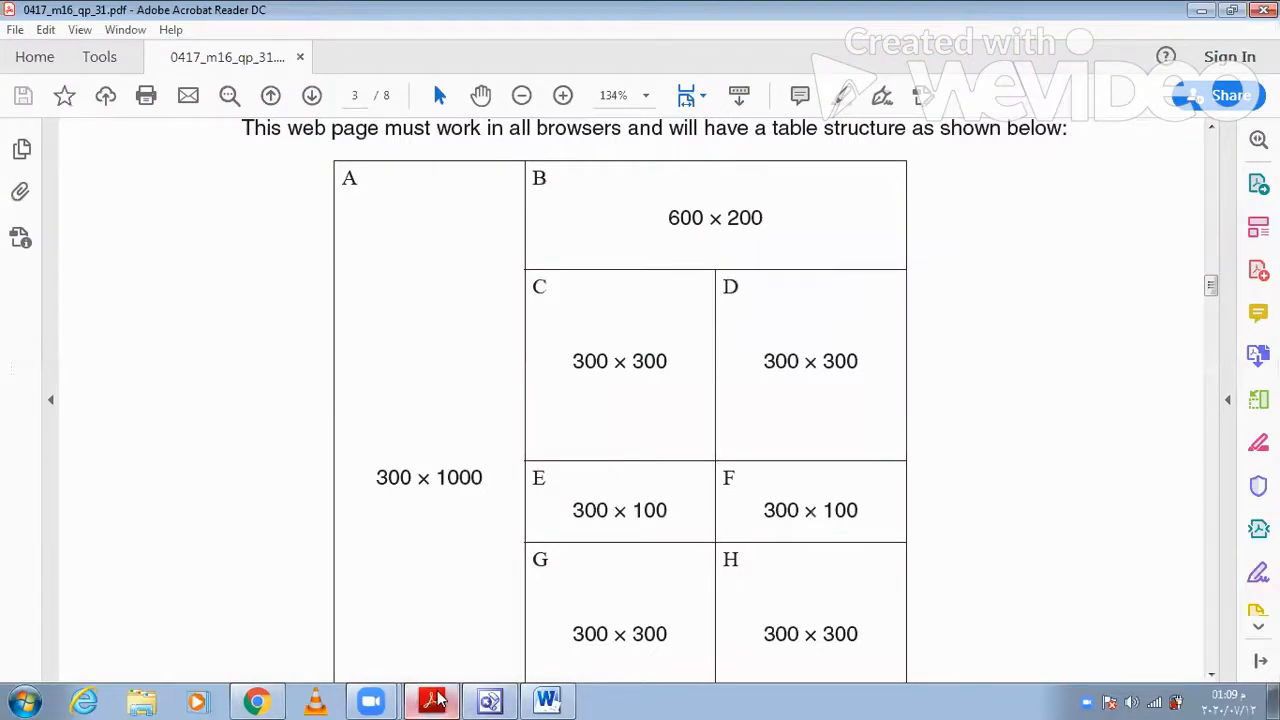
pyautogui.click(437, 699)
pyautogui.rightClick(621, 224)
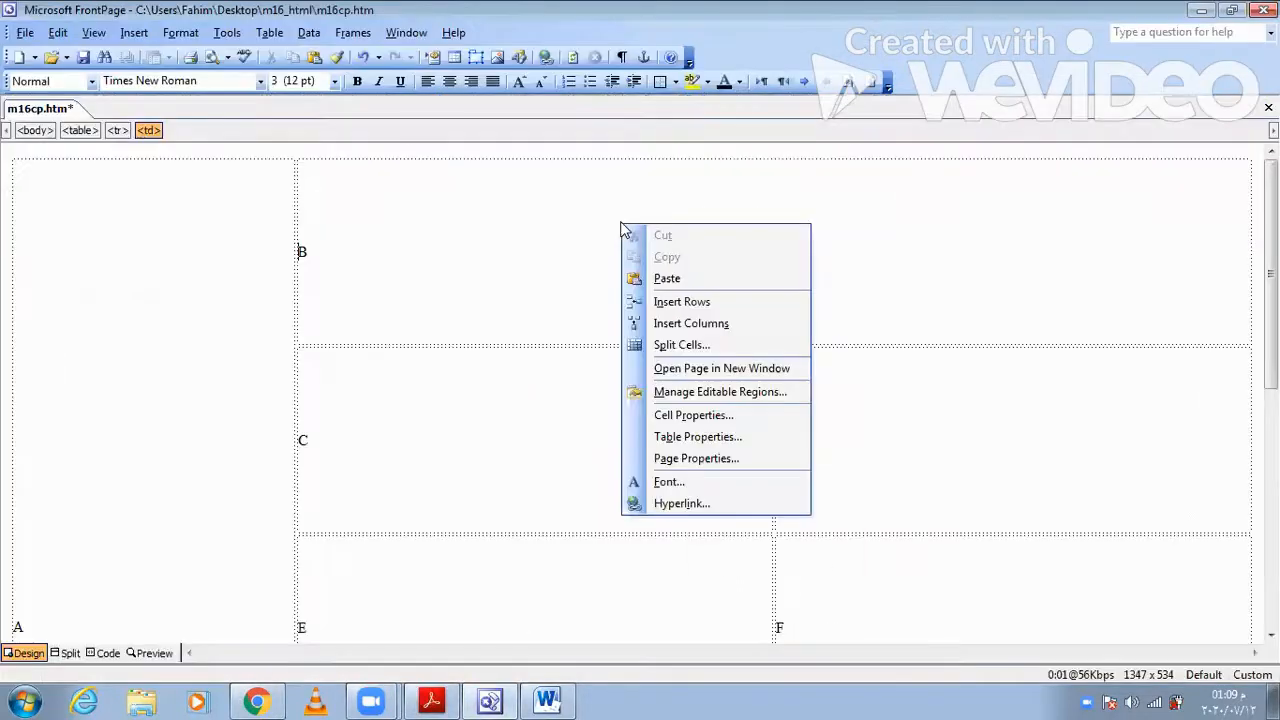
pyautogui.click(690, 415)
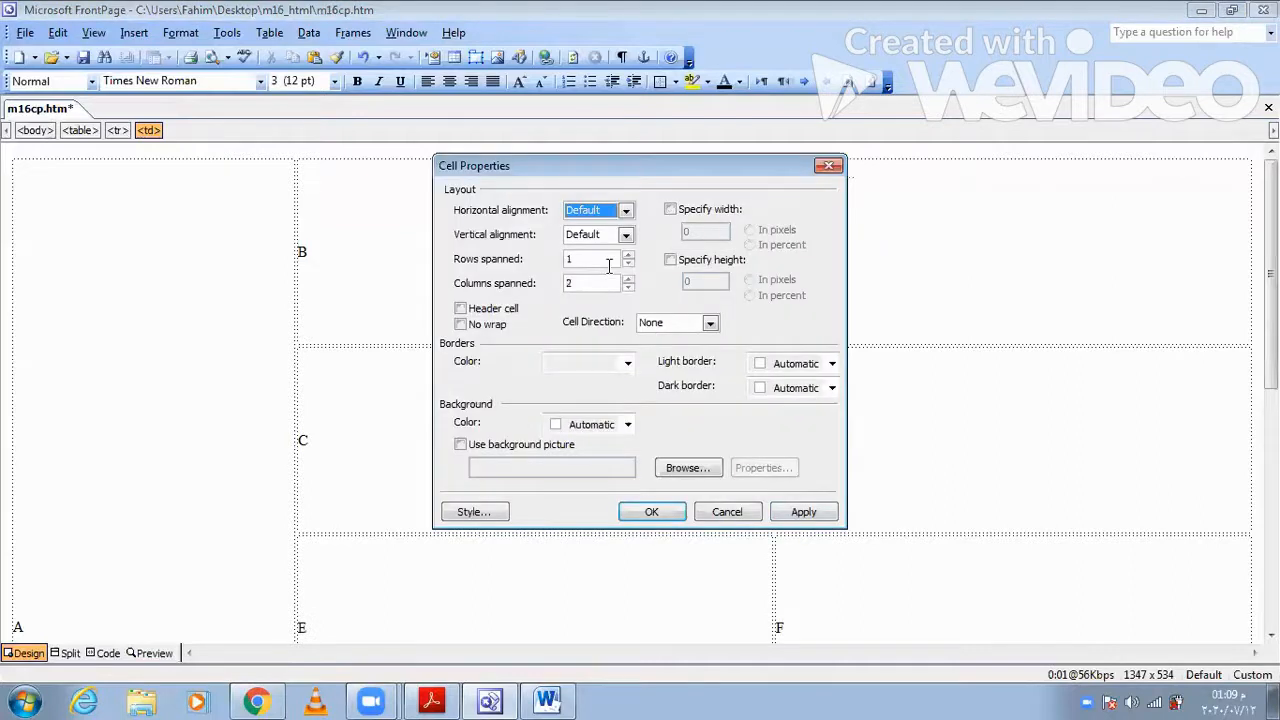
pyautogui.click(670, 209)
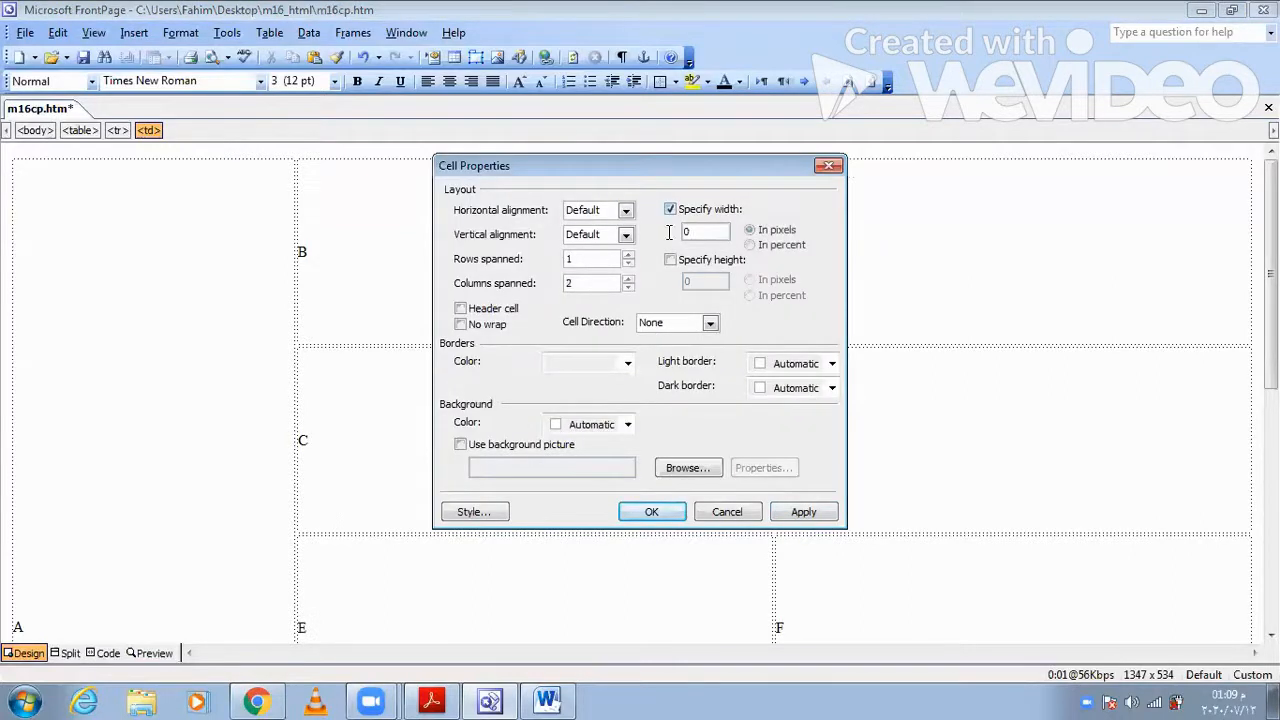
pyautogui.write('600')
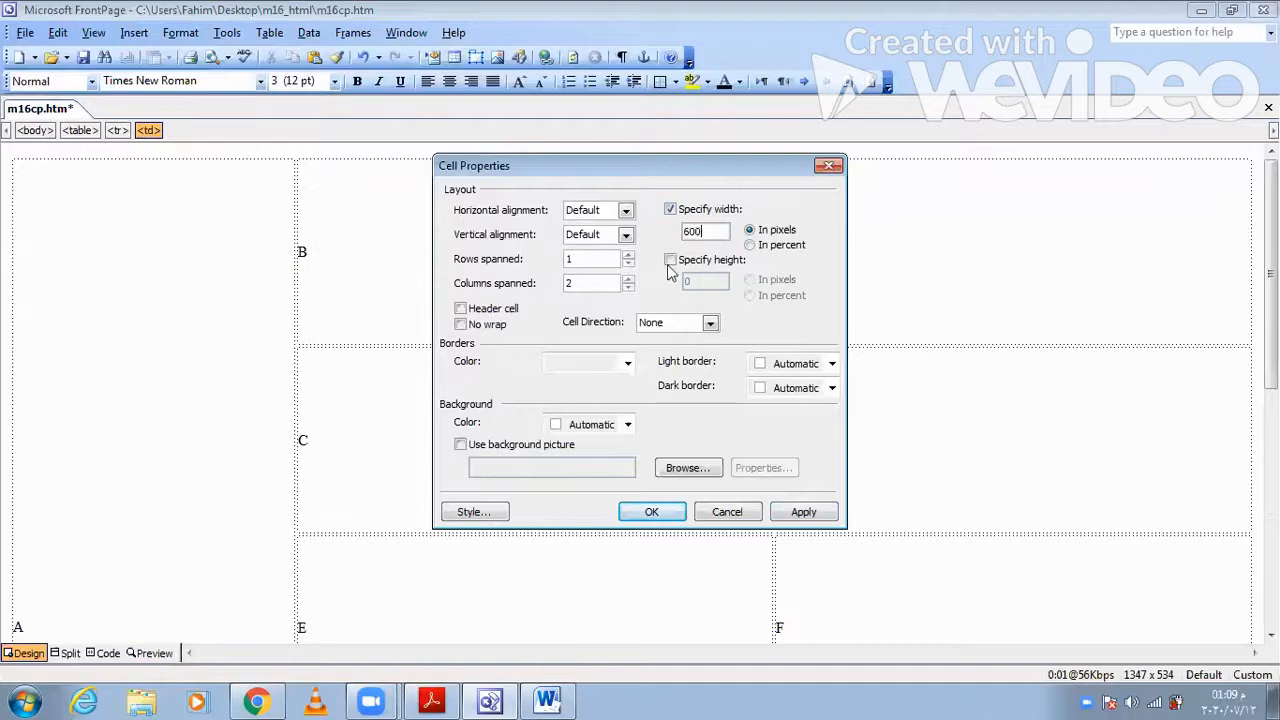
pyautogui.click(670, 260)
pyautogui.write('200')
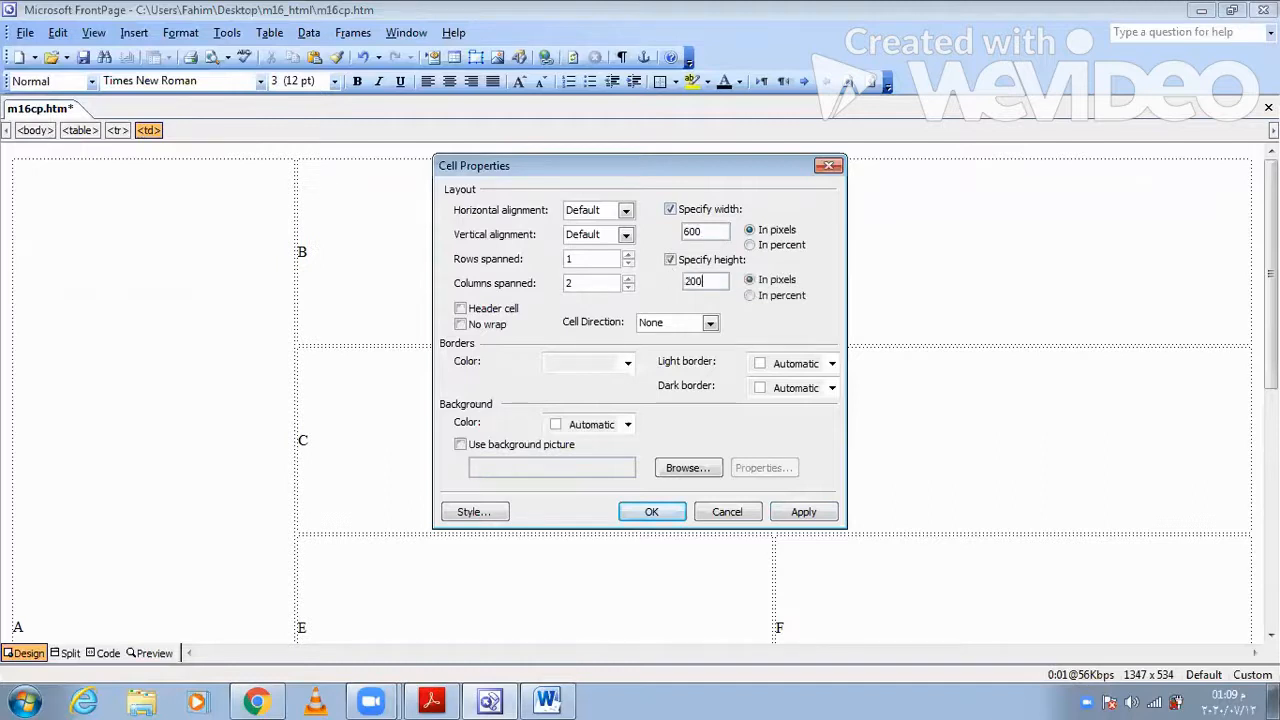
pyautogui.click(808, 512)
pyautogui.click(715, 512)
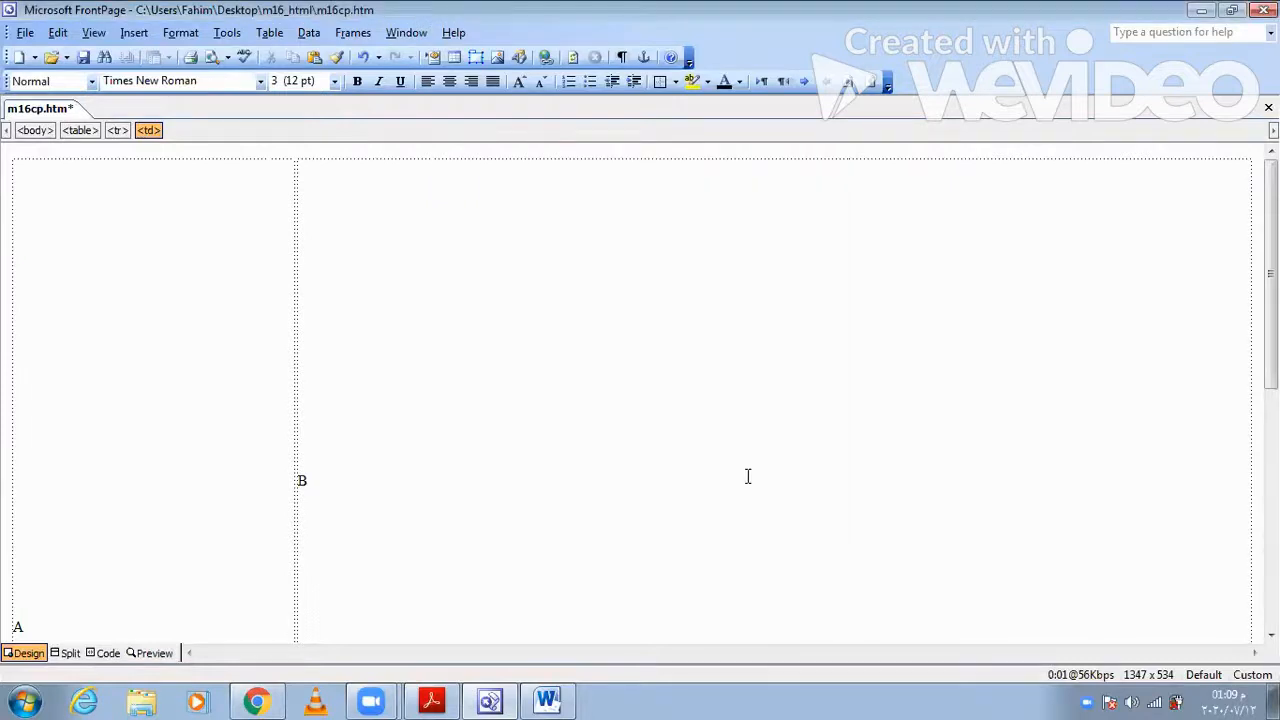
# - Switch to Acrobat Reader and check the dimensions of cells C and D in the table structure
pyautogui.scroll(-6, 747, 476)
pyautogui.scroll(-1, 734, 498)
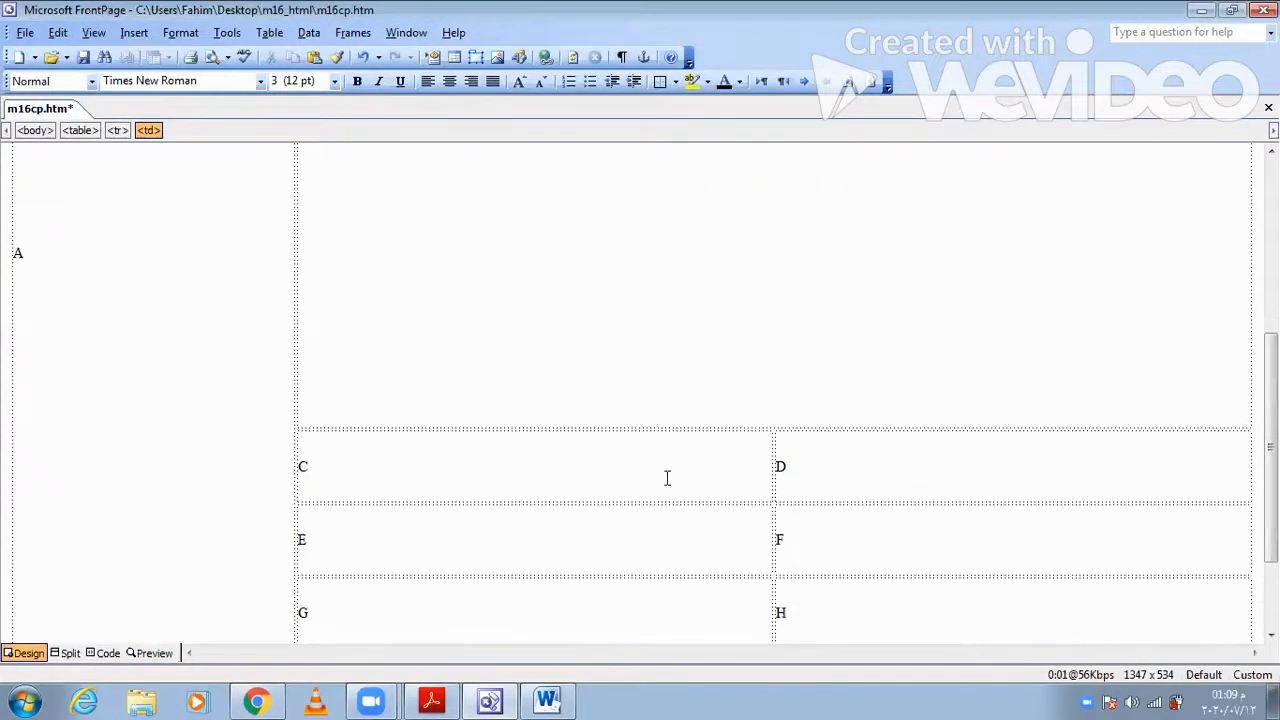
pyautogui.moveTo(667, 478); pyautogui.dragTo(474, 695)
pyautogui.click(790, 337)
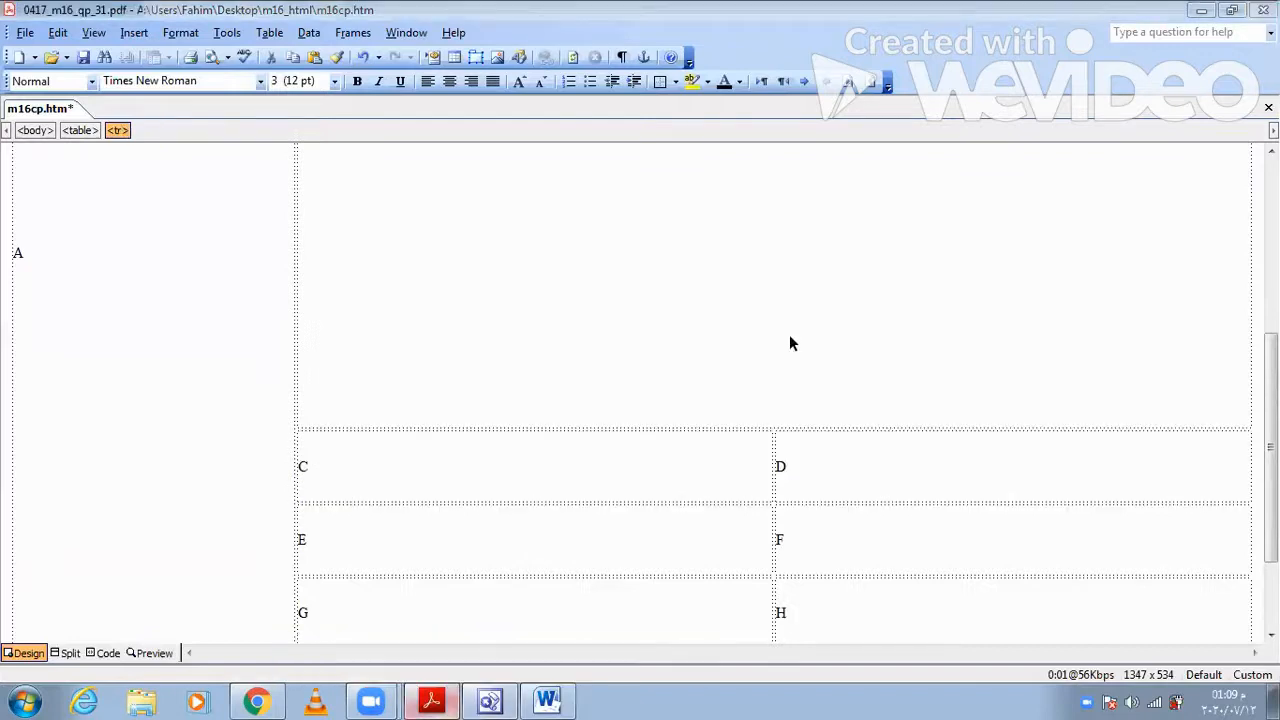
pyautogui.hotkey('alt', 'Tab')
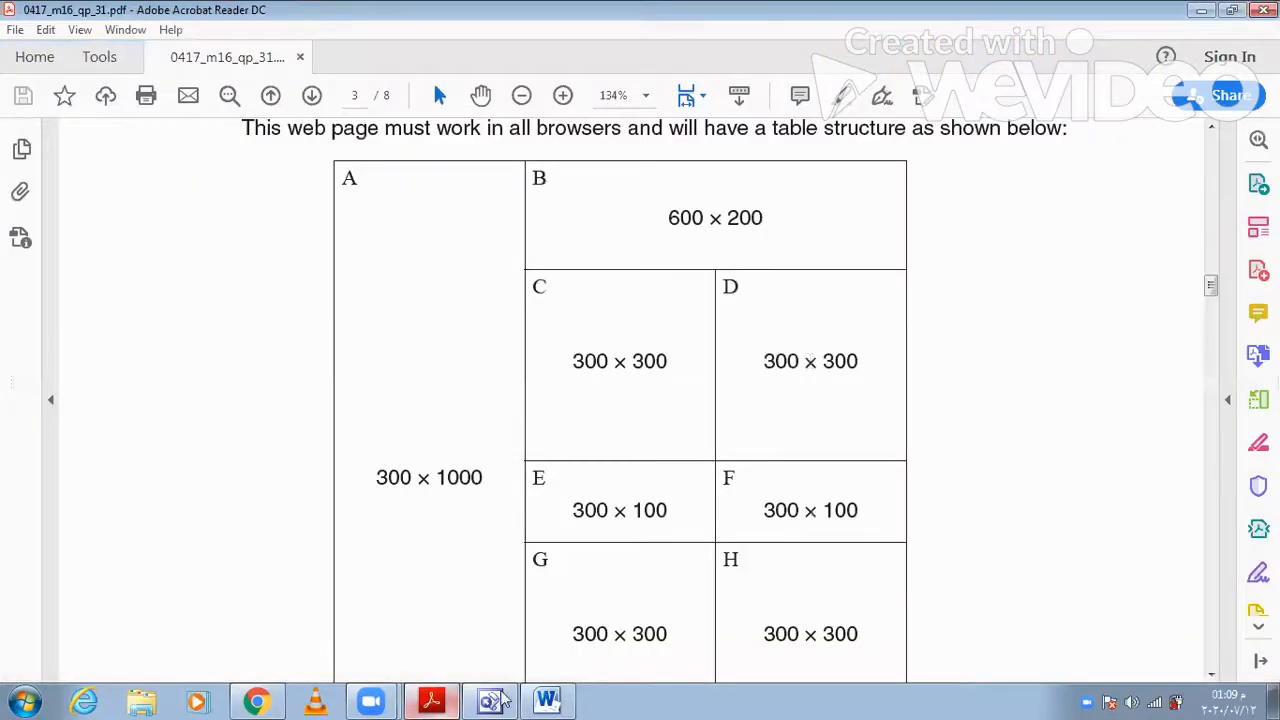
# - Switch to FrontPage, select cells C, D, G and H together, and set their width and height to 300 pixels each
pyautogui.click(497, 701)
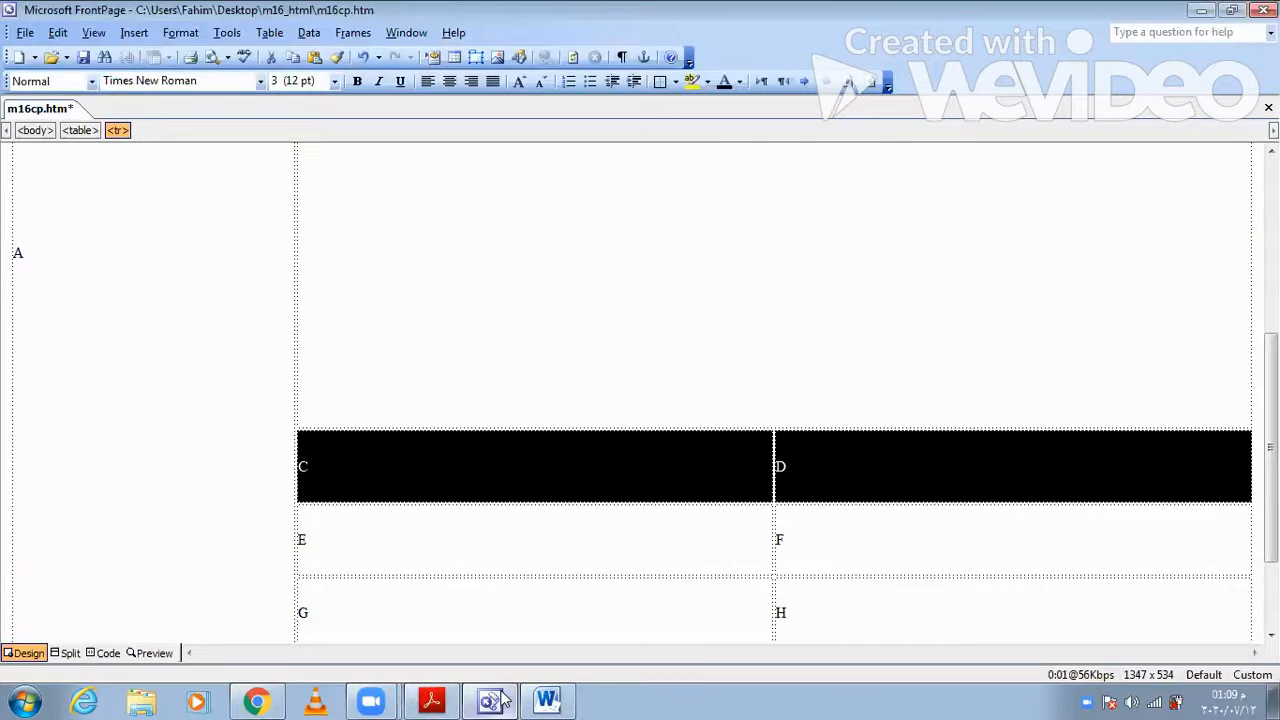
pyautogui.scroll(-3, 831, 483)
pyautogui.click(831, 483)
pyautogui.moveTo(804, 319); pyautogui.dragTo(696, 320)
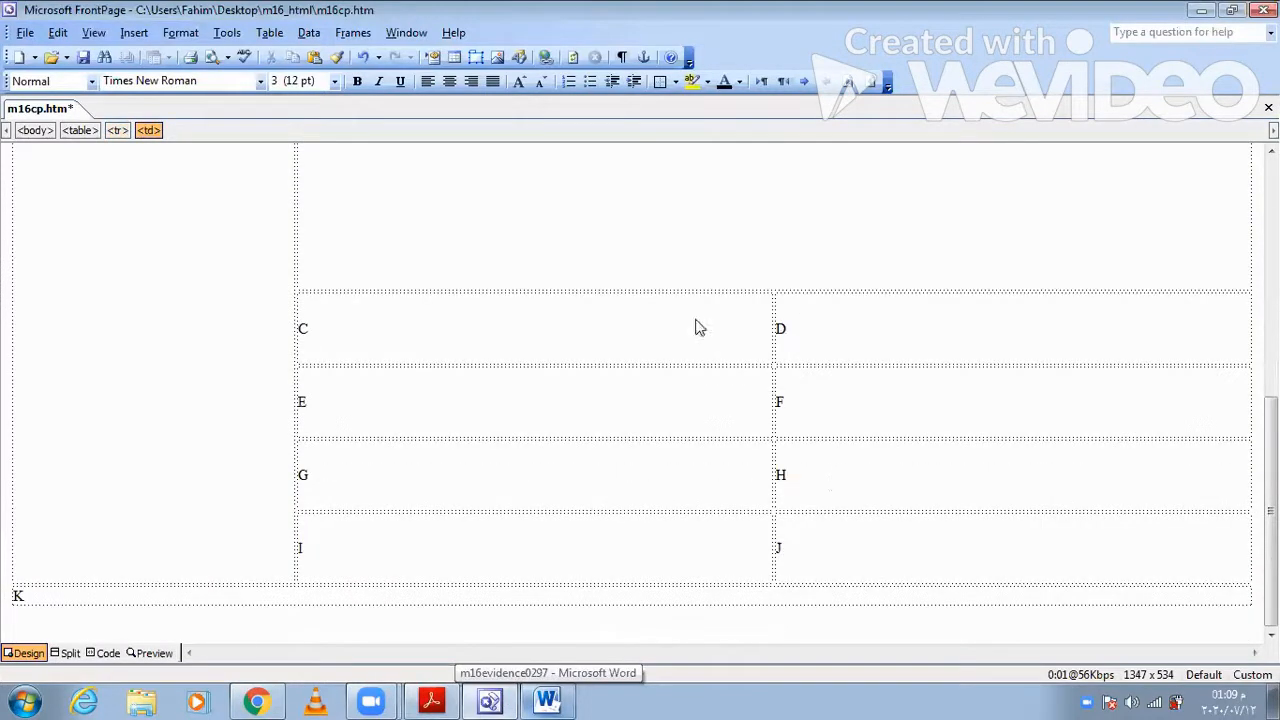
pyautogui.rightClick(660, 328)
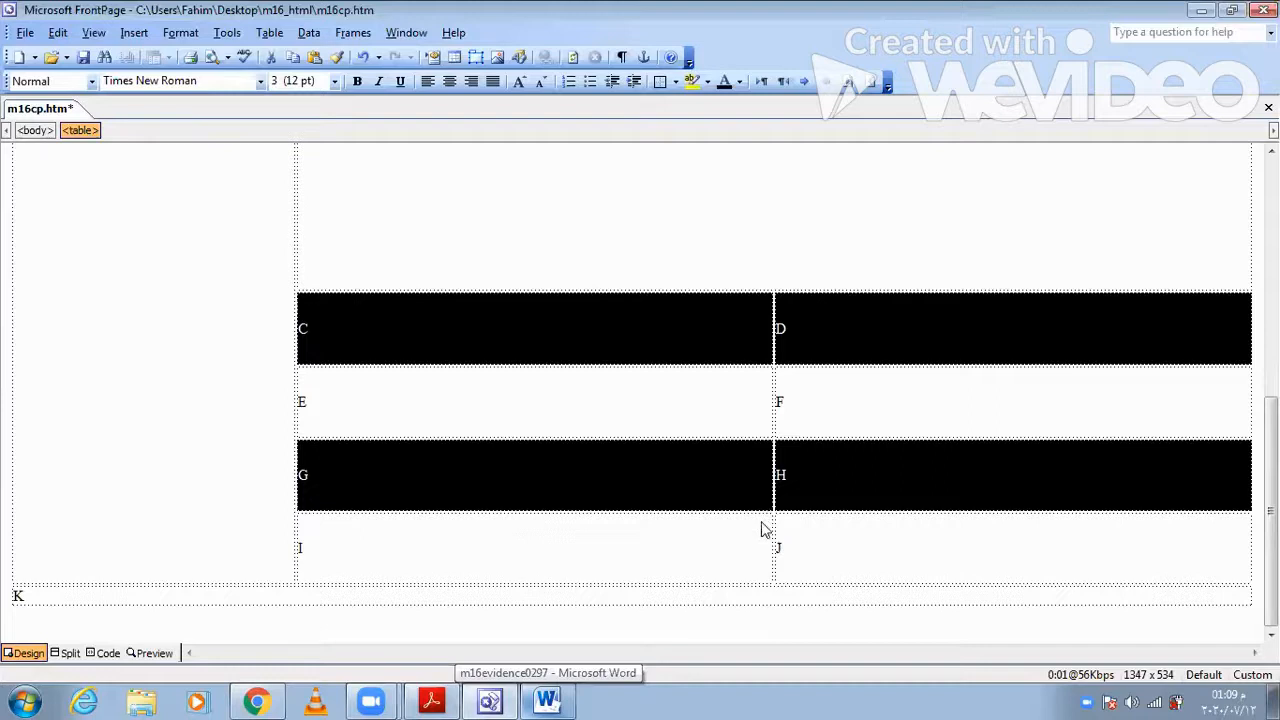
pyautogui.click(762, 521)
pyautogui.click(670, 209)
pyautogui.click(671, 260)
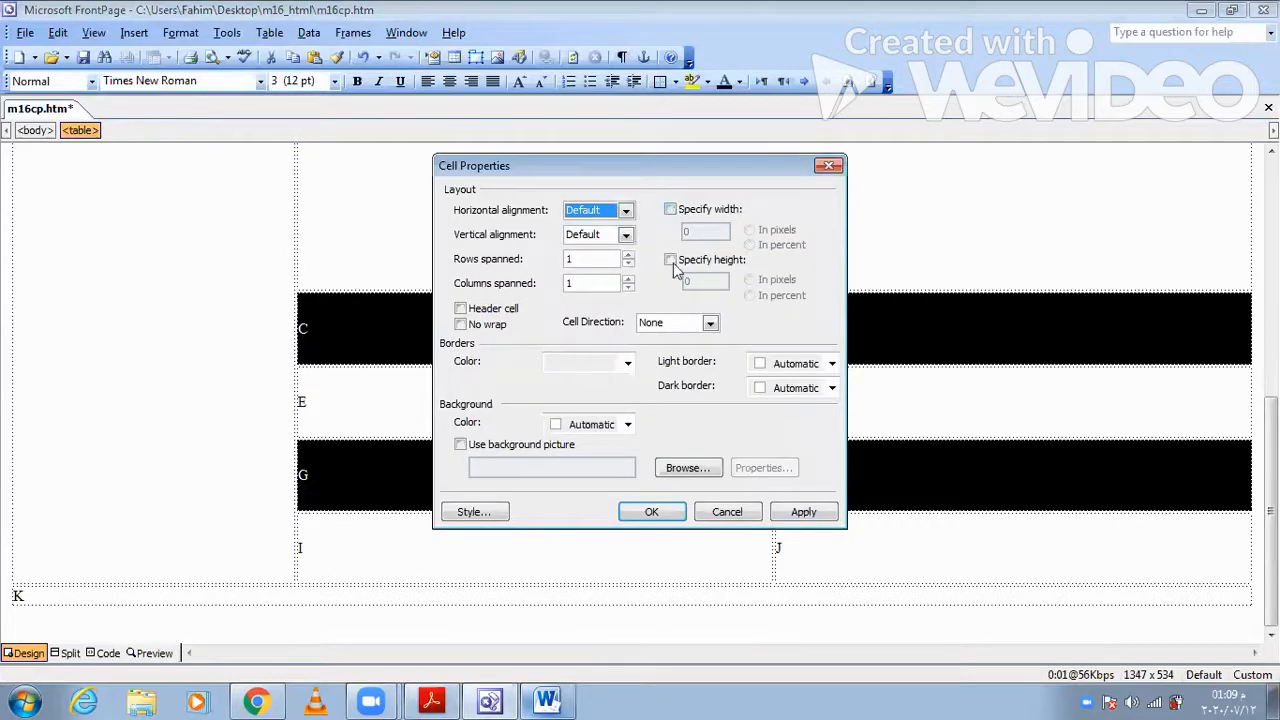
pyautogui.click(712, 237)
pyautogui.press('BackSpace')
pyautogui.write('300')
pyautogui.press('Tab')
pyautogui.write('300')
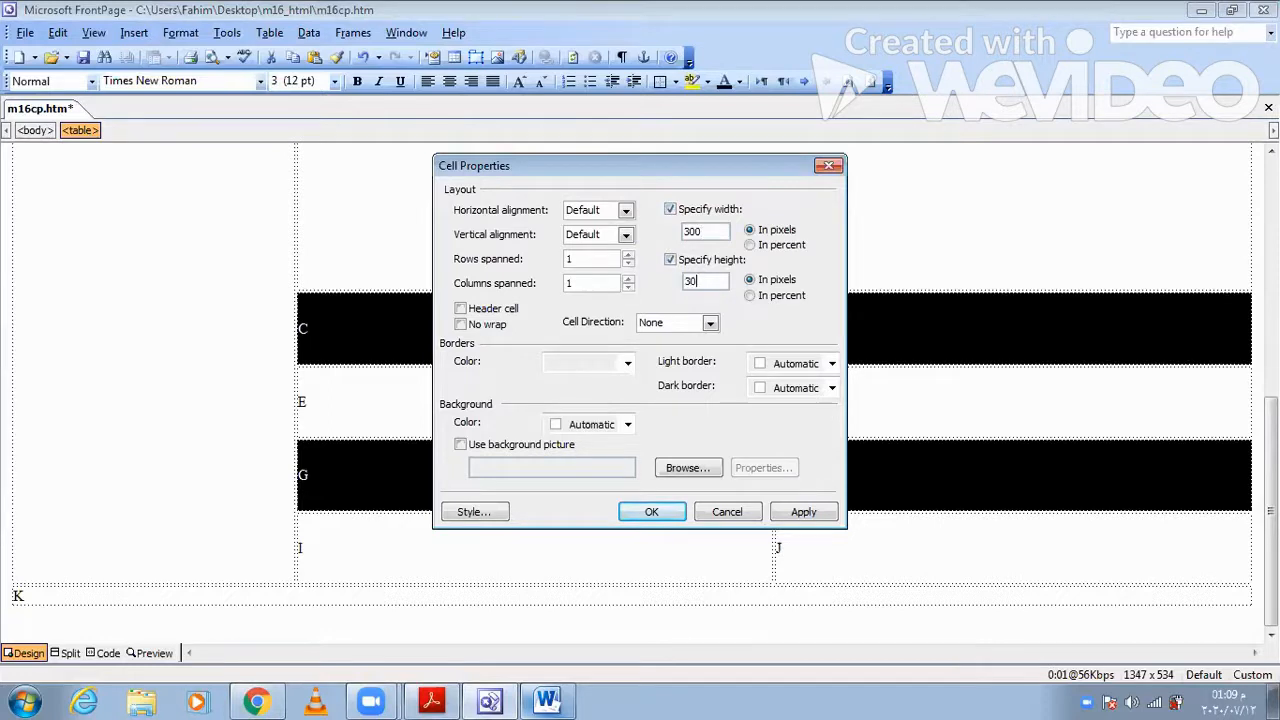
pyautogui.click(801, 513)
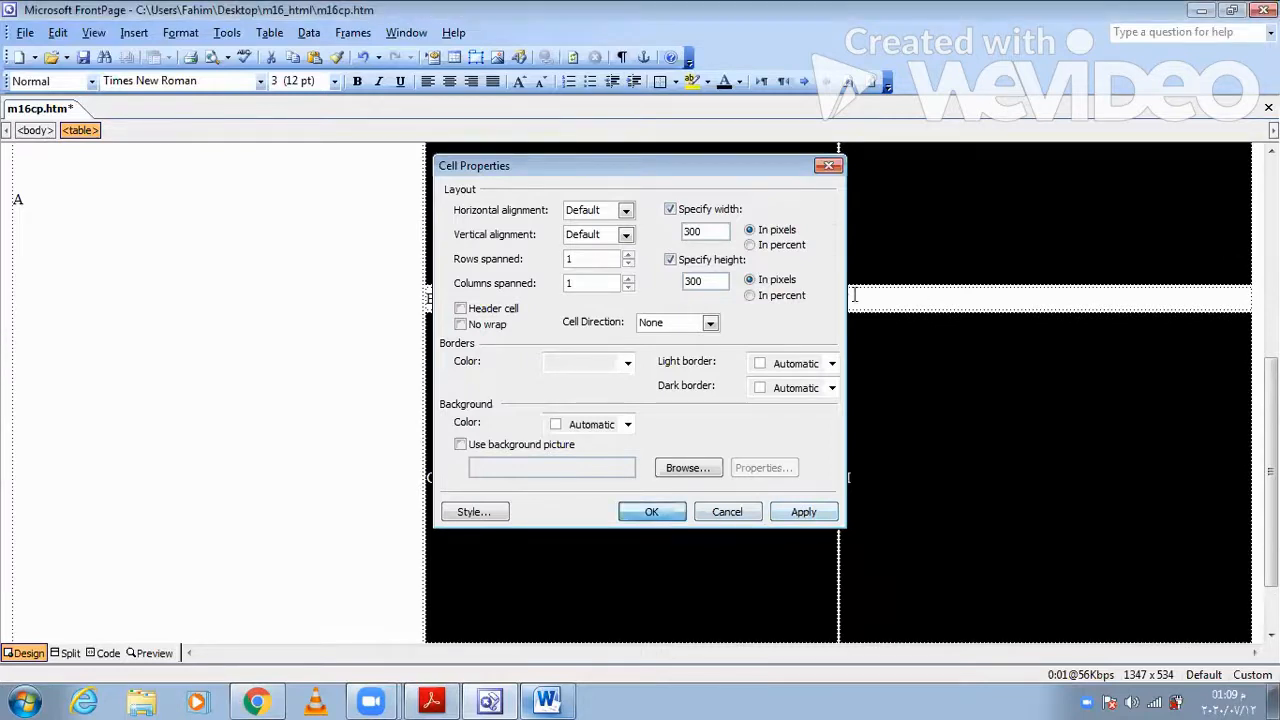
# - Select cells E and F, and check the dimensions of cells E to K in Acrobat Reader
pyautogui.click(855, 294)
pyautogui.moveTo(855, 294); pyautogui.dragTo(600, 298)
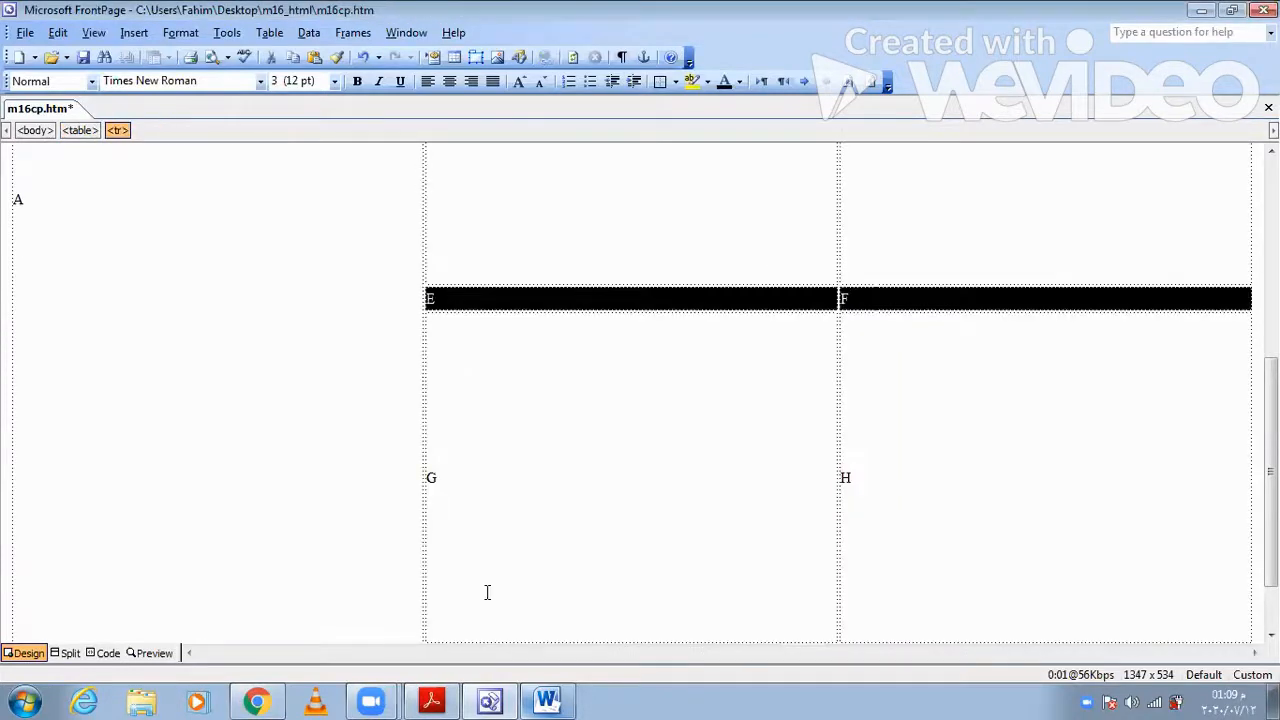
pyautogui.click(489, 700)
pyautogui.scroll(-1, 560, 634)
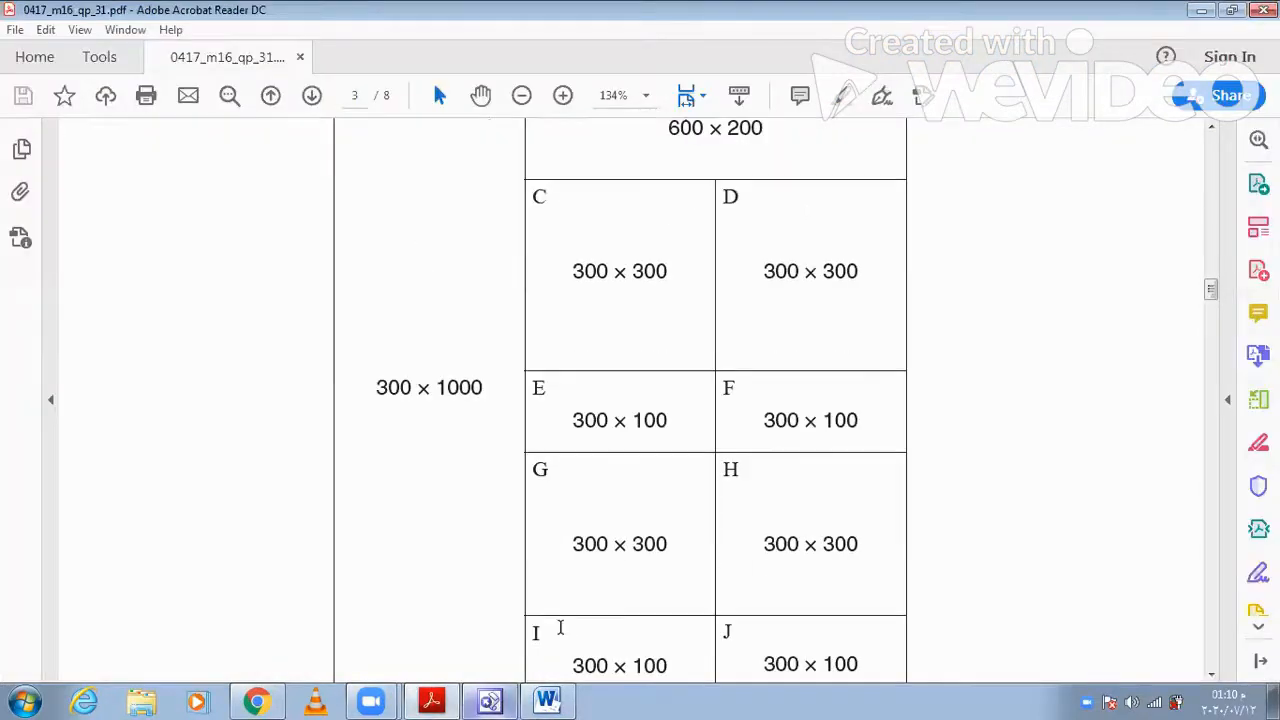
pyautogui.scroll(-2, 560, 623)
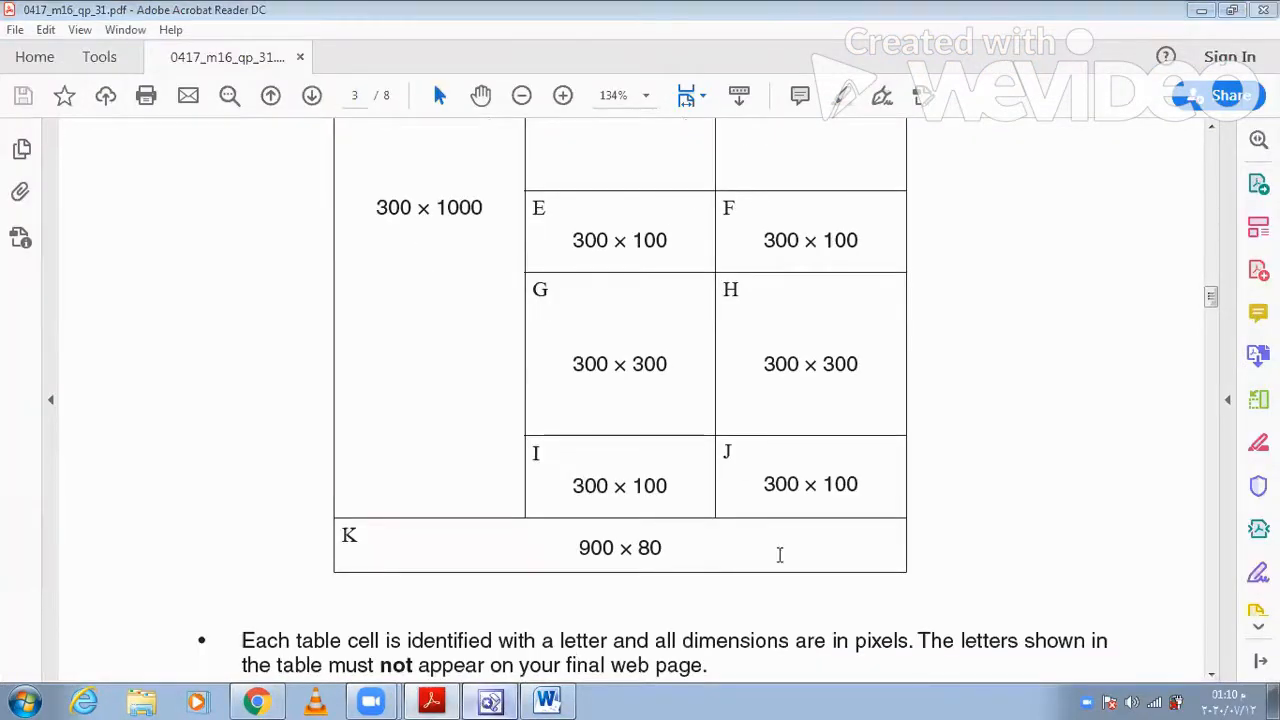
# - Switch to FrontPage, add cells I and J to the selected E and F, and set all four to 300 pixels wide and 100 pixels high
pyautogui.hotkey('alt', 'Tab')
pyautogui.scroll(-1, 892, 598)
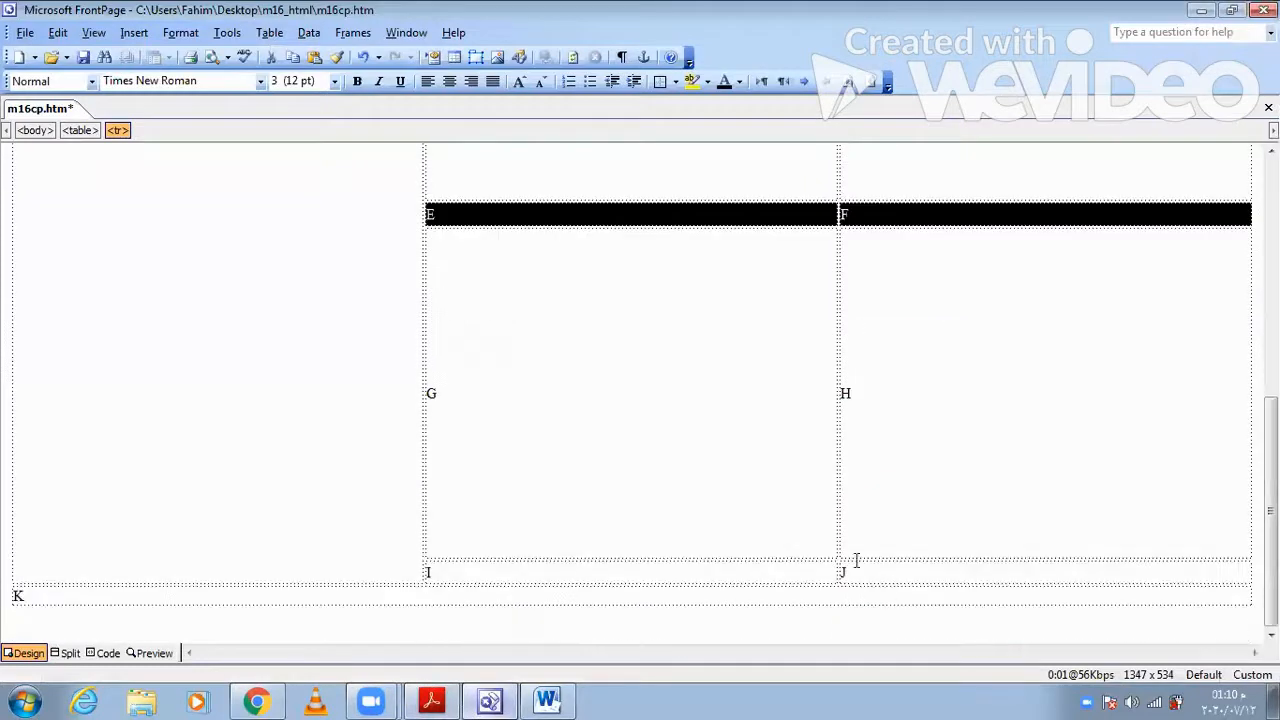
pyautogui.keyDown('ctrl'); pyautogui.click(855, 570); pyautogui.keyUp('ctrl')
pyautogui.keyDown('ctrl'); pyautogui.click(779, 573); pyautogui.keyUp('ctrl')
pyautogui.rightClick(779, 573)
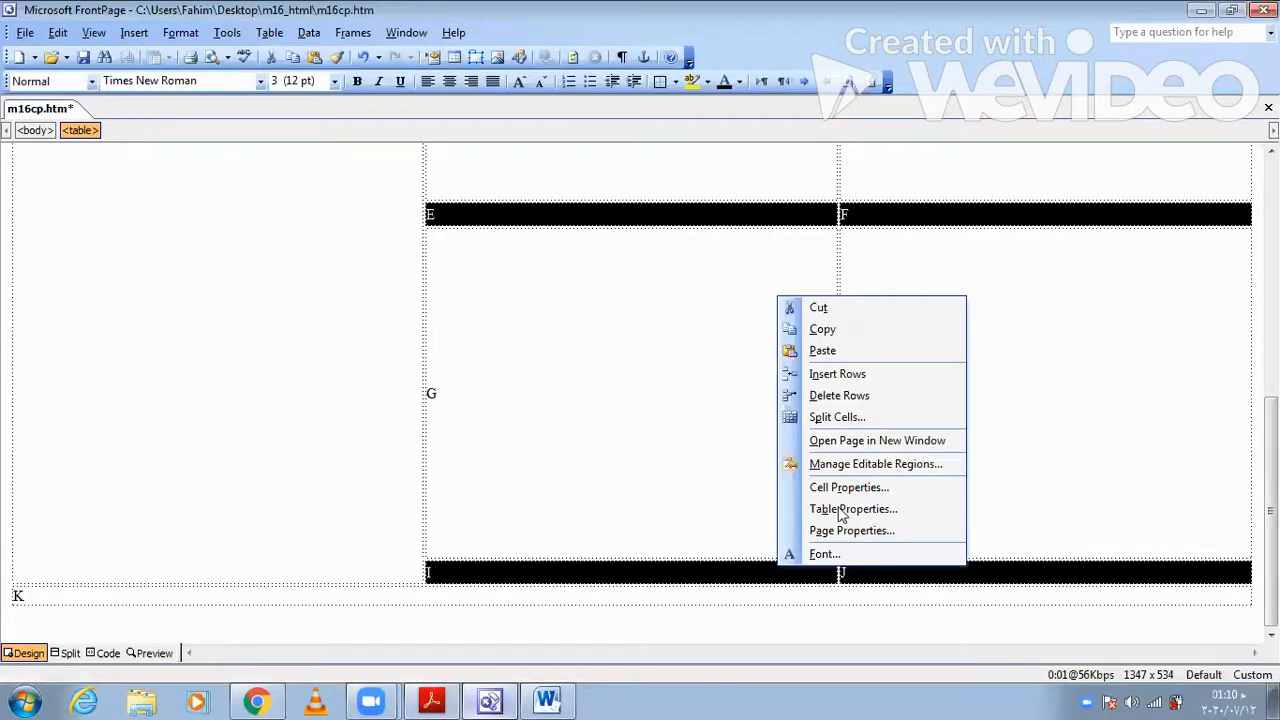
pyautogui.click(843, 489)
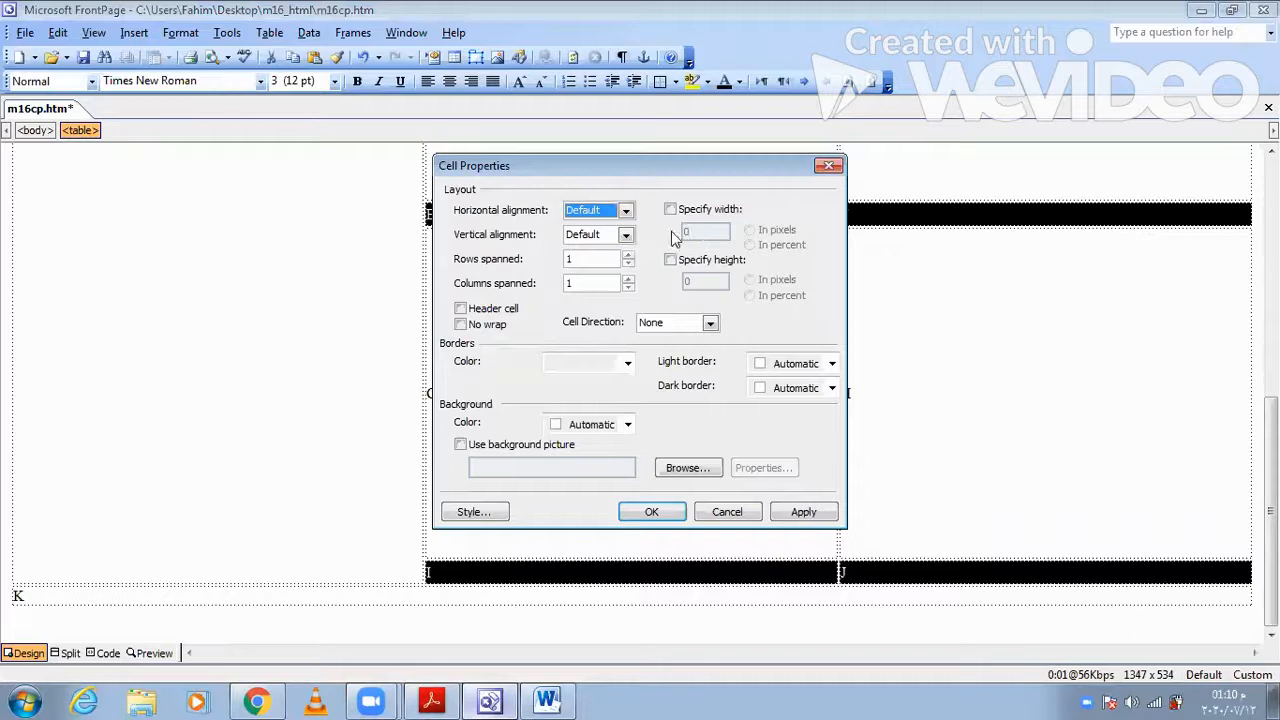
pyautogui.click(716, 232)
pyautogui.moveTo(716, 232); pyautogui.dragTo(676, 231)
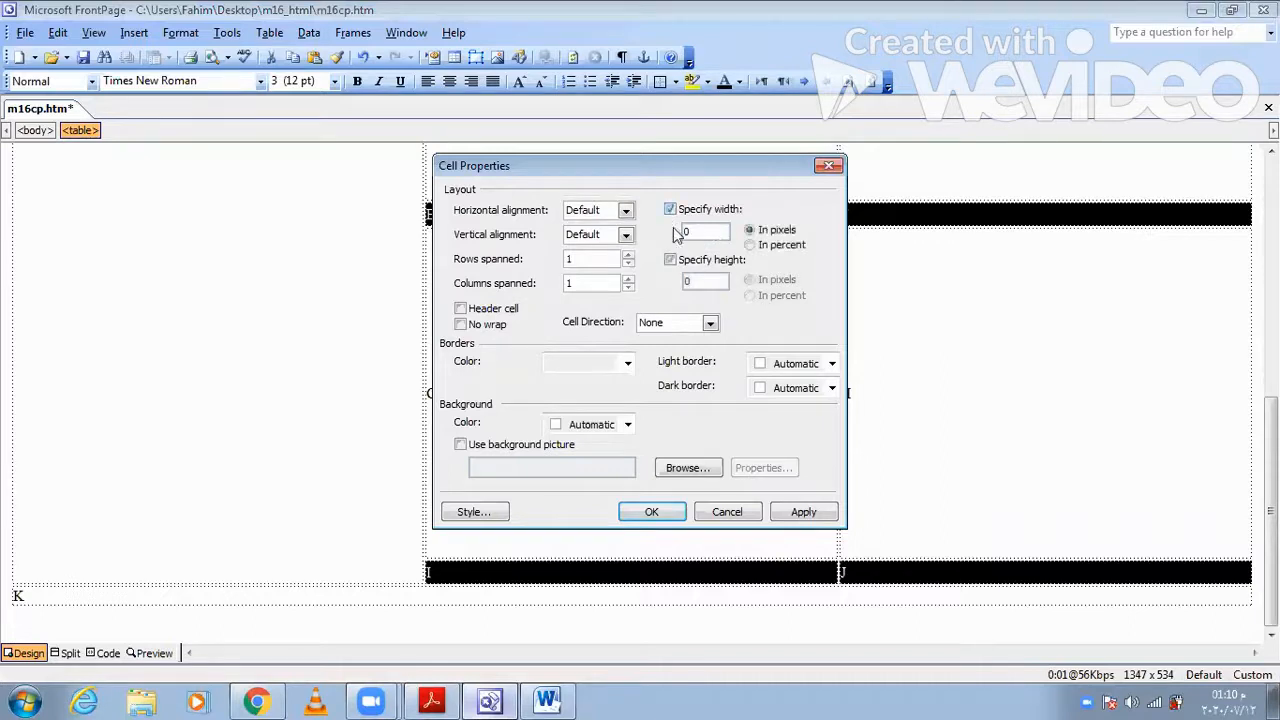
pyautogui.write('300')
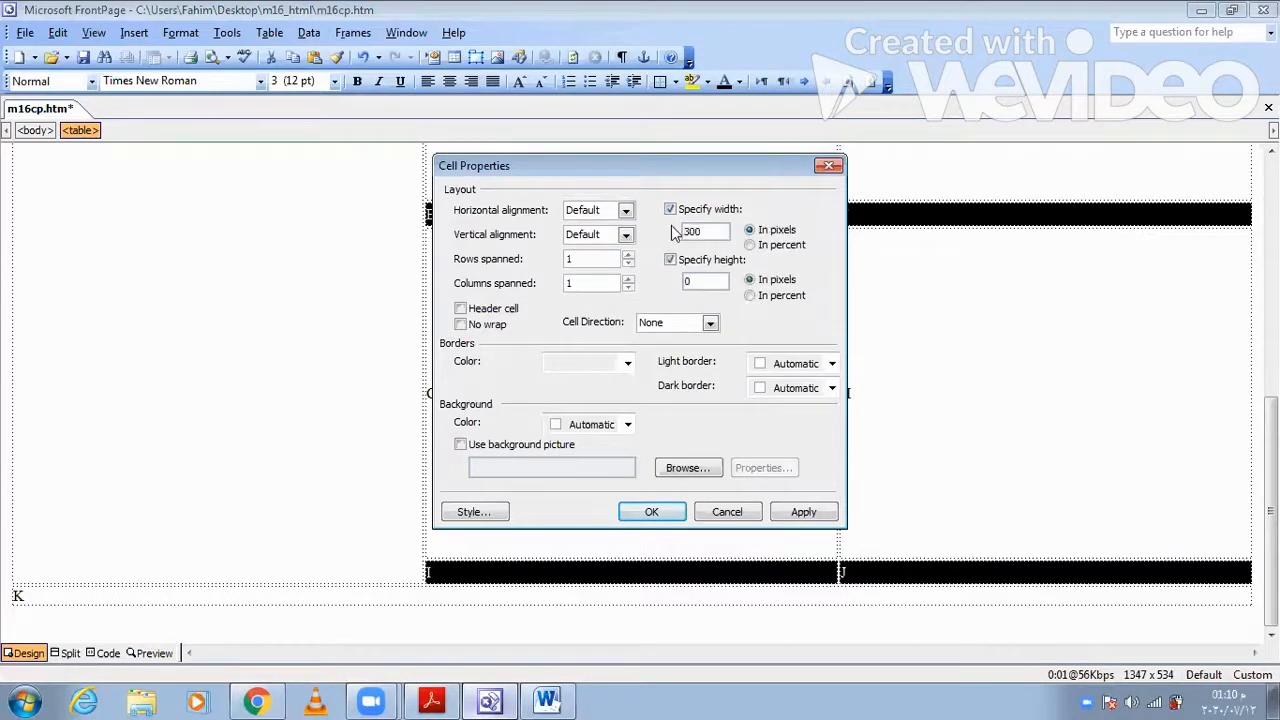
pyautogui.click(688, 281)
pyautogui.write('100')
pyautogui.click(793, 511)
pyautogui.click(655, 512)
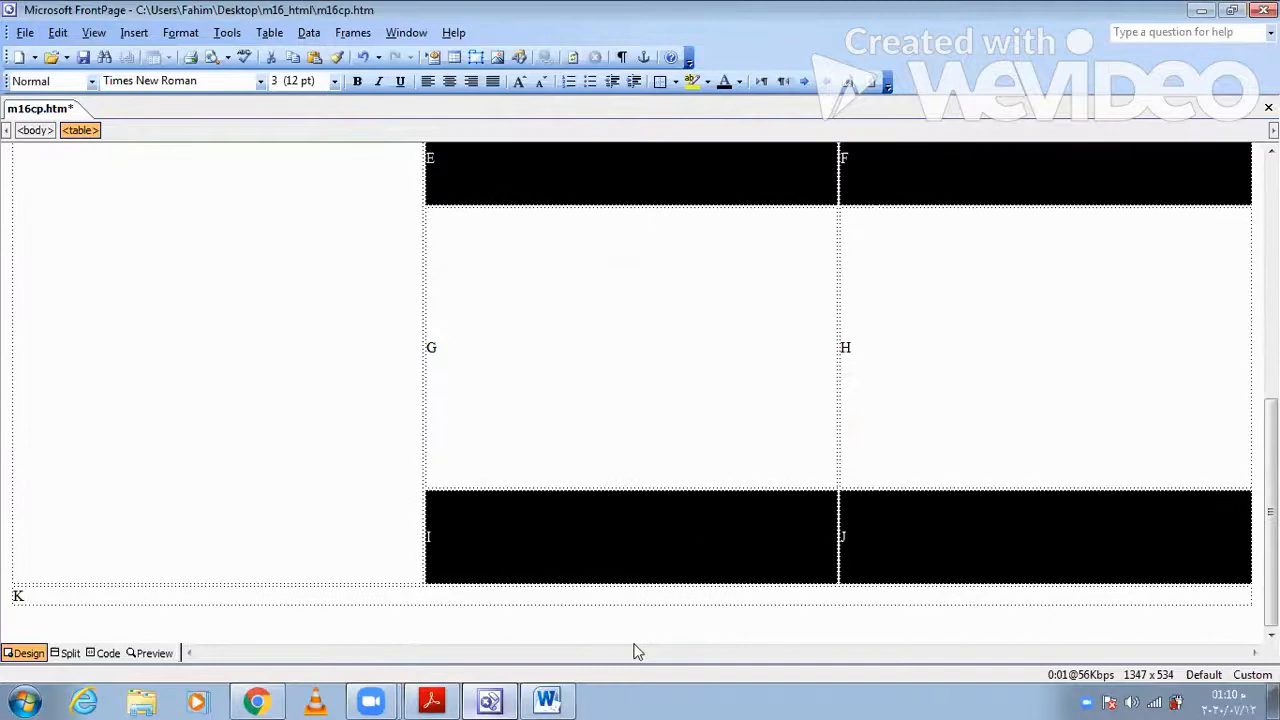
# - Check cell K's dimensions in Acrobat Reader and set cell K to 900 pixels wide and 80 pixels high in FrontPage
pyautogui.click(630, 594)
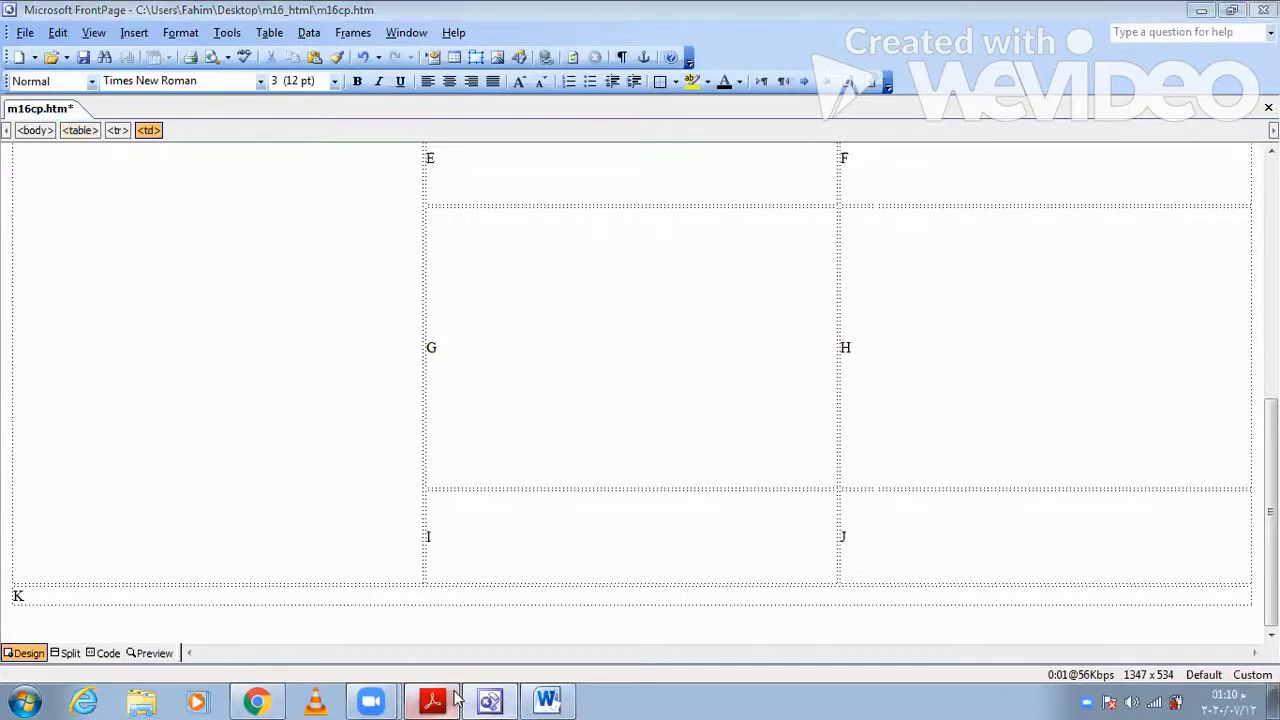
pyautogui.click(452, 699)
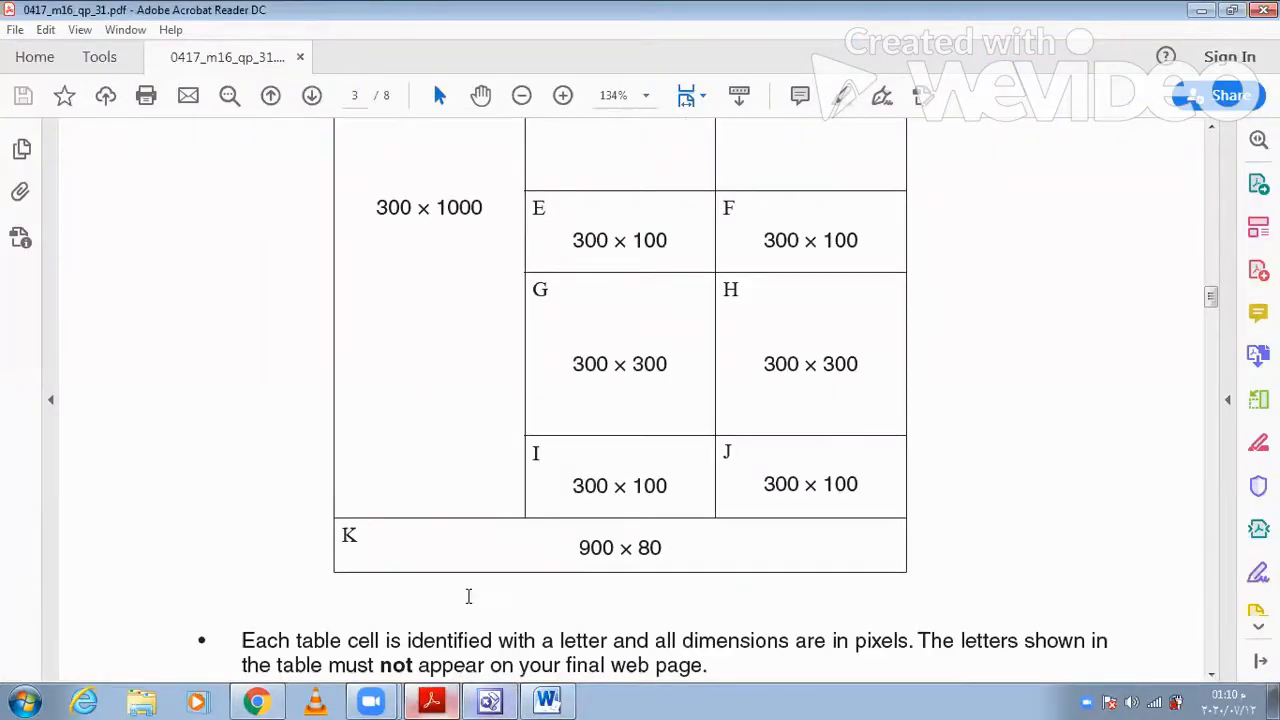
pyautogui.hotkey('alt', 'Tab')
pyautogui.rightClick(523, 515)
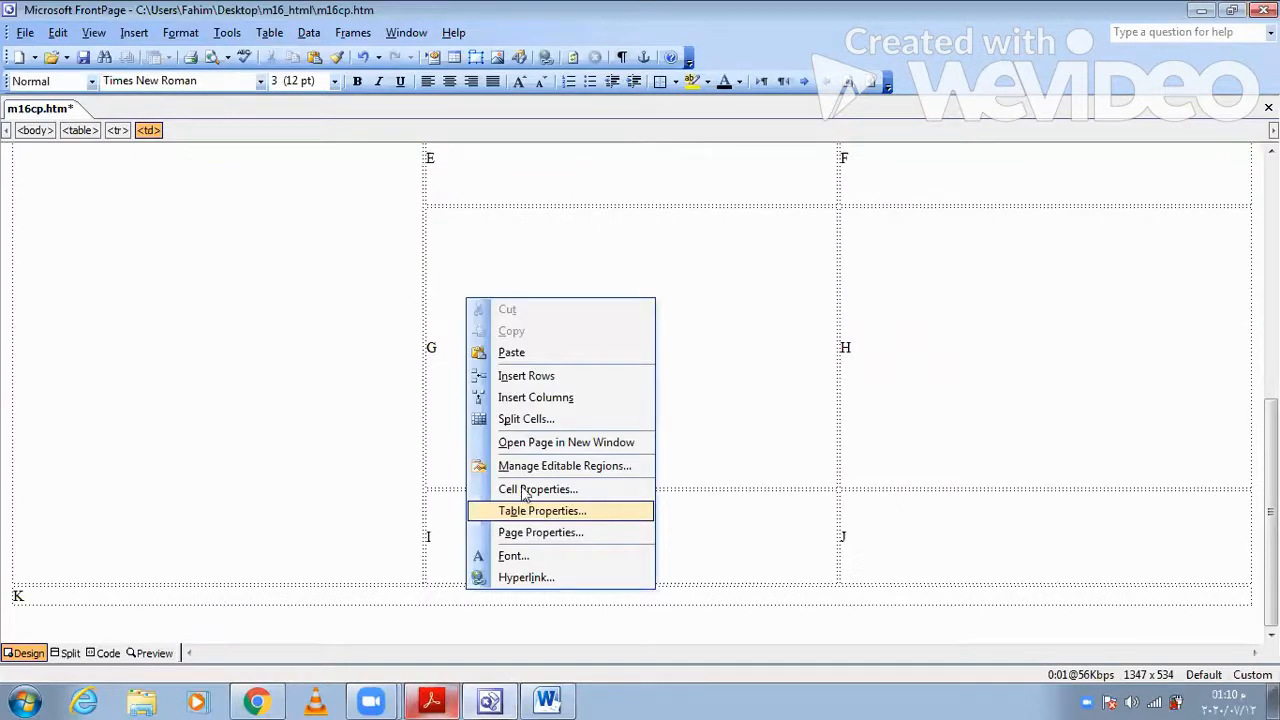
pyautogui.click(527, 489)
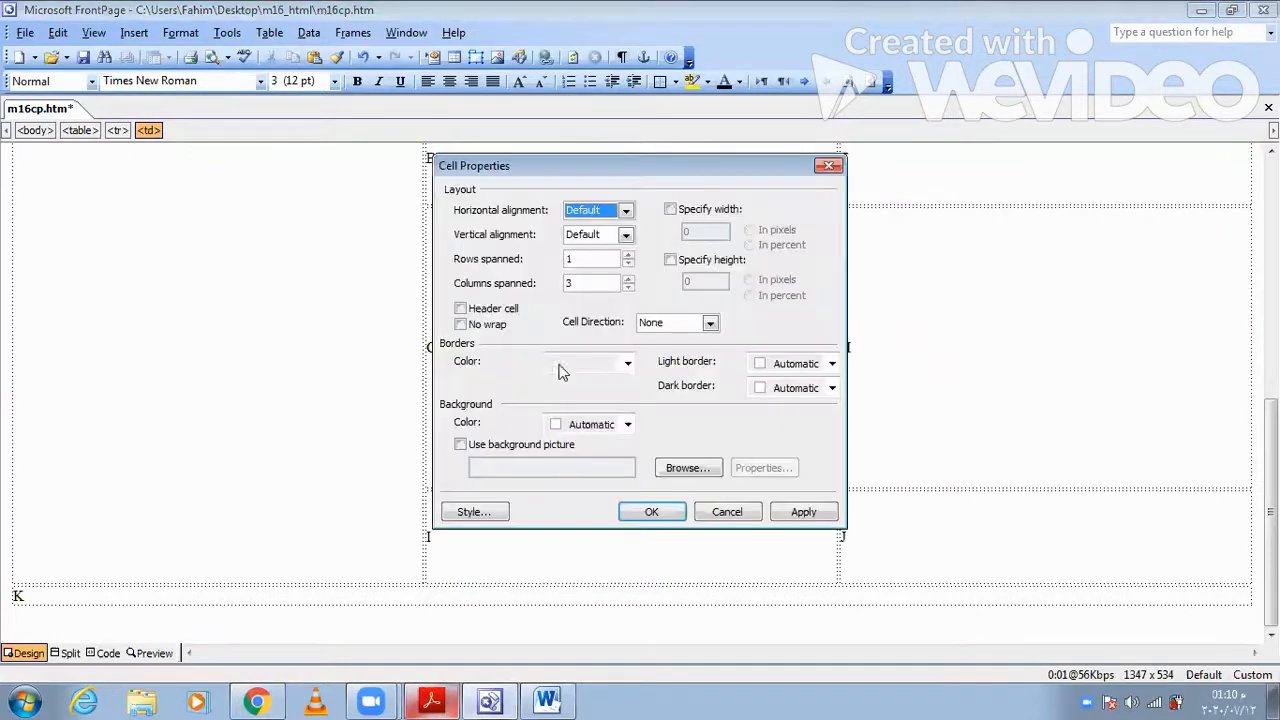
pyautogui.click(670, 209)
pyautogui.click(670, 260)
pyautogui.click(690, 232)
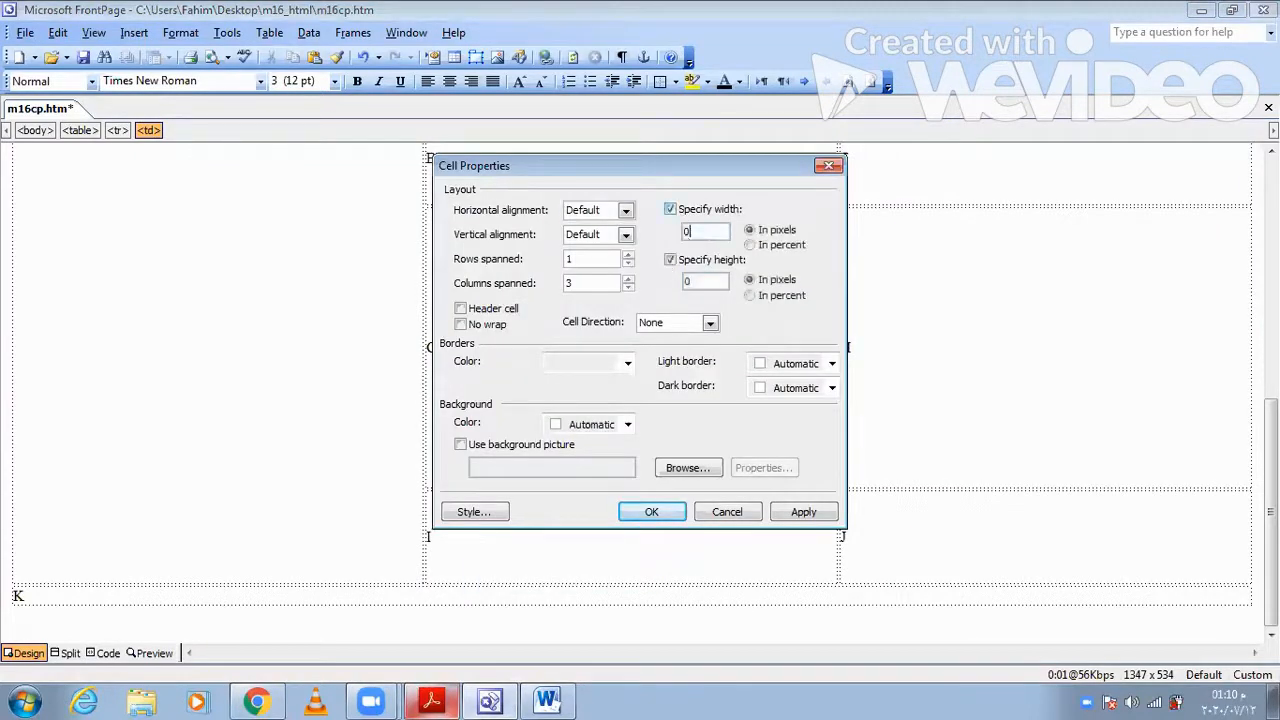
pyautogui.press('BackSpace')
pyautogui.write('900')
pyautogui.doubleClick(706, 280)
pyautogui.write('80')
pyautogui.click(651, 513)
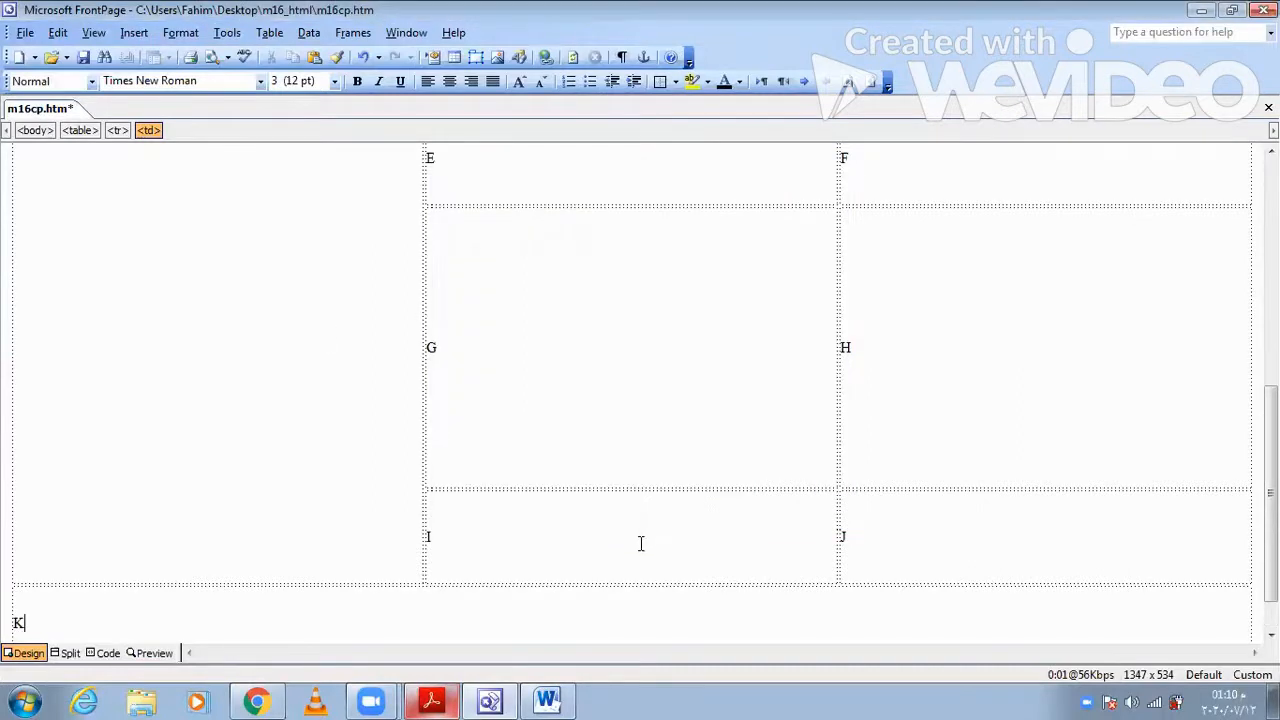
pyautogui.press('Up')
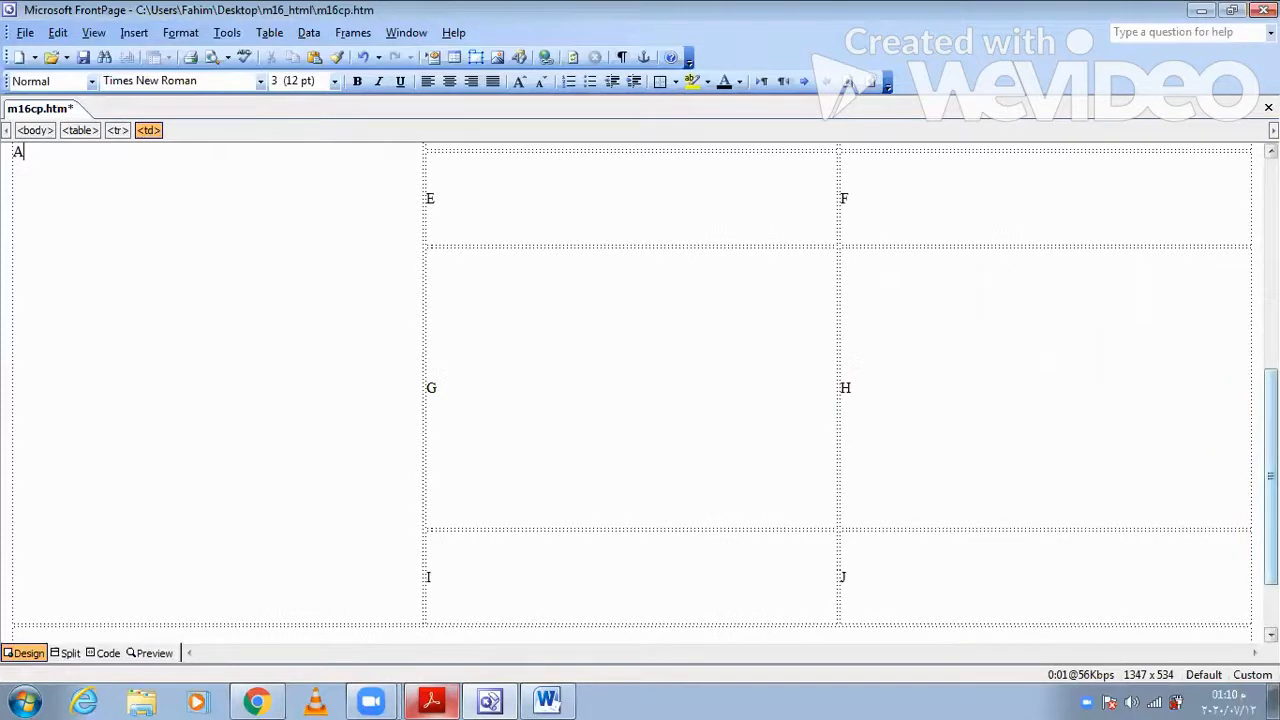
pyautogui.scroll(5, 640, 390)
pyautogui.scroll(-6, 640, 390)
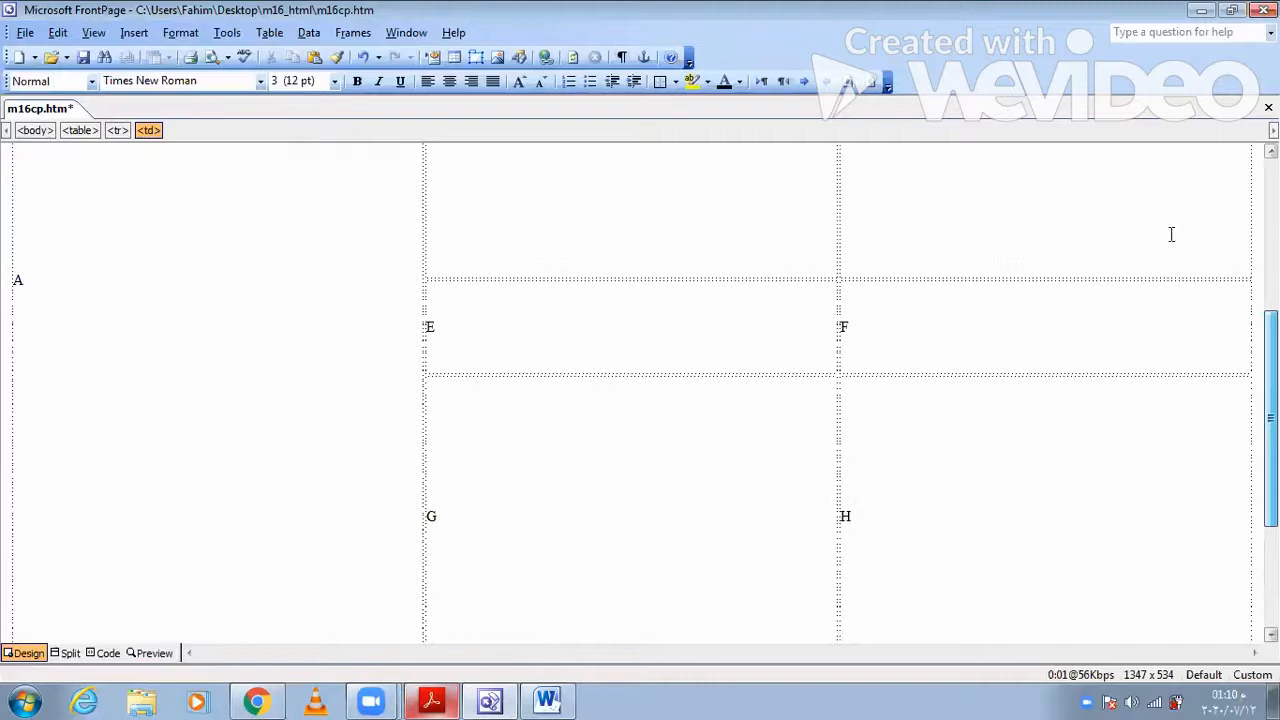
pyautogui.scroll(-3, 1168, 234)
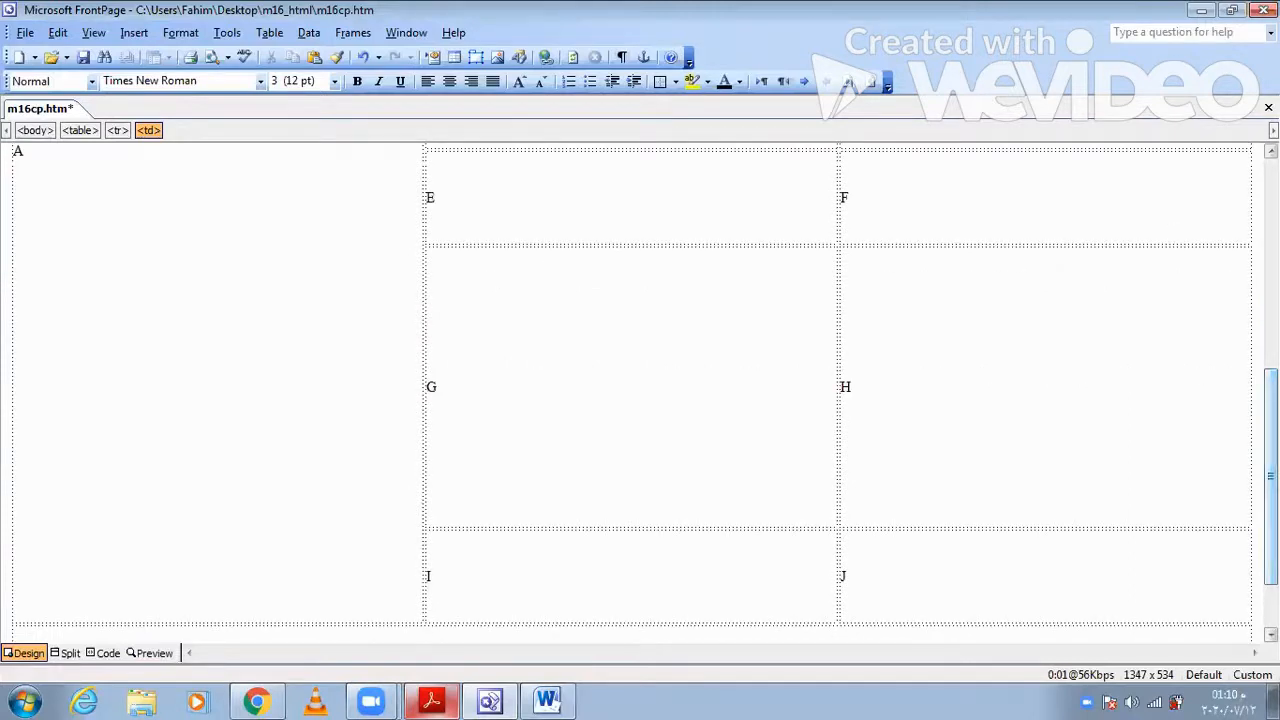
pyautogui.scroll(9, 640, 390)
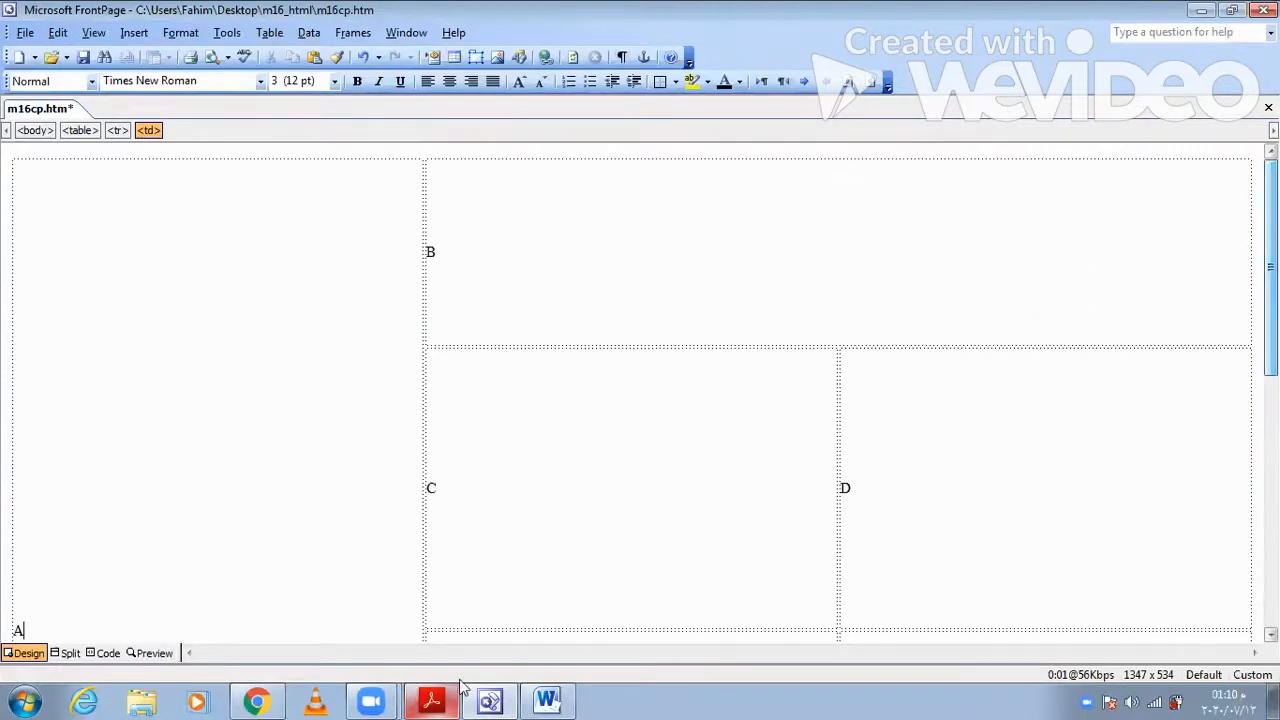
# - Switch to Acrobat Reader and read the question paper's requirements on table cell letters, table borders and the cell A image
pyautogui.click(436, 700)
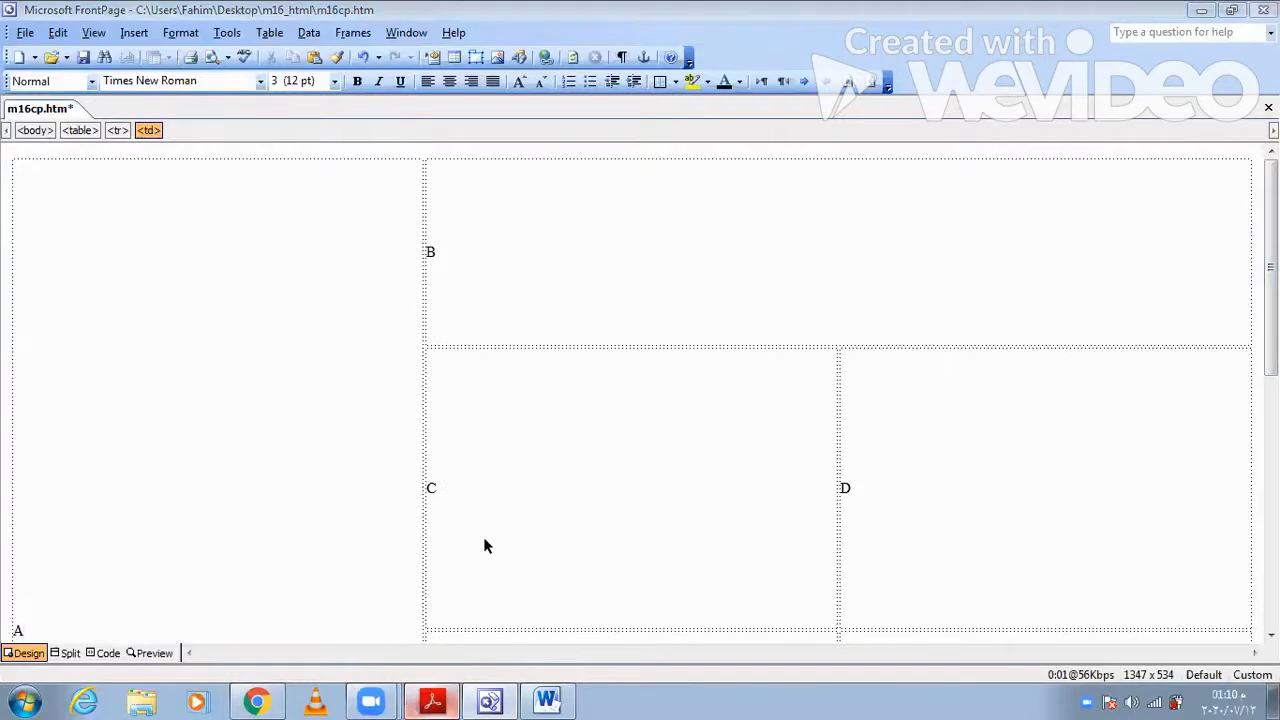
pyautogui.scroll(-3, 390, 479)
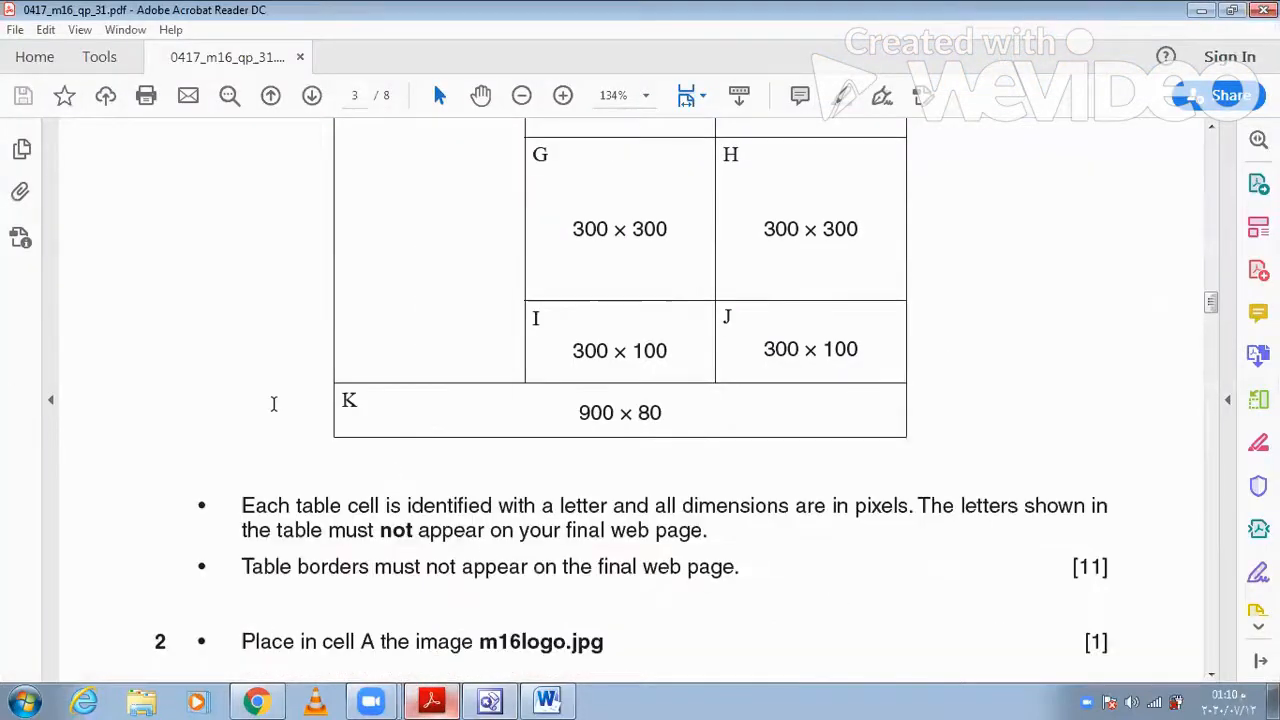
pyautogui.scroll(-4, 272, 403)
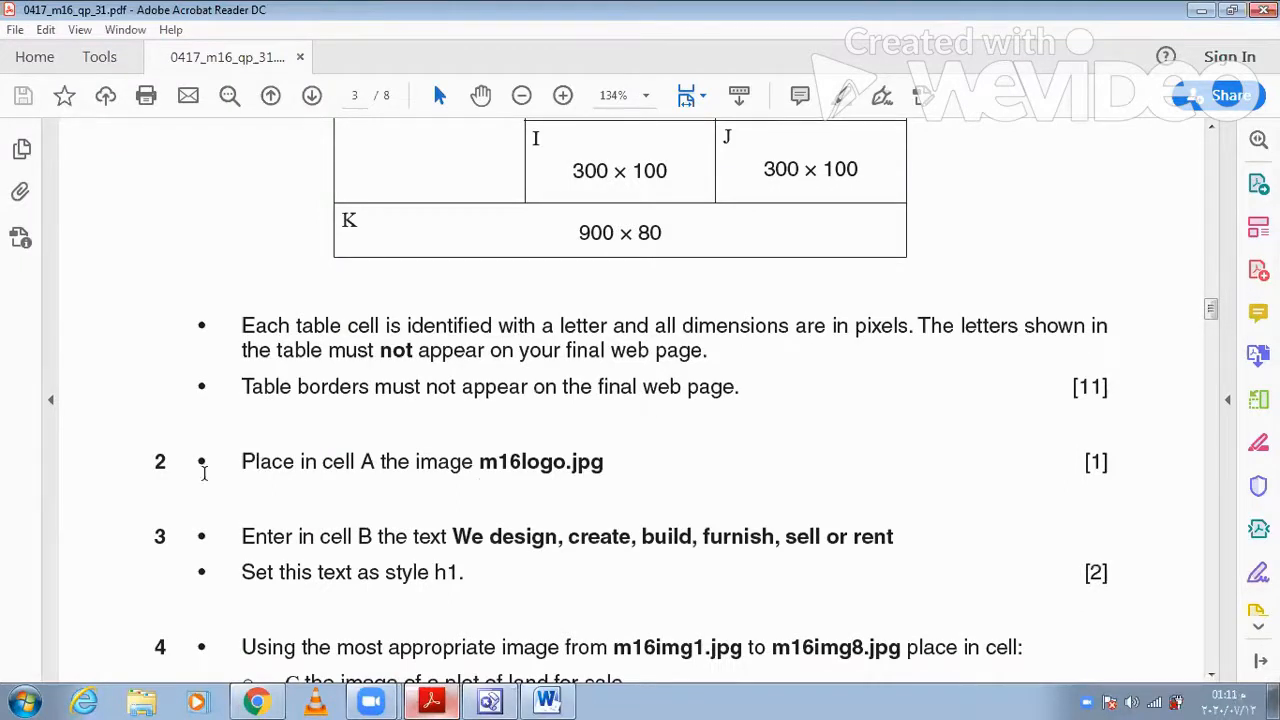
pyautogui.click(437, 699)
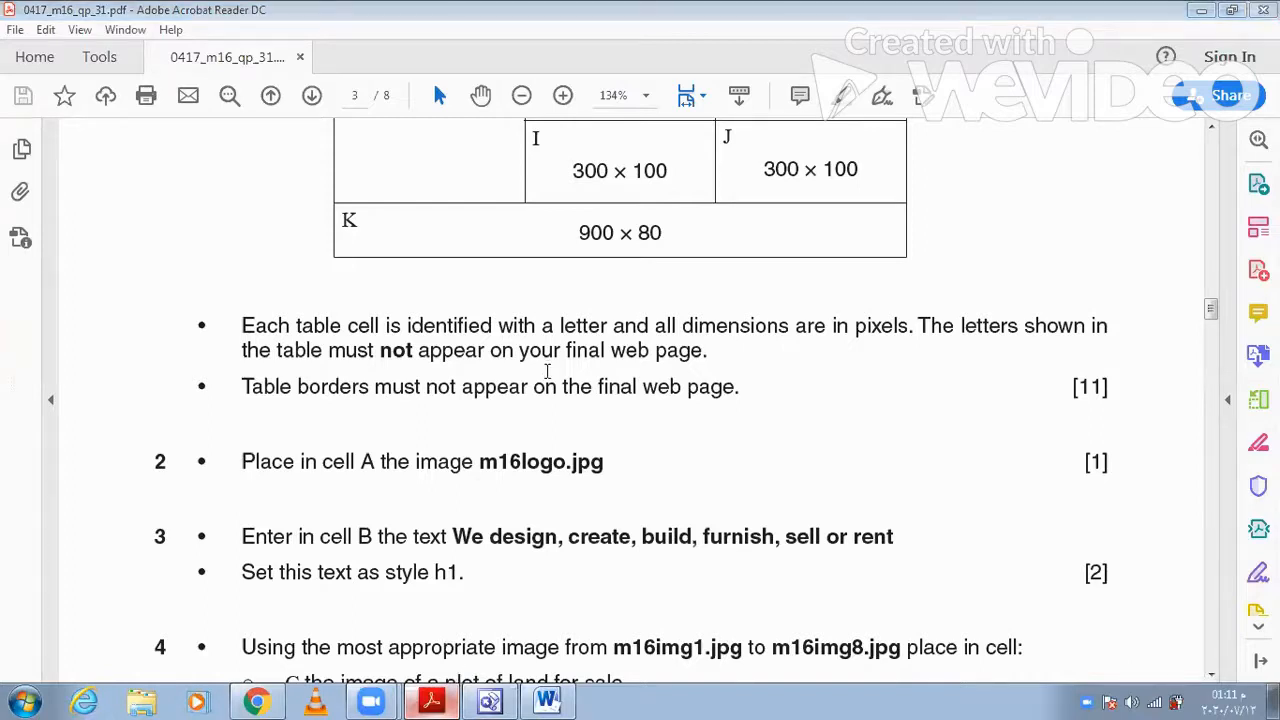
pyautogui.rightClick(547, 377)
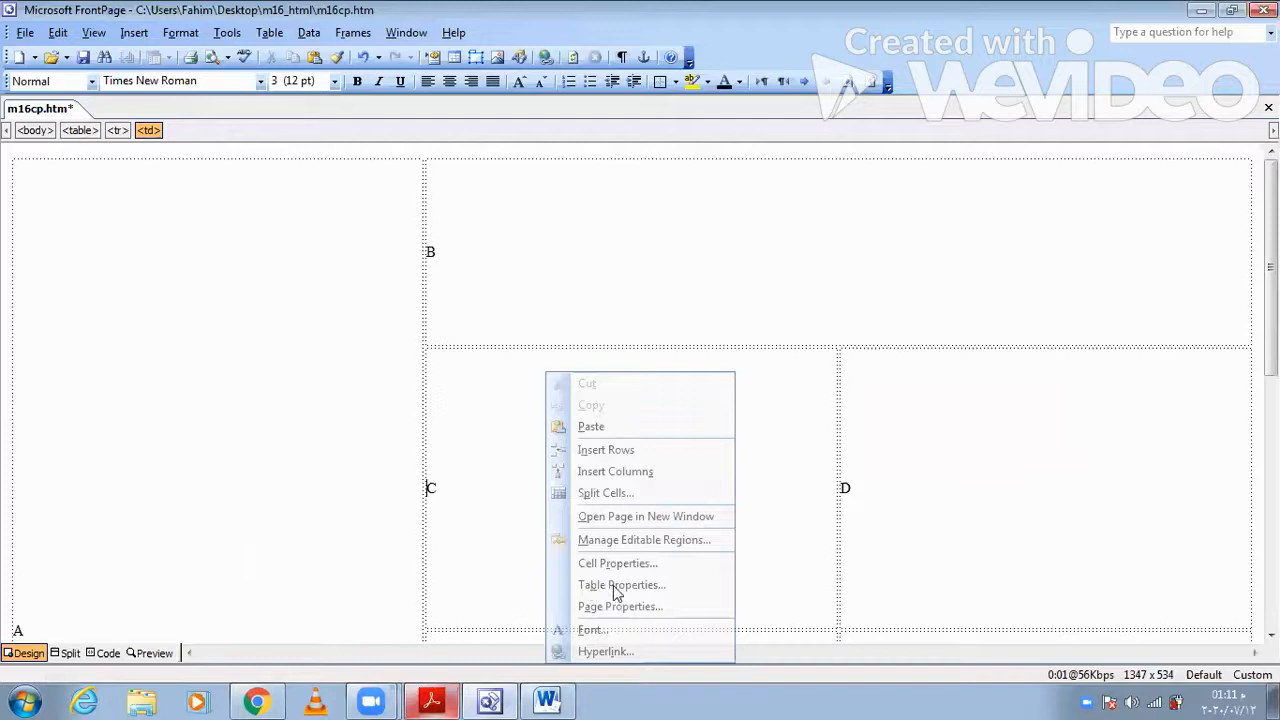
pyautogui.click(270, 35)
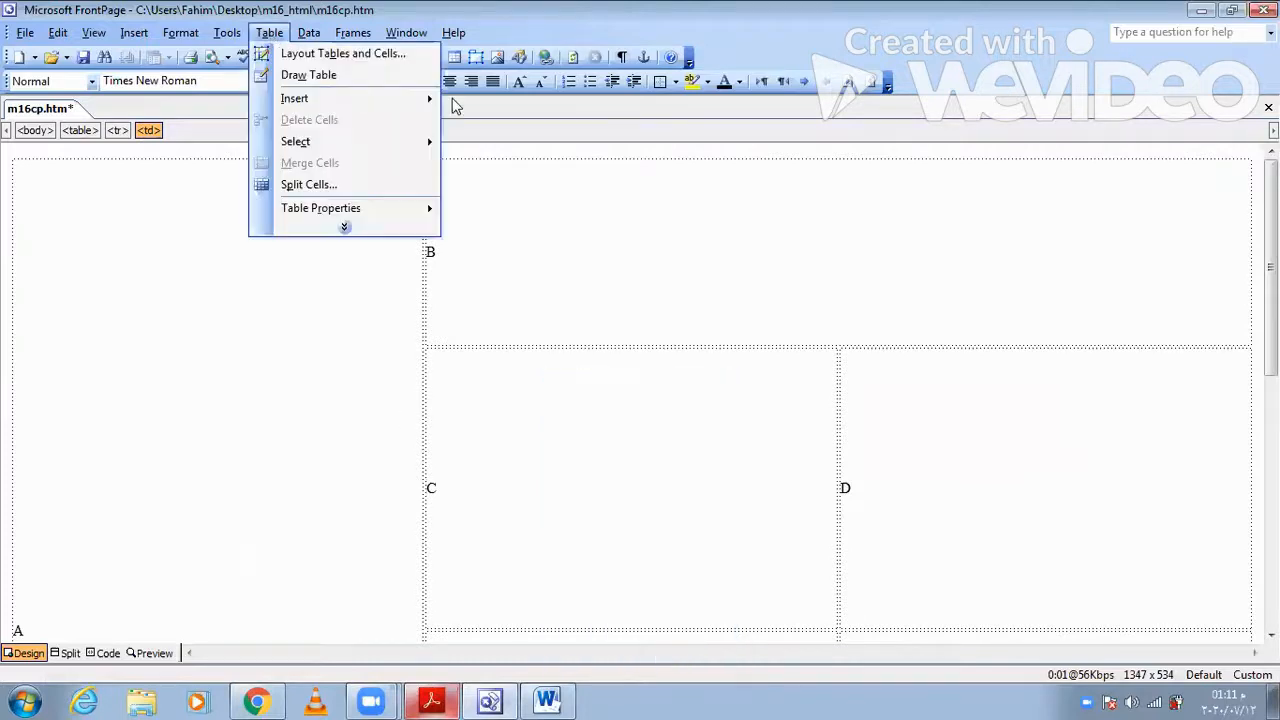
pyautogui.click(488, 101)
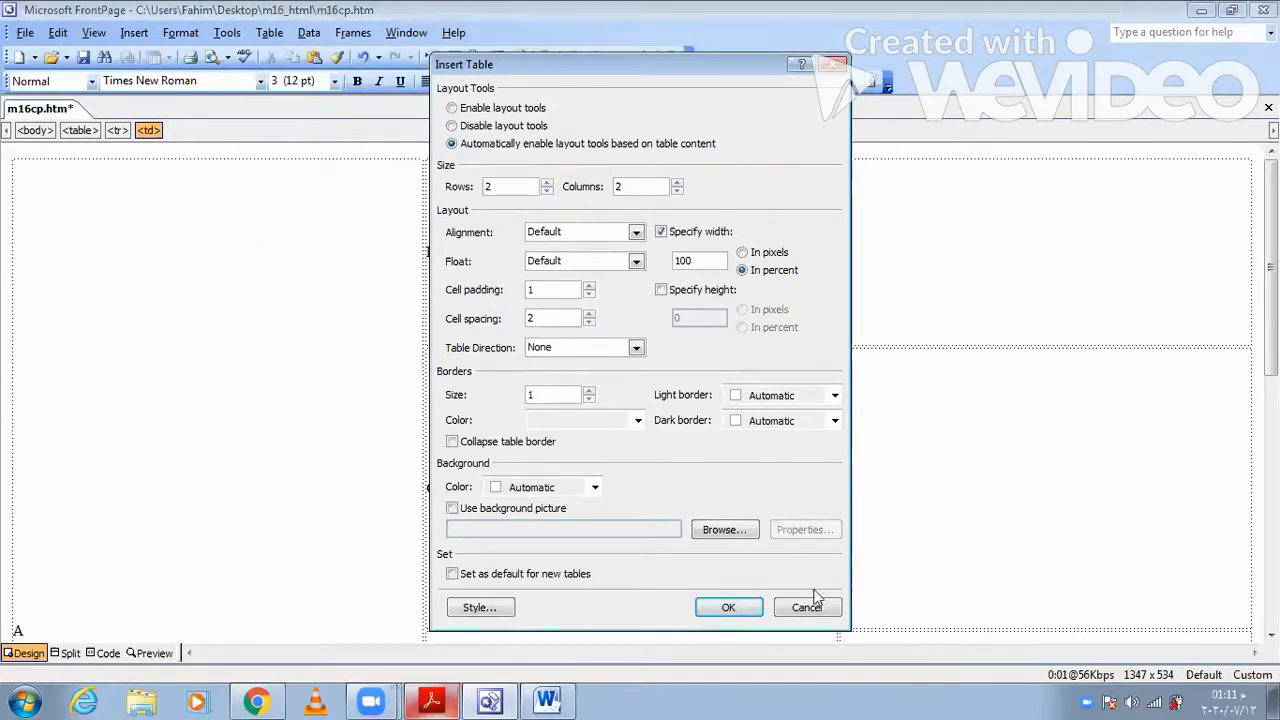
pyautogui.press('Return')
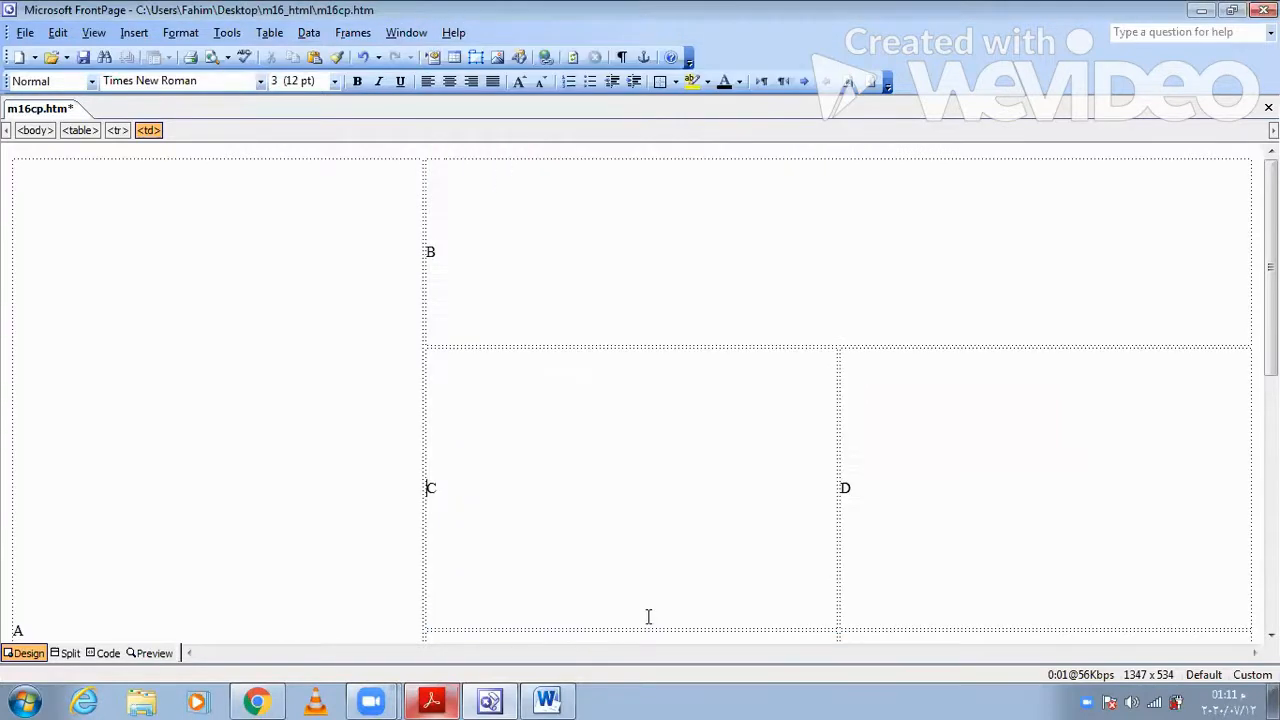
# - Check question 2 in Acrobat Reader and replace the letter A in FrontPage's cell A with the m16logo image from the m16_html folder
pyautogui.click(443, 698)
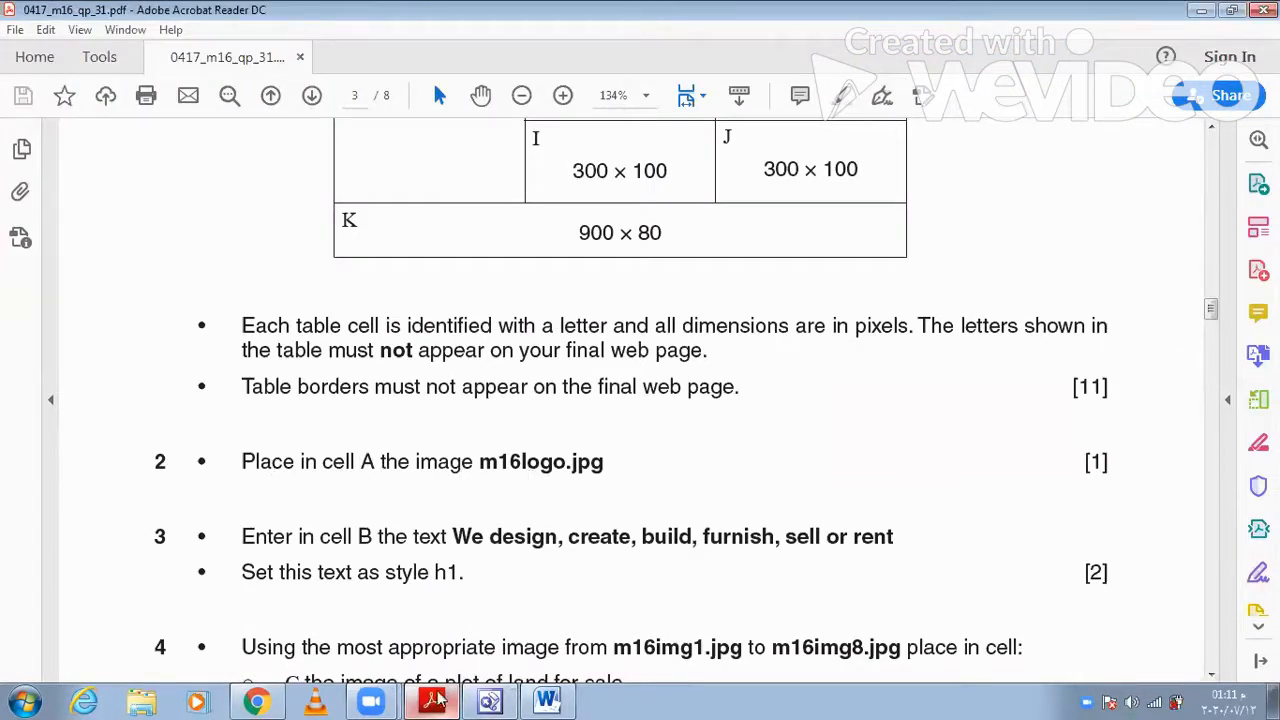
pyautogui.hotkey('alt', 'Tab')
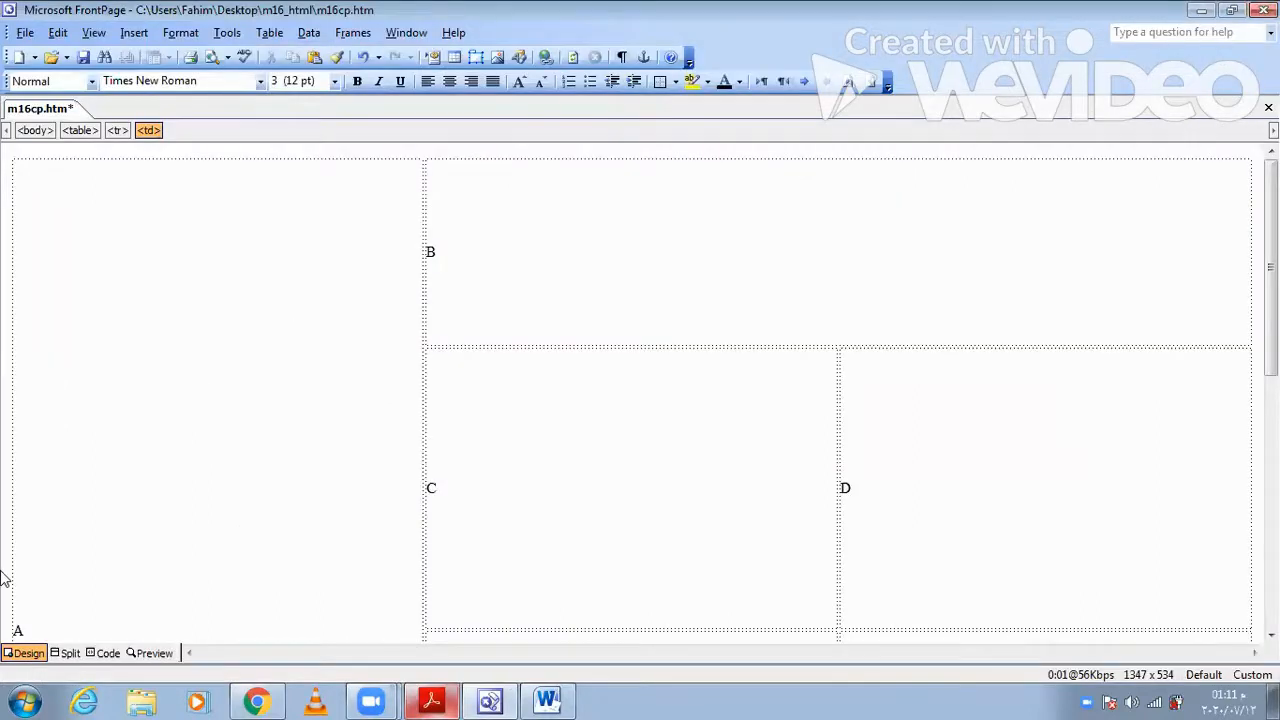
pyautogui.scroll(-2, 5, 590)
pyautogui.doubleClick(167, 527)
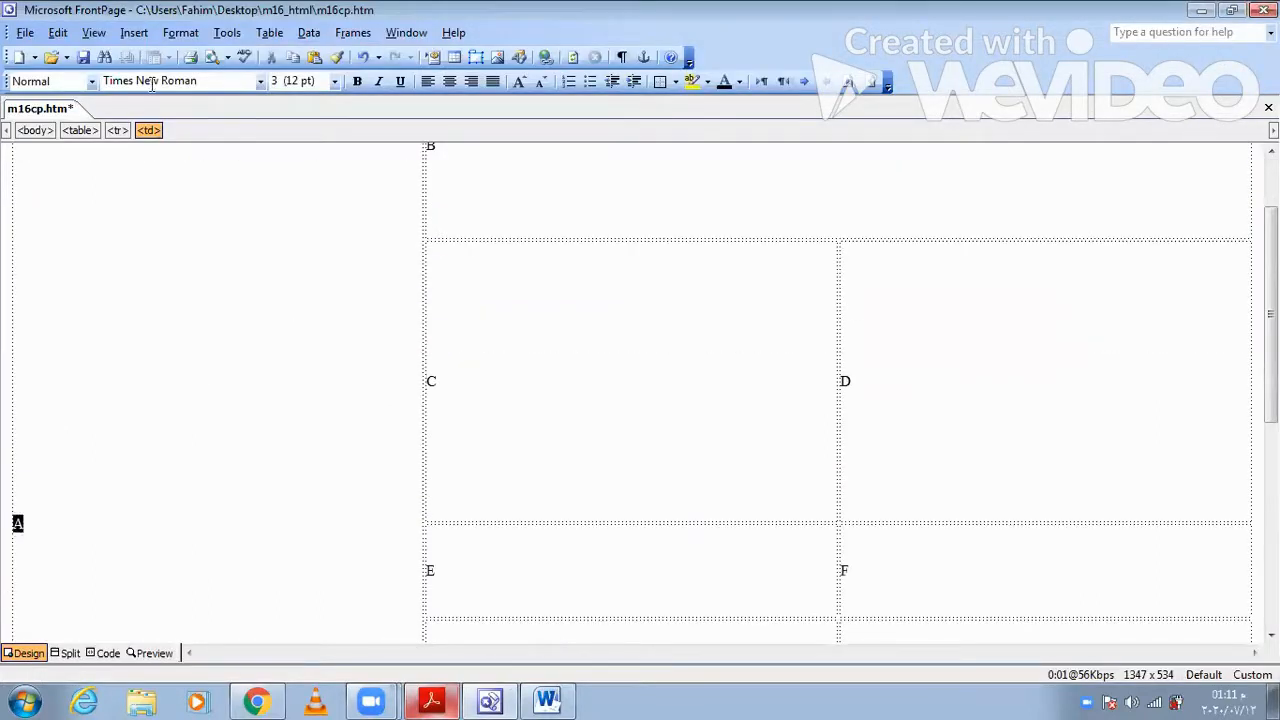
pyautogui.click(133, 33)
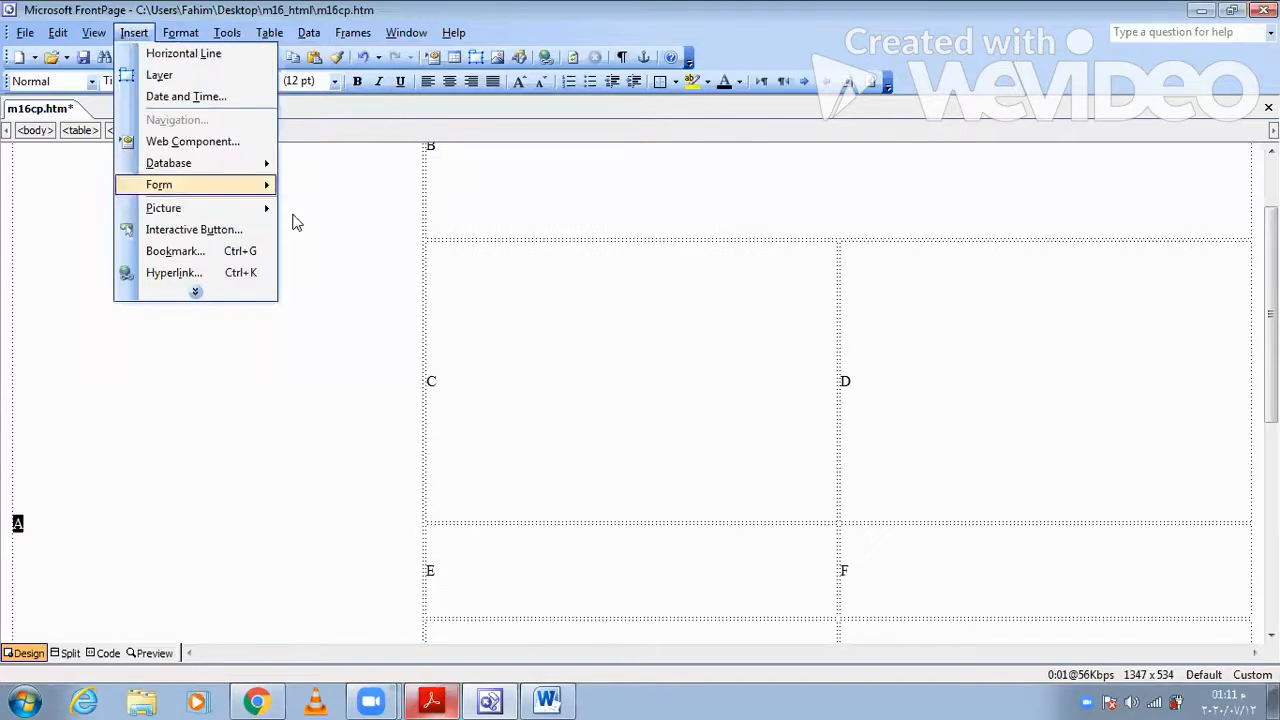
pyautogui.moveTo(240, 208)
pyautogui.click(328, 228)
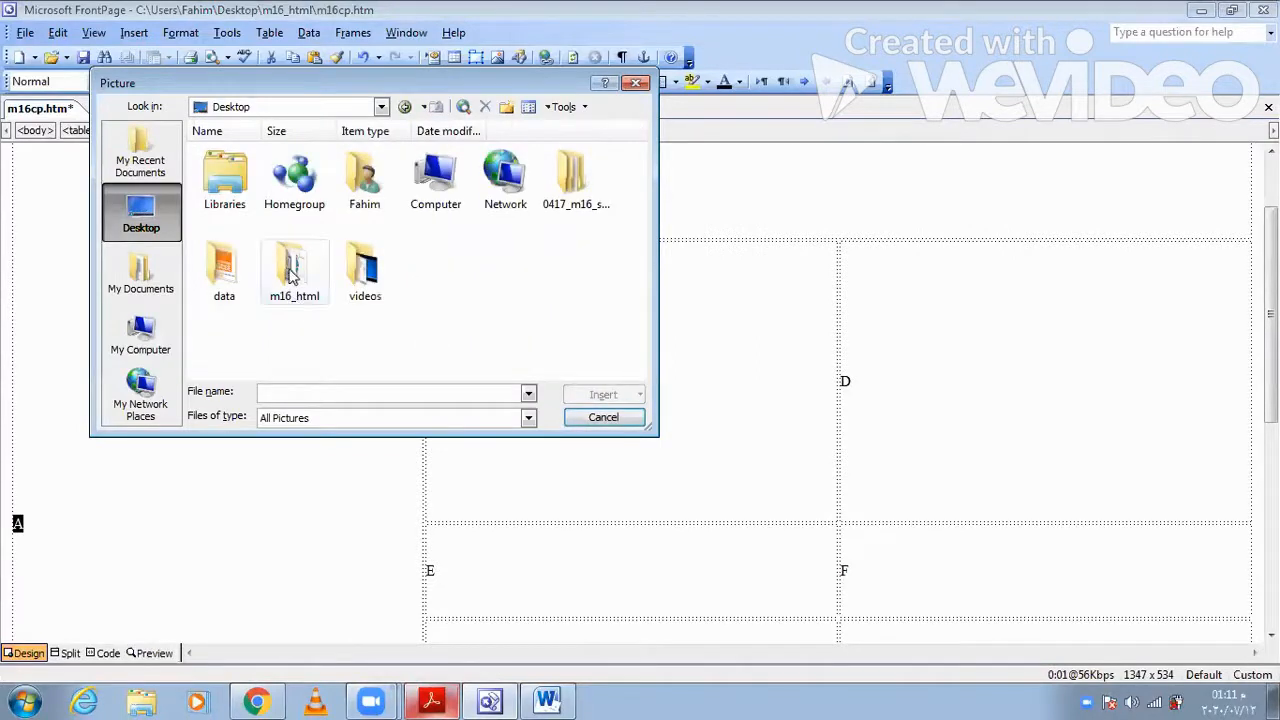
pyautogui.click(291, 277)
pyautogui.doubleClick(291, 277)
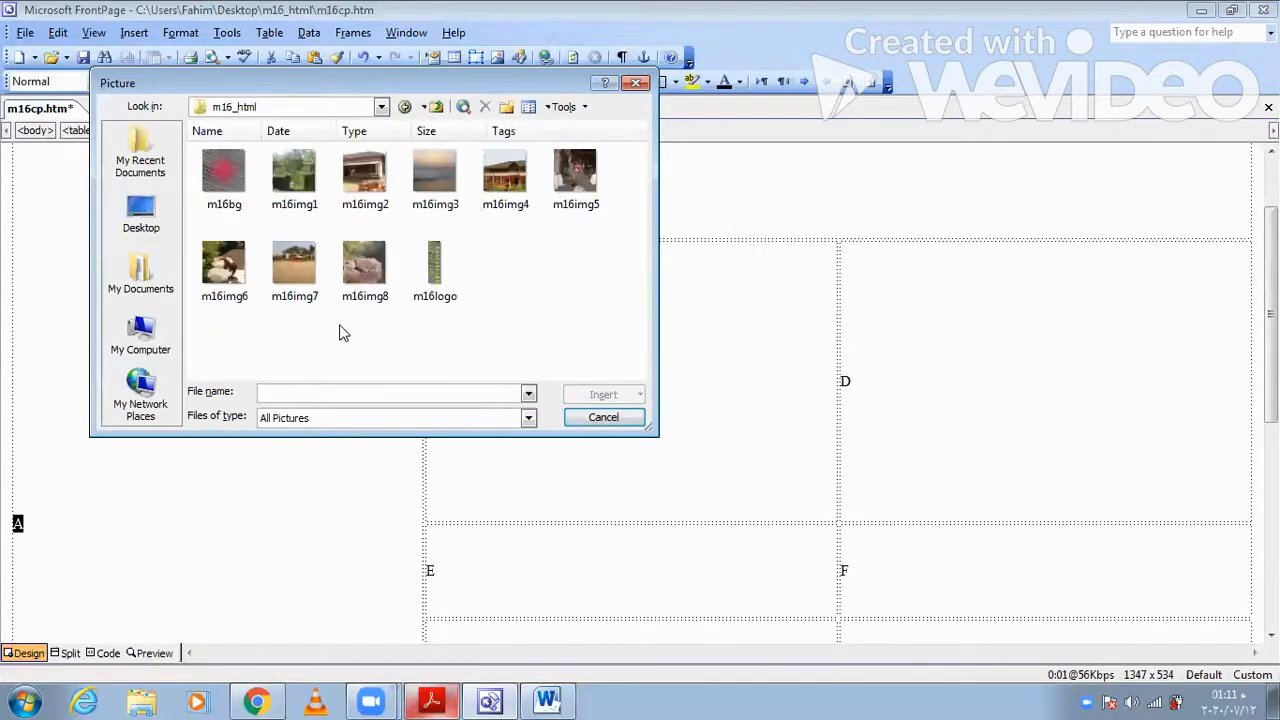
pyautogui.click(440, 278)
pyautogui.click(588, 402)
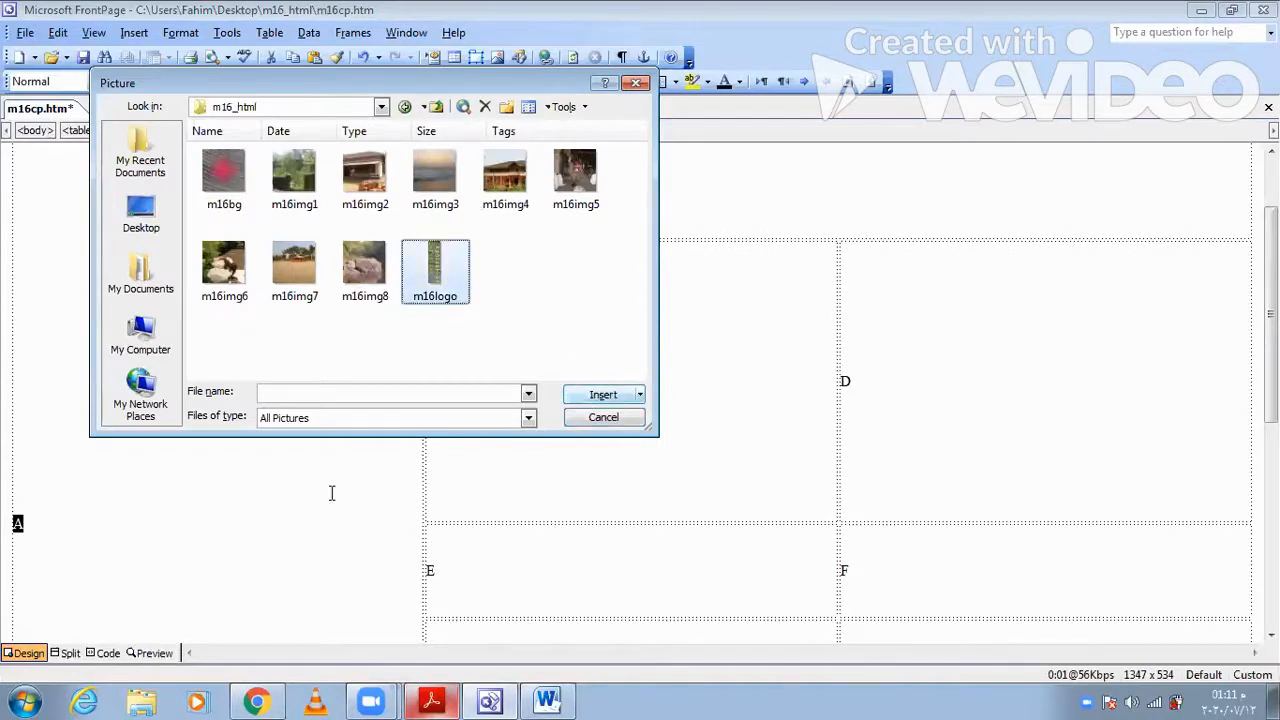
# - Copy "We design, create, build, furnish, sell or rent" from the paper in Acrobat Reader and paste it over the letter B in FrontPage
pyautogui.click(452, 698)
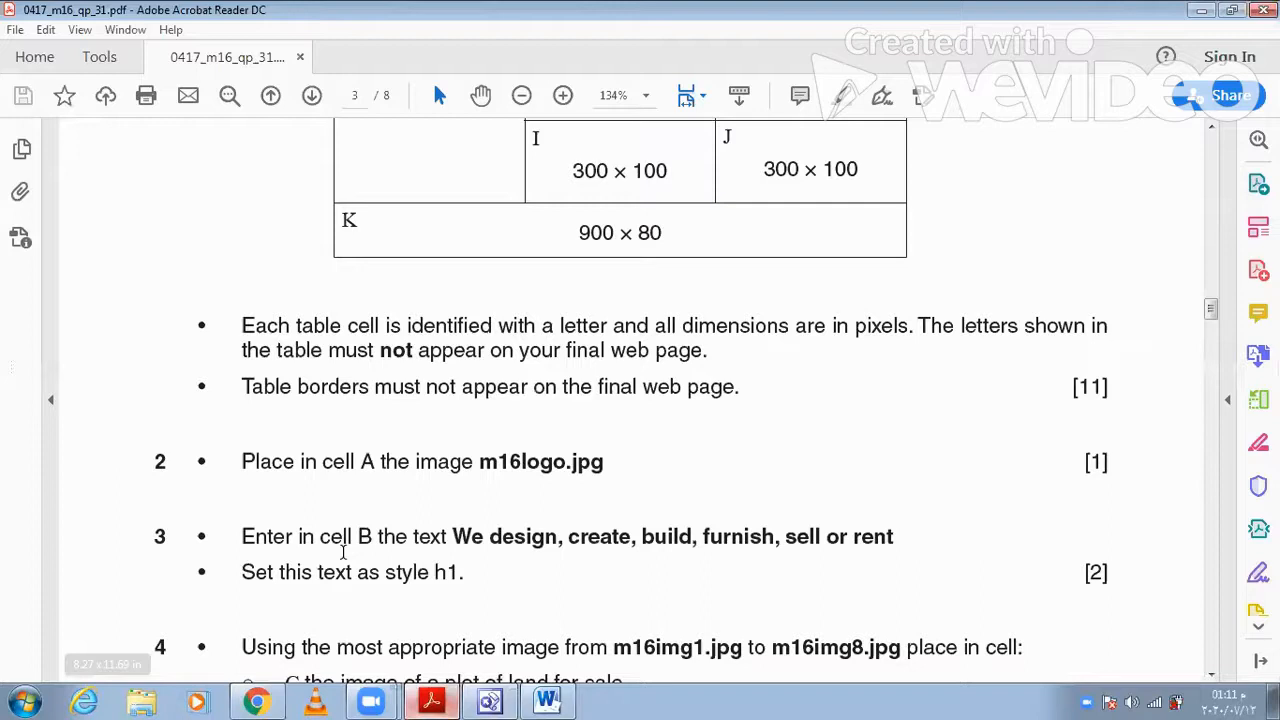
pyautogui.moveTo(453, 545)
pyautogui.mouseDown()
pyautogui.moveTo(743, 560)
pyautogui.moveTo(873, 548)
pyautogui.mouseUp()
pyautogui.hotkey('ctrl', 'c')
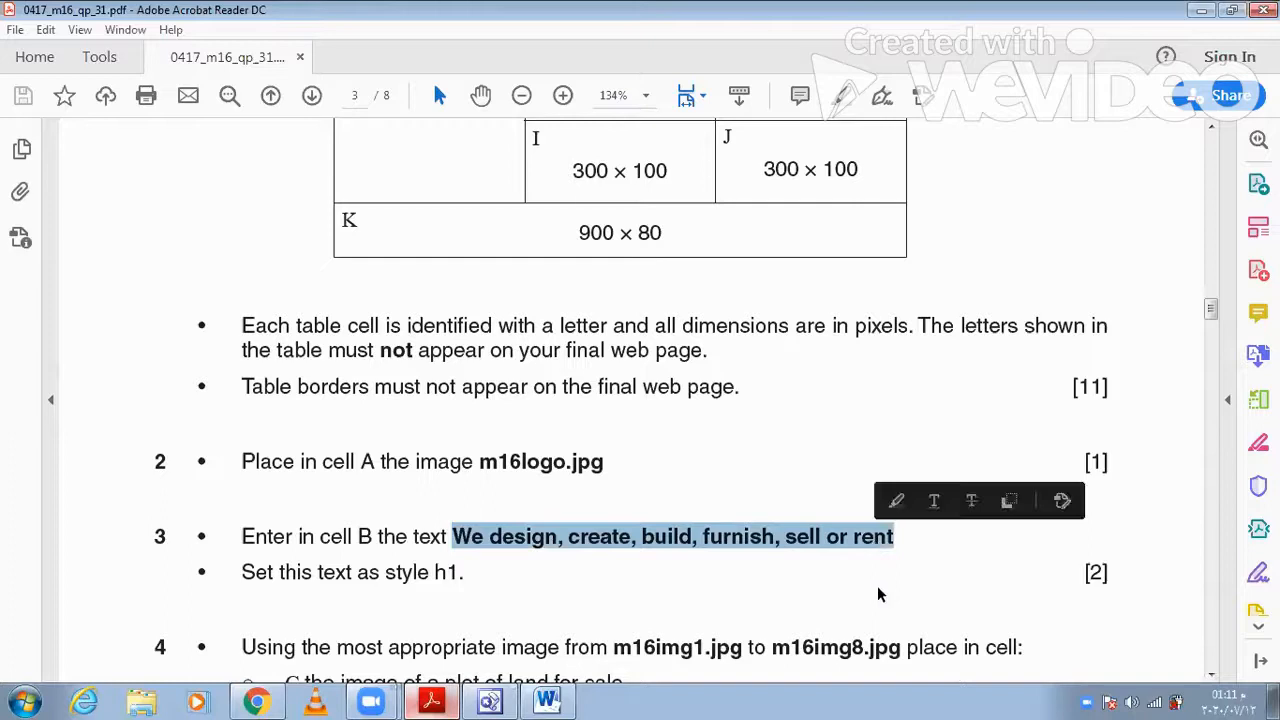
pyautogui.click(550, 700)
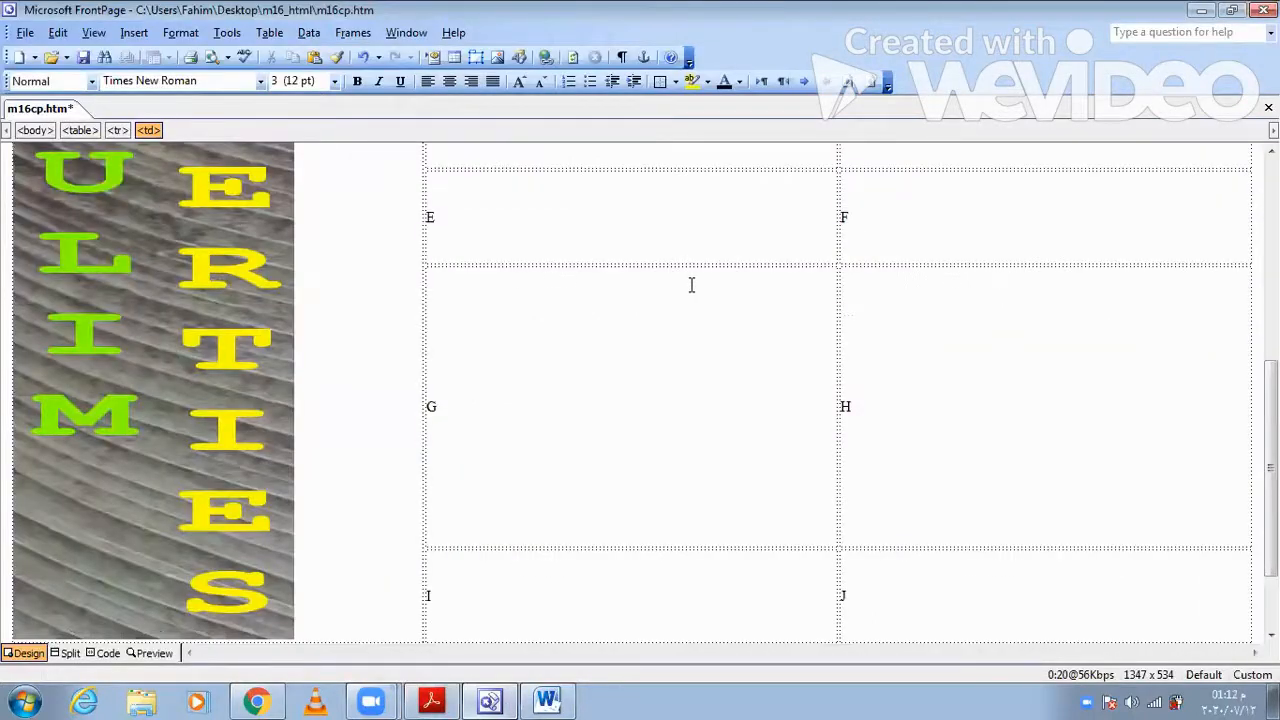
pyautogui.scroll(8, 690, 285)
pyautogui.doubleClick(430, 253)
pyautogui.hotkey('ctrl', 'v')
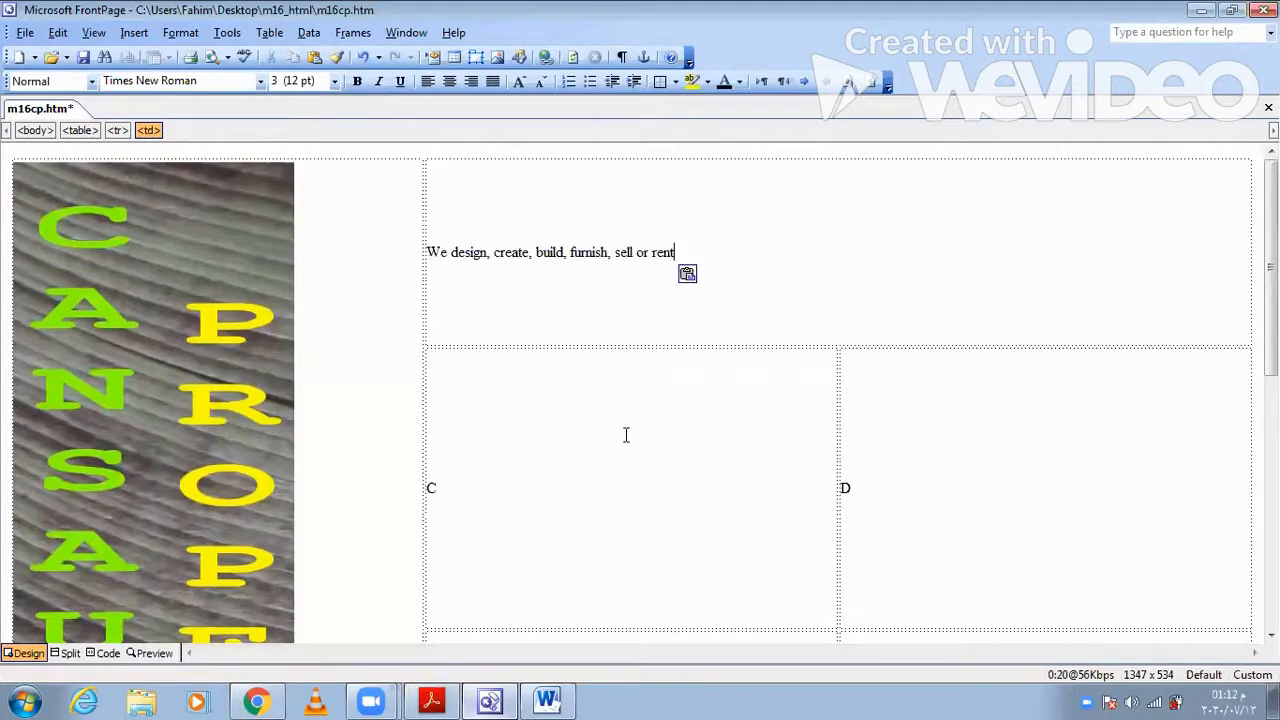
# - Check the required style in Acrobat Reader, set the cell B text to Heading 1 in FrontPage, and verify its h1 tags in the code
pyautogui.click(431, 699)
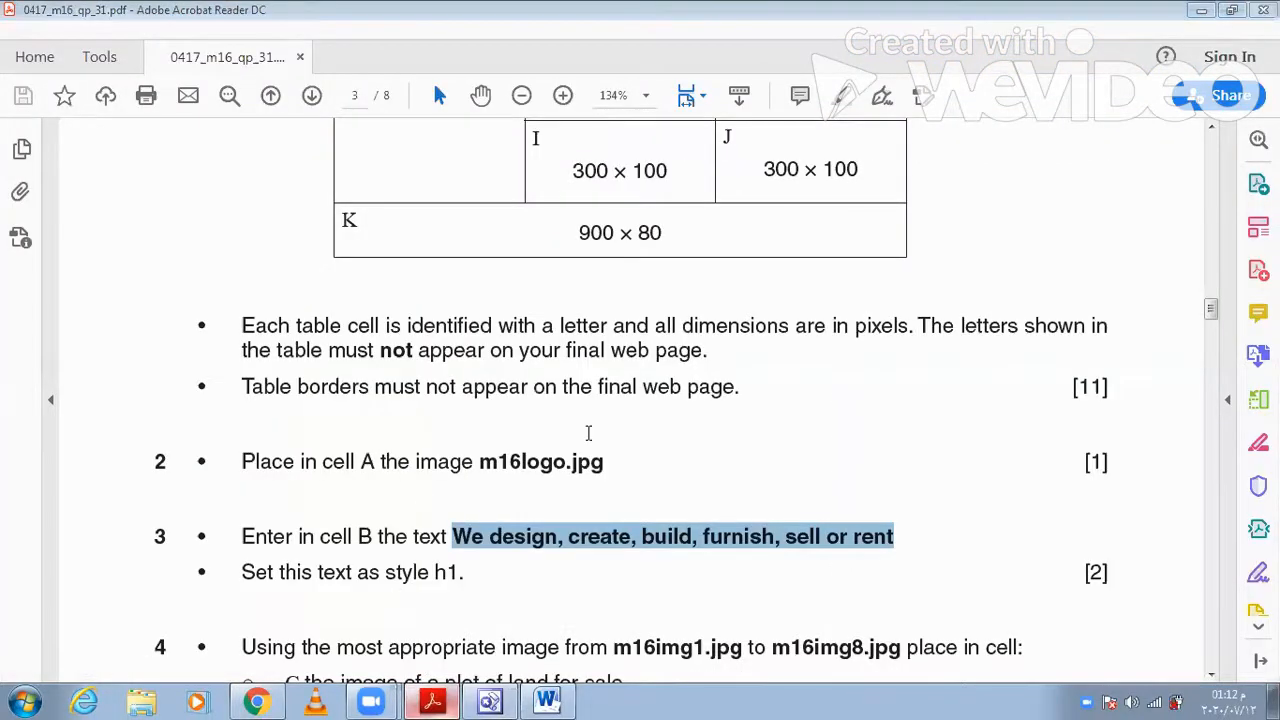
pyautogui.hotkey('alt', 'Tab')
pyautogui.moveTo(428, 253); pyautogui.dragTo(676, 254)
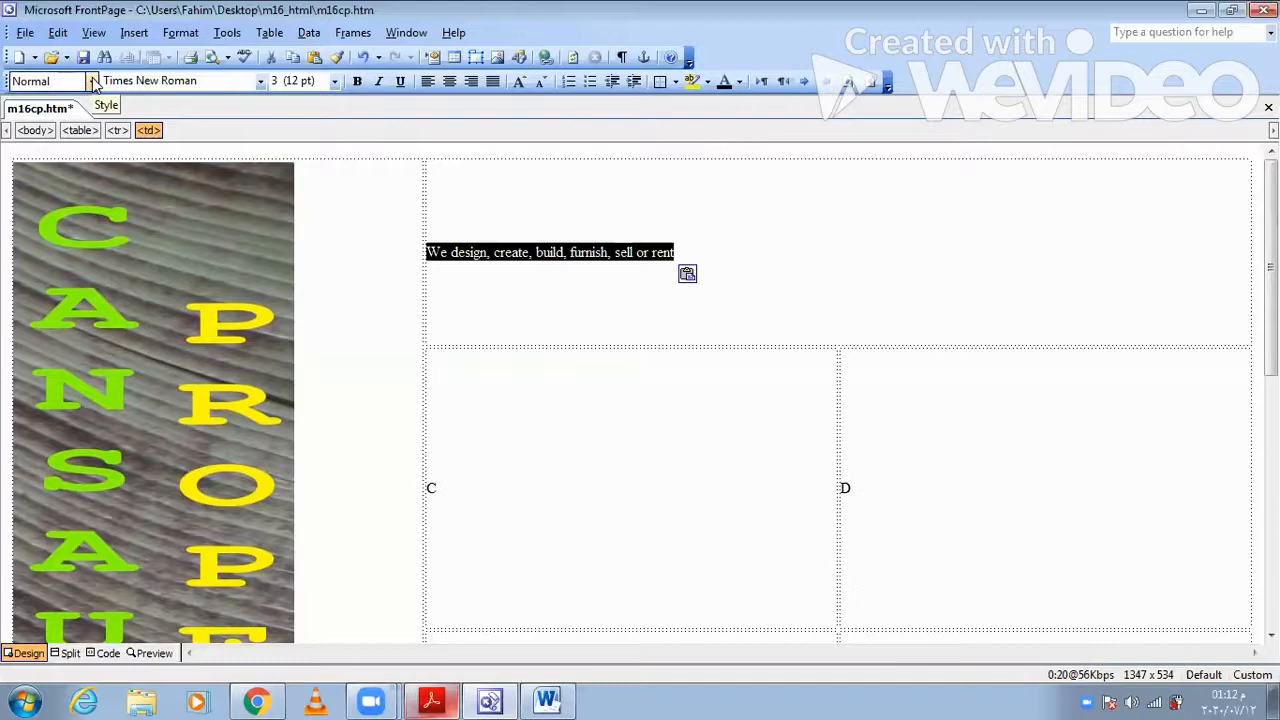
pyautogui.click(91, 81)
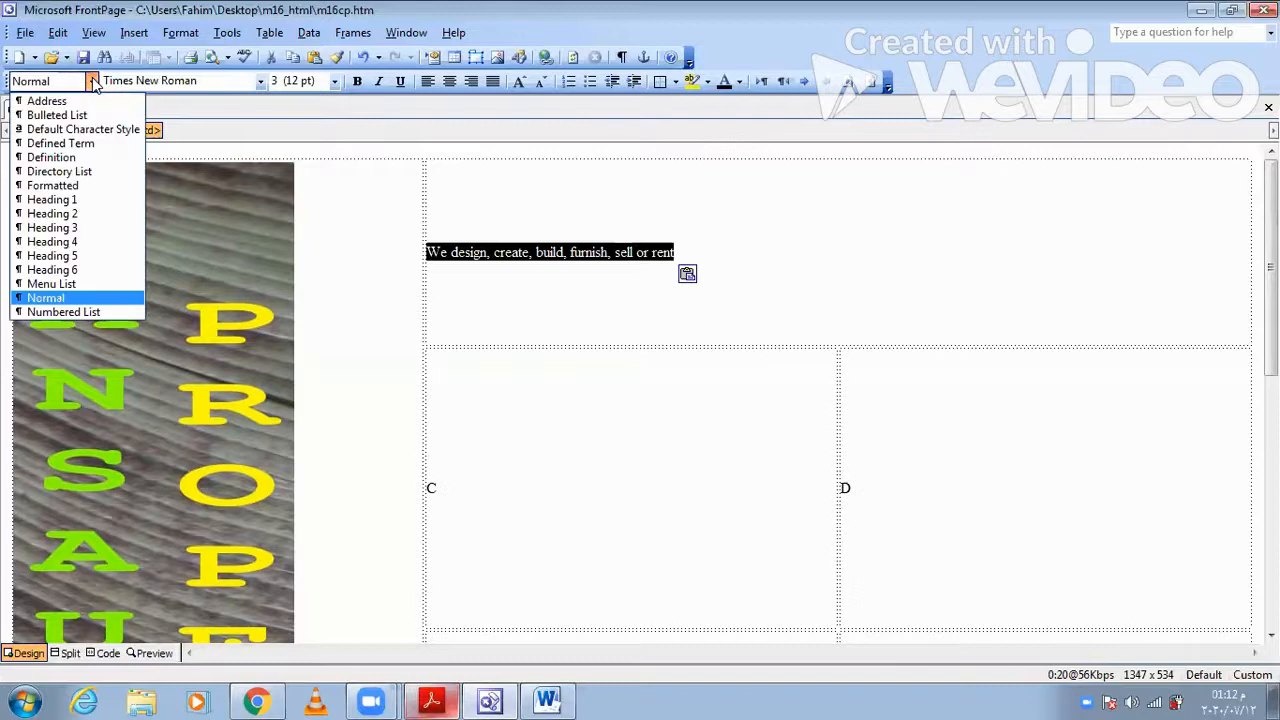
pyautogui.click(92, 200)
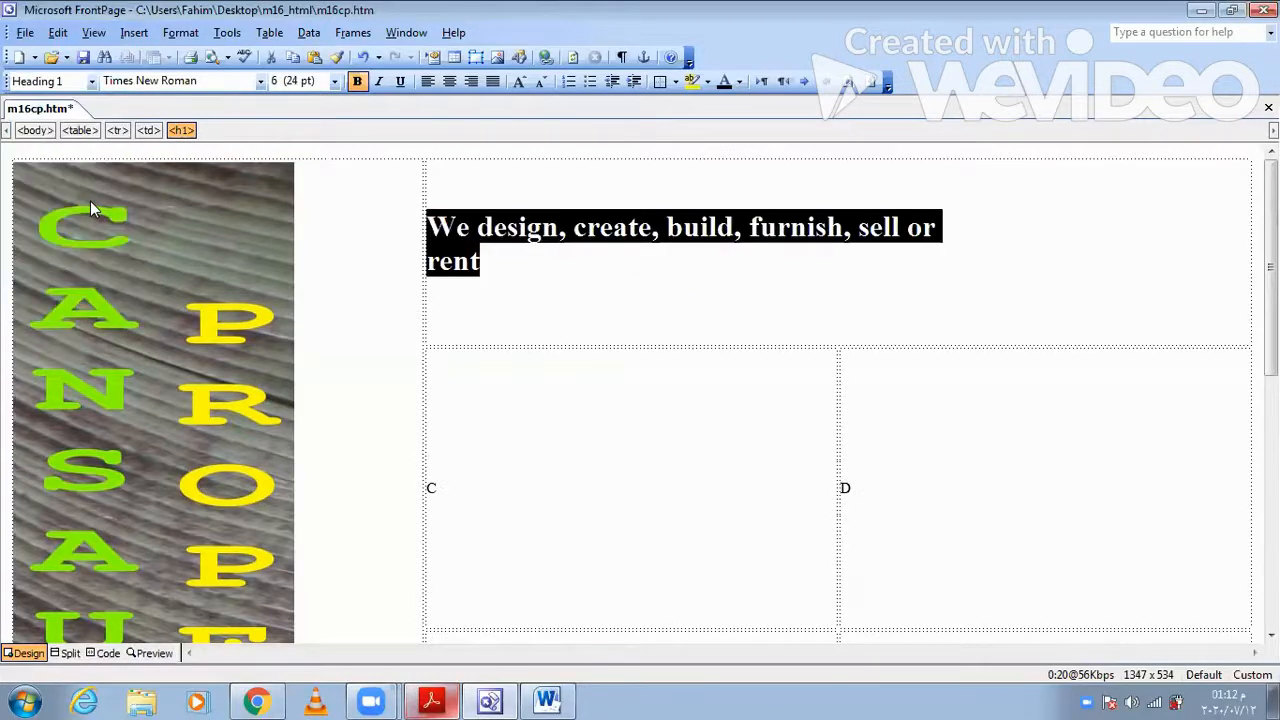
pyautogui.click(106, 653)
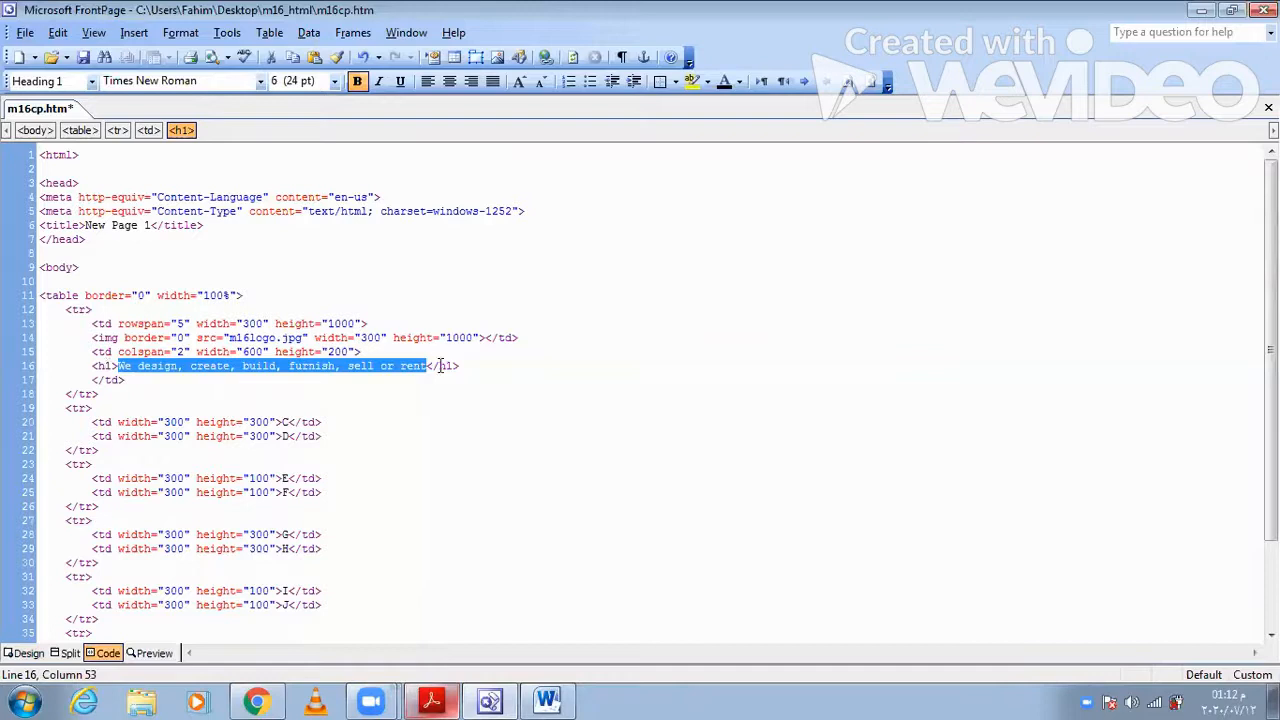
pyautogui.click(8, 652)
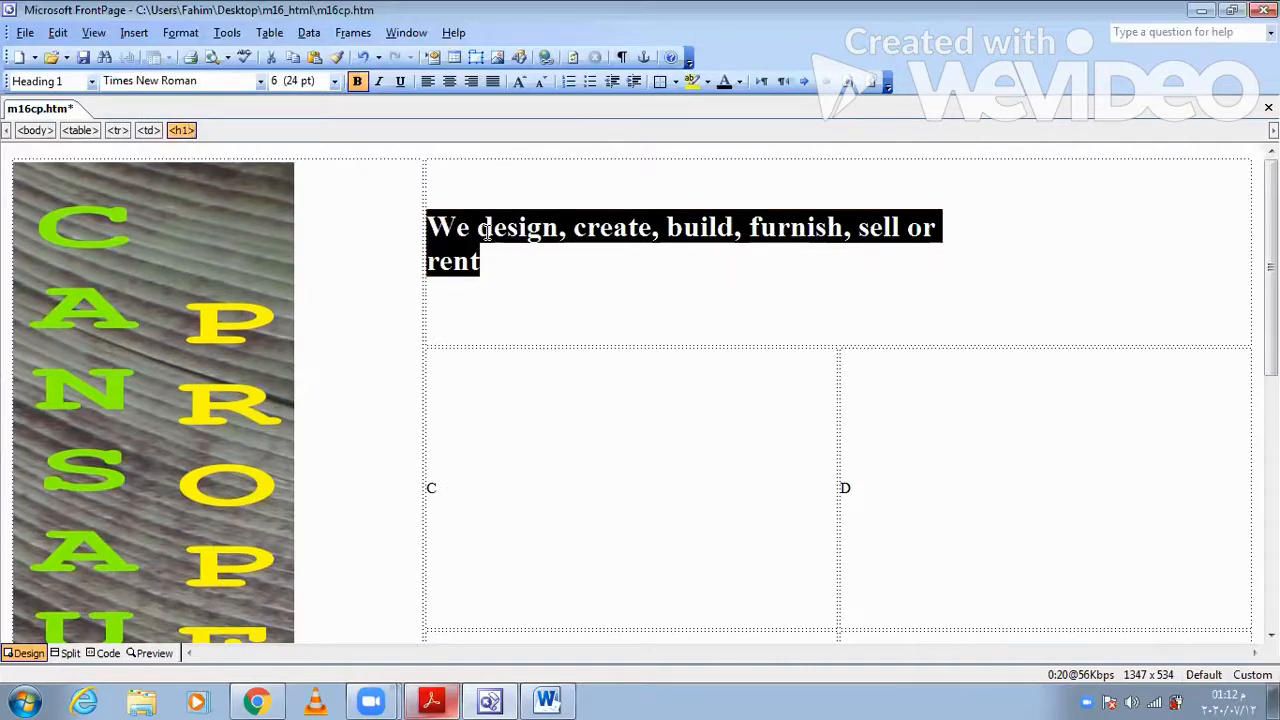
# - Delete and retype the final letters "nt" of "rent" in the cell B heading
pyautogui.click(660, 348)
pyautogui.press('End')
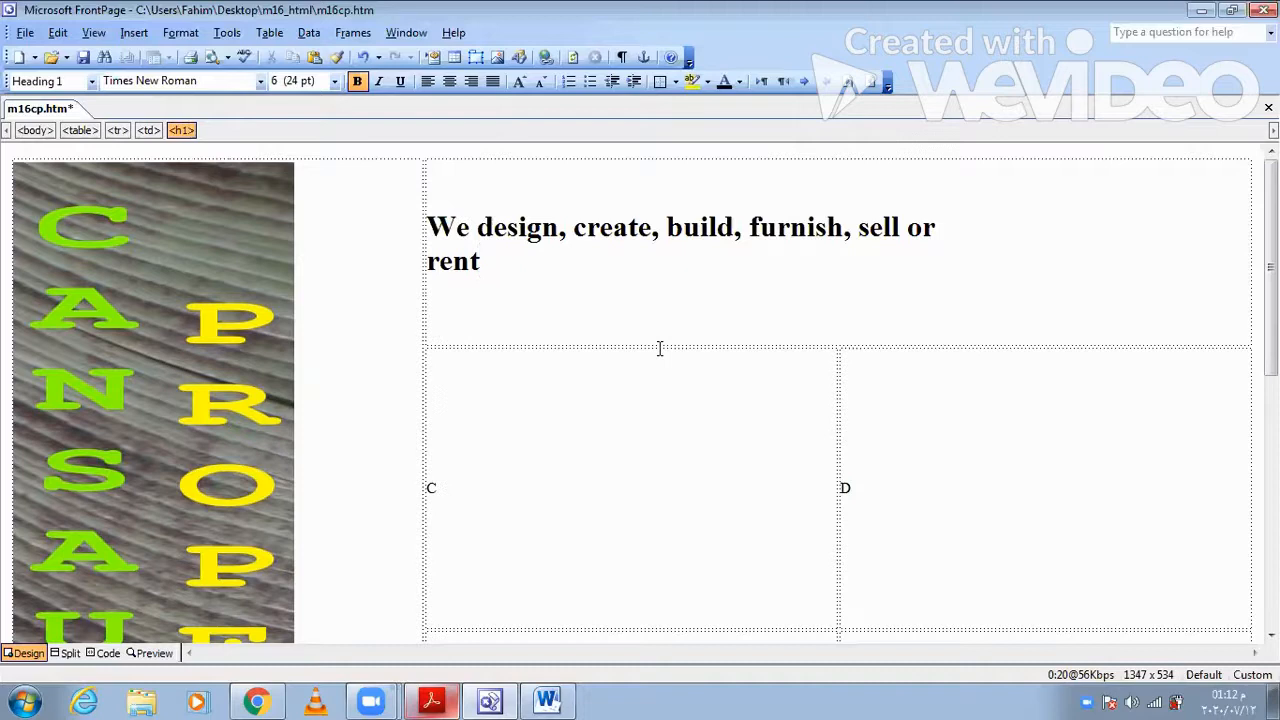
pyautogui.press('BackSpace')
pyautogui.press('BackSpace')
pyautogui.write('NT')
pyautogui.press('BackSpace')
pyautogui.press('BackSpace')
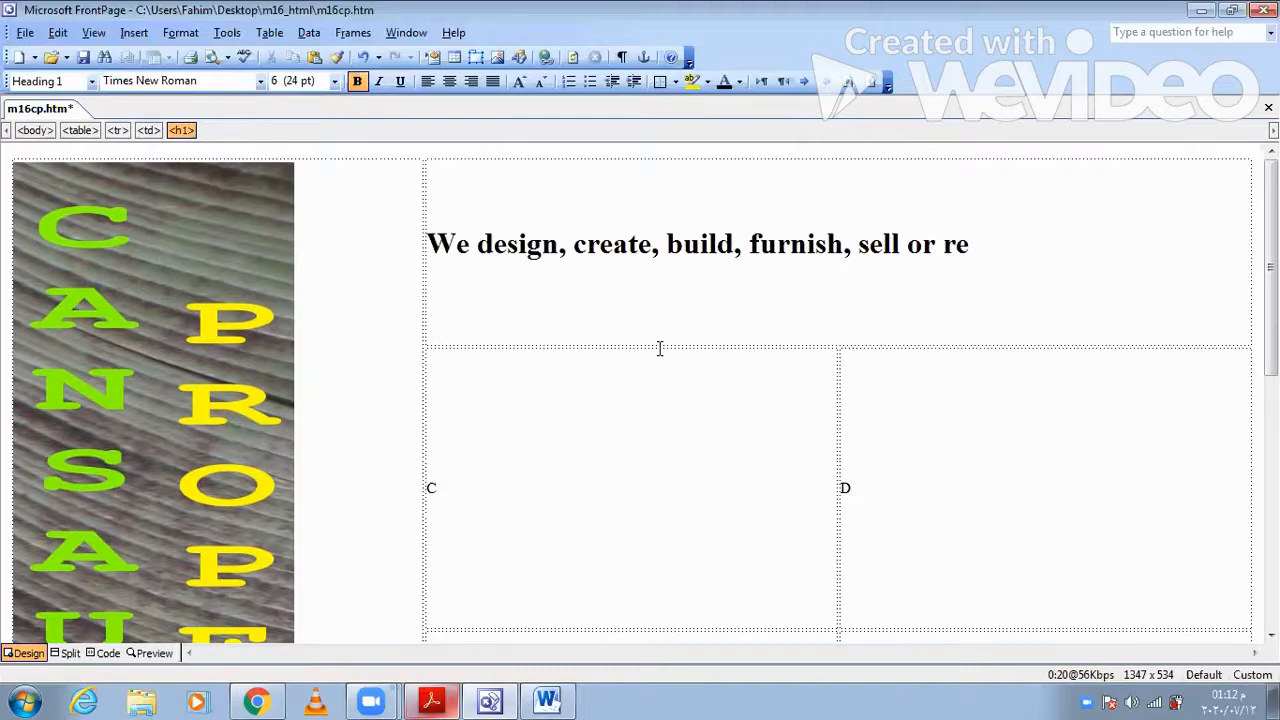
pyautogui.write('nt')
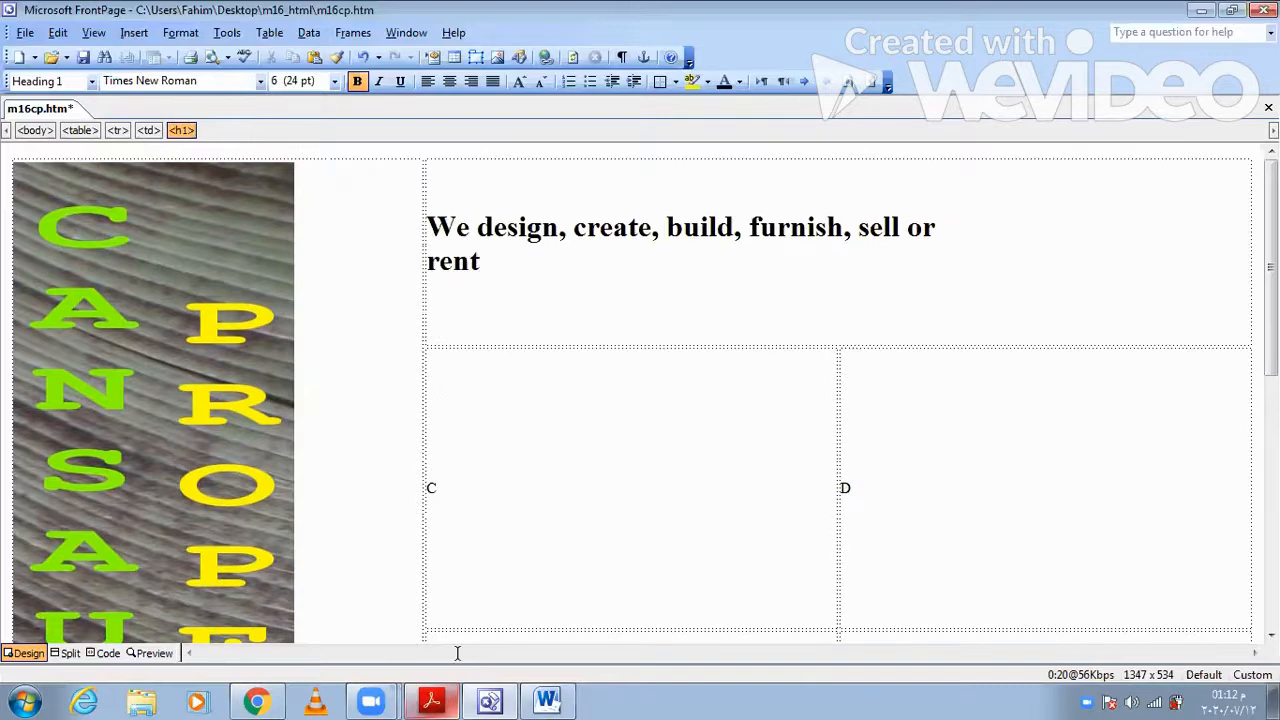
# - Check question 4 in Acrobat Reader and replace the letter C in FrontPage's cell C with the m16img1 image of the plot for sale
pyautogui.click(432, 700)
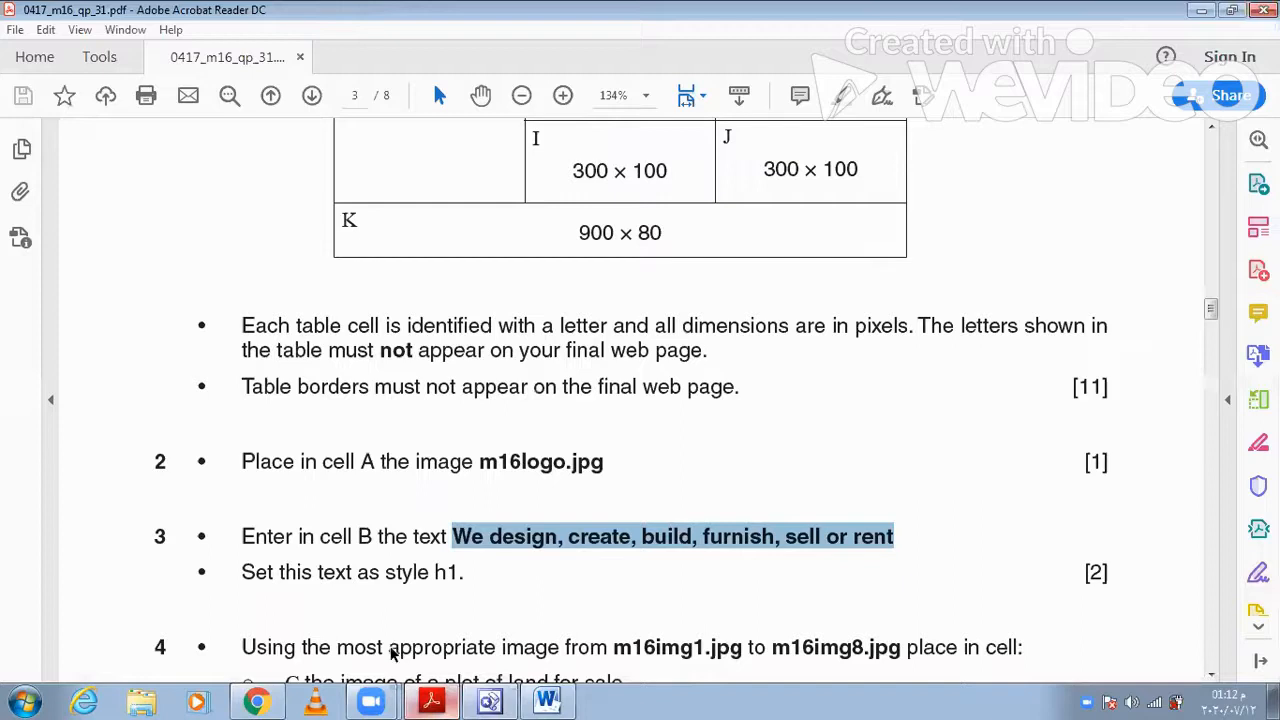
pyautogui.scroll(-3, 390, 648)
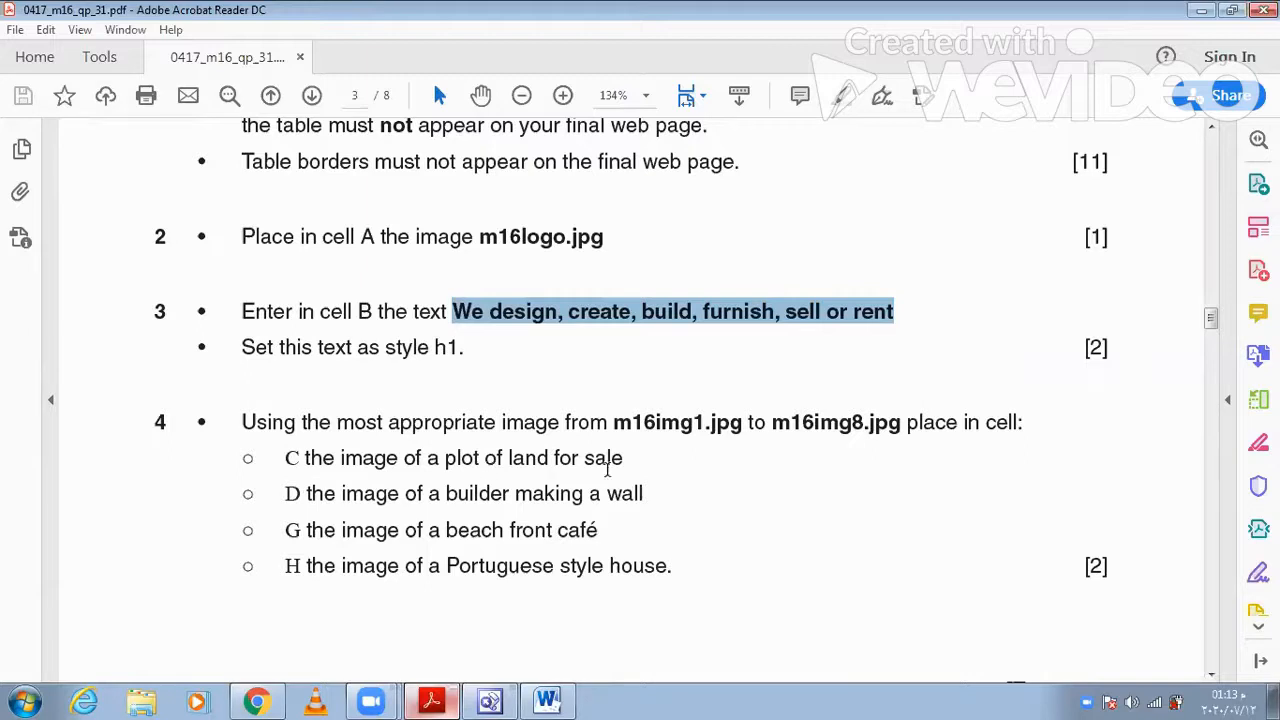
pyautogui.click(440, 698)
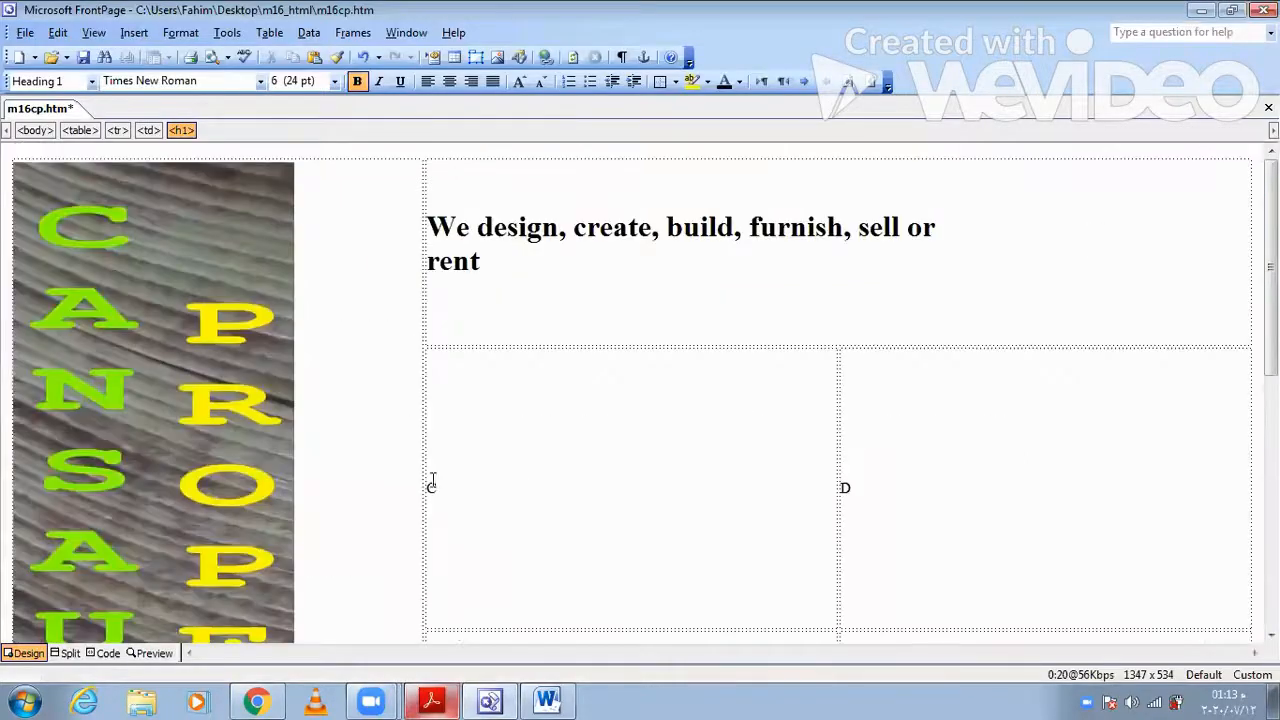
pyautogui.click(335, 288)
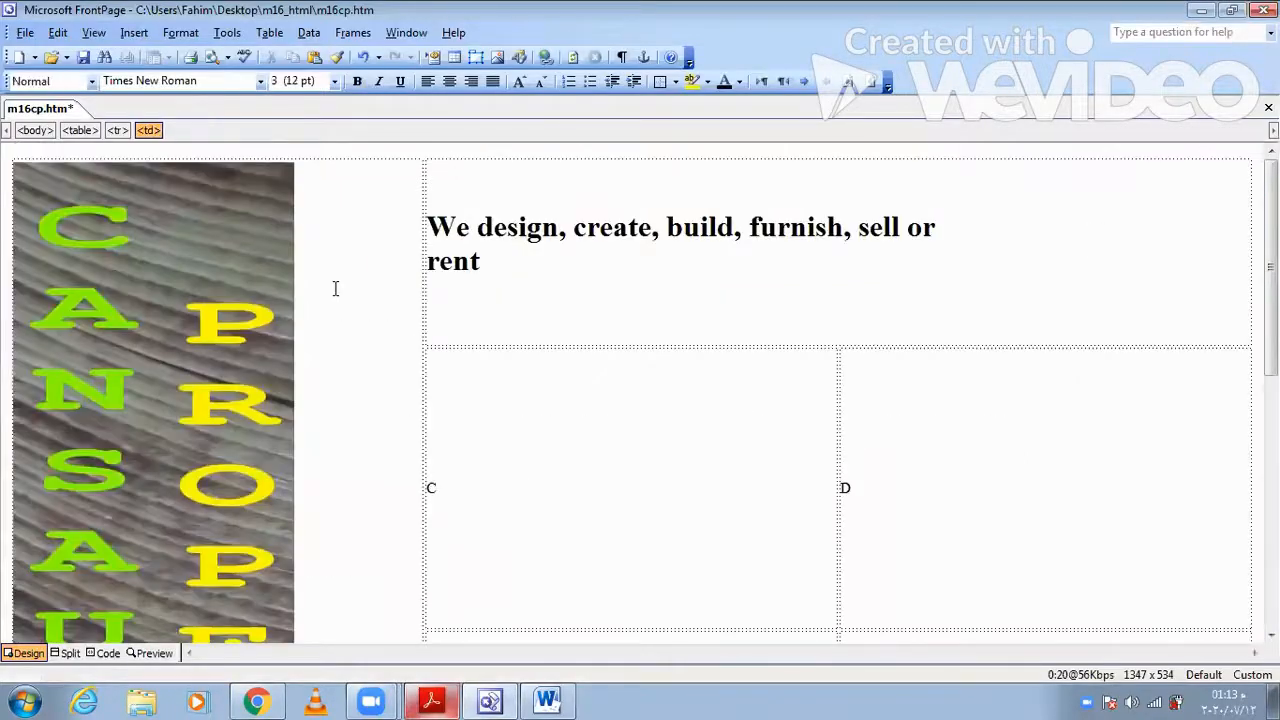
pyautogui.click(134, 33)
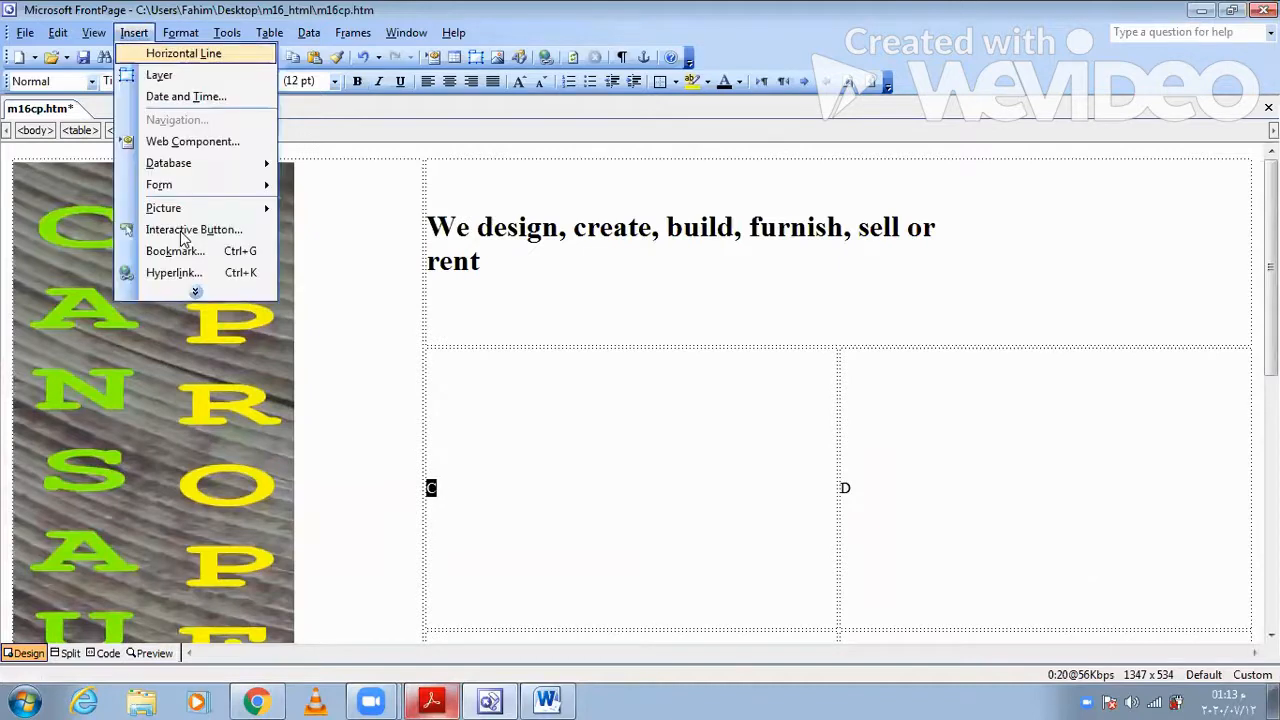
pyautogui.moveTo(213, 209)
pyautogui.click(325, 233)
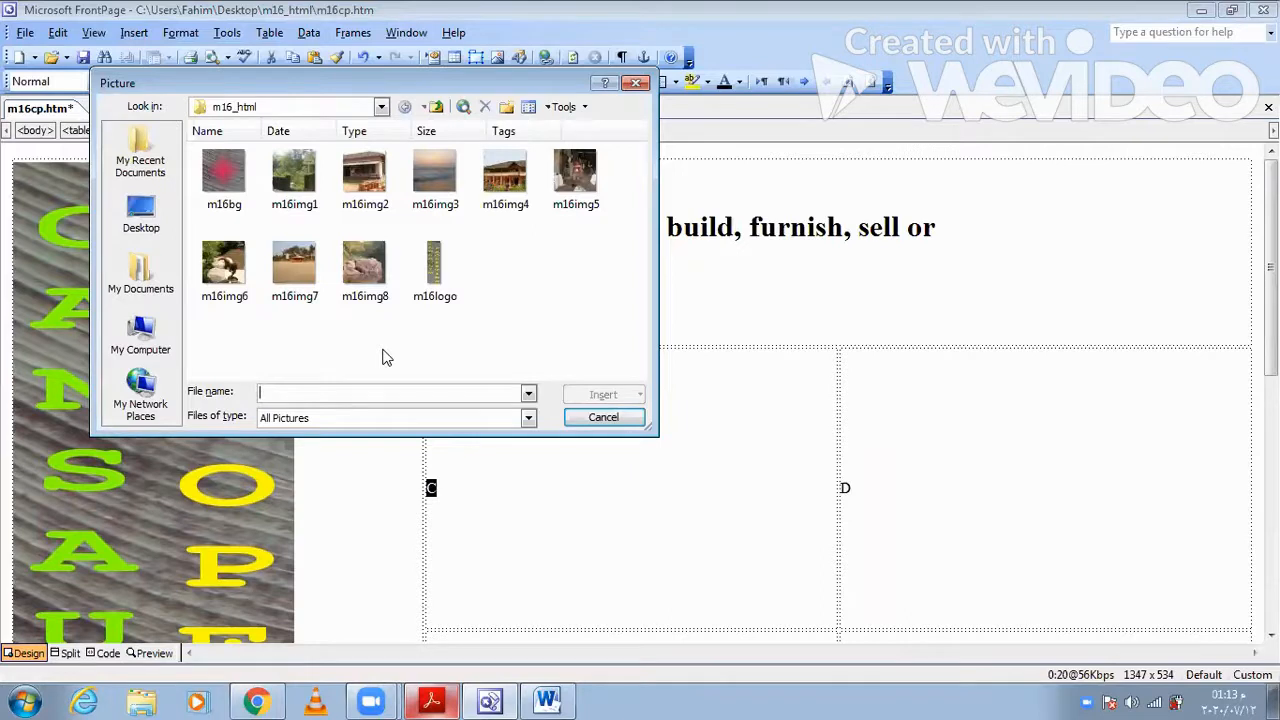
pyautogui.click(298, 162)
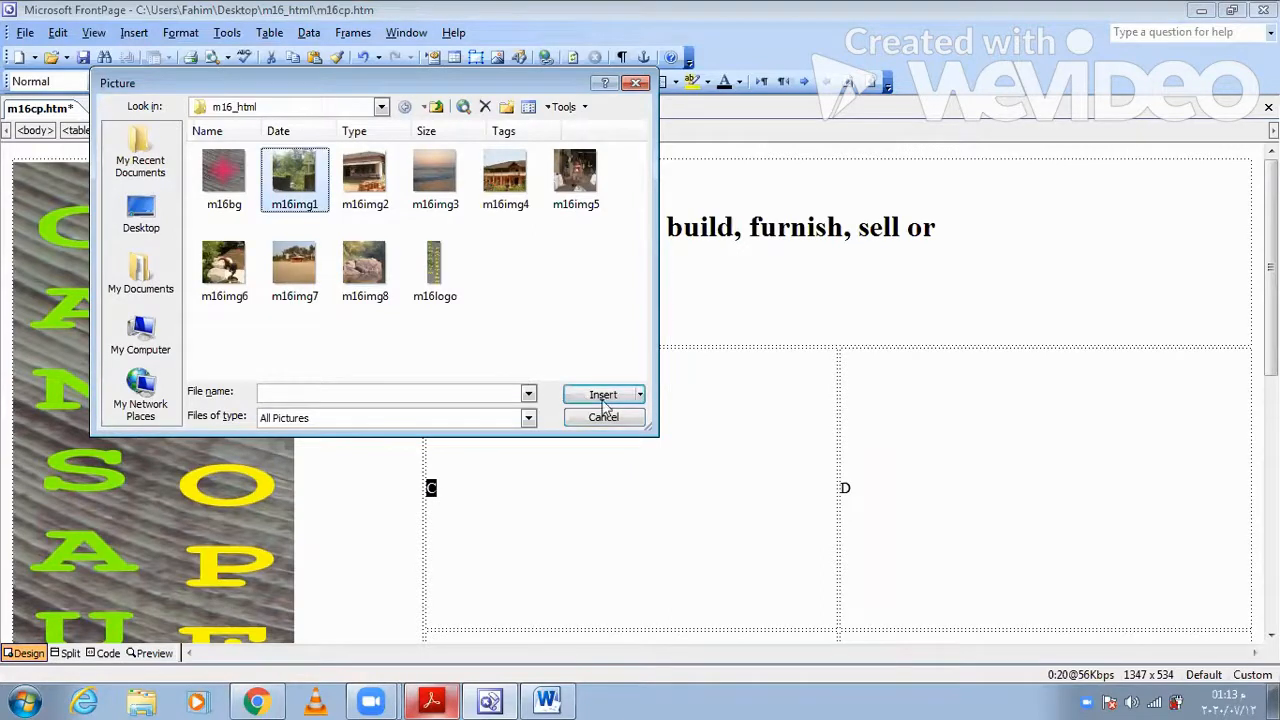
pyautogui.click(603, 395)
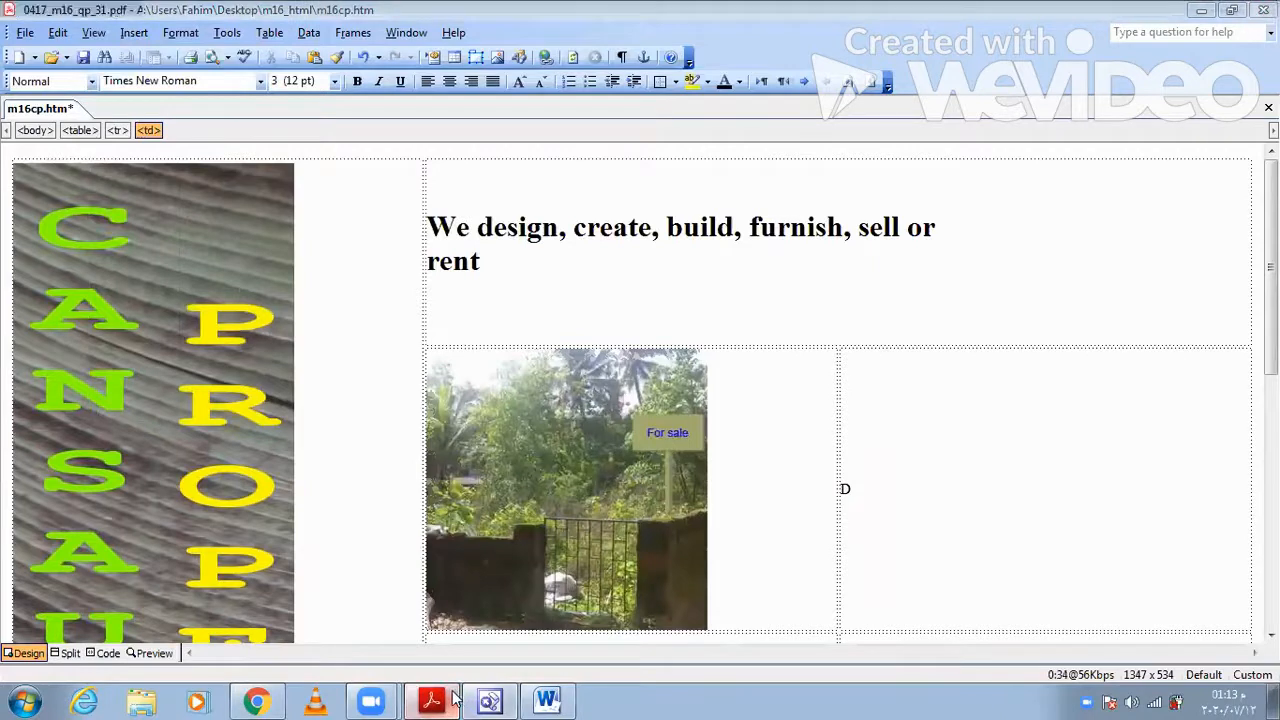
# - Check the cell D requirement in Acrobat Reader and replace the letter D in FrontPage with the m16img6 image of the builder
pyautogui.click(450, 700)
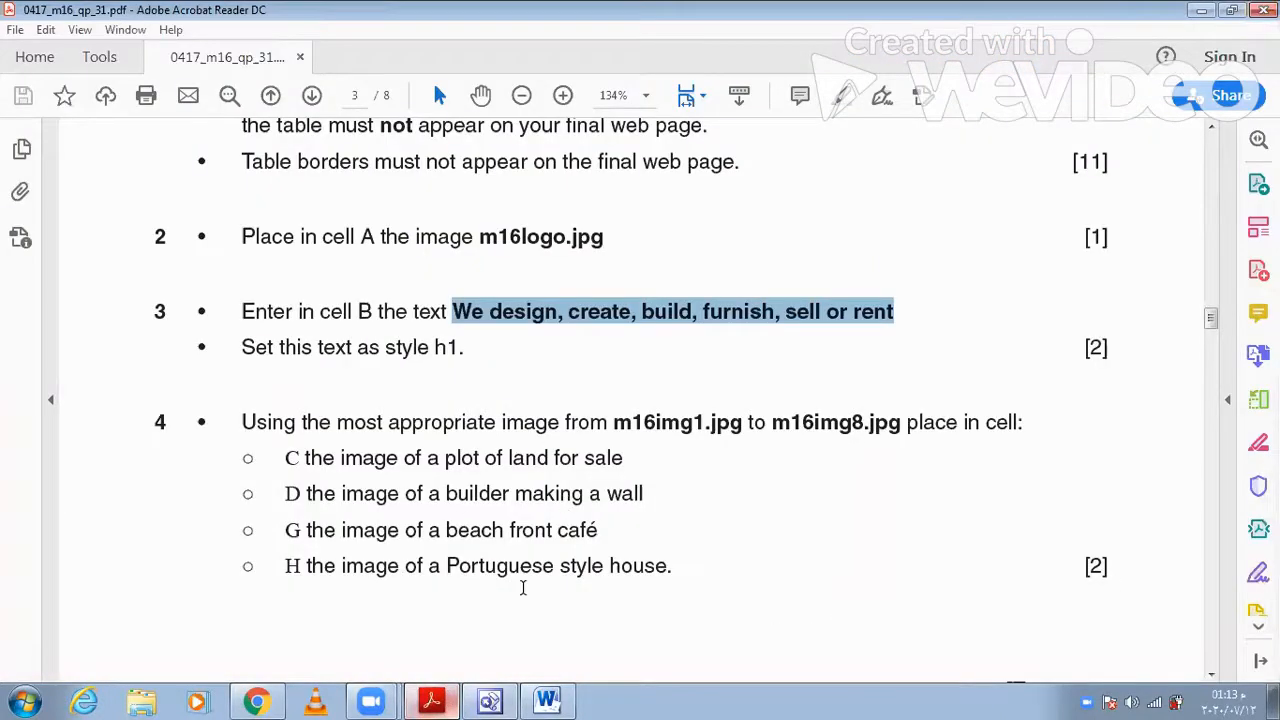
pyautogui.click(432, 697)
pyautogui.moveTo(886, 467); pyautogui.dragTo(838, 488)
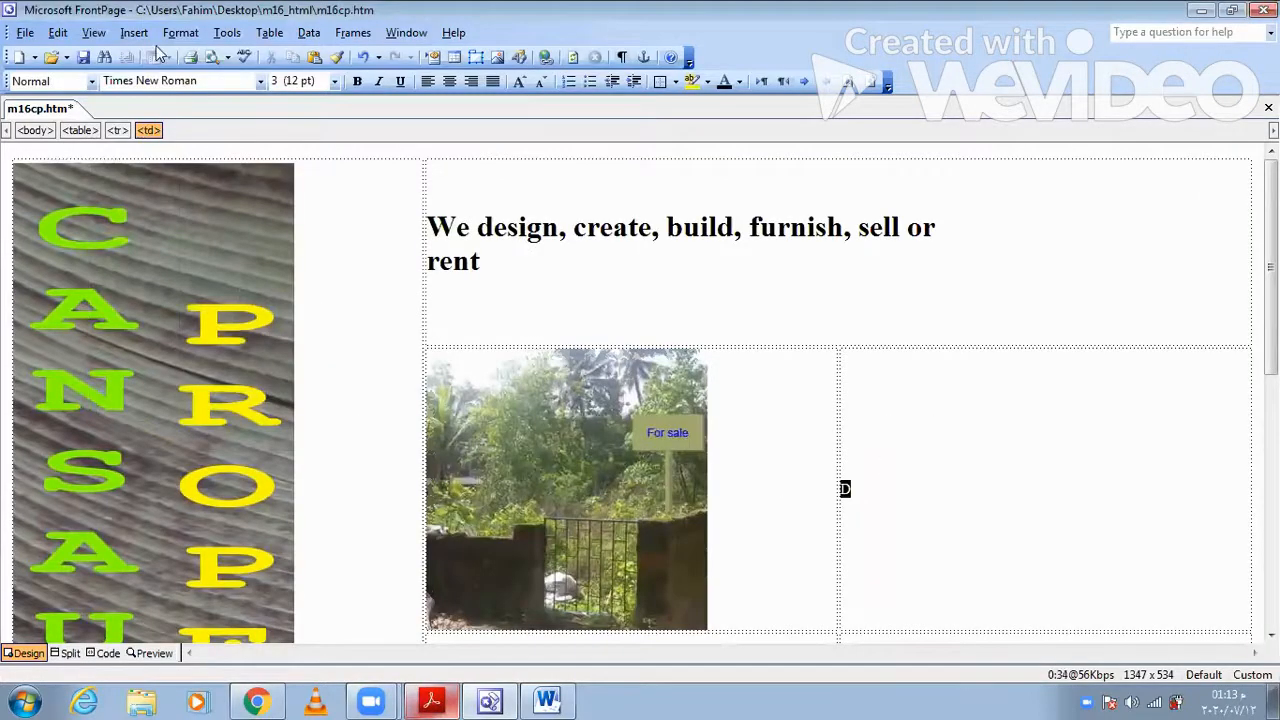
pyautogui.click(134, 32)
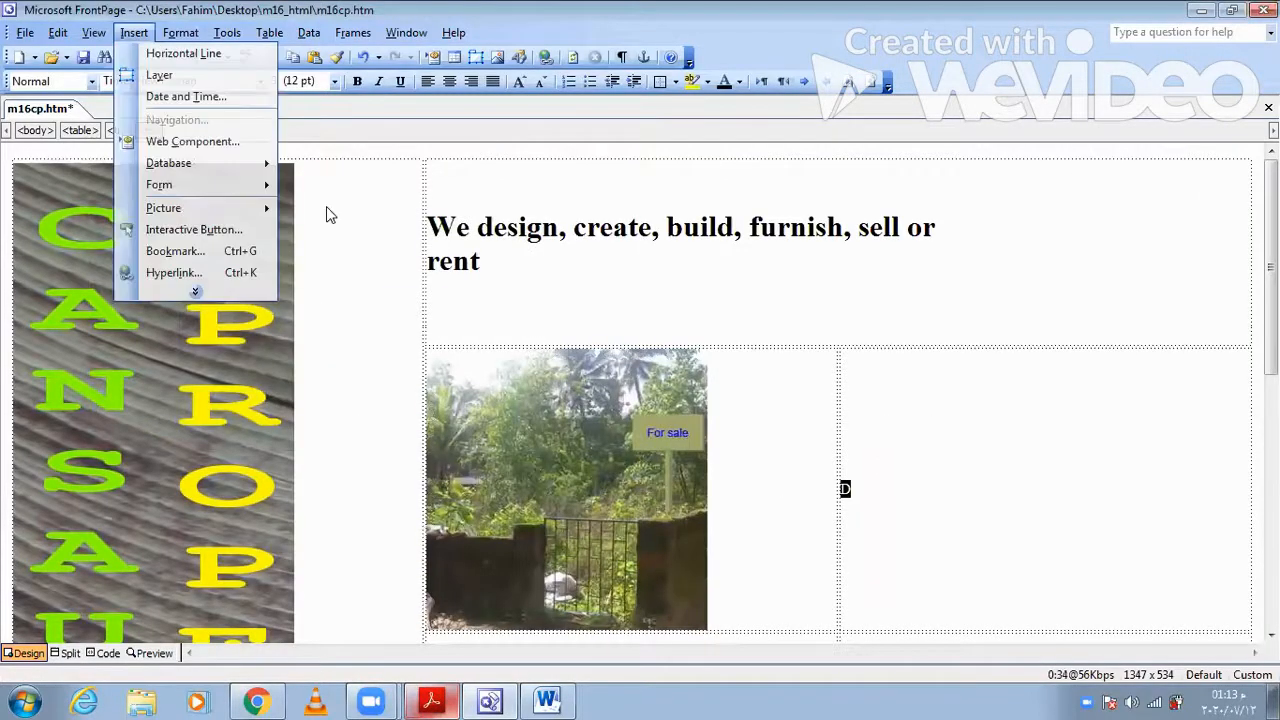
pyautogui.moveTo(197, 208)
pyautogui.click(332, 231)
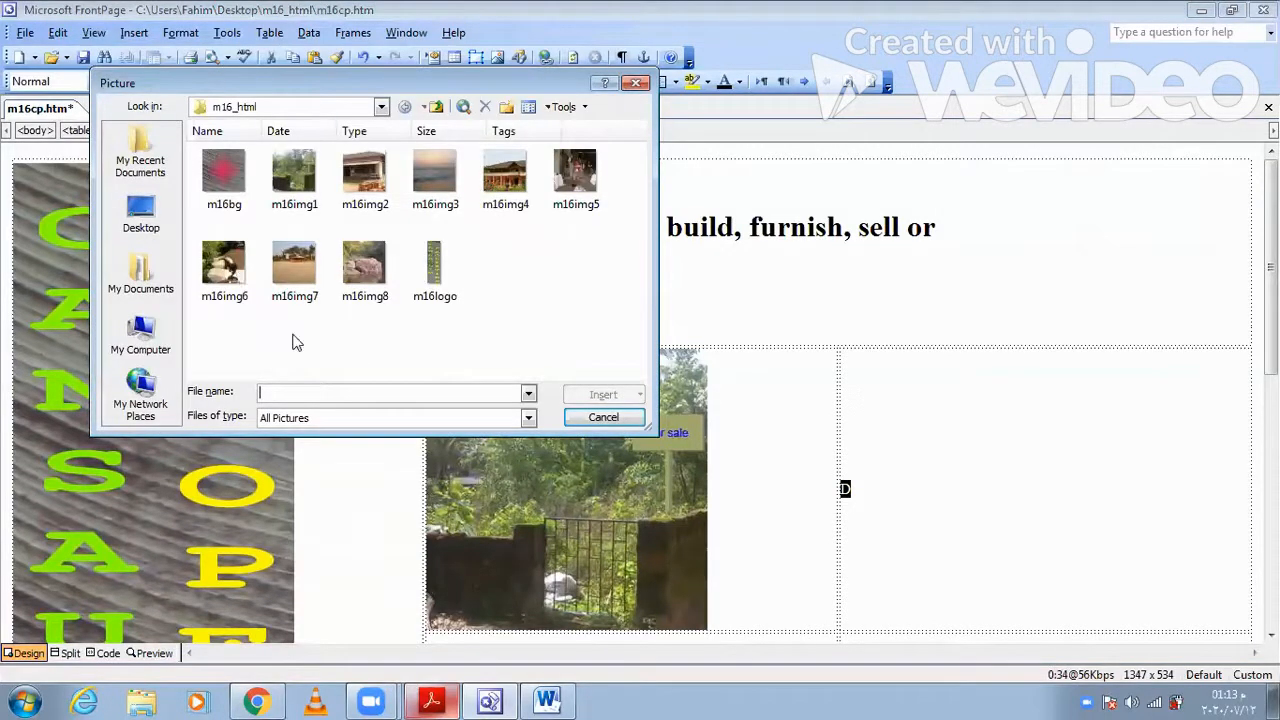
pyautogui.click(240, 300)
pyautogui.click(603, 395)
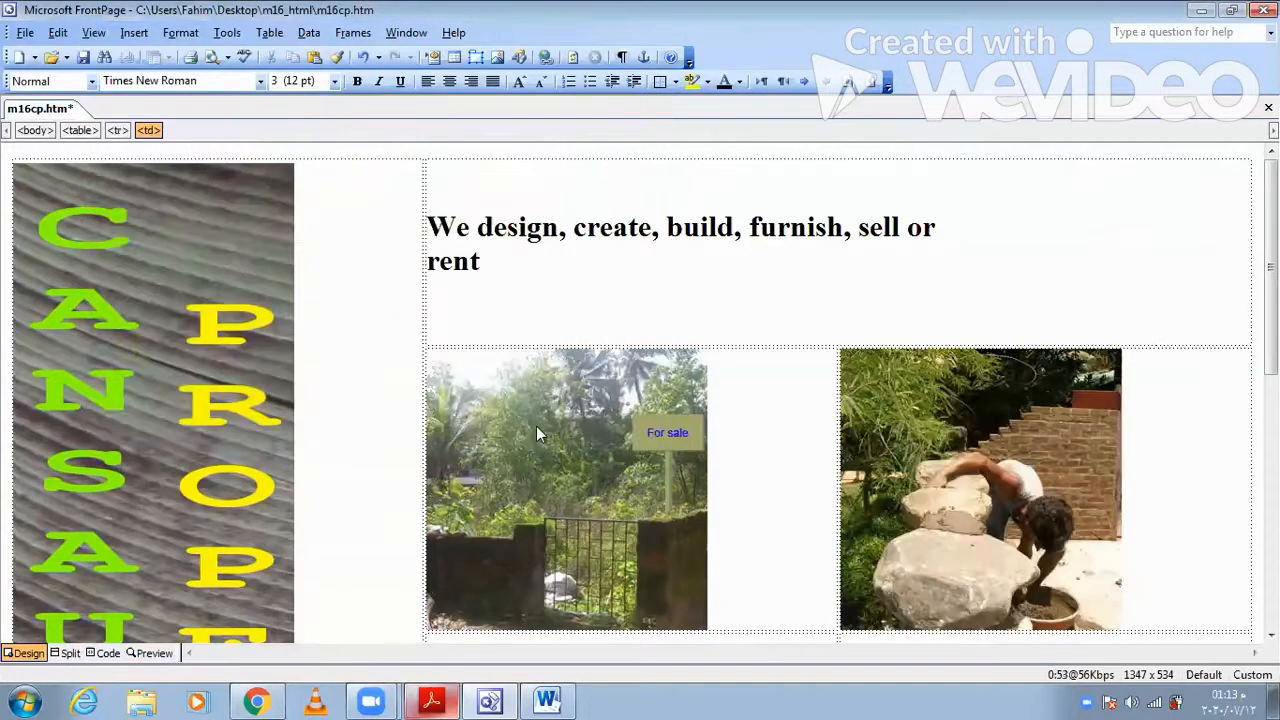
# - Check the cell G requirement in Acrobat Reader and replace the letter G in FrontPage with the m16img7 beach front café image
pyautogui.click(433, 697)
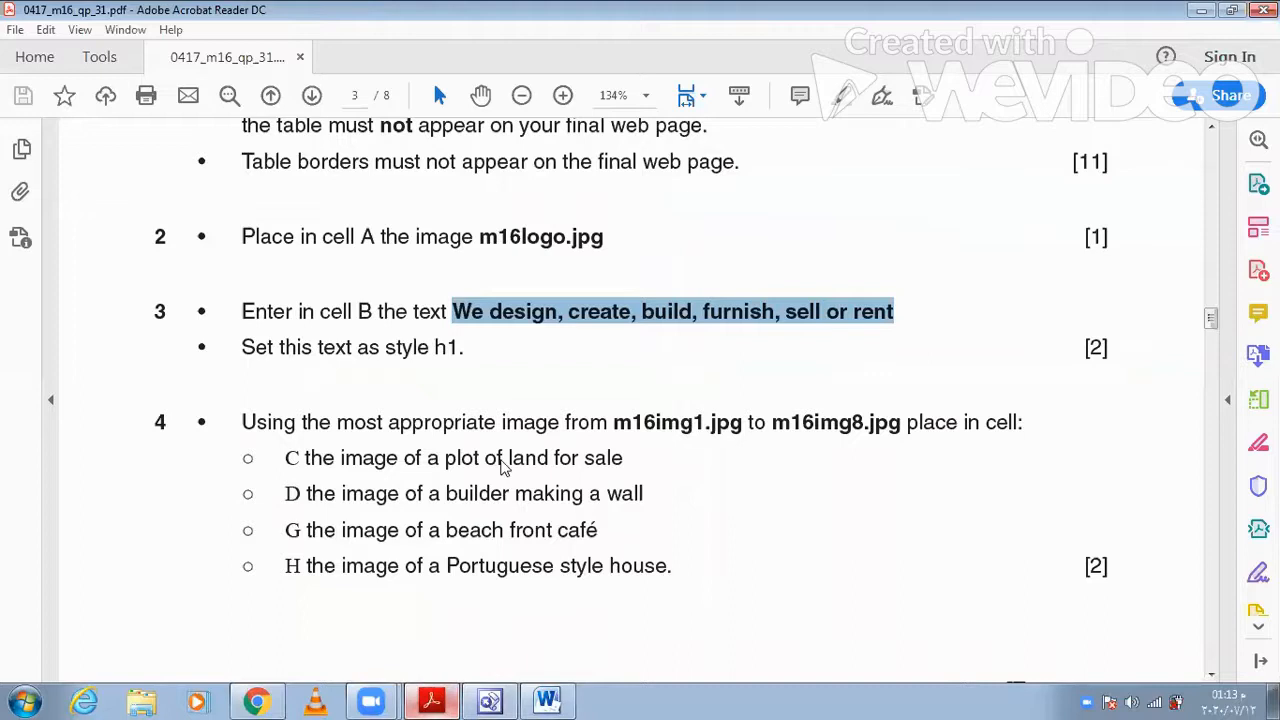
pyautogui.hotkey('alt', 'Tab')
pyautogui.scroll(-3, 472, 598)
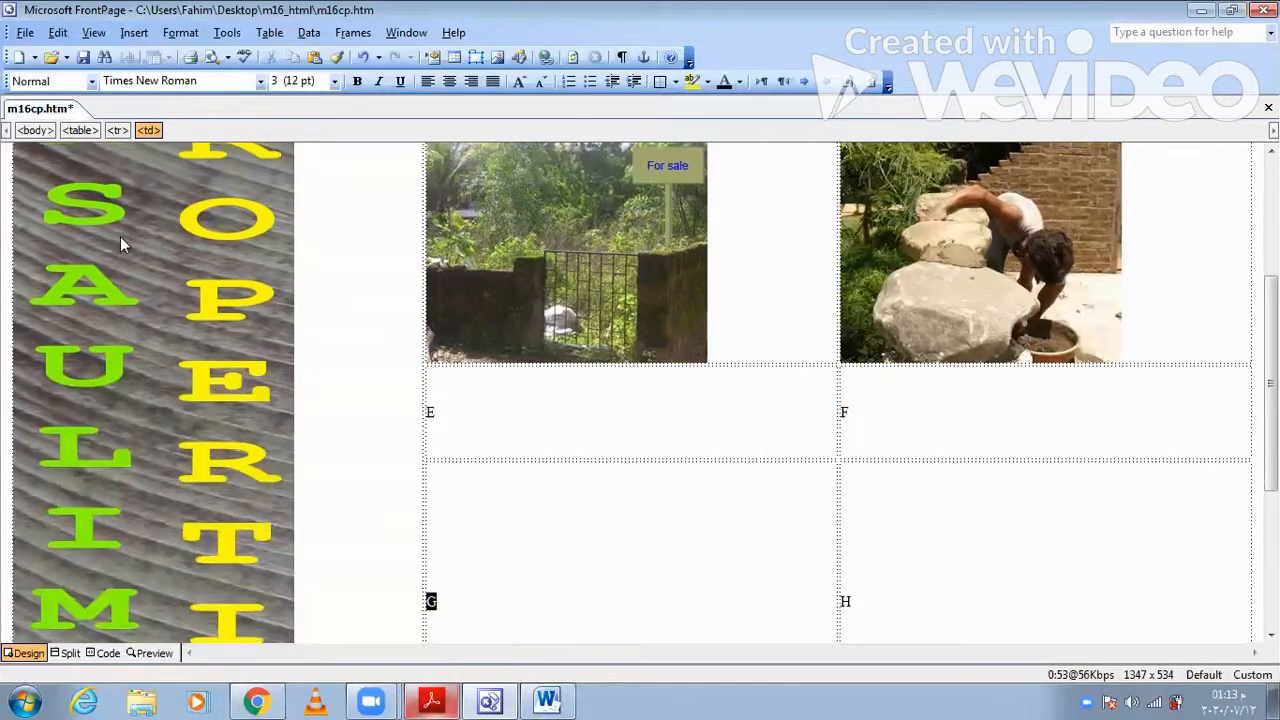
pyautogui.click(133, 33)
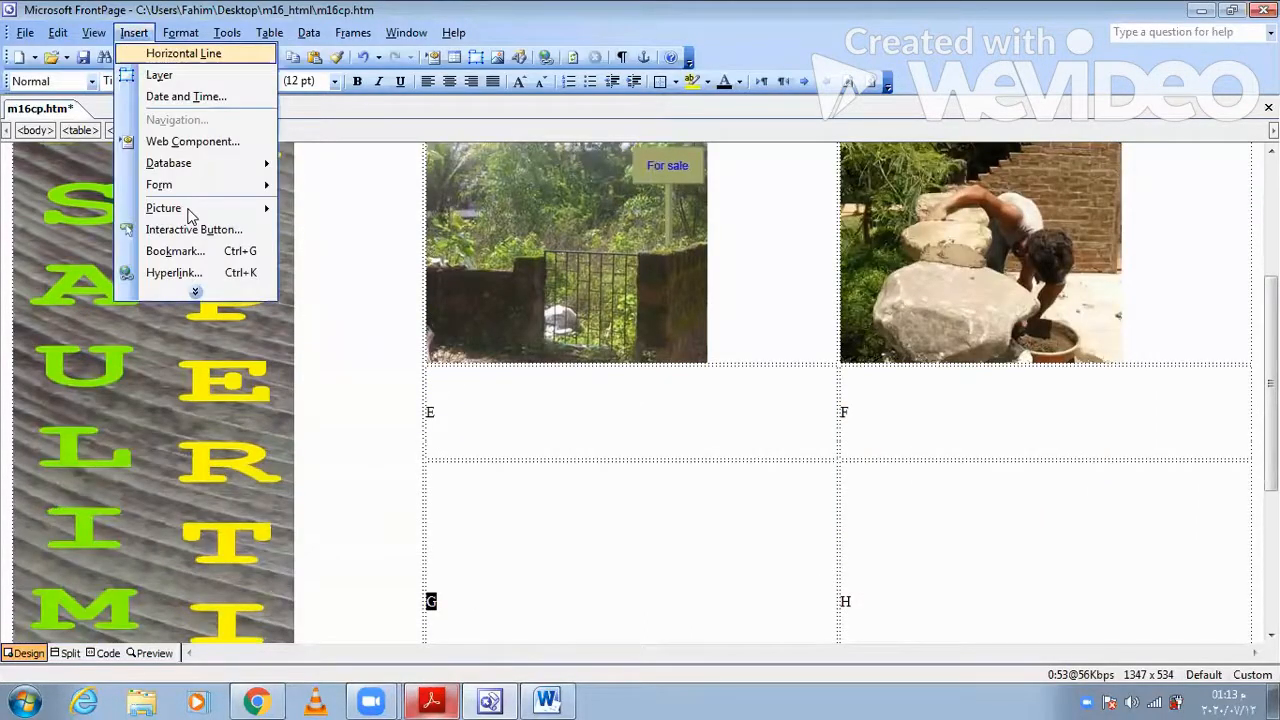
pyautogui.click(410, 244)
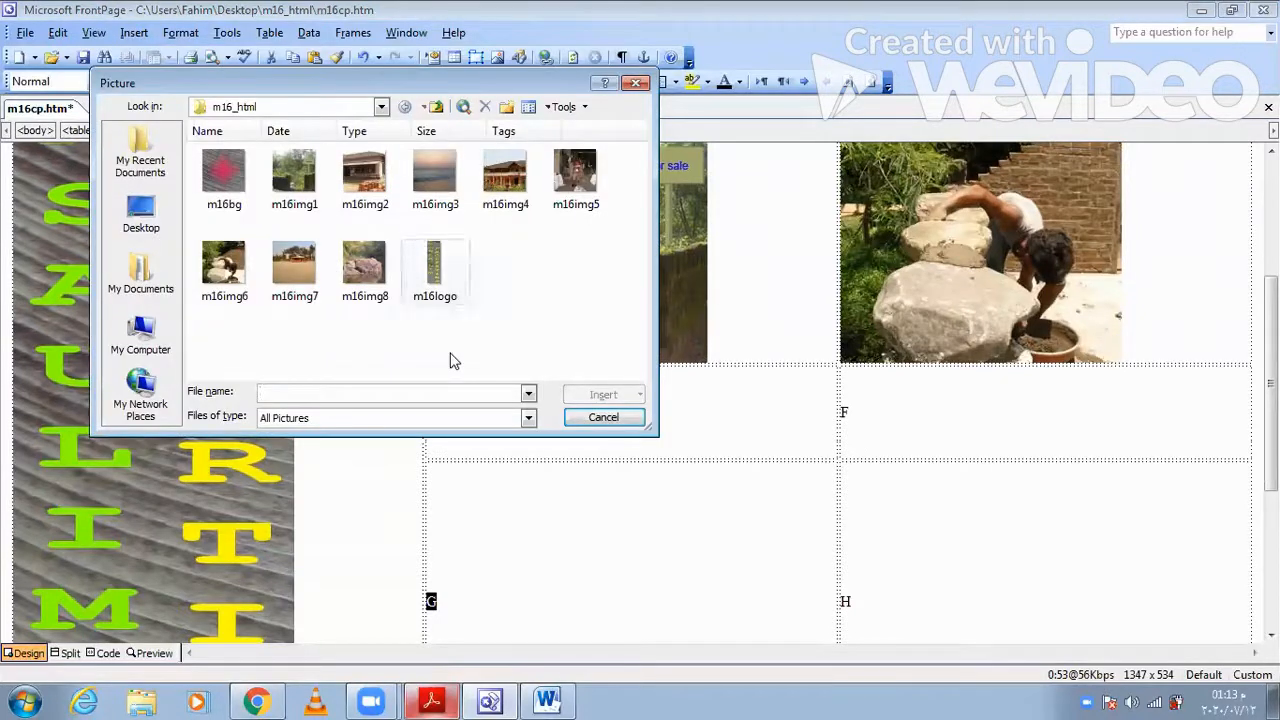
pyautogui.click(293, 268)
pyautogui.click(598, 400)
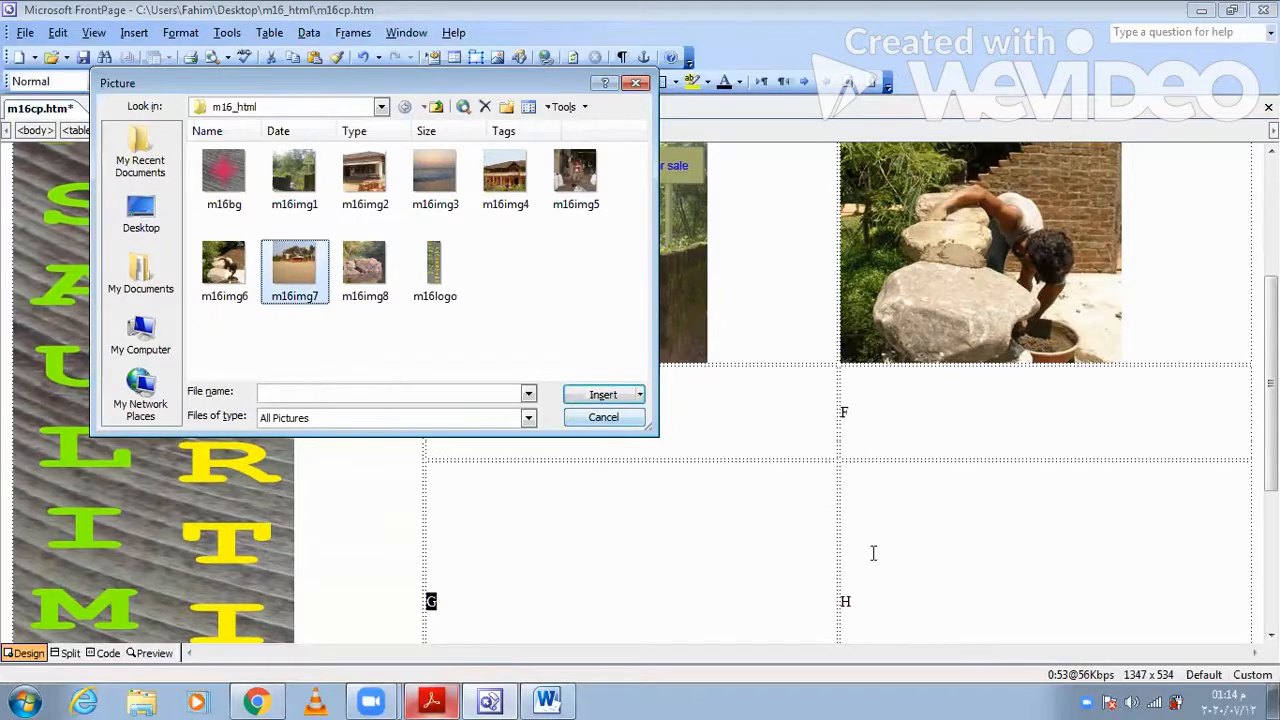
# - Check the cell H requirement in Acrobat Reader and replace the letter H in FrontPage with the m16img4 image of the Portuguese style house
pyautogui.doubleClick(845, 498)
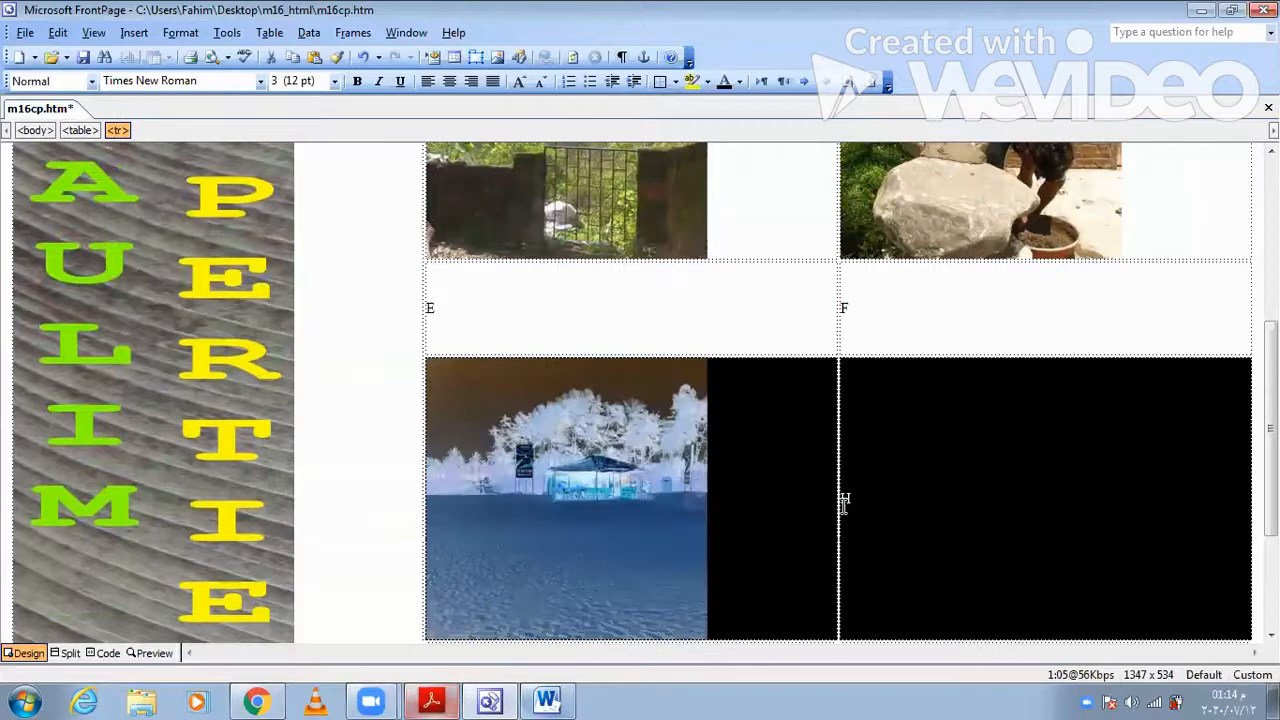
pyautogui.doubleClick(845, 502)
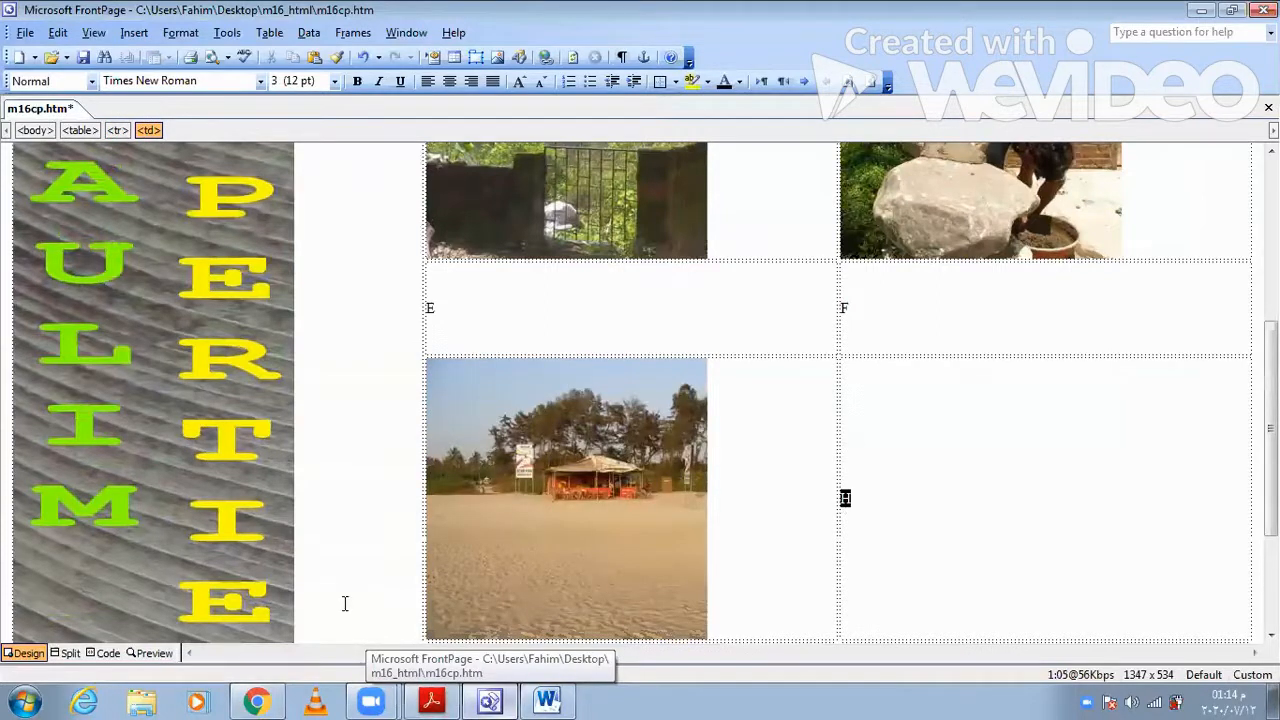
pyautogui.click(431, 699)
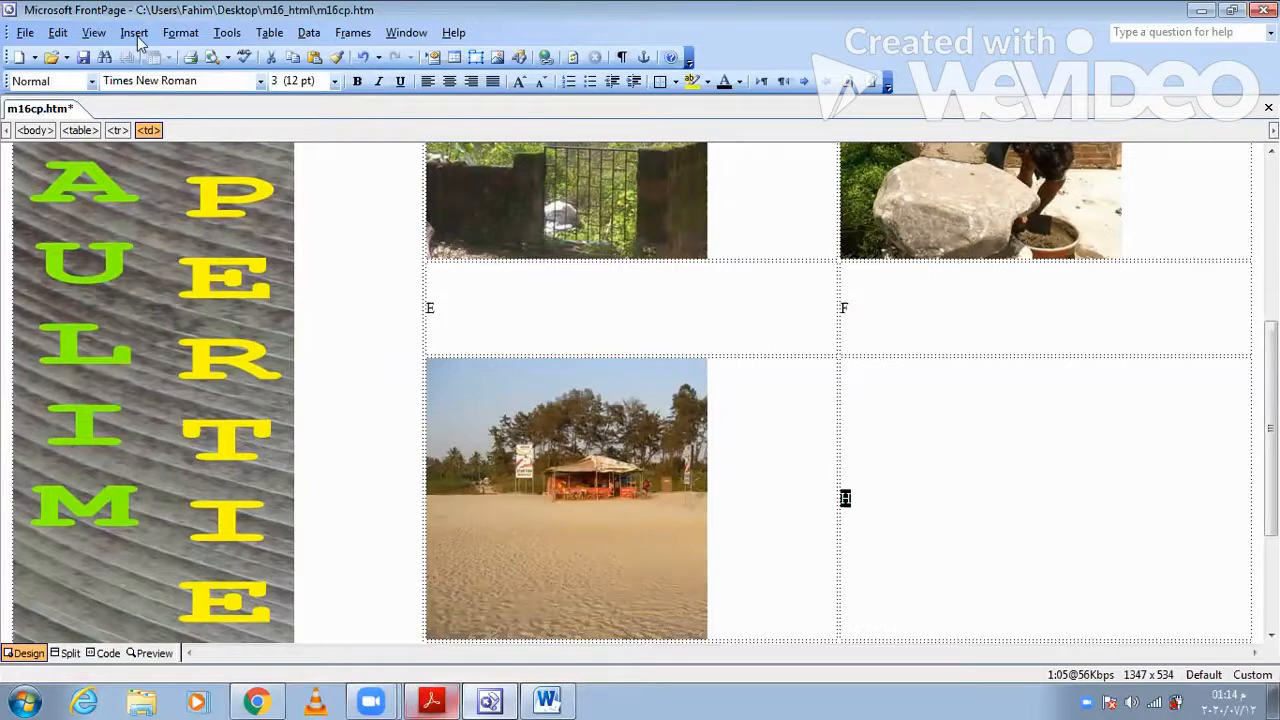
pyautogui.hotkey('alt', 'i')
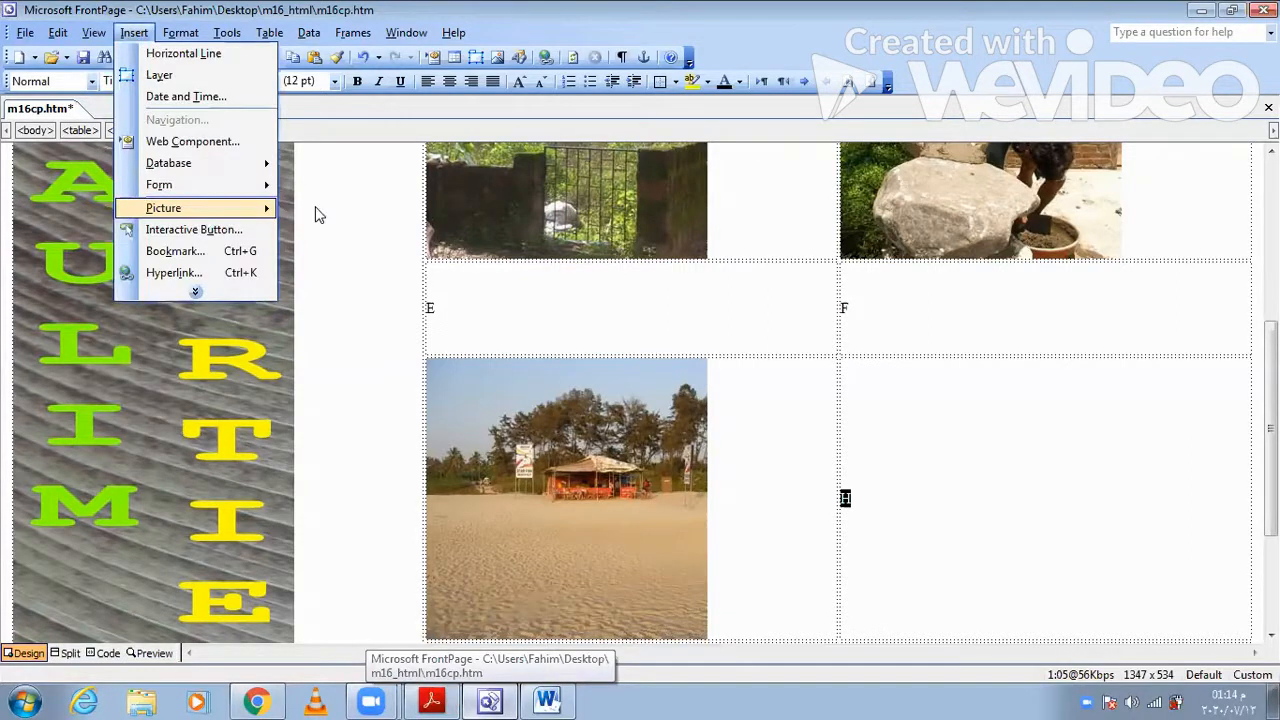
pyautogui.moveTo(240, 208)
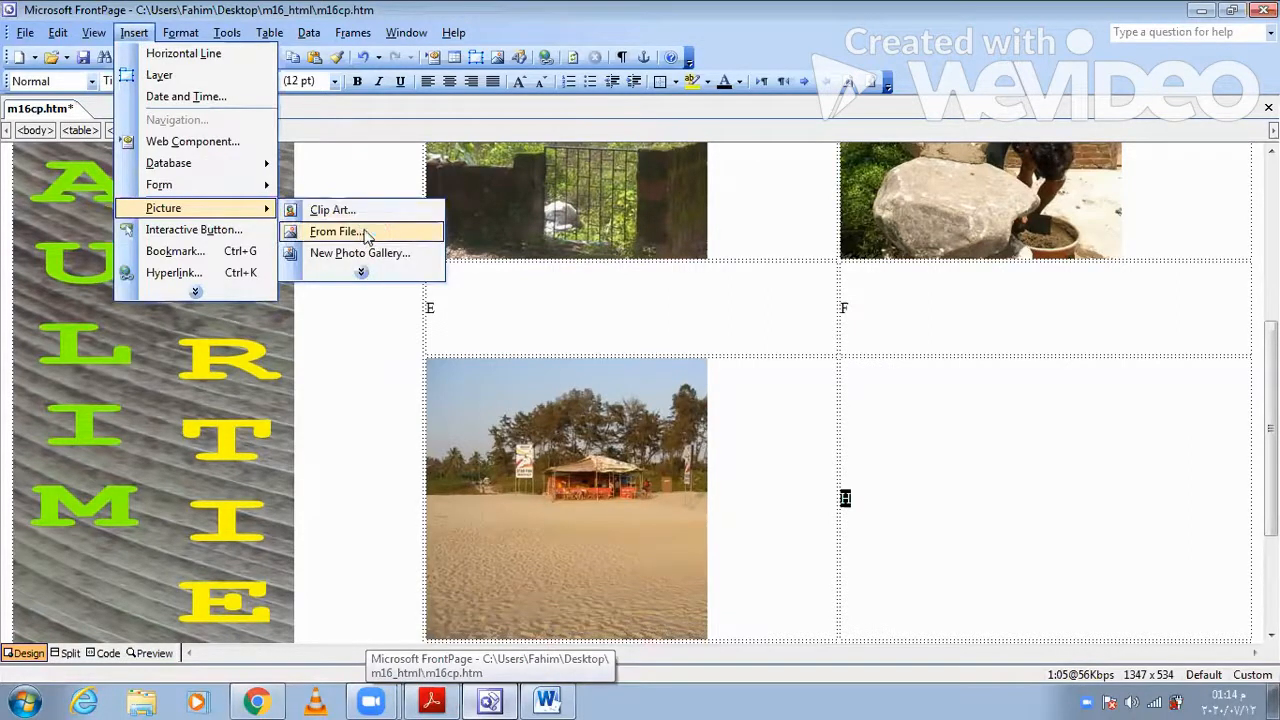
pyautogui.click(366, 234)
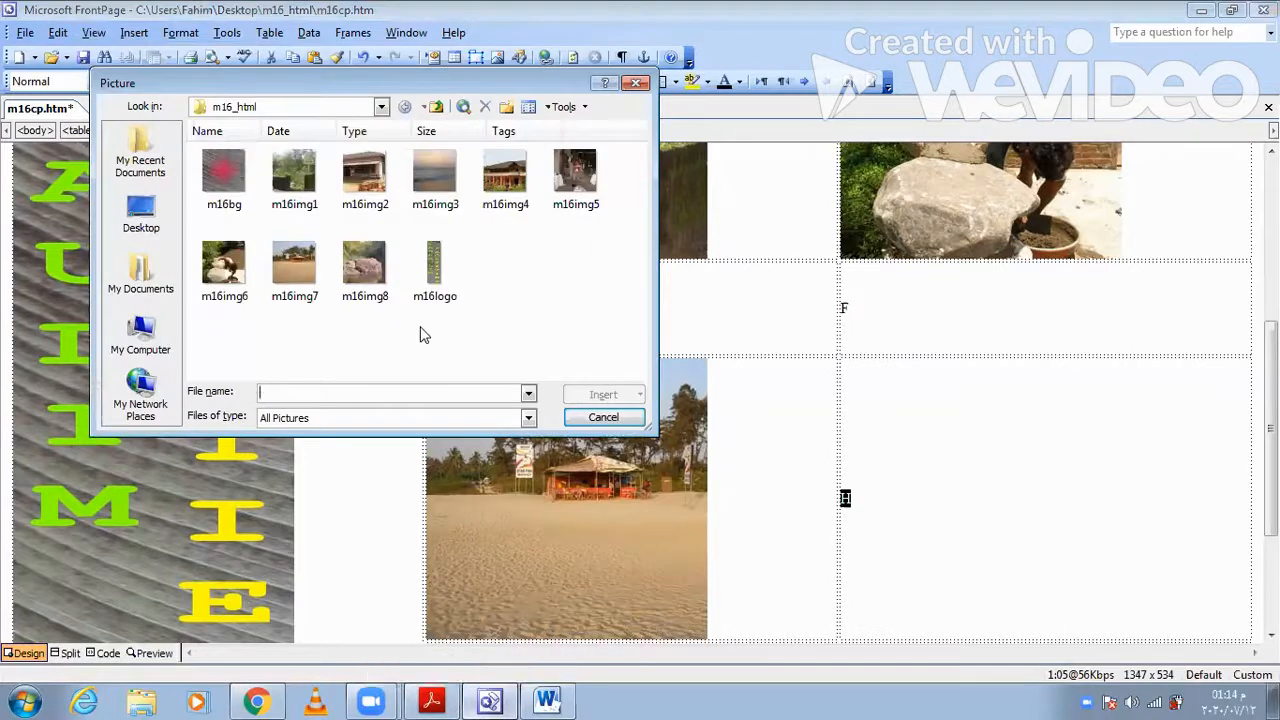
pyautogui.click(505, 175)
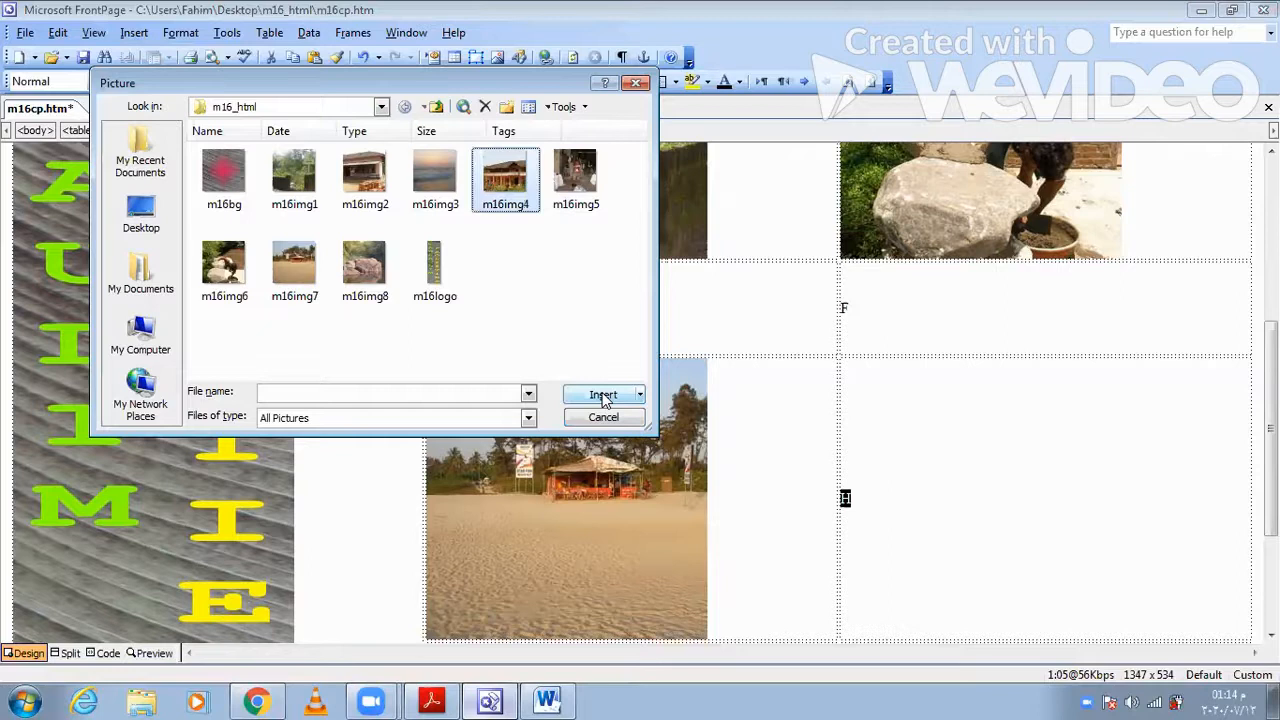
pyautogui.click(604, 396)
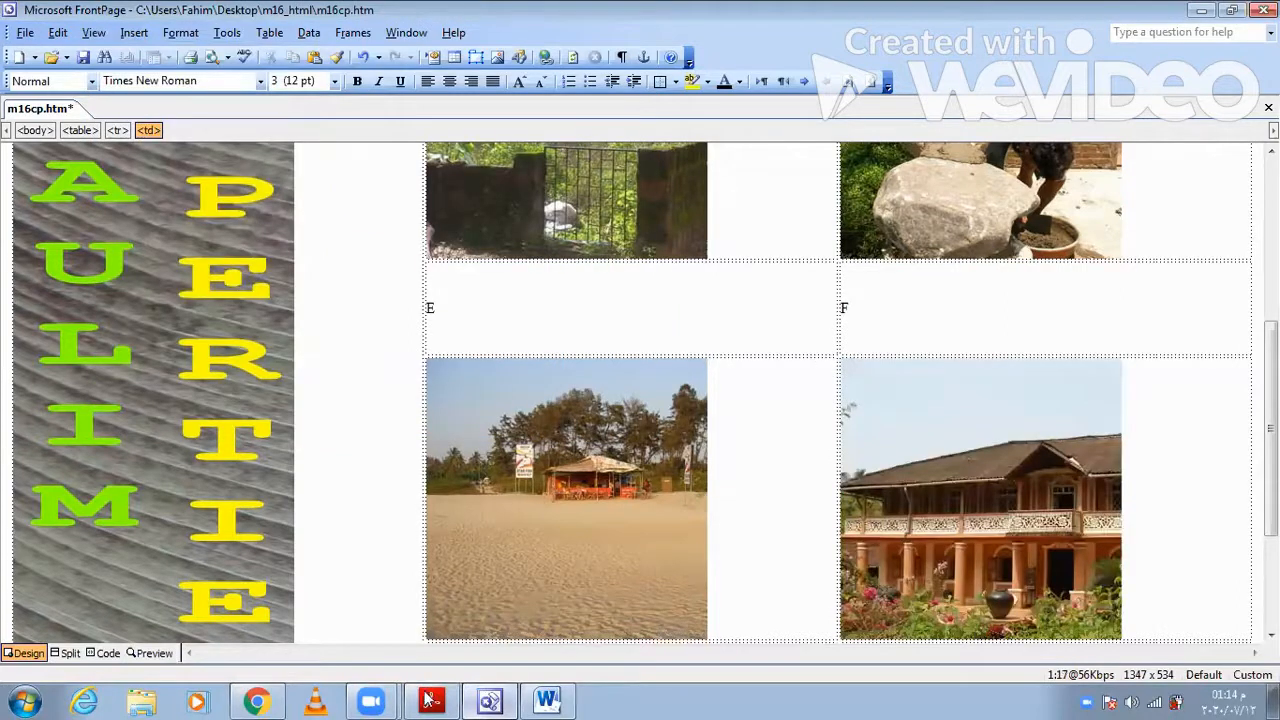
# - Read question 5 in Acrobat Reader and copy the phrase "plot of land for sale" from the cell C line of question 4
pyautogui.hotkey('alt', 'Tab')
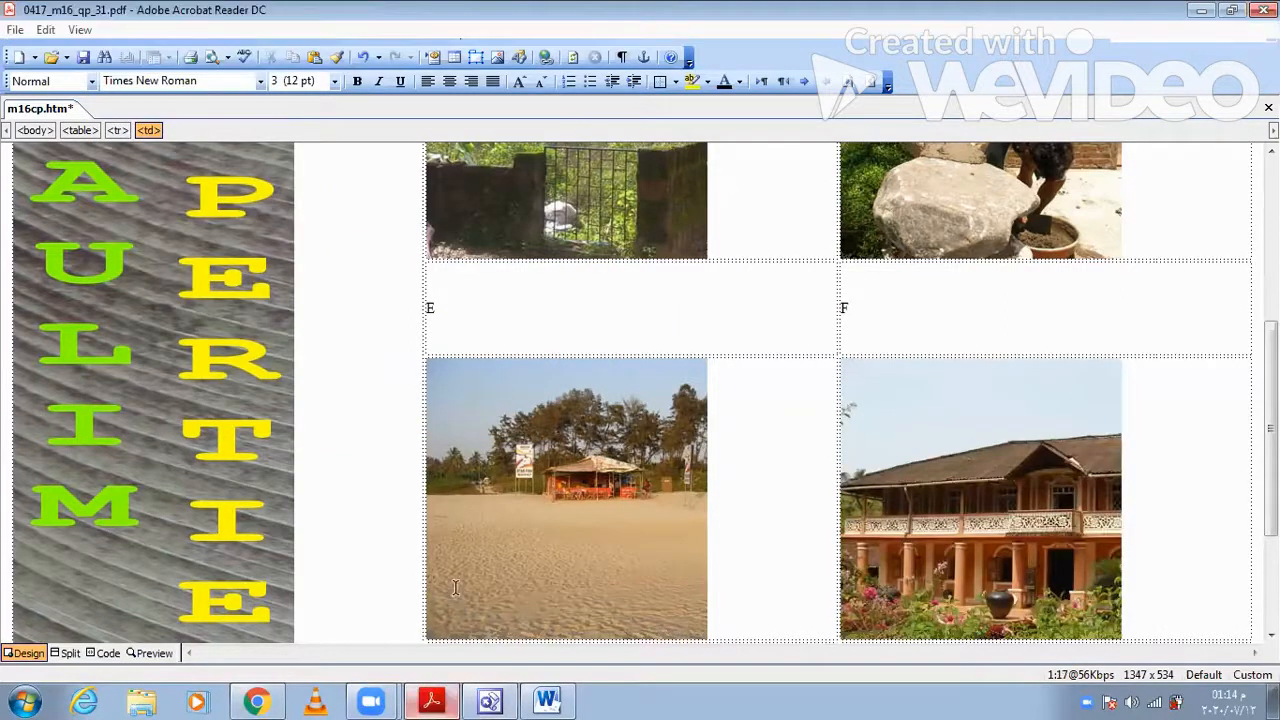
pyautogui.scroll(-2, 455, 587)
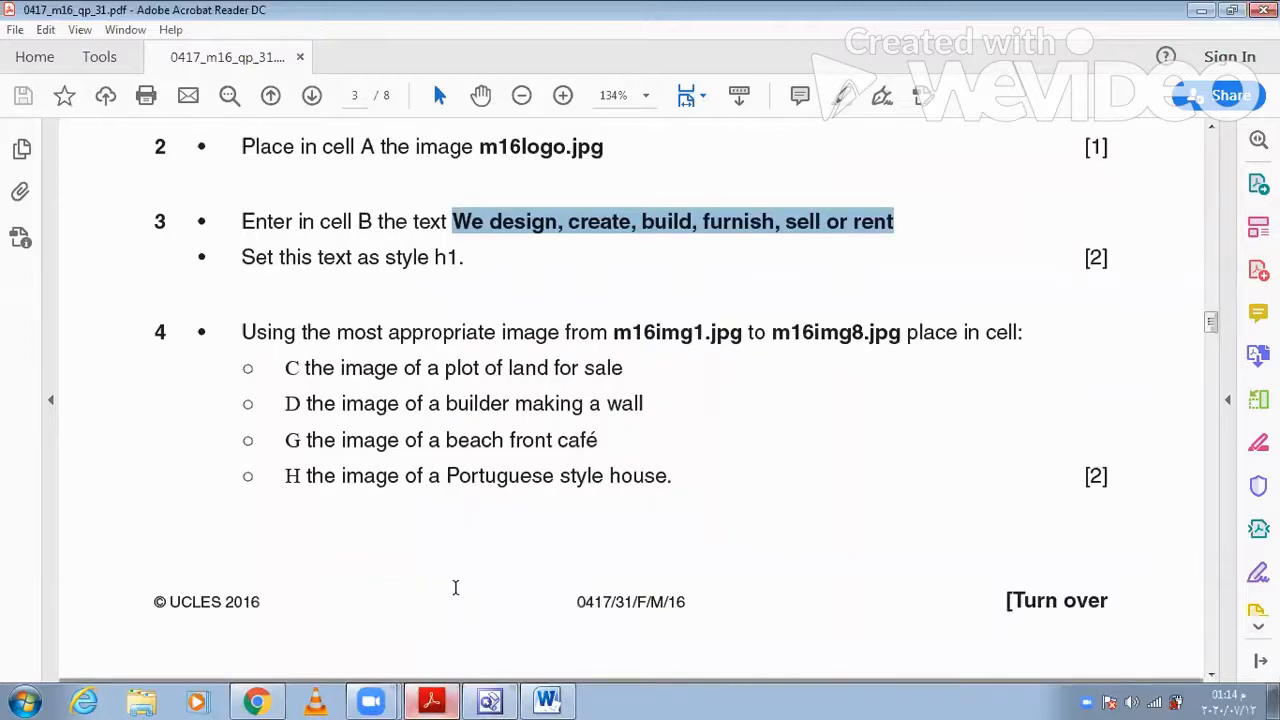
pyautogui.scroll(-7, 314, 428)
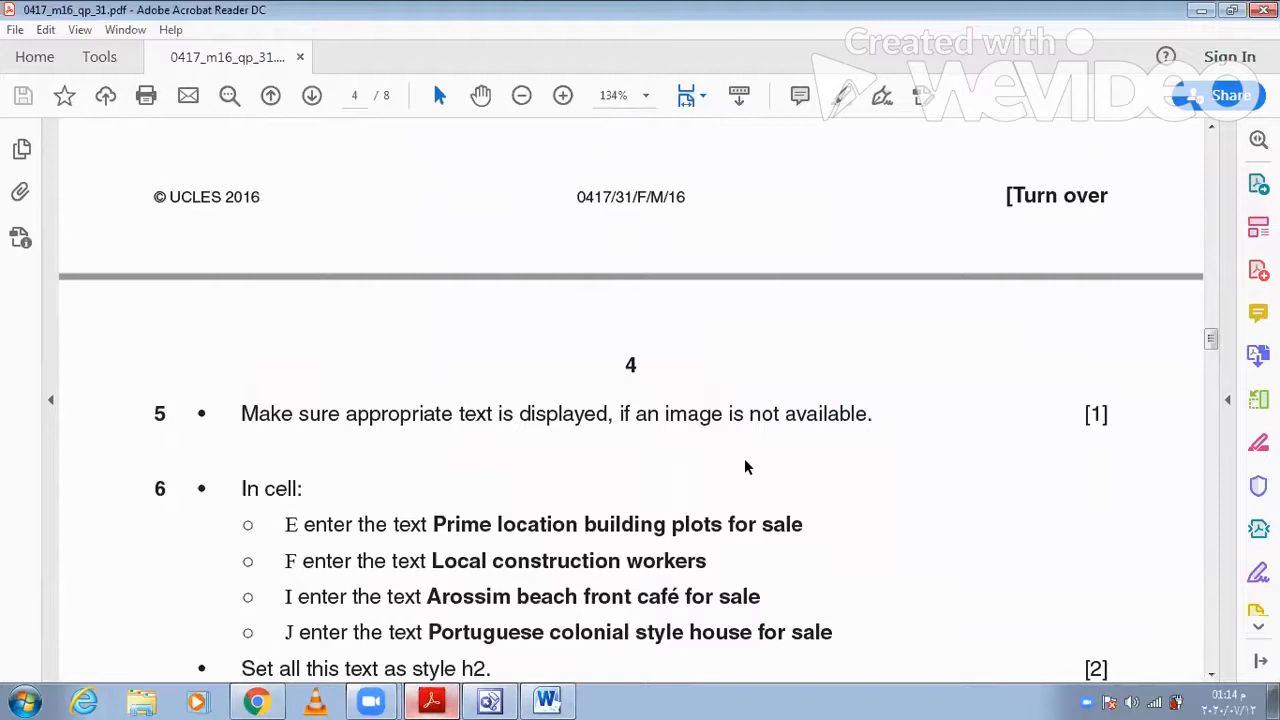
pyautogui.scroll(1, 757, 494)
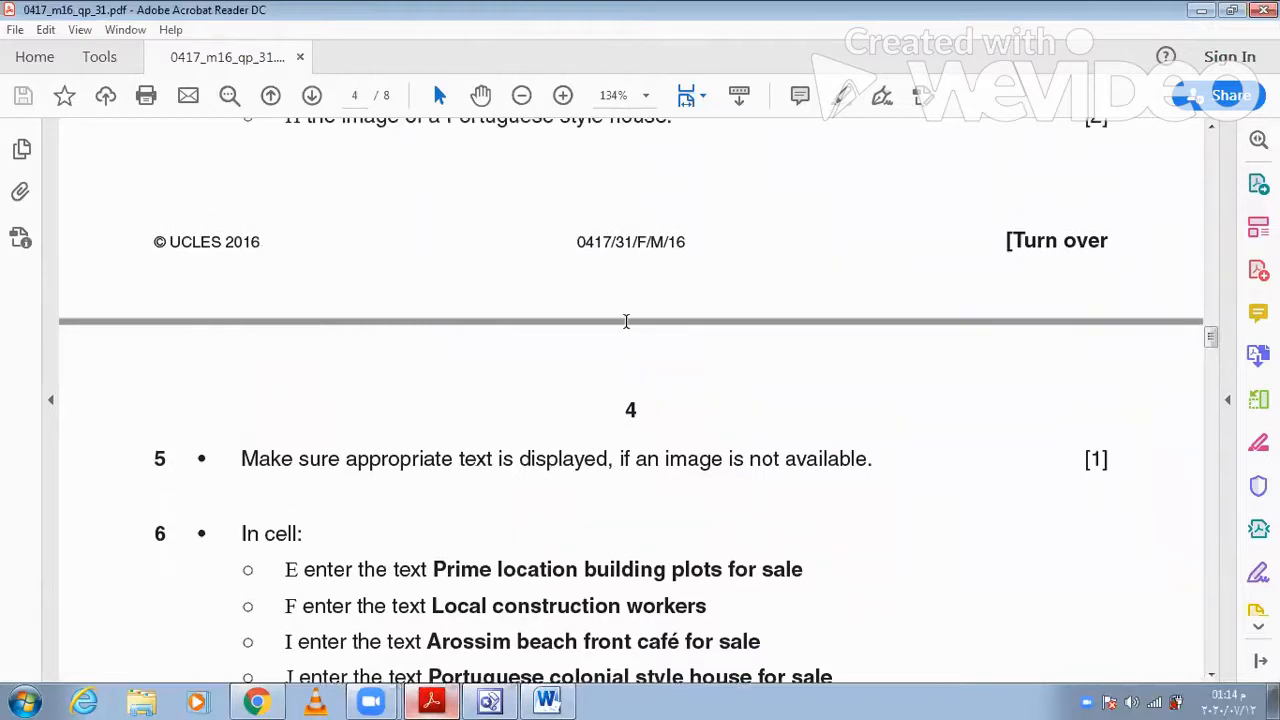
pyautogui.scroll(6, 757, 497)
pyautogui.click(630, 283)
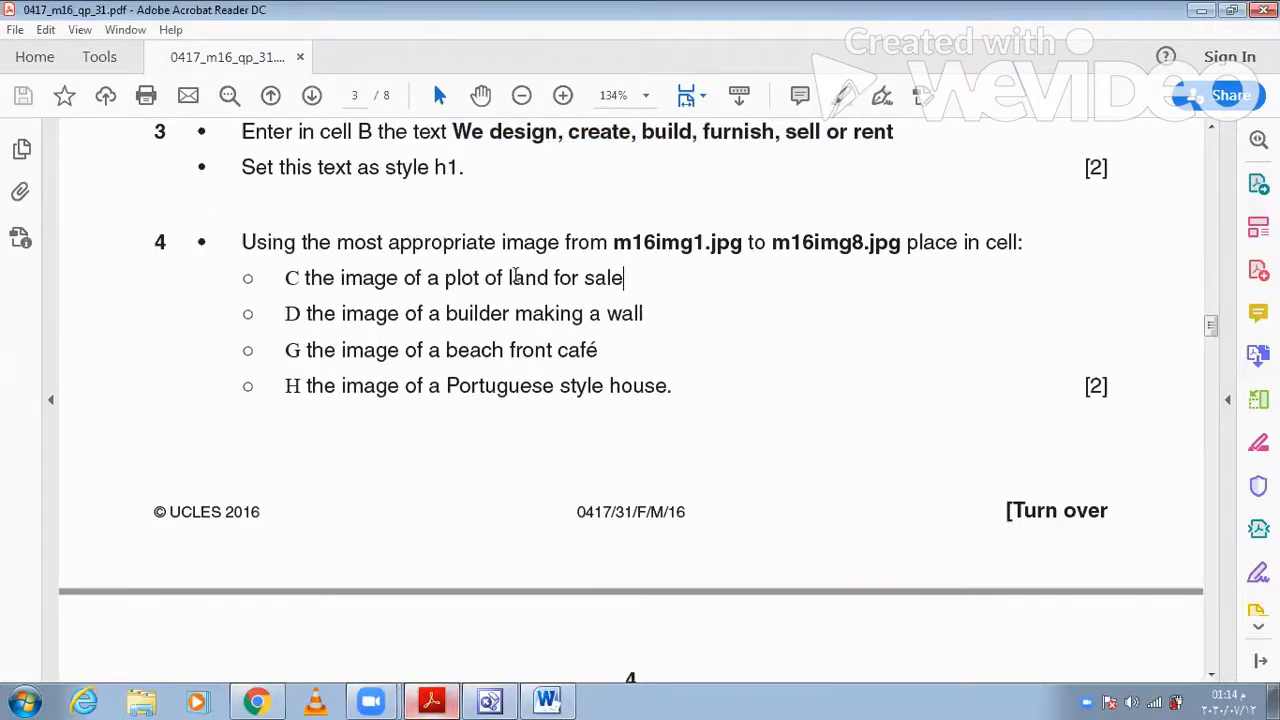
pyautogui.moveTo(626, 280); pyautogui.dragTo(445, 280)
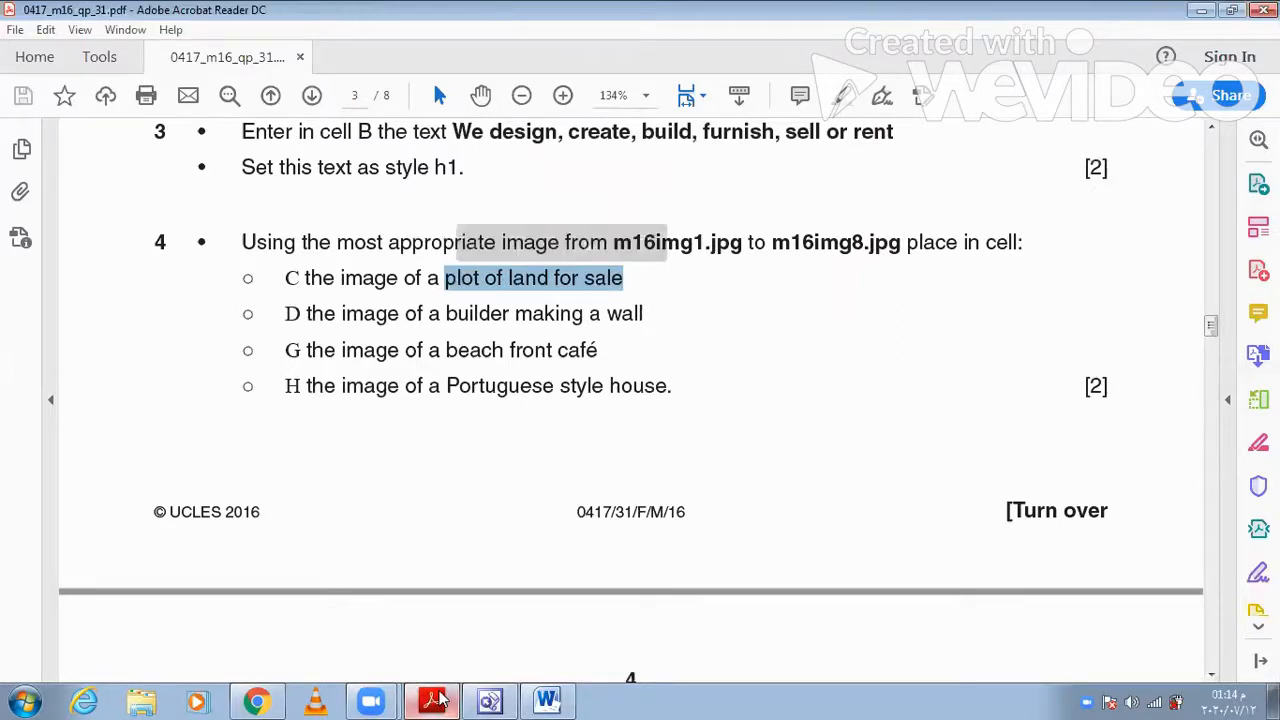
# - Return to FrontPage and set the alternative text of the m16img1 land image in cell C to "plot for sale"
pyautogui.click(435, 700)
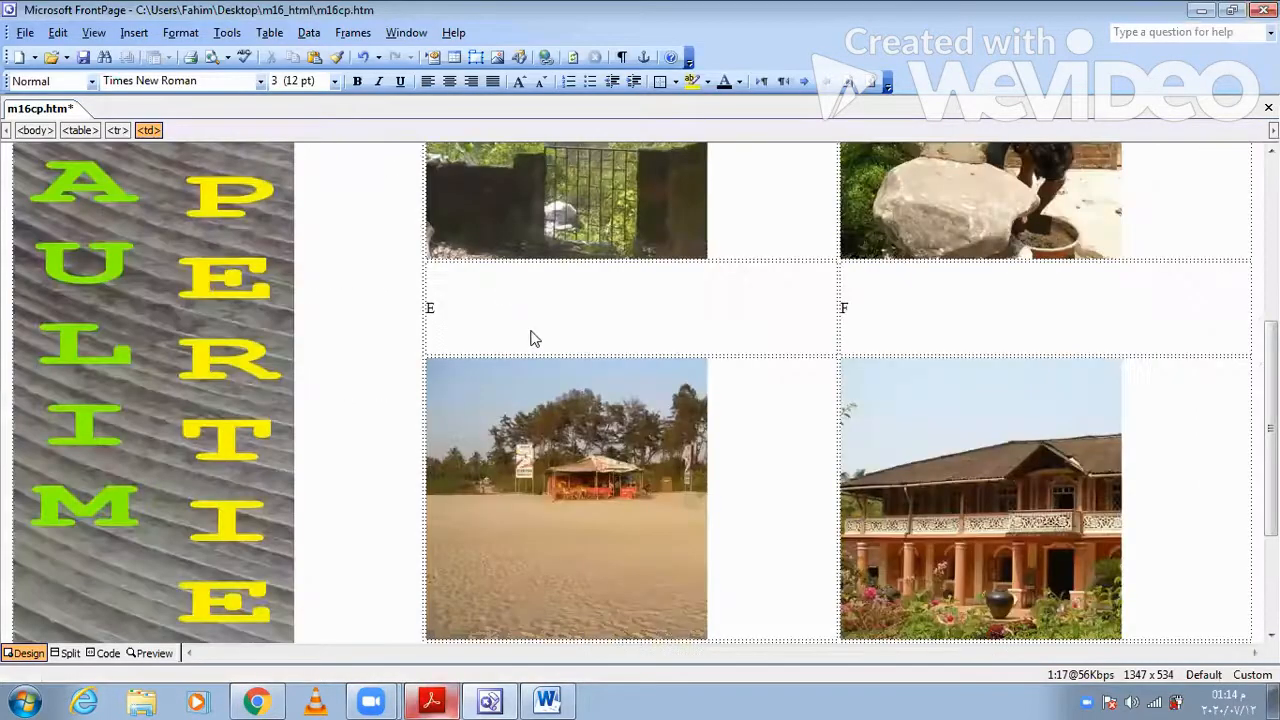
pyautogui.scroll(5, 533, 338)
pyautogui.rightClick(540, 377)
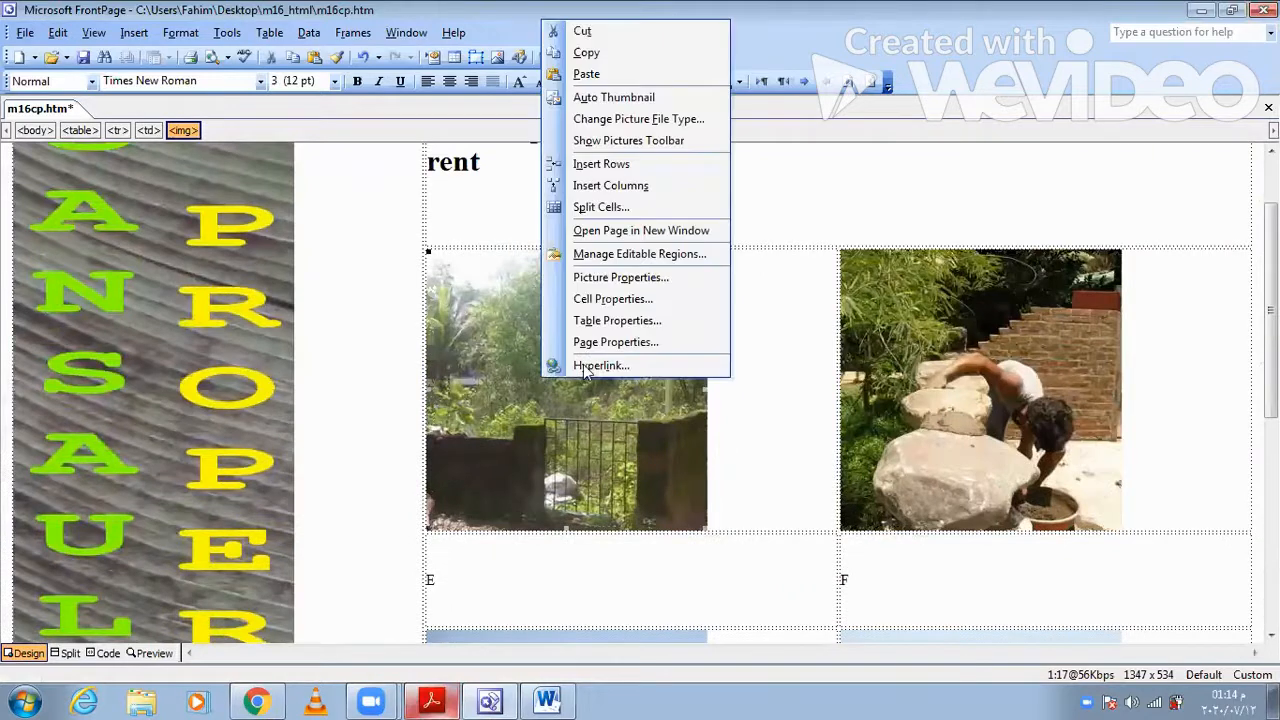
pyautogui.click(617, 279)
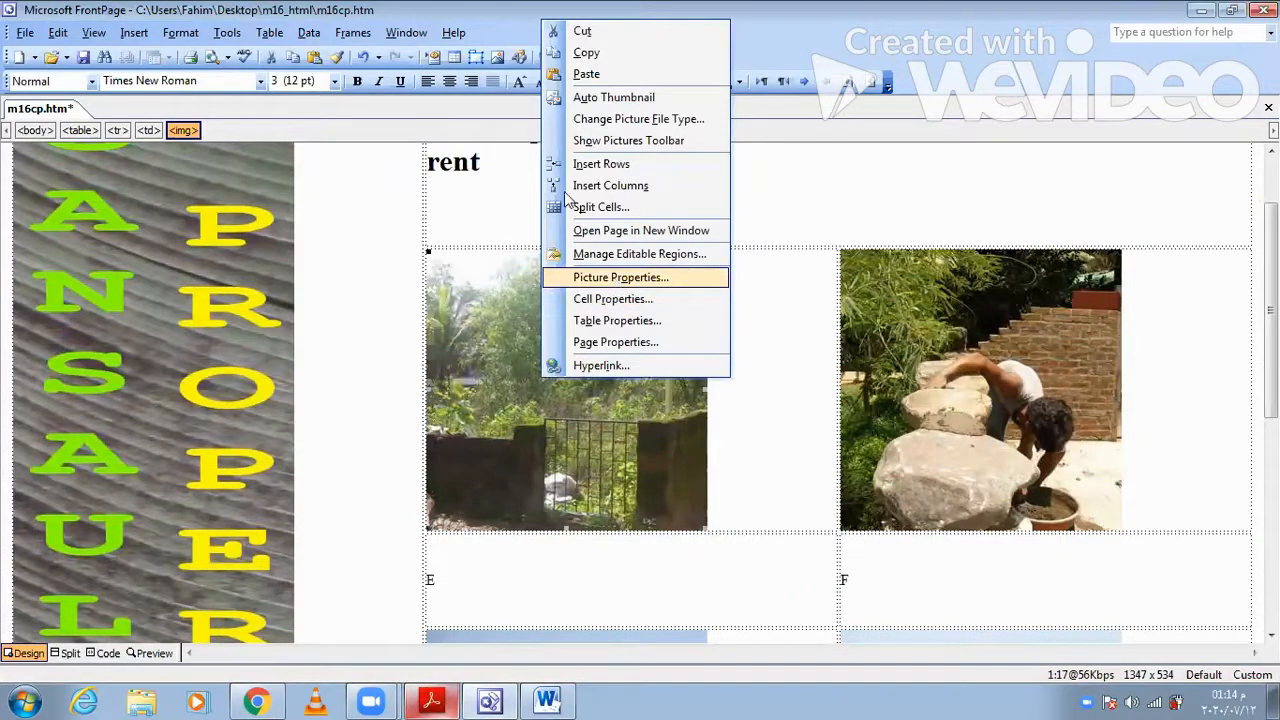
pyautogui.click(540, 187)
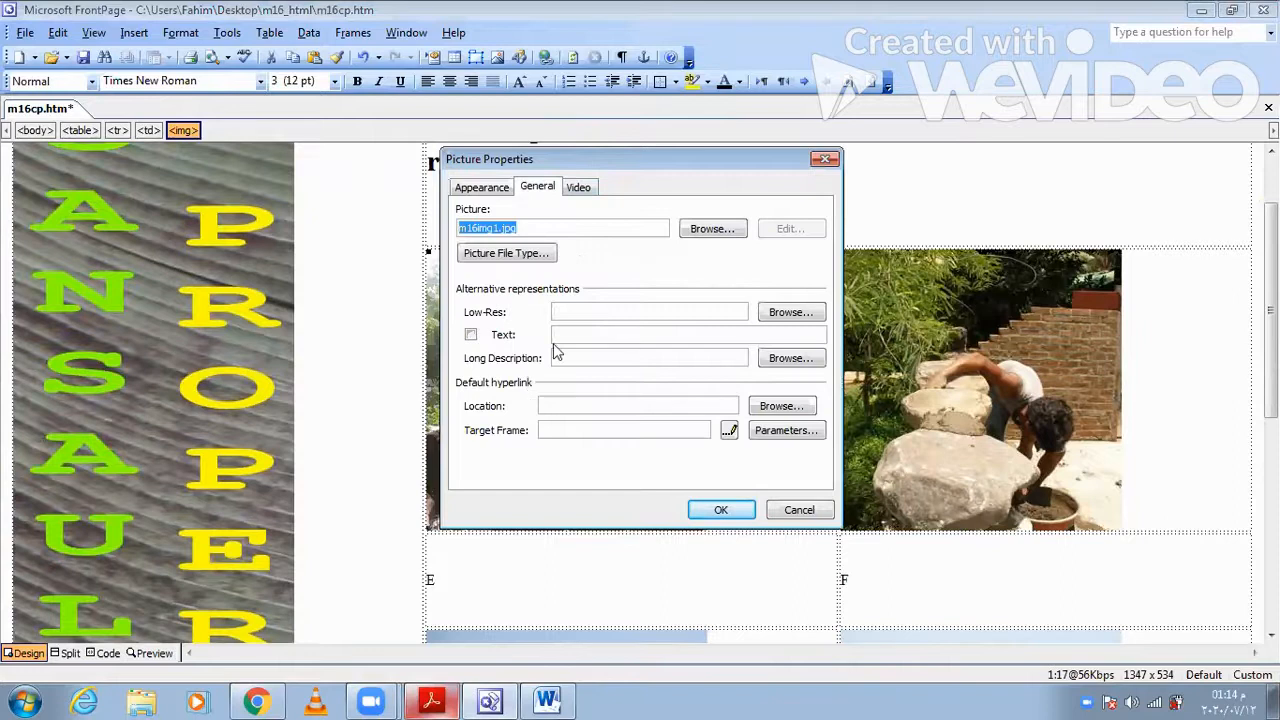
pyautogui.click(556, 338)
pyautogui.write('plo')
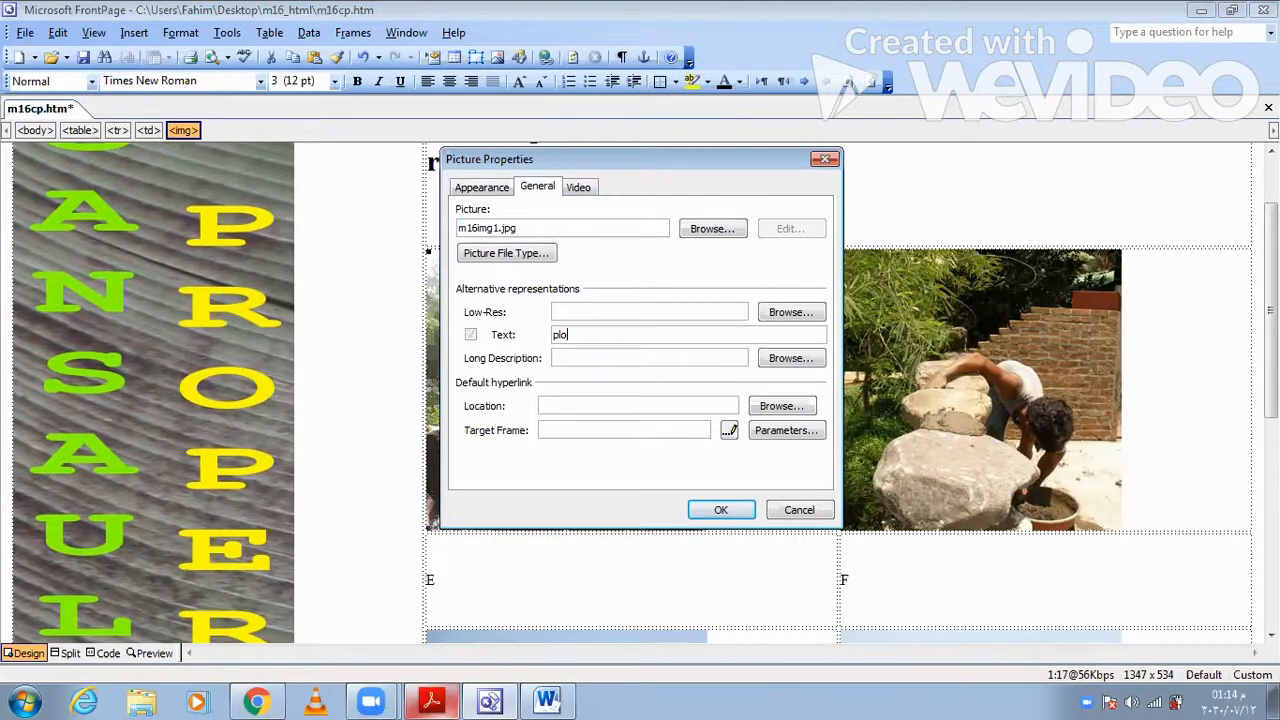
pyautogui.write('t for saa')
pyautogui.press('BackSpace')
pyautogui.write('le')
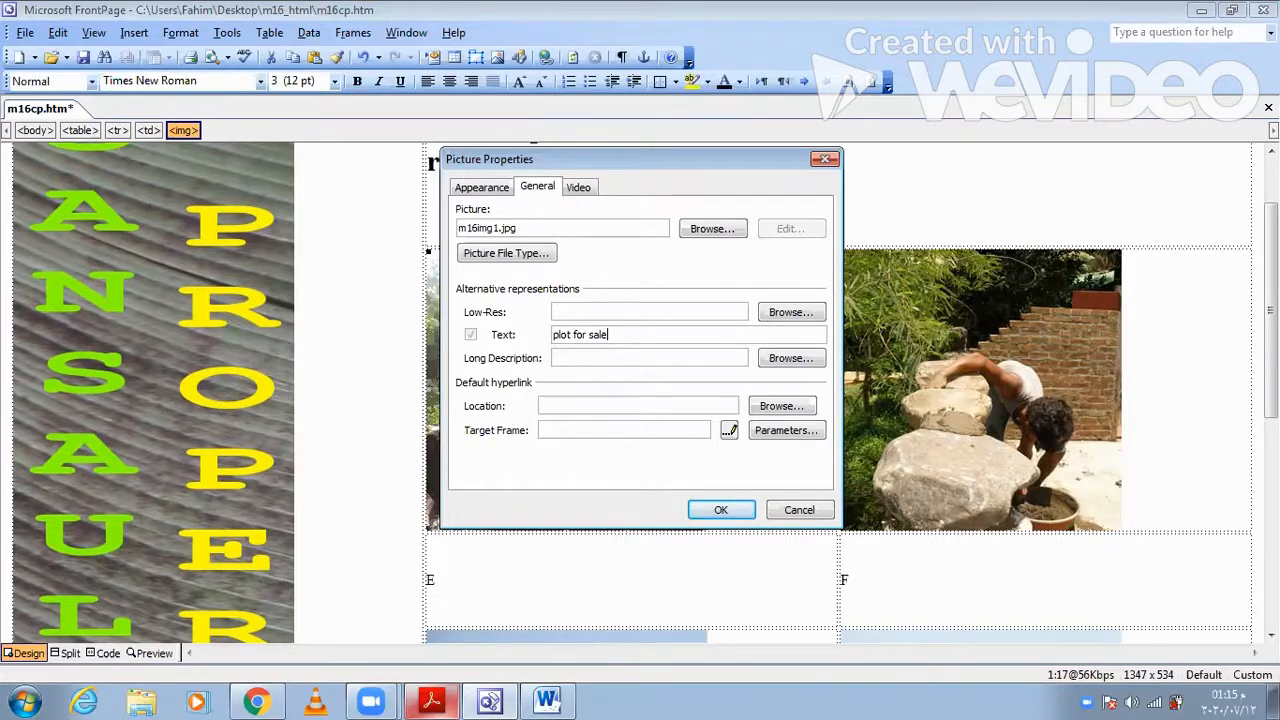
pyautogui.press('Return')
# - Set the alternative text of the m16img6 builder image in cell D to "builder making wall"
pyautogui.rightClick(909, 396)
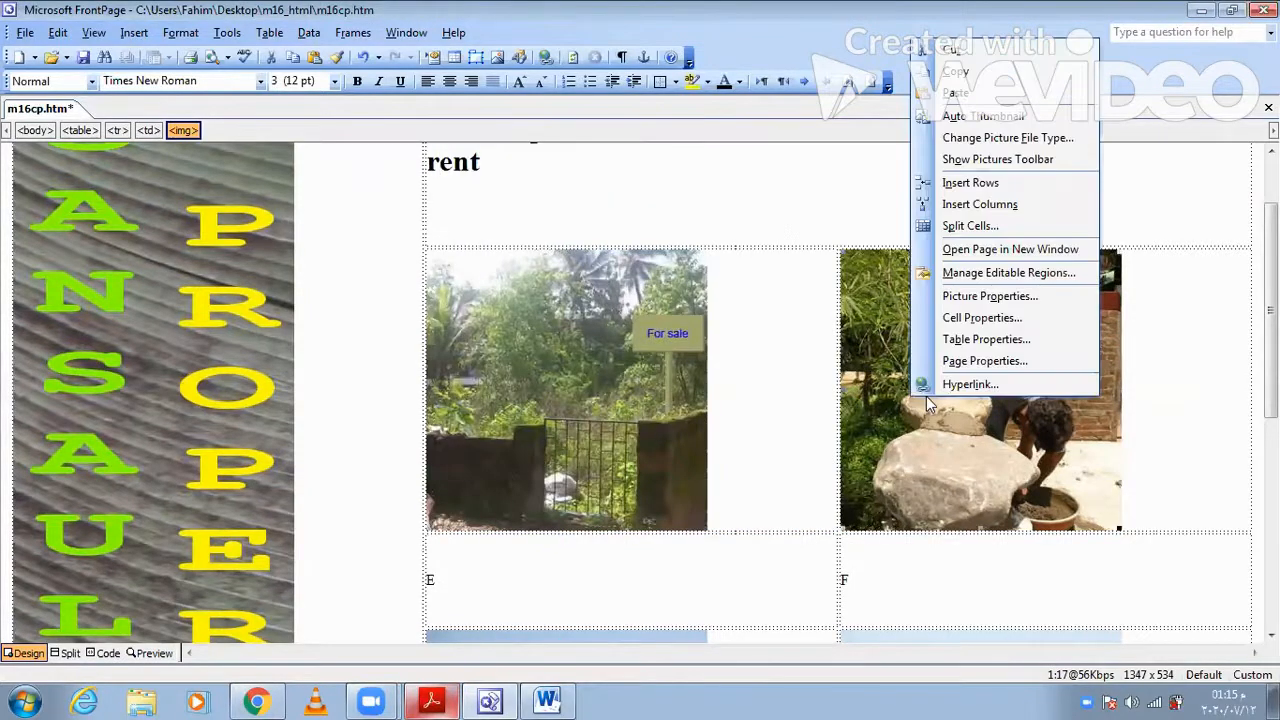
pyautogui.click(990, 296)
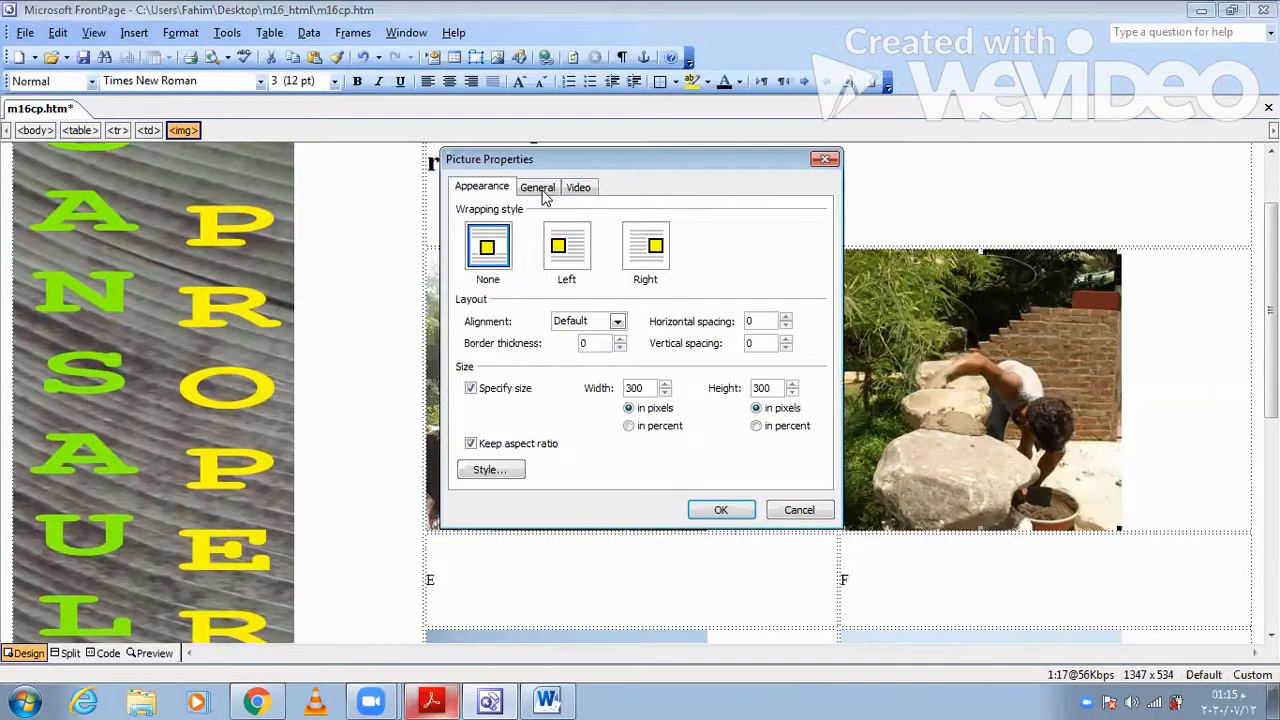
pyautogui.click(538, 188)
pyautogui.click(700, 532)
pyautogui.write('builder making wall')
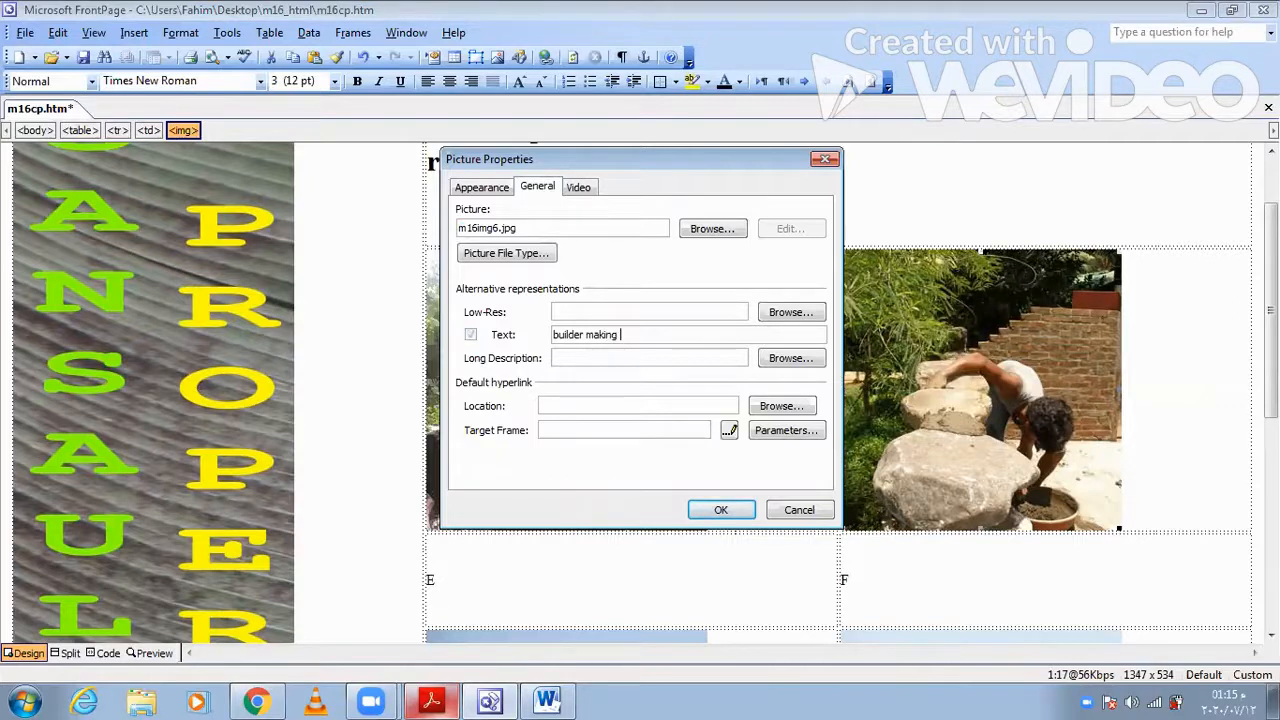
pyautogui.click(710, 509)
# - Set the alternative text of the m16img7 beach image in cell G to "beach front cafe"
pyautogui.scroll(-3, 705, 498)
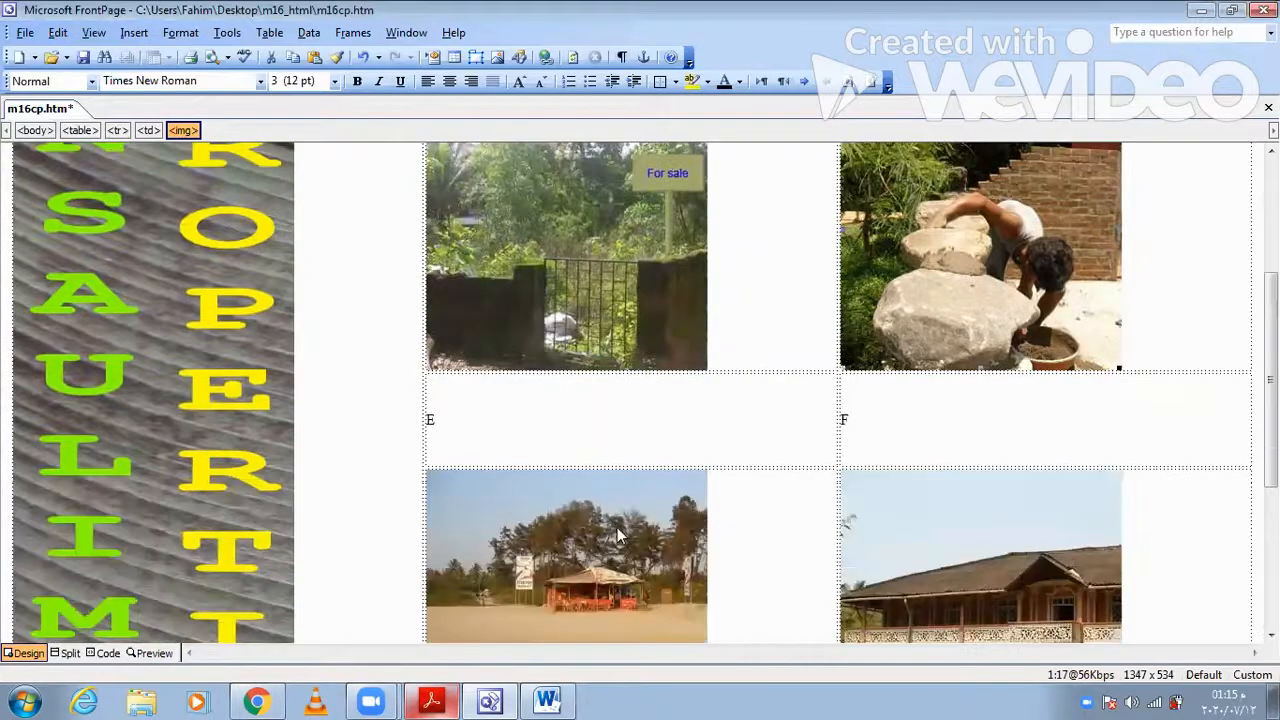
pyautogui.click(617, 528)
pyautogui.rightClick(617, 527)
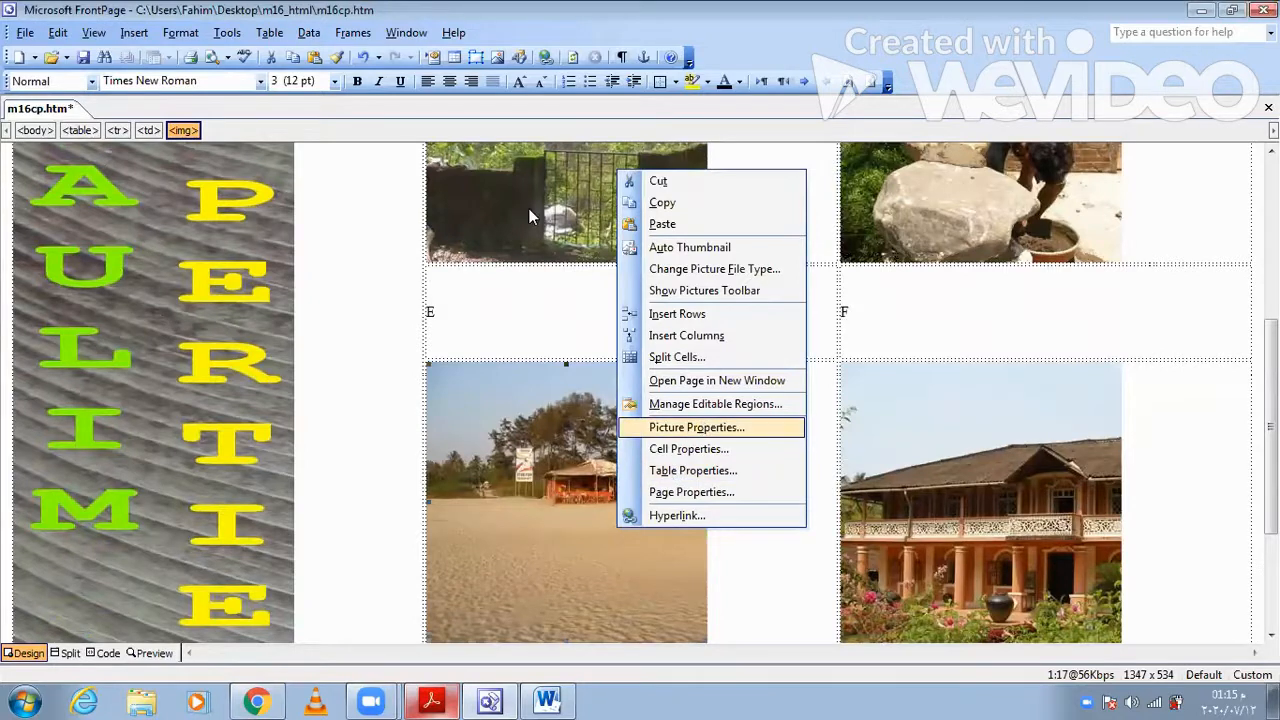
pyautogui.click(700, 428)
pyautogui.hotkey('ctrl', 'Tab')
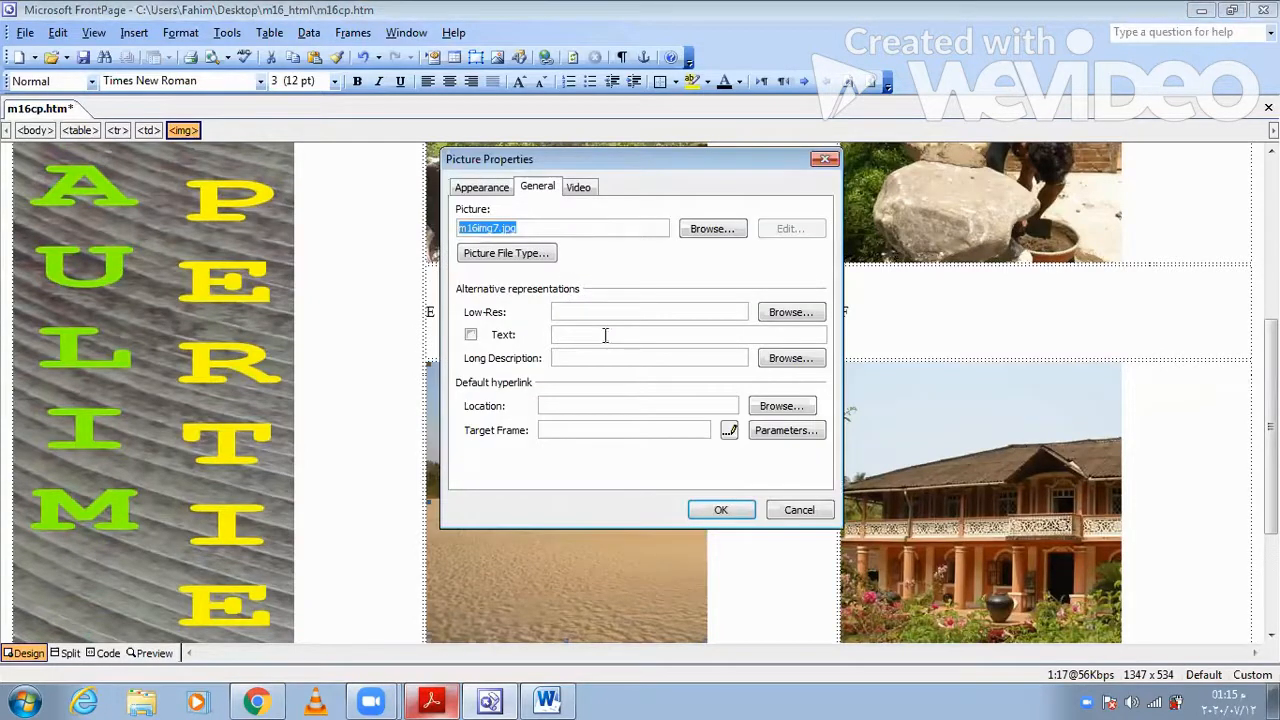
pyautogui.click(605, 335)
pyautogui.write('bea')
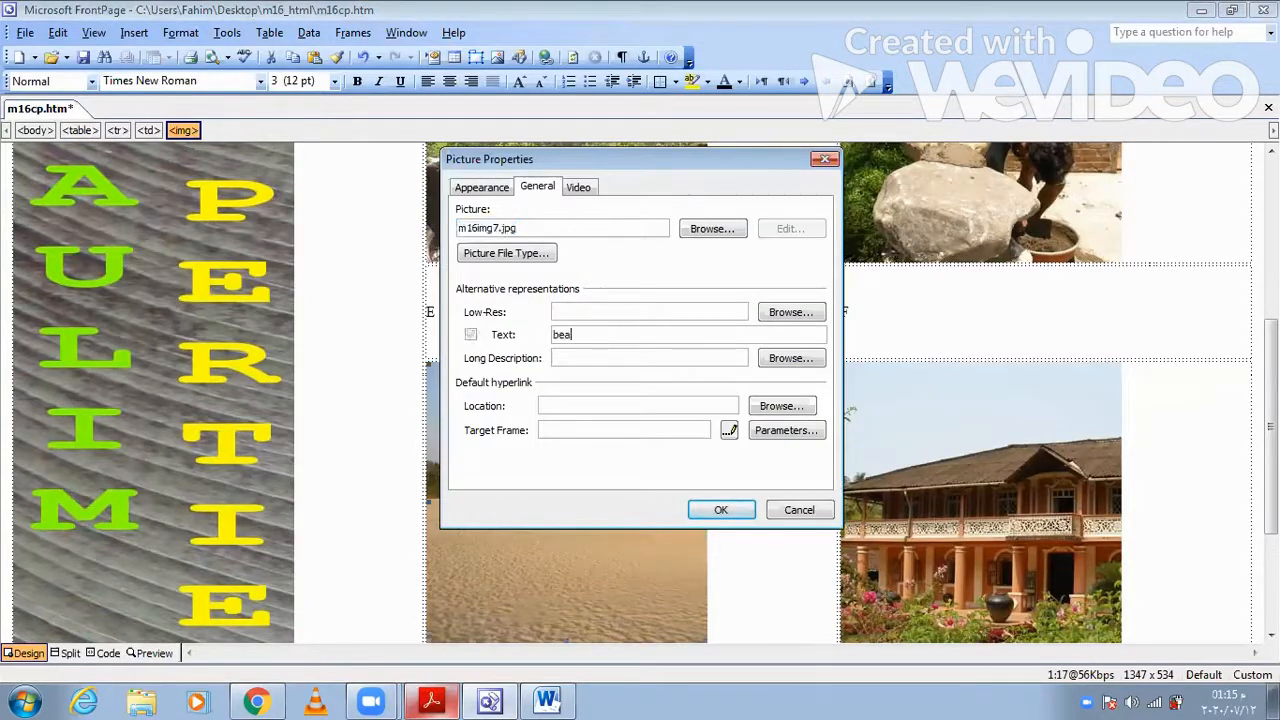
pyautogui.write('ch front cafe')
pyautogui.click(721, 511)
# - Copy "Portuguese style house." from question 4 in Acrobat Reader and set it as the alternative text of the m16img4 house image in FrontPage
pyautogui.rightClick(911, 474)
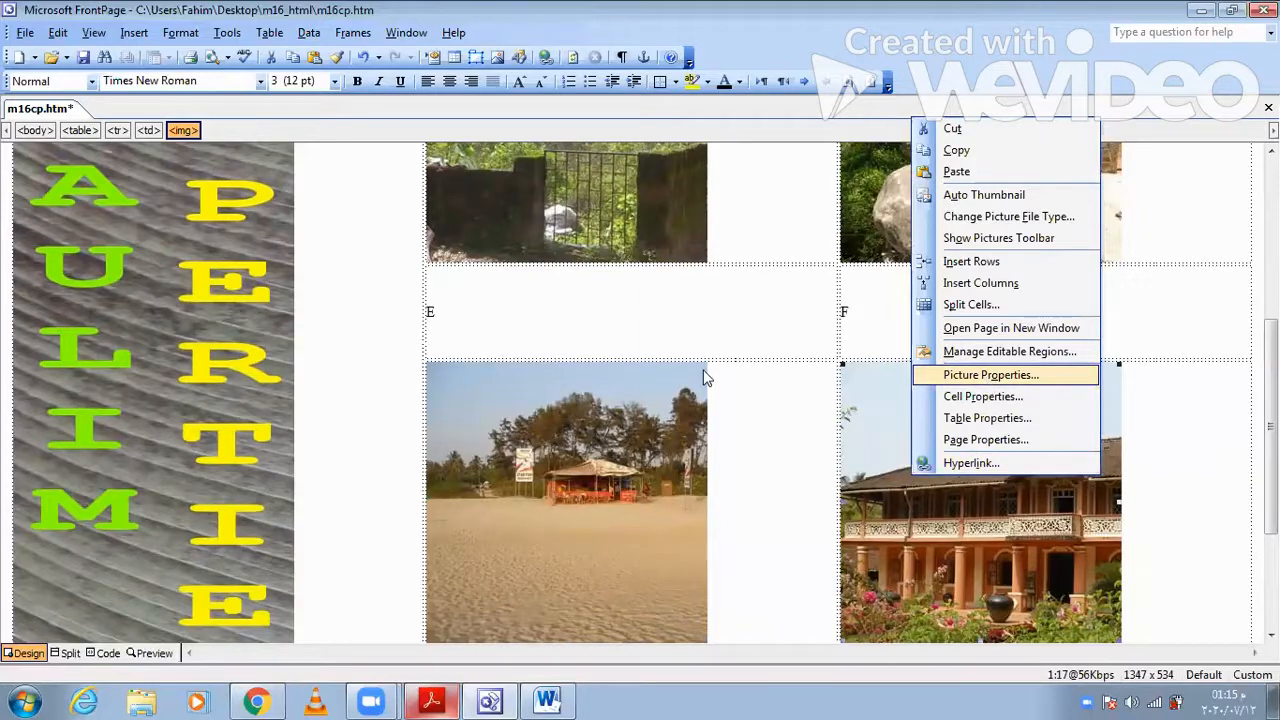
pyautogui.click(990, 376)
pyautogui.click(538, 188)
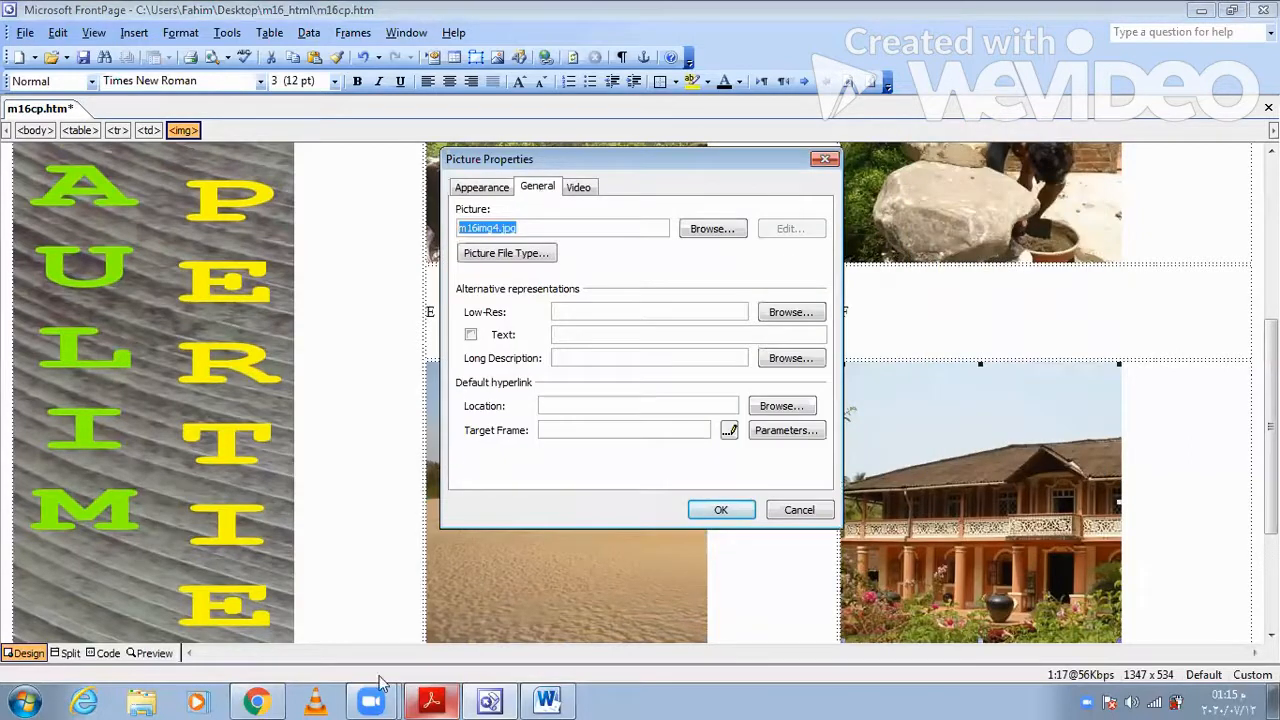
pyautogui.click(434, 700)
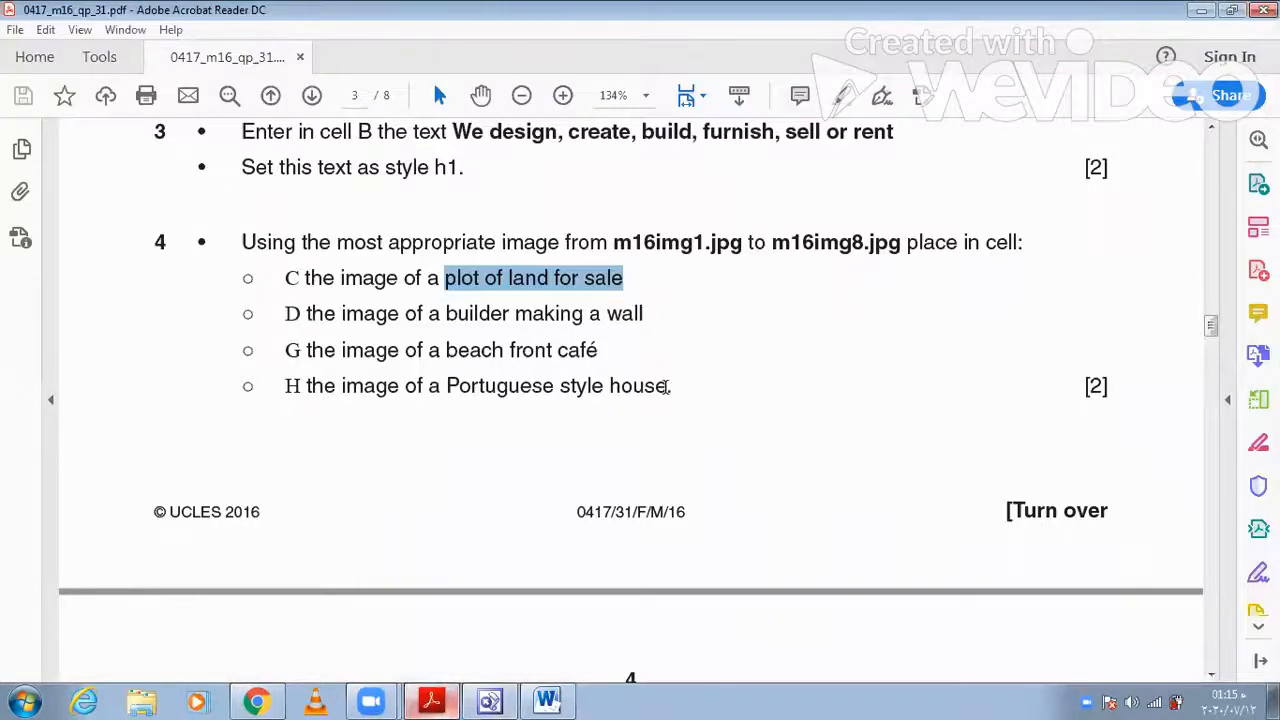
pyautogui.tripleClick(480, 392)
pyautogui.hotkey('ctrl', 'c')
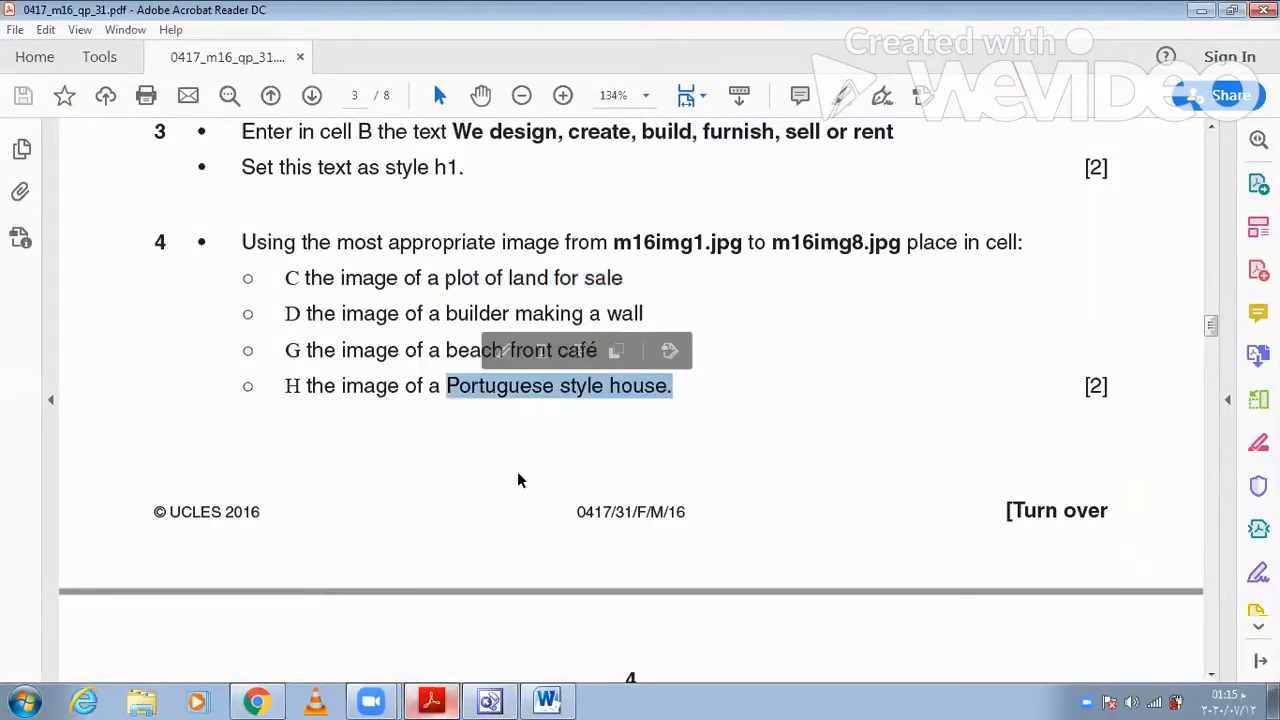
pyautogui.click(547, 700)
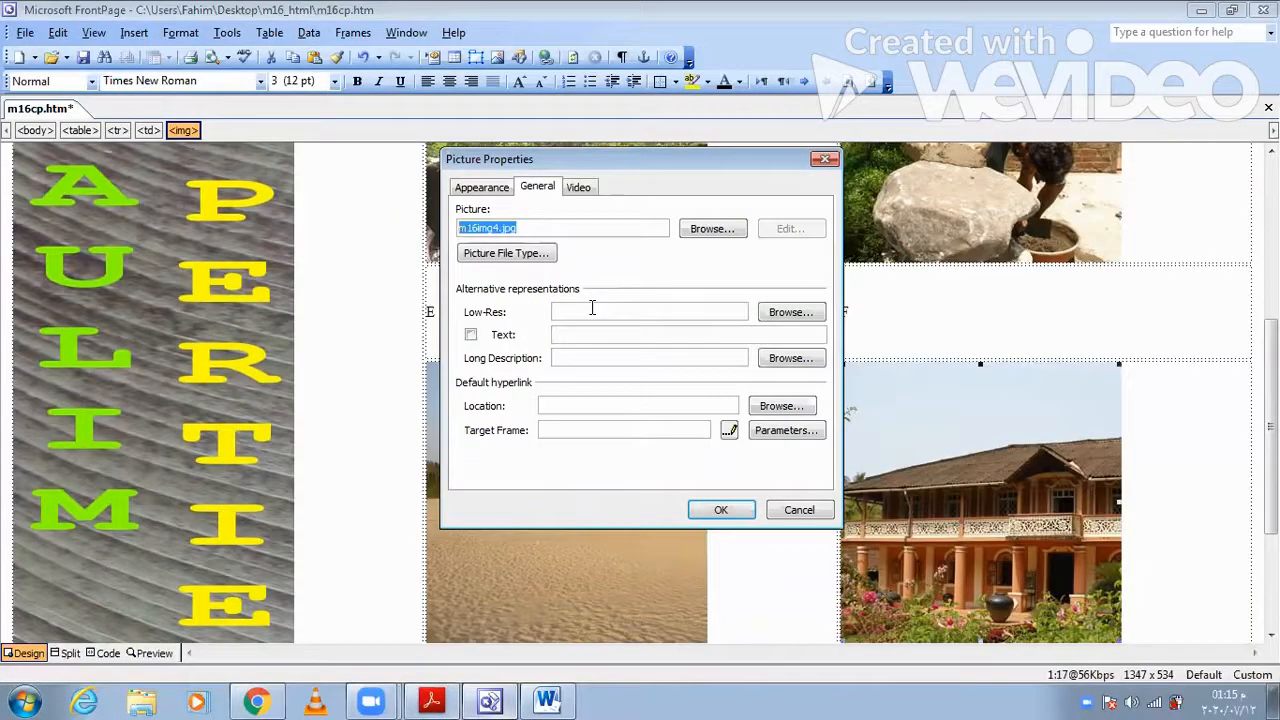
pyautogui.click(604, 332)
pyautogui.hotkey('ctrl', 'v')
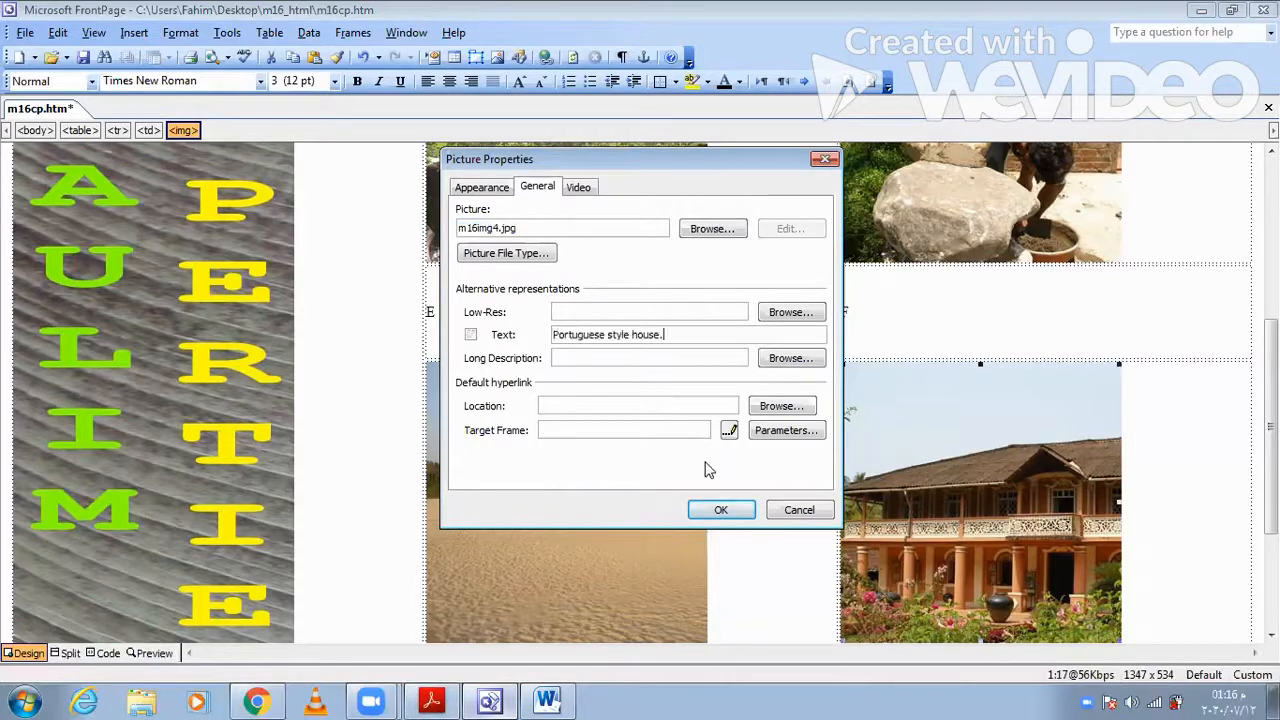
pyautogui.click(738, 510)
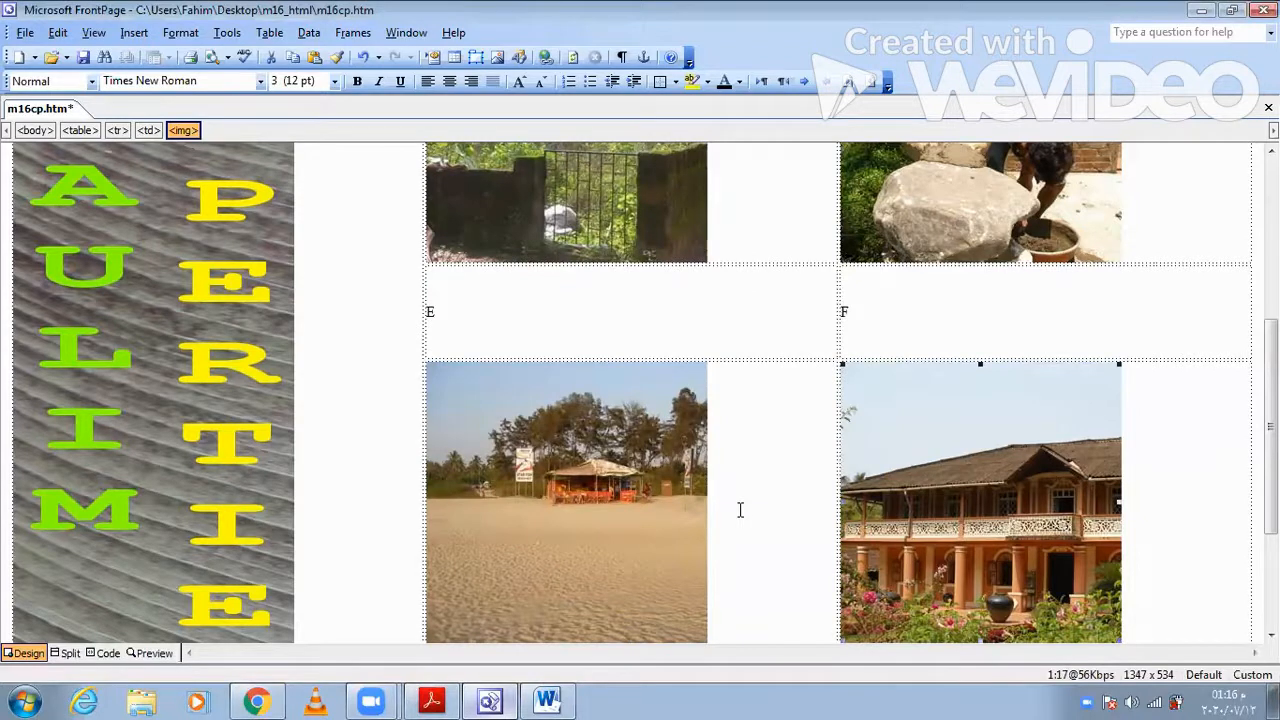
# - Copy "Prime location building plots for sale" from question 6 in Acrobat Reader and replace the letter E in the FrontPage table with it
pyautogui.scroll(5, 740, 510)
pyautogui.scroll(2, 740, 510)
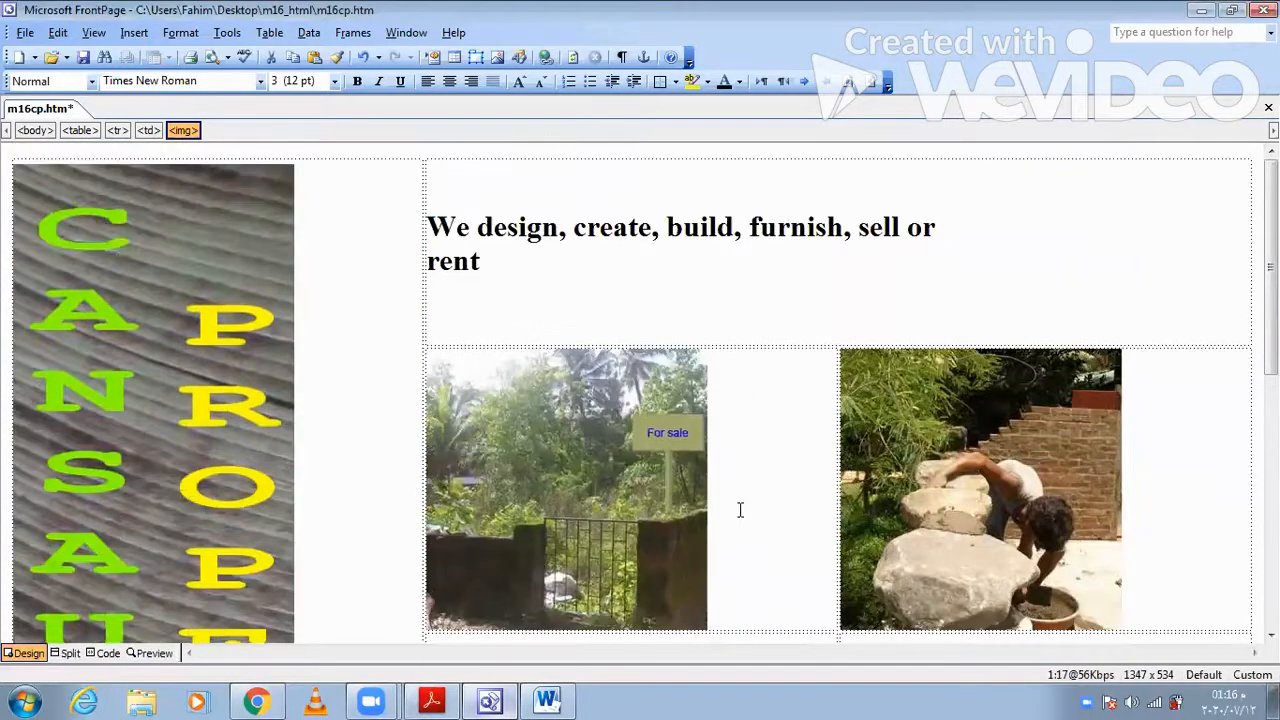
pyautogui.click(433, 700)
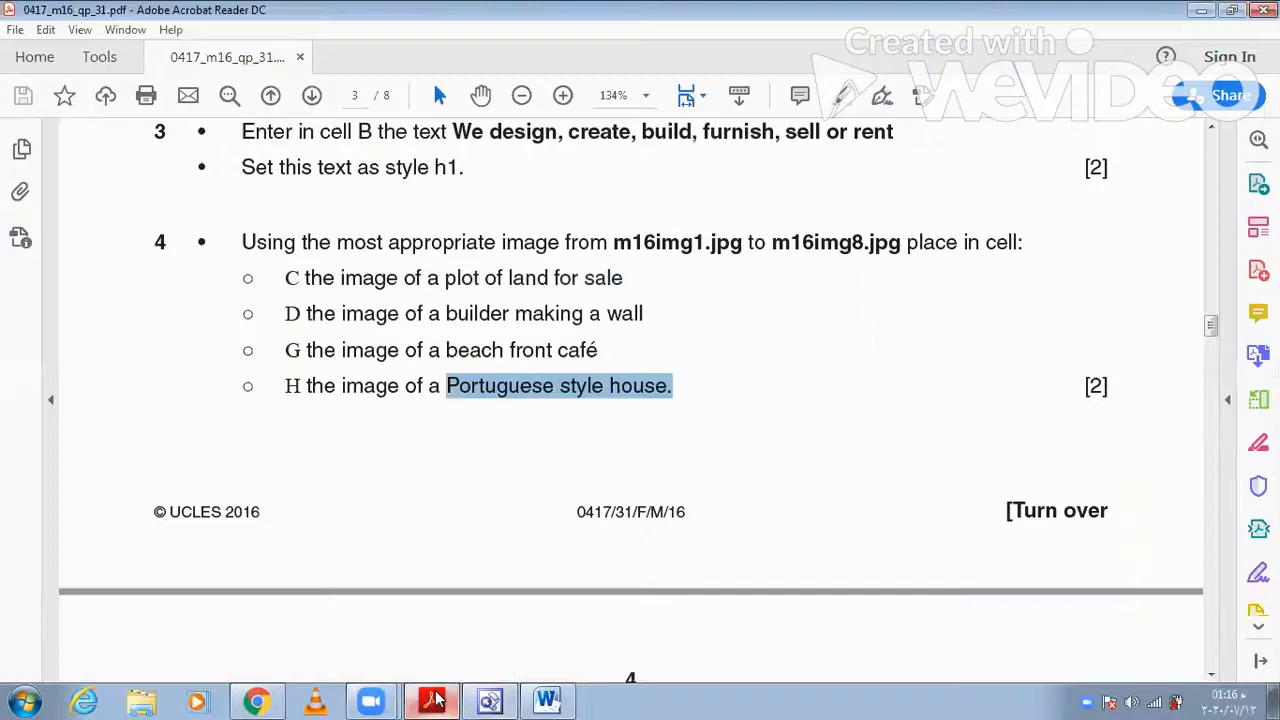
pyautogui.scroll(-5, 532, 428)
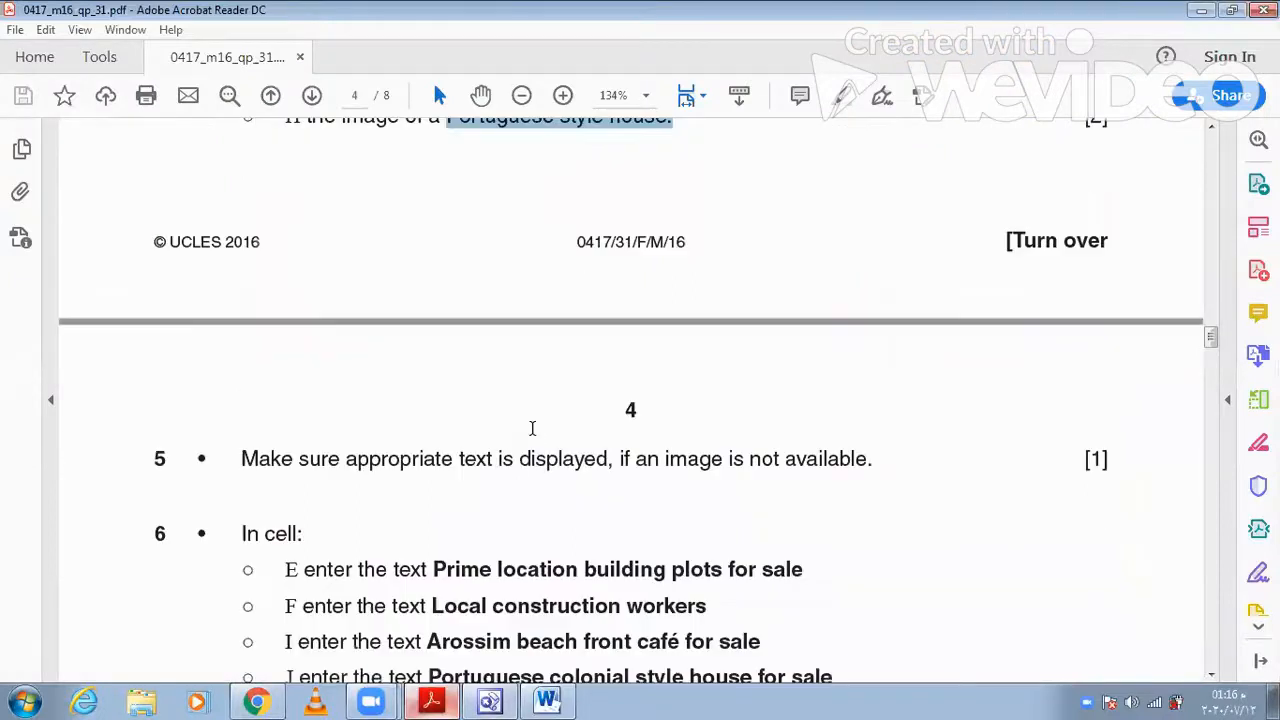
pyautogui.scroll(-5, 532, 428)
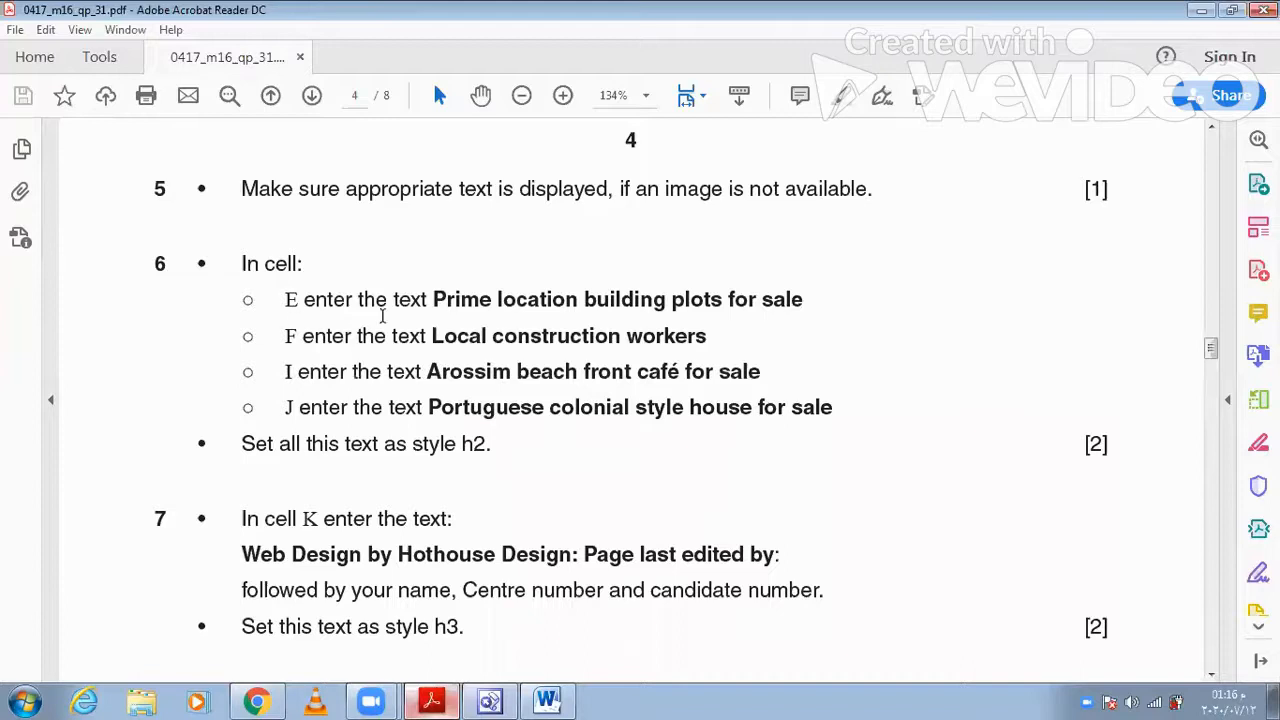
pyautogui.moveTo(433, 300); pyautogui.dragTo(785, 316)
pyautogui.hotkey('ctrl', 'c')
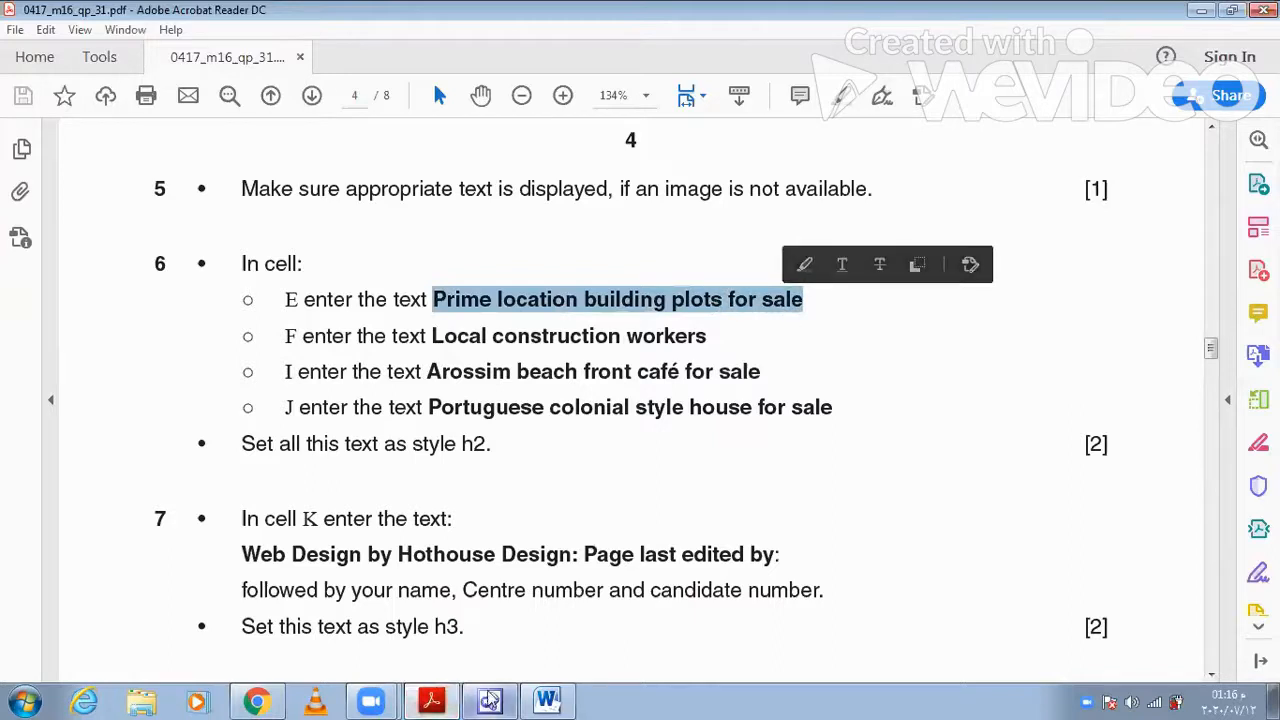
pyautogui.hotkey('alt', 'Tab')
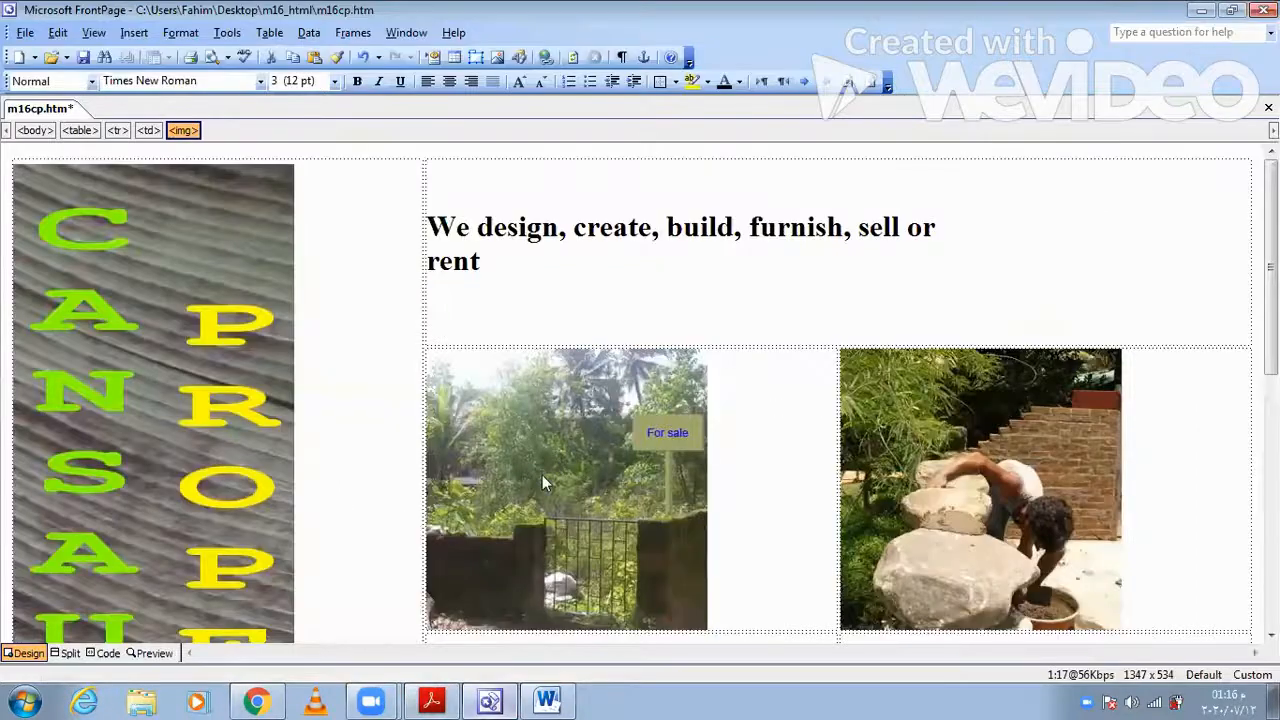
pyautogui.scroll(-3, 542, 475)
pyautogui.click(447, 466)
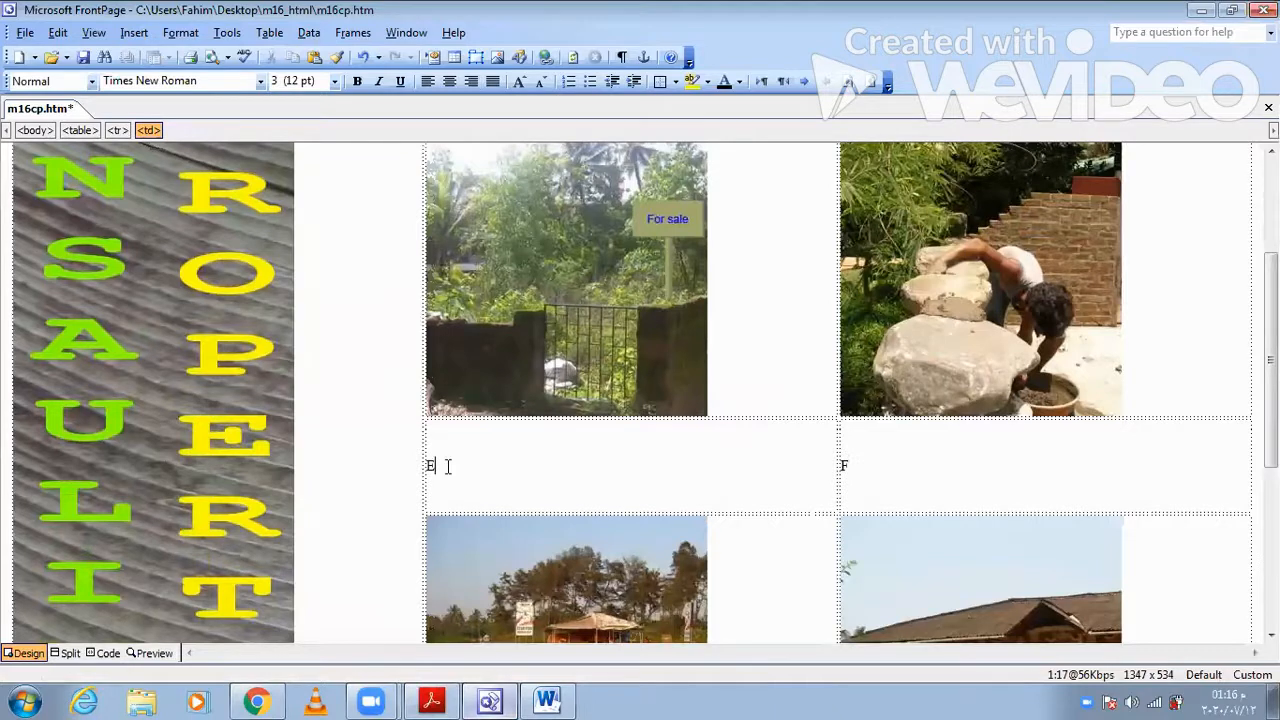
pyautogui.press('BackSpace')
pyautogui.hotkey('ctrl', 'v')
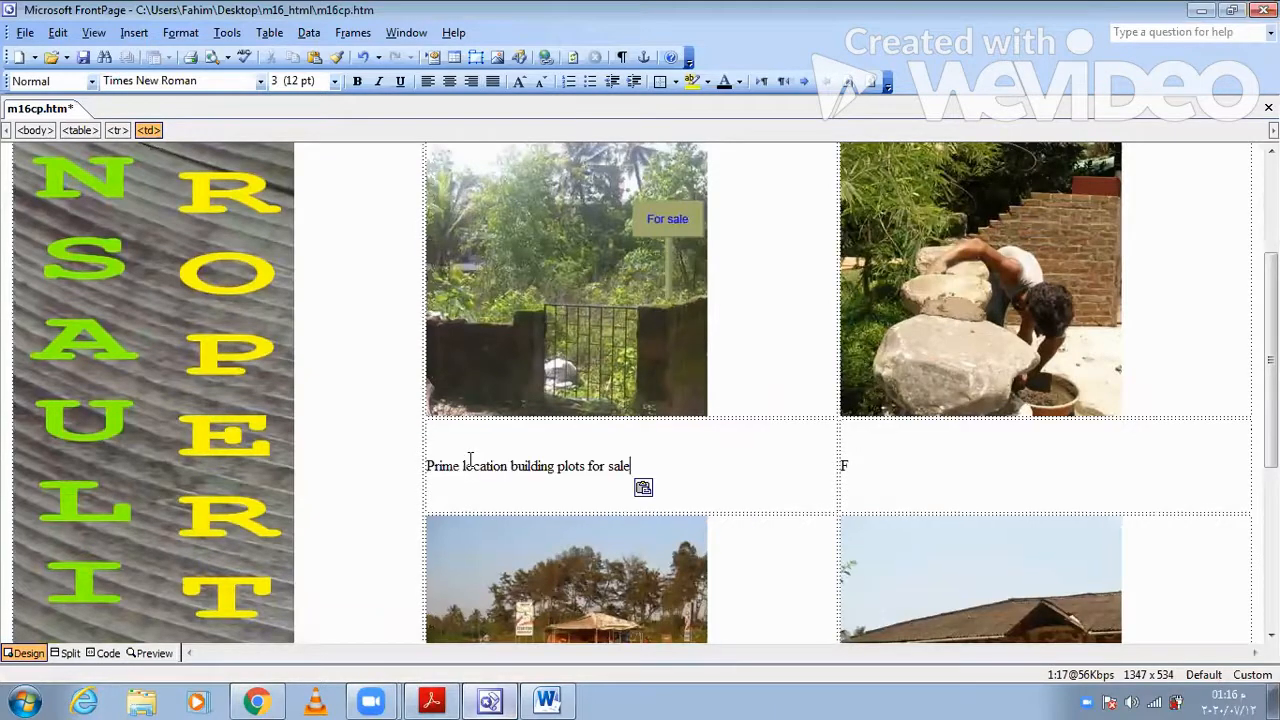
# - Copy "Local construction workers" from question 6 in Acrobat Reader and replace the letter F in the FrontPage table with it
pyautogui.click(445, 700)
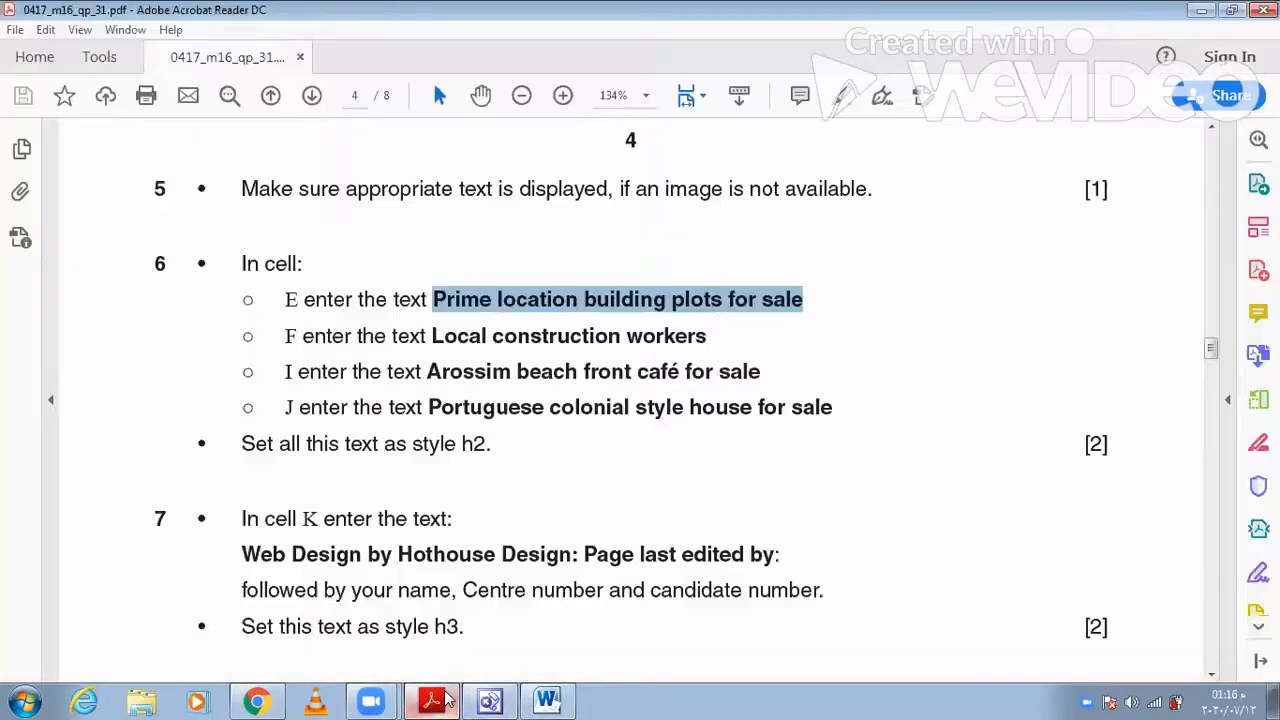
pyautogui.moveTo(711, 337); pyautogui.dragTo(446, 349)
pyautogui.hotkey('ctrl', 'c')
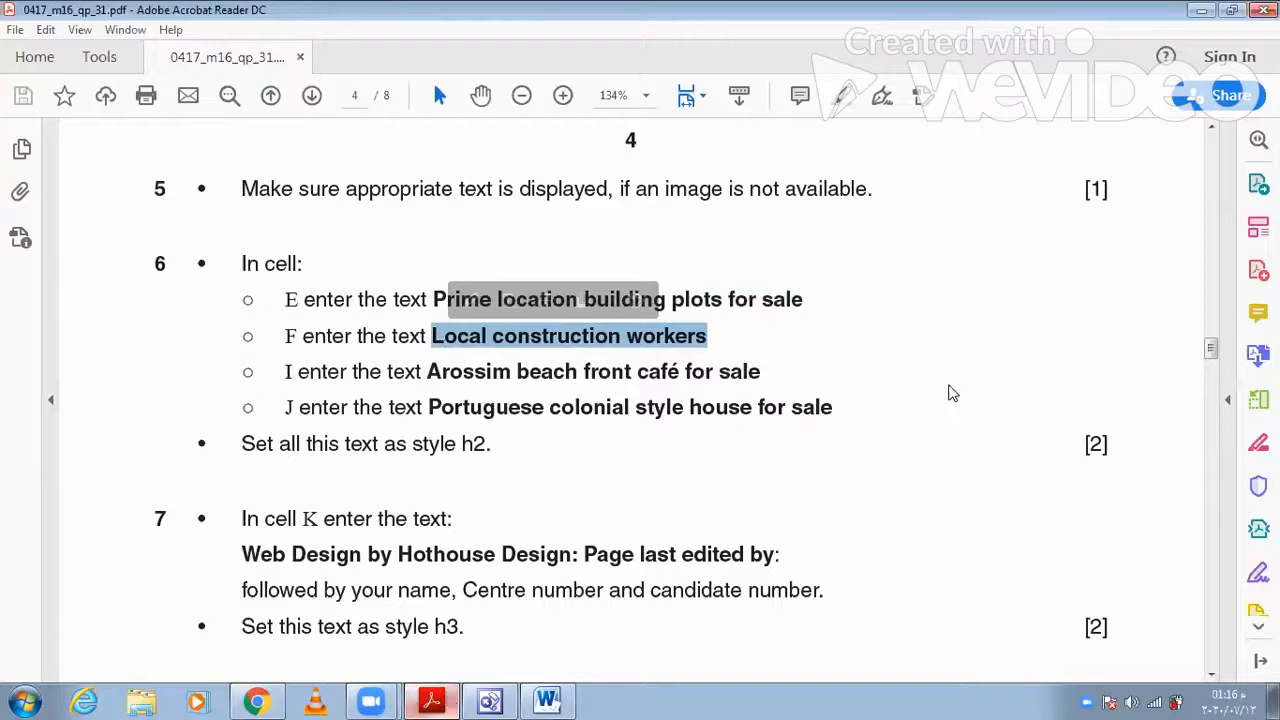
pyautogui.hotkey('alt', 'Tab')
pyautogui.click(933, 461)
pyautogui.hotkey('ctrl', 'v')
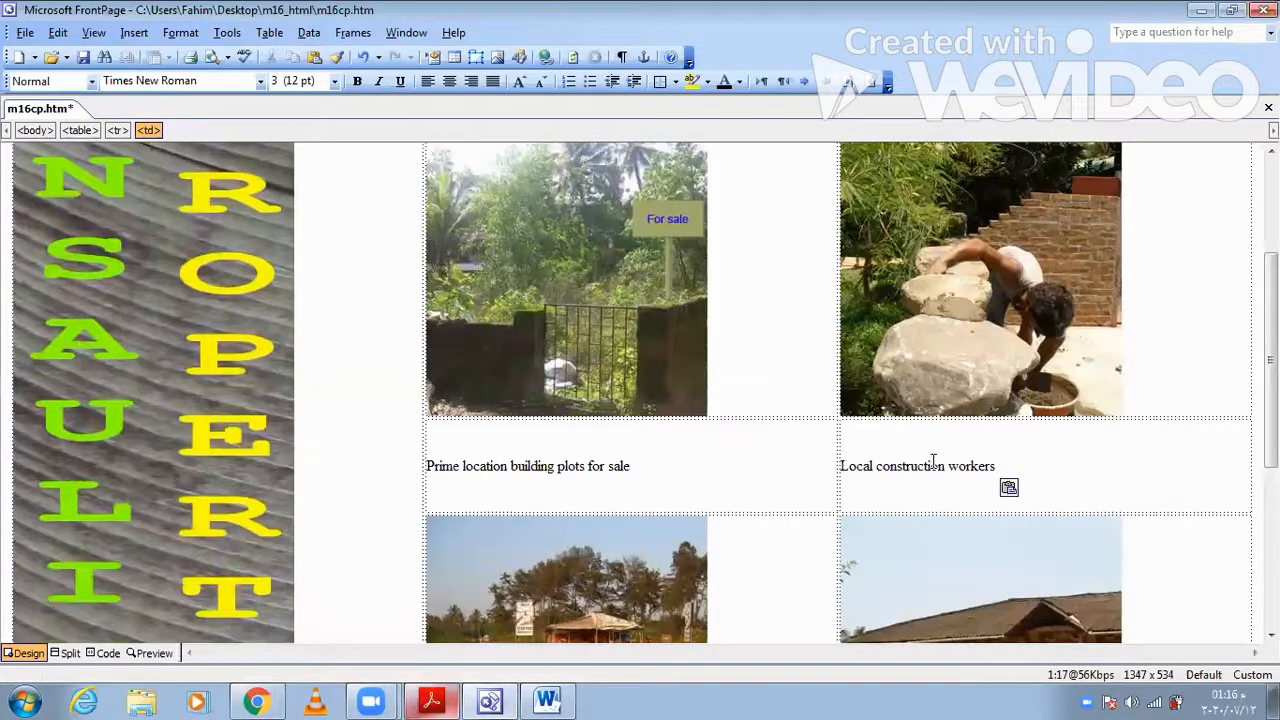
# - Clear the letter I in the FrontPage table and fill that cell with "Arossim beach front café for sale" copied from question 6 in Acrobat Reader
pyautogui.scroll(-5, 665, 519)
pyautogui.click(549, 481)
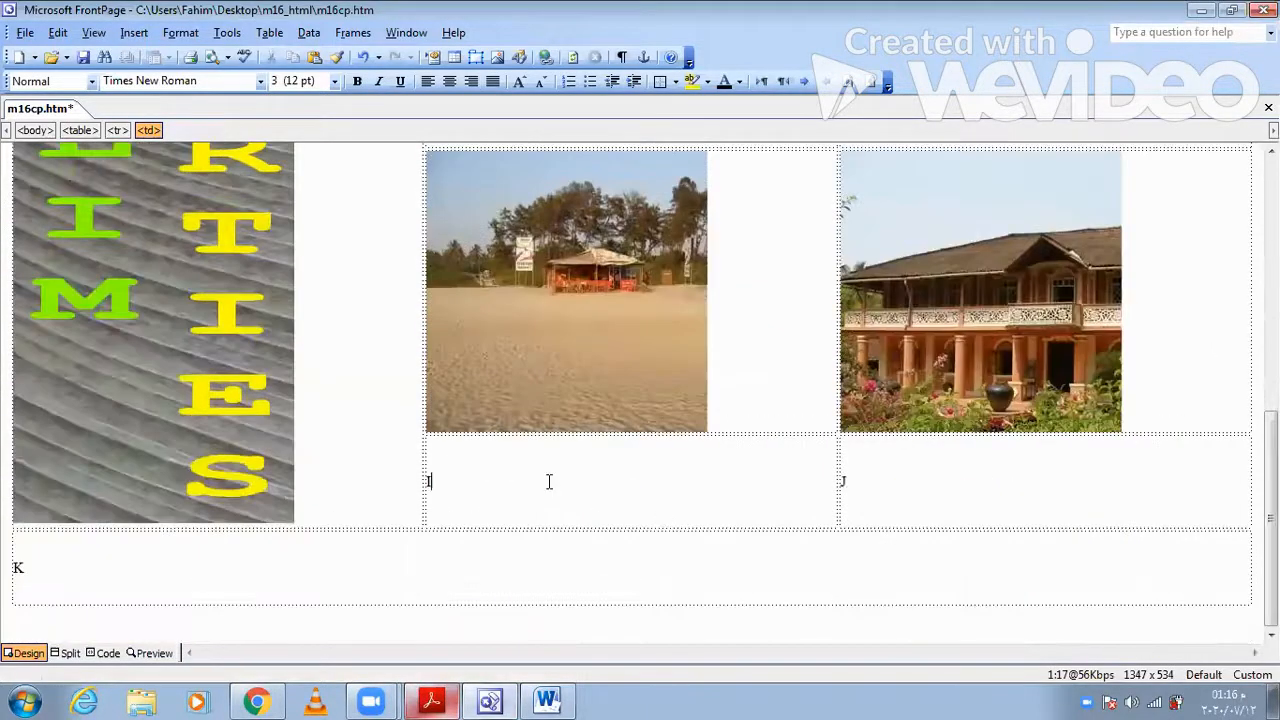
pyautogui.click(430, 700)
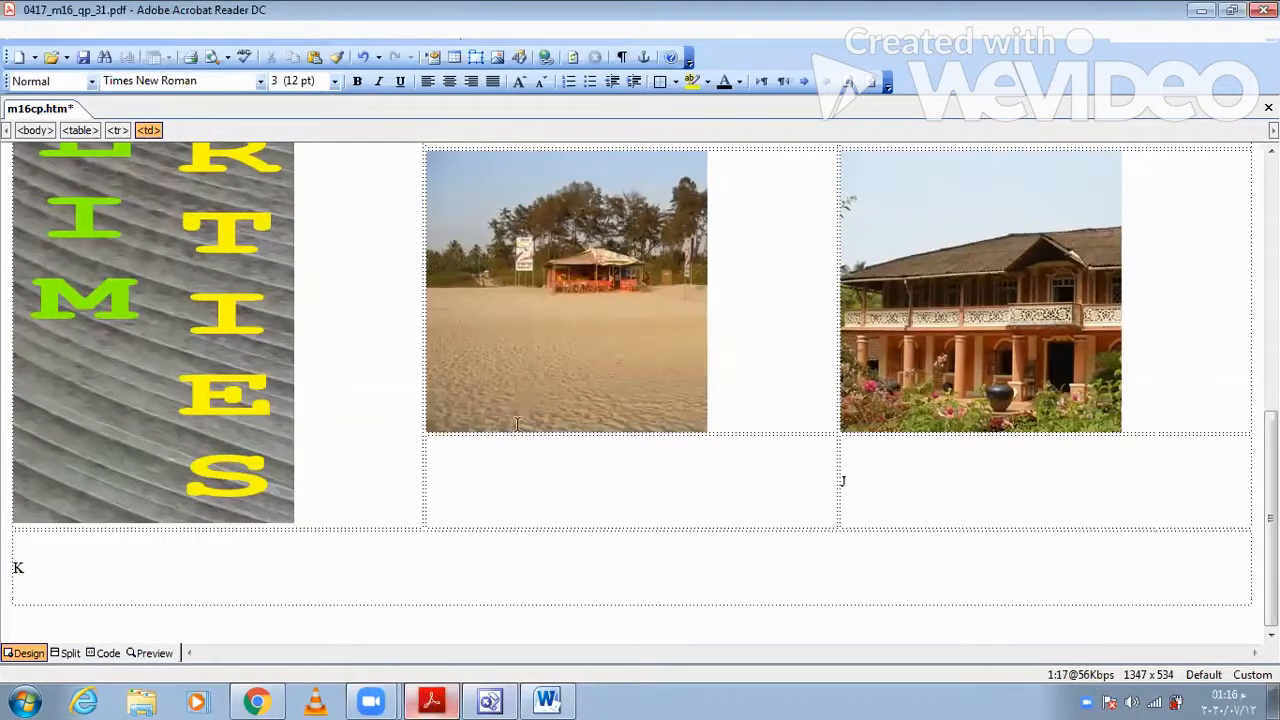
pyautogui.moveTo(765, 372); pyautogui.dragTo(427, 373)
pyautogui.hotkey('ctrl', 'c')
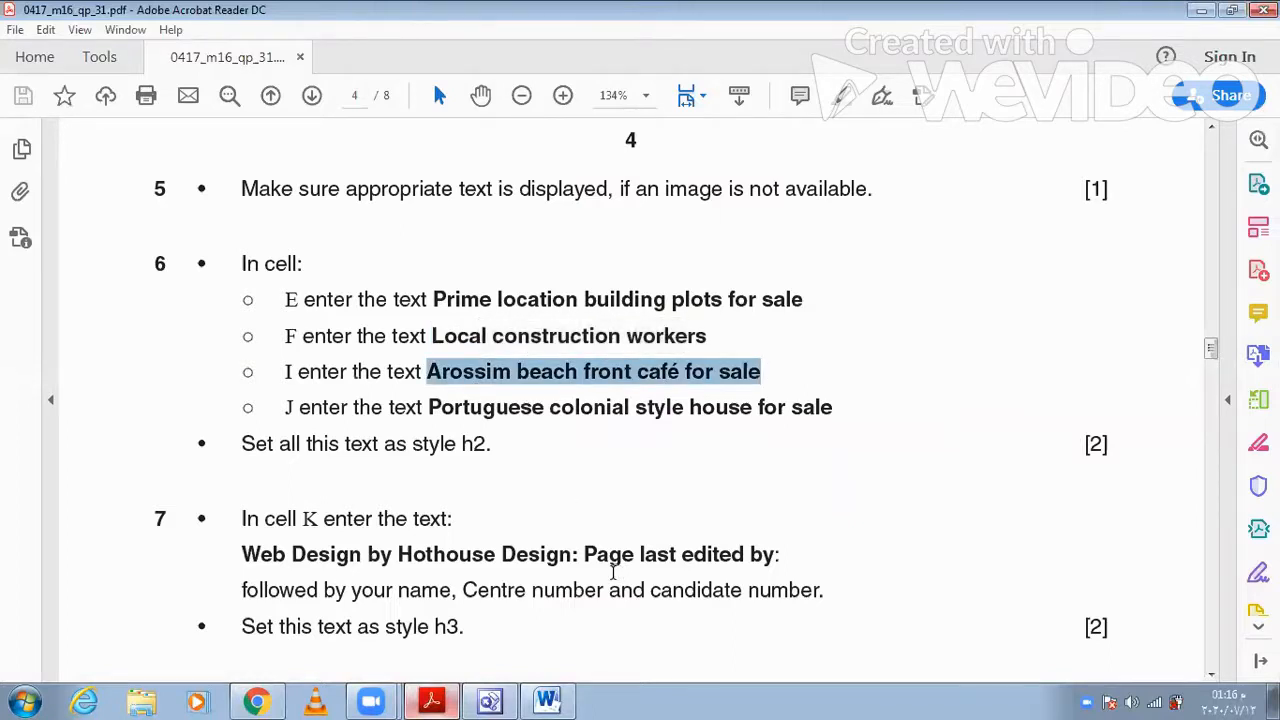
pyautogui.hotkey('alt', 'Tab')
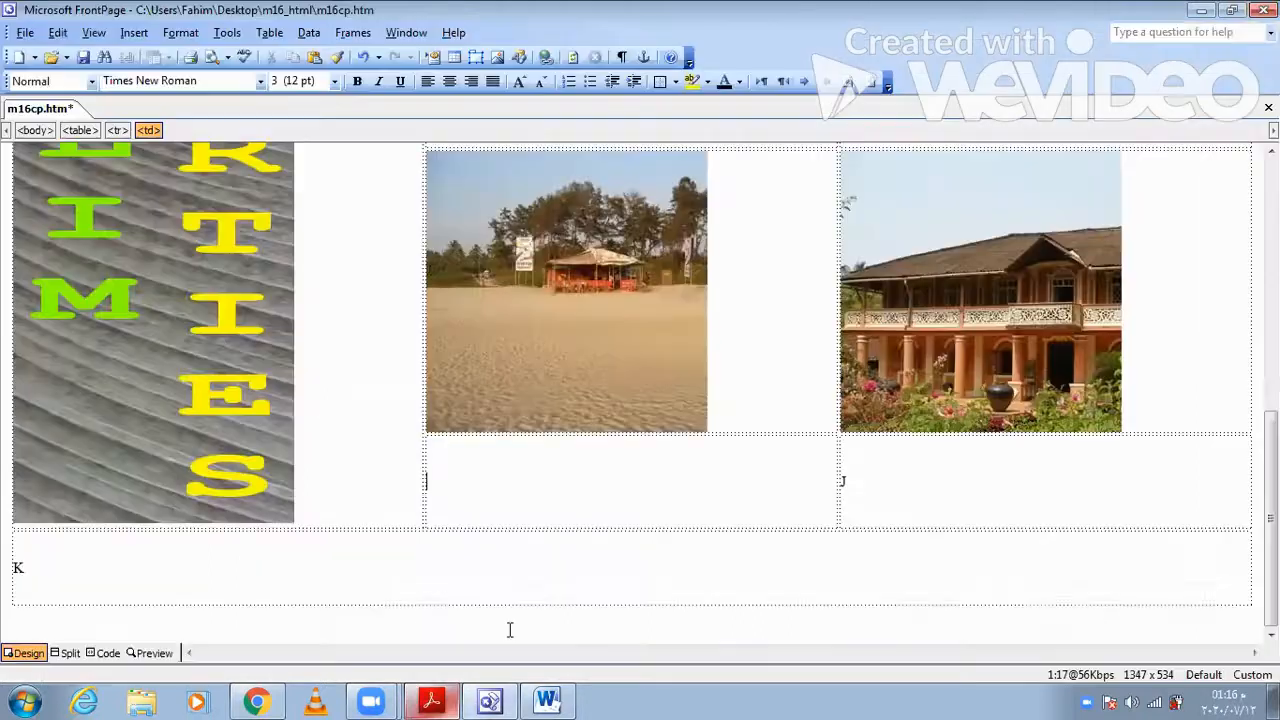
pyautogui.hotkey('ctrl', 'v')
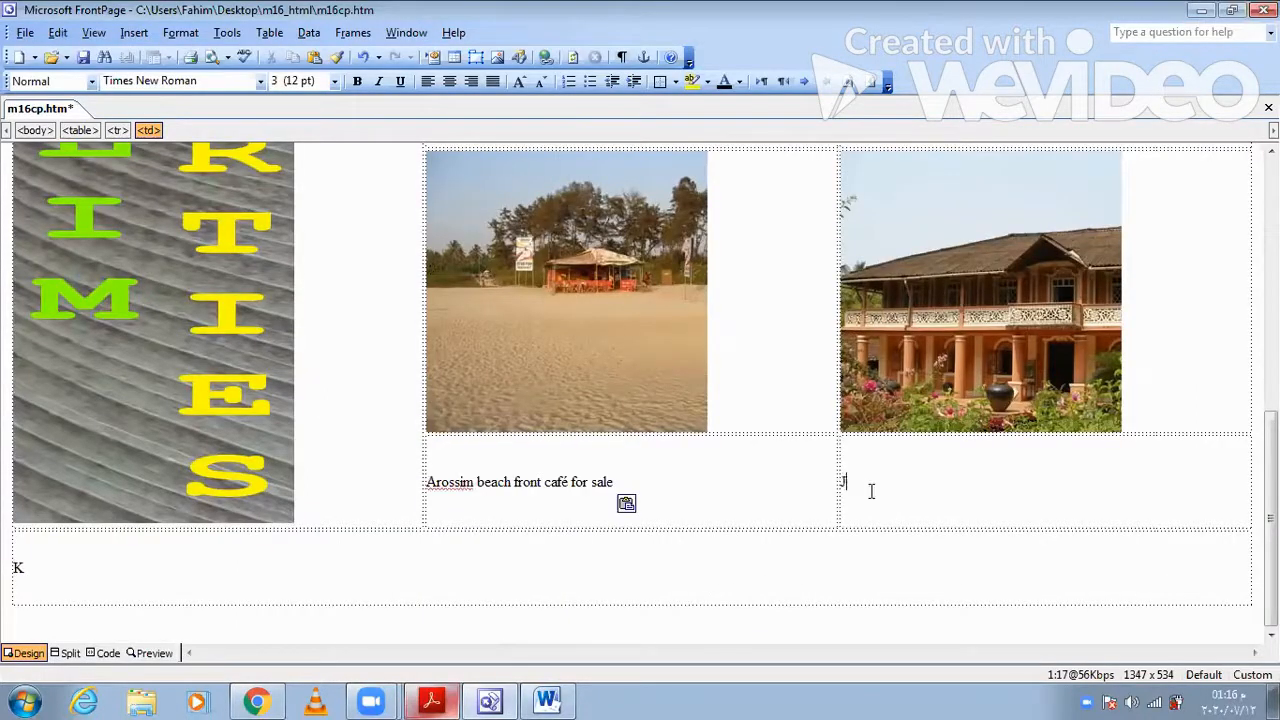
# - Copy "Portuguese colonial style house for sale" from question 6 in Acrobat Reader and replace the letter J in the FrontPage table with it
pyautogui.hotkey('alt', 'Tab')
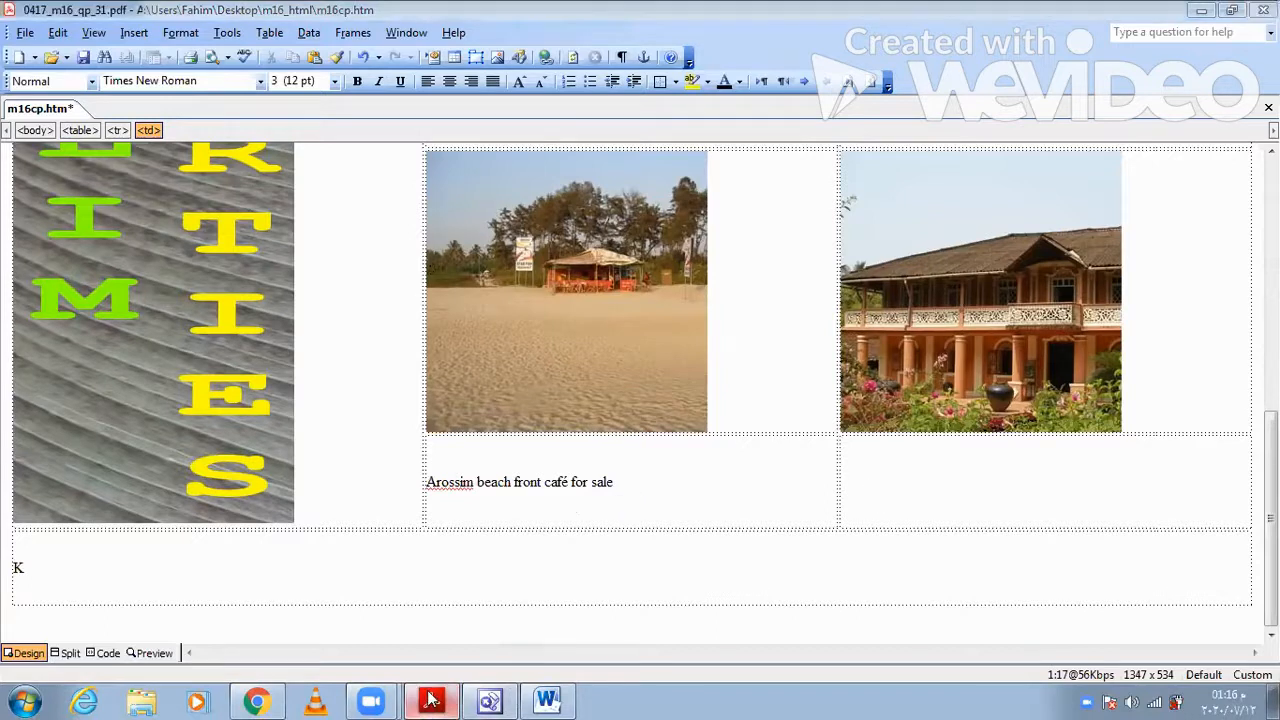
pyautogui.moveTo(838, 406); pyautogui.dragTo(433, 412)
pyautogui.hotkey('ctrl', 'c')
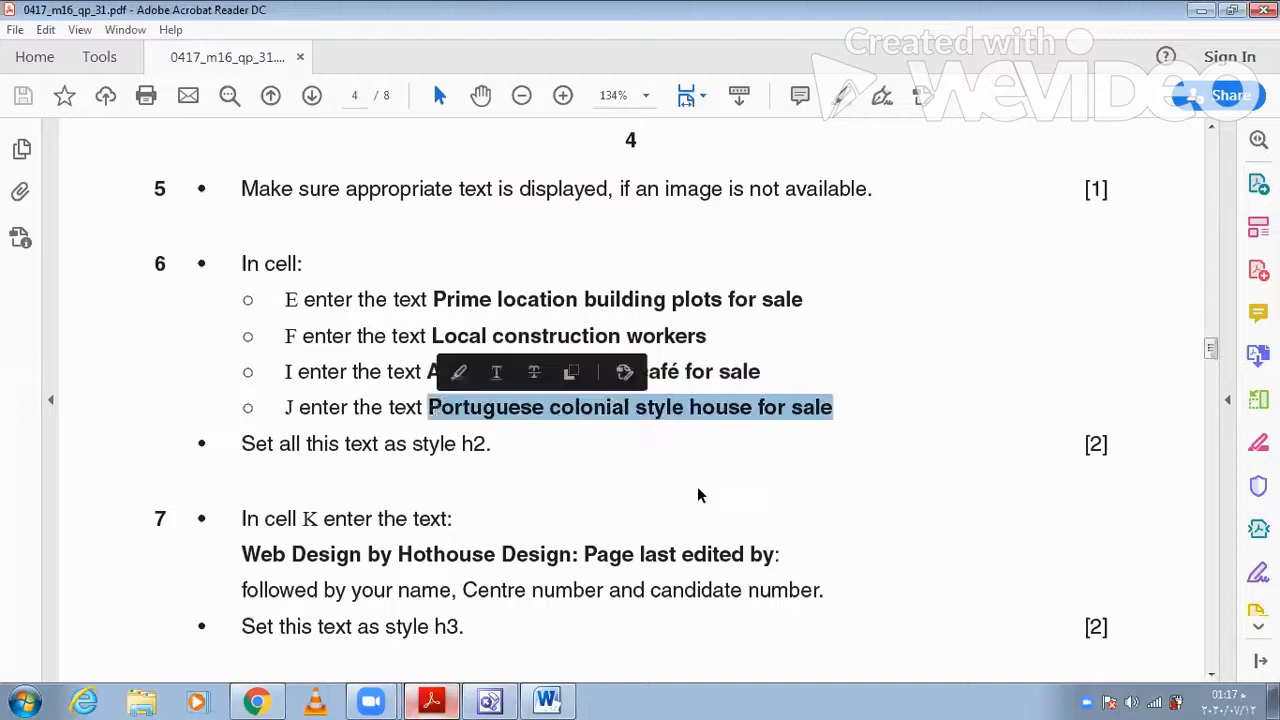
pyautogui.click(430, 700)
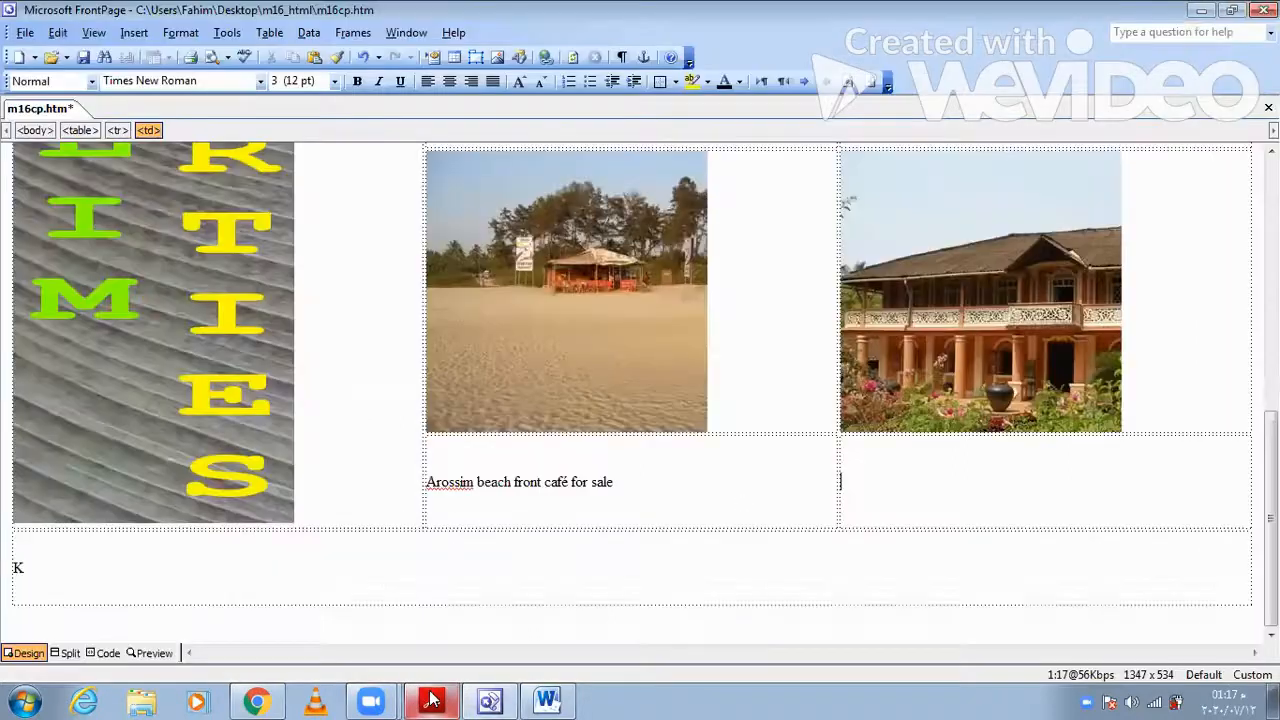
pyautogui.hotkey('ctrl', 'v')
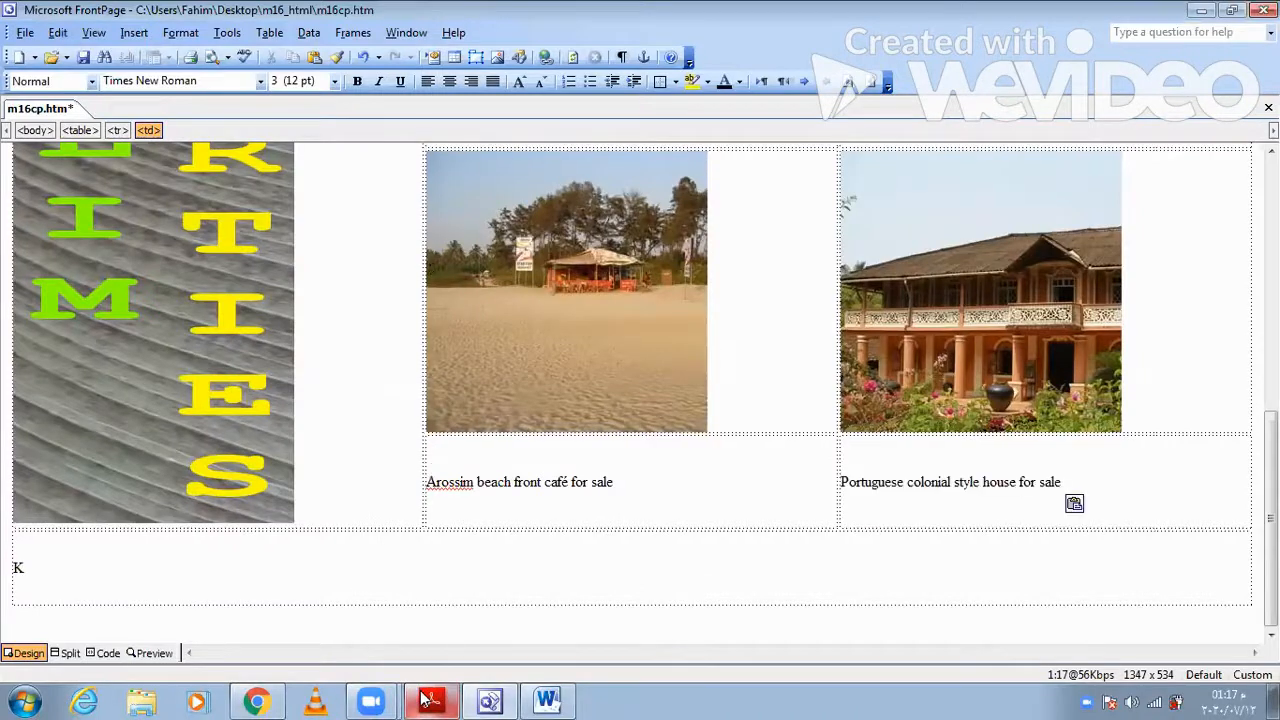
# - Apply the Heading 2 style to the four caption cells beneath the pictures in the table
pyautogui.click(432, 699)
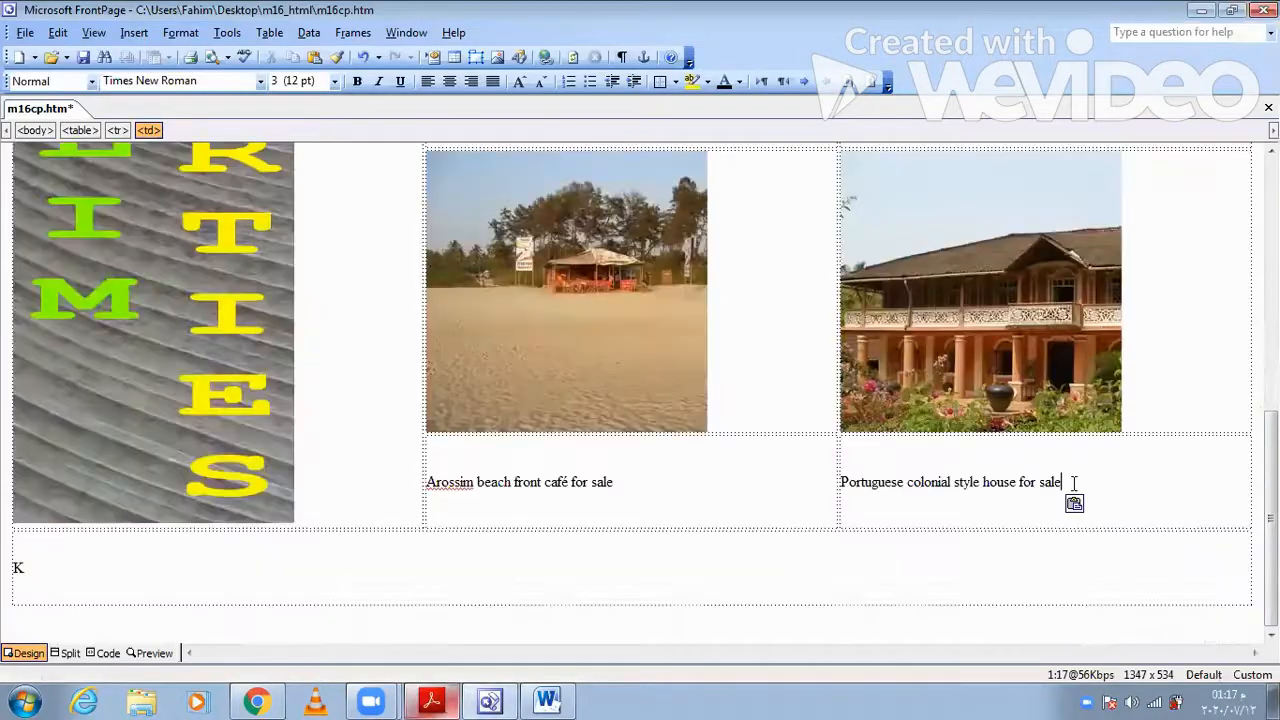
pyautogui.moveTo(1073, 483); pyautogui.dragTo(585, 439)
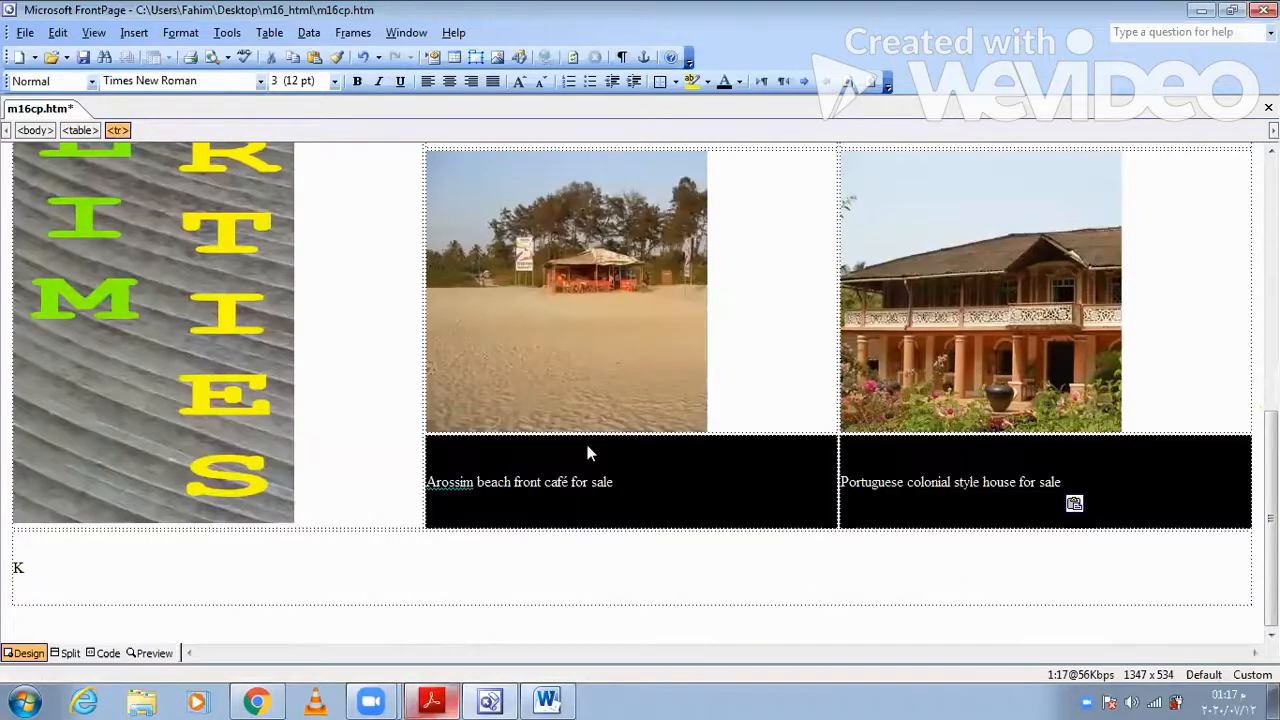
pyautogui.click(91, 81)
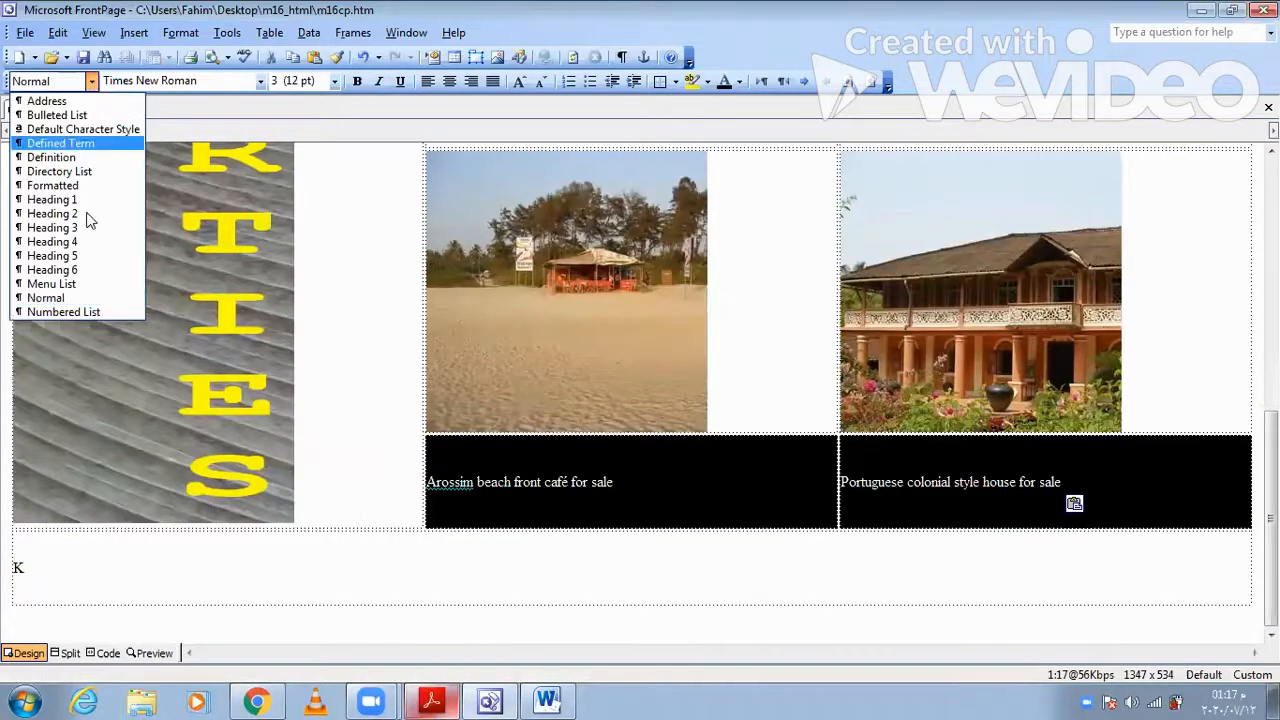
pyautogui.click(52, 213)
pyautogui.scroll(3, 665, 465)
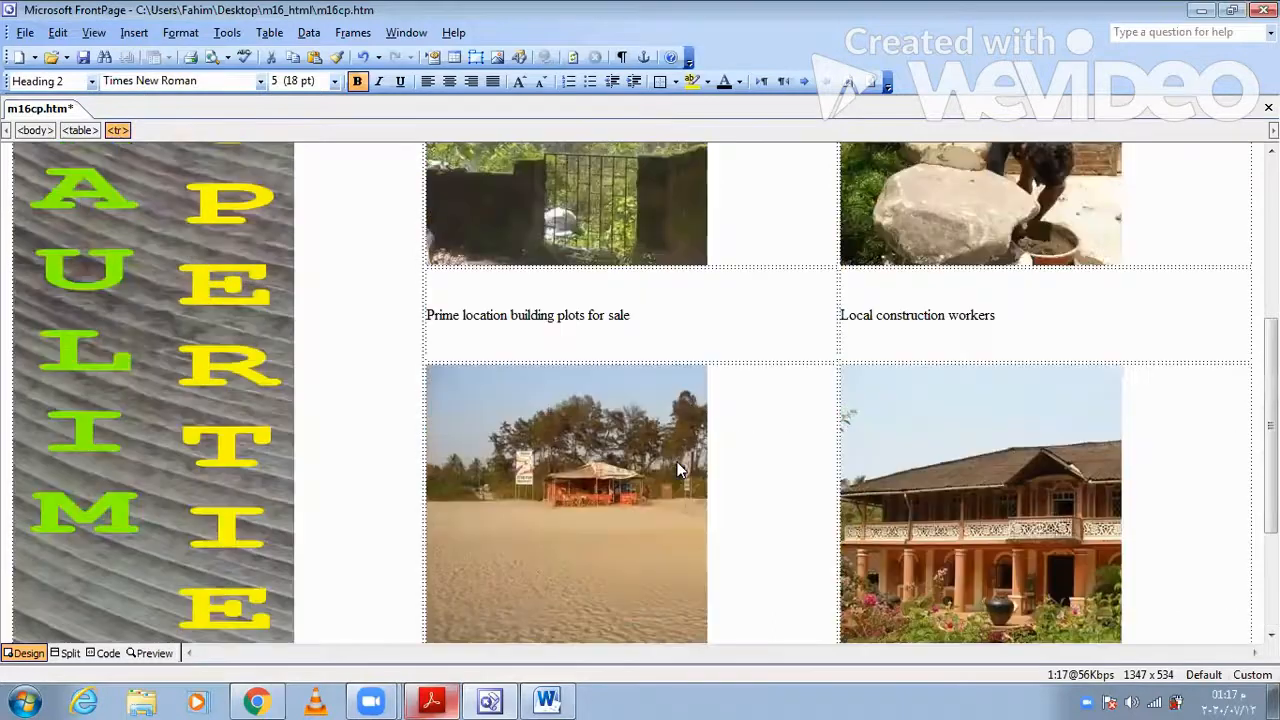
pyautogui.moveTo(1006, 317); pyautogui.dragTo(560, 300)
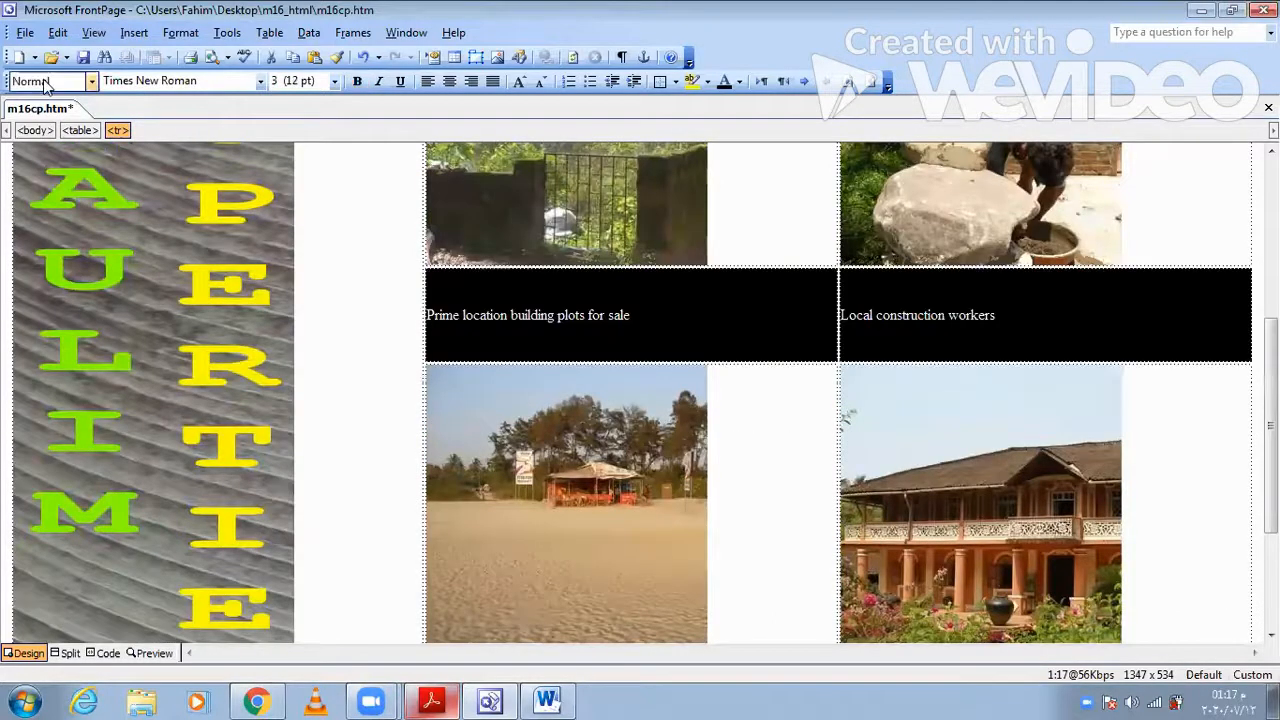
pyautogui.click(91, 81)
pyautogui.click(81, 208)
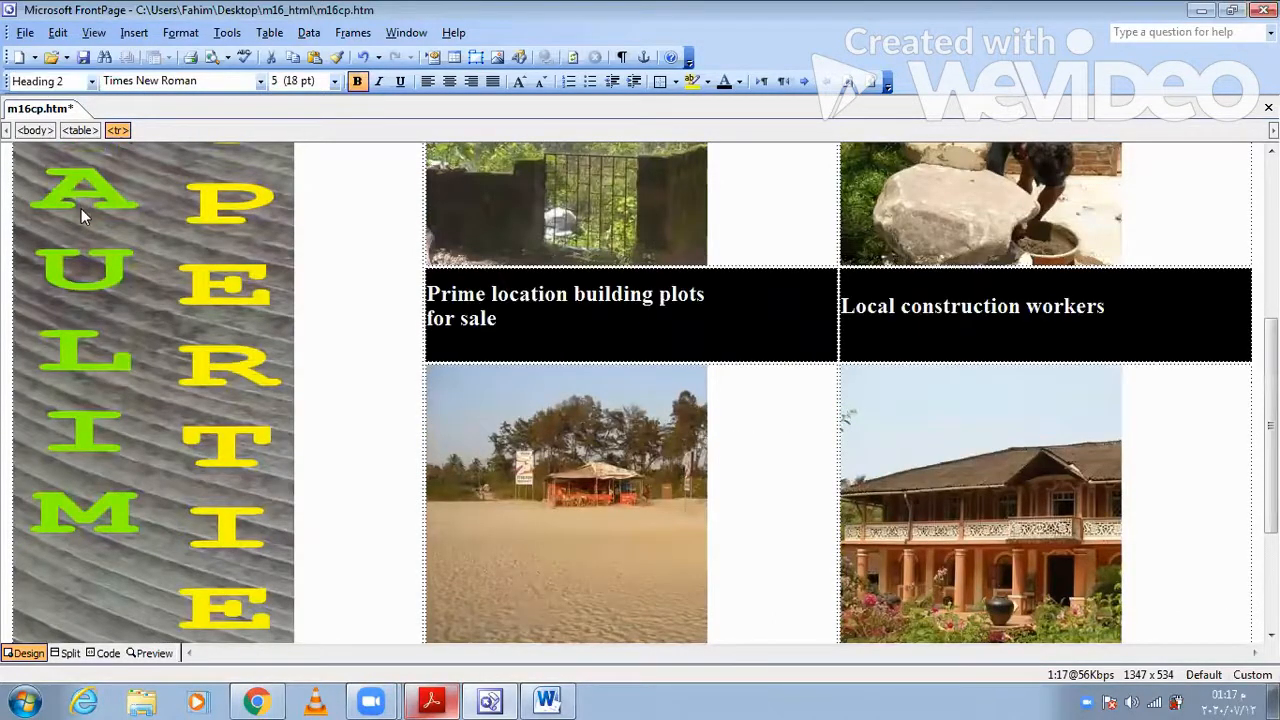
# - Copy "Web Design by Hothouse Design: Page last edited by:" from question 7 in Acrobat Reader and replace the letter K in the FrontPage table with it
pyautogui.click(450, 698)
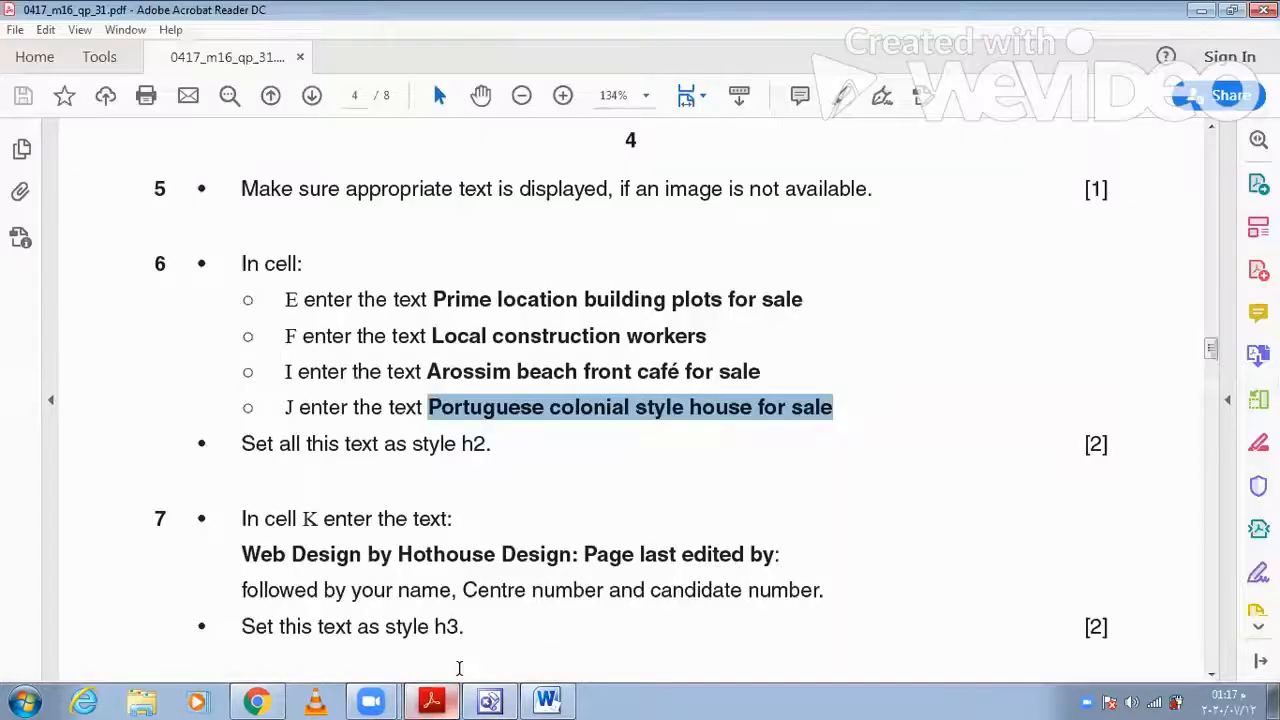
pyautogui.scroll(-3, 491, 567)
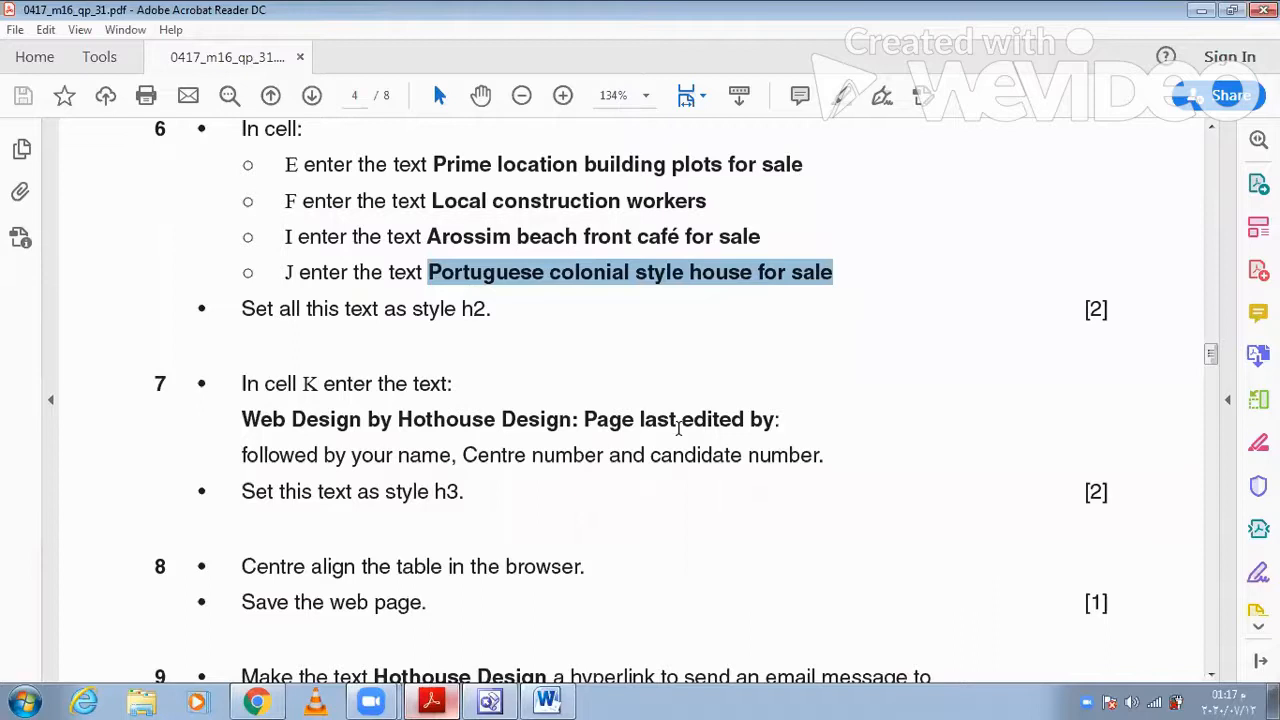
pyautogui.tripleClick(287, 425)
pyautogui.hotkey('ctrl', 'c')
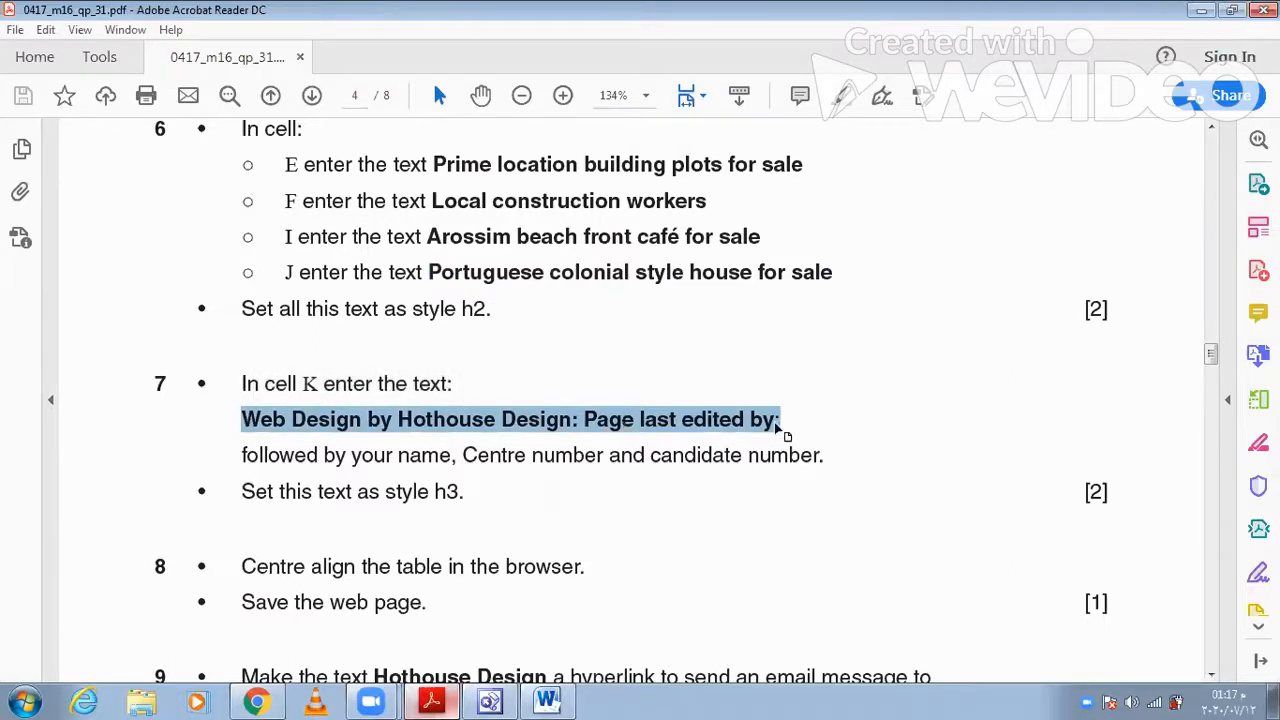
pyautogui.click(490, 700)
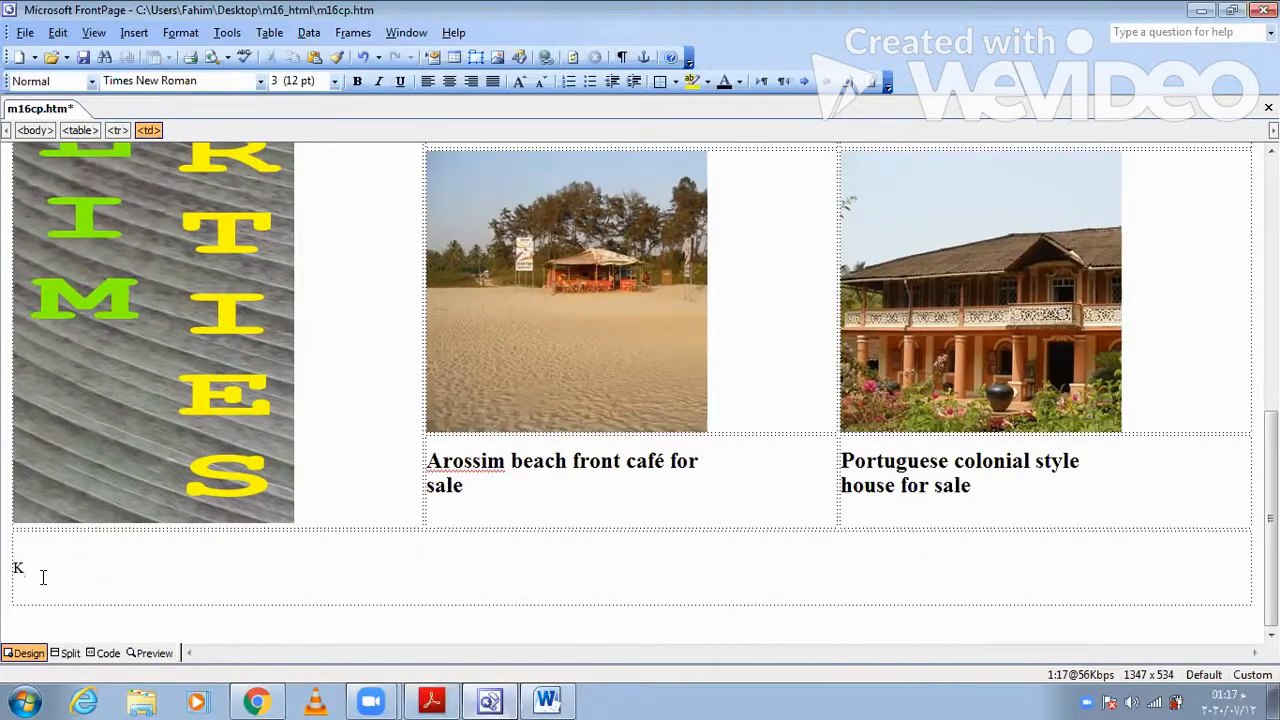
pyautogui.hotkey('shift', 'Home')
pyautogui.hotkey('ctrl', 'v')
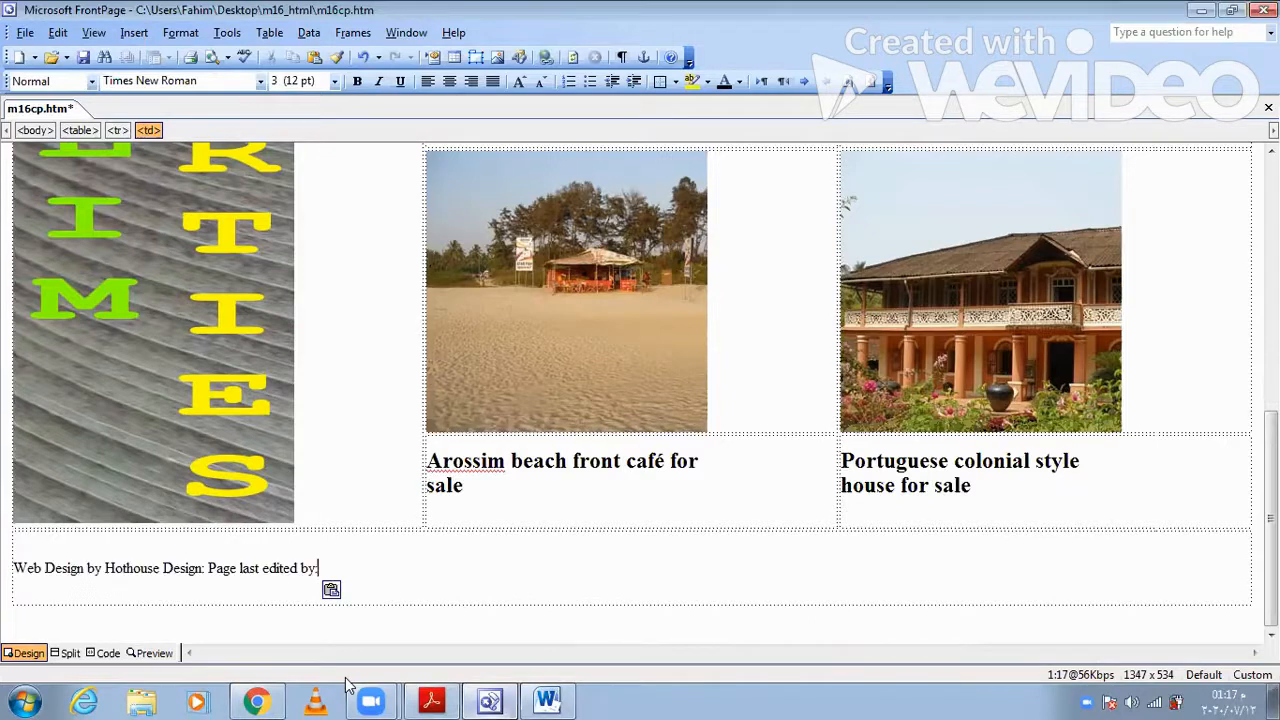
# - Check question 7 in Acrobat Reader and add the candidate's name, centre number and candidate number after "Page last edited by:" in FrontPage, separated by commas
pyautogui.hotkey('alt', 'Tab')
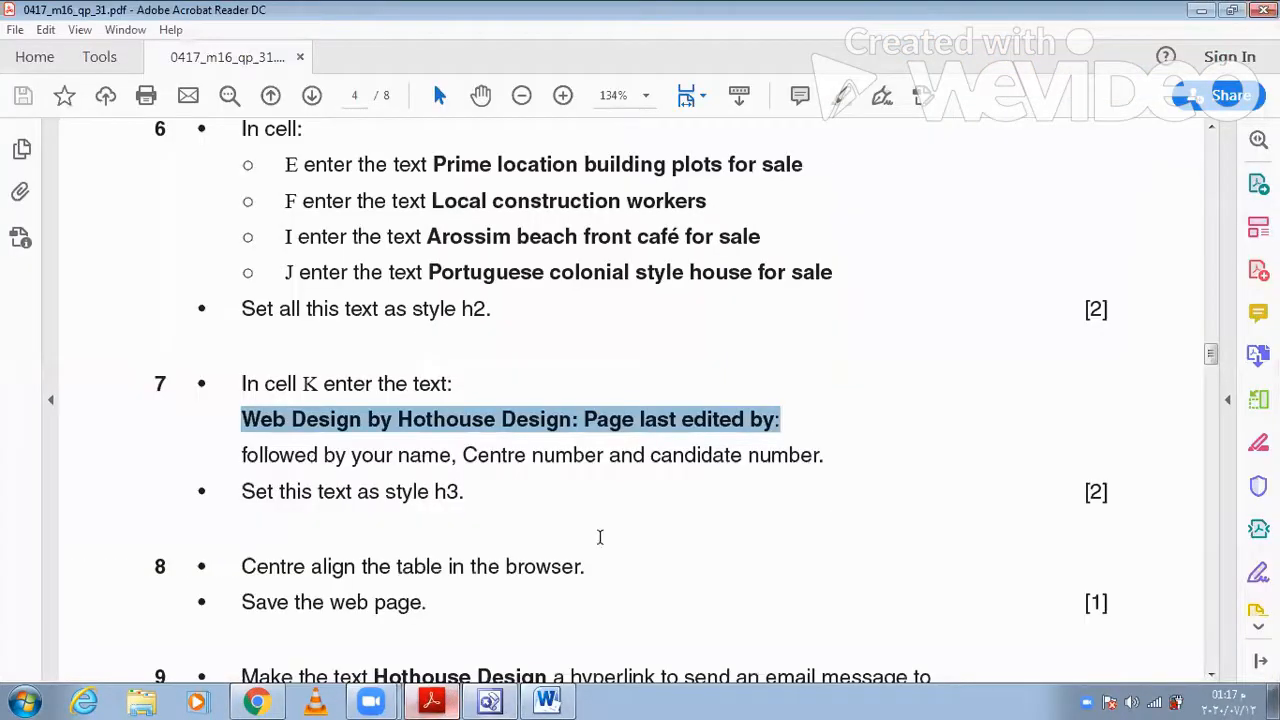
pyautogui.hotkey('alt', 'Tab')
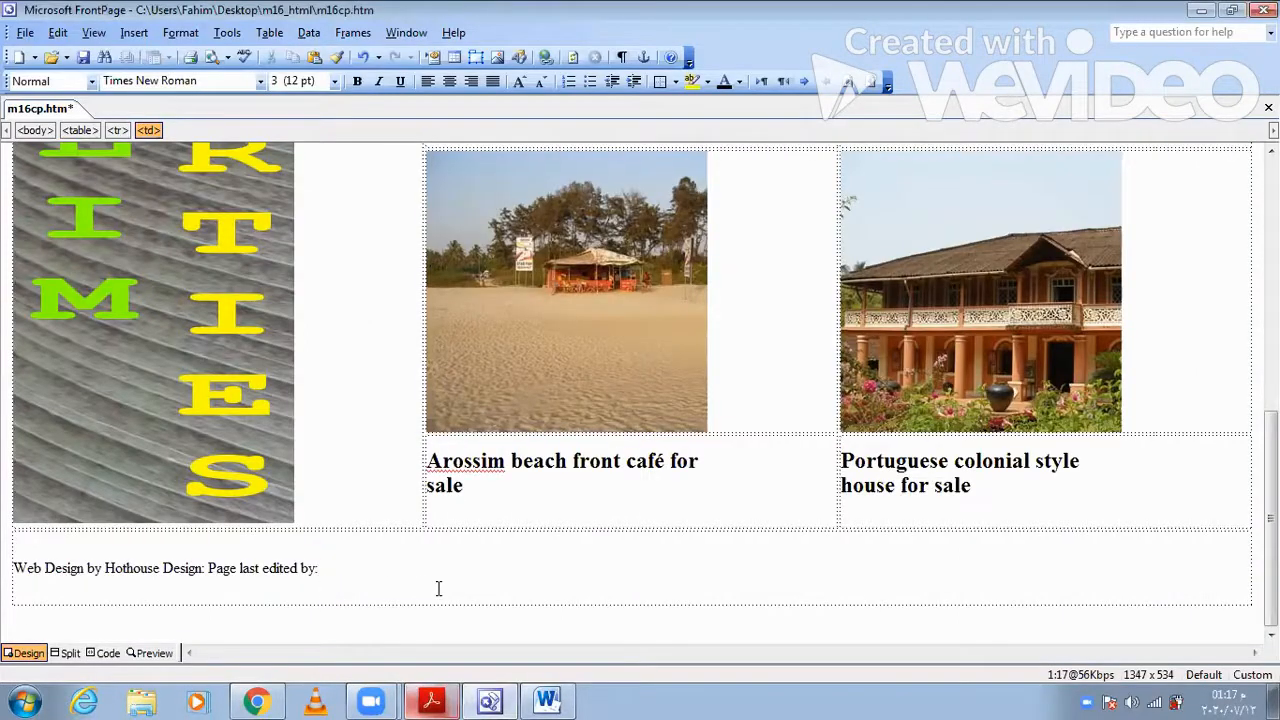
pyautogui.write('Fahim, OM032')
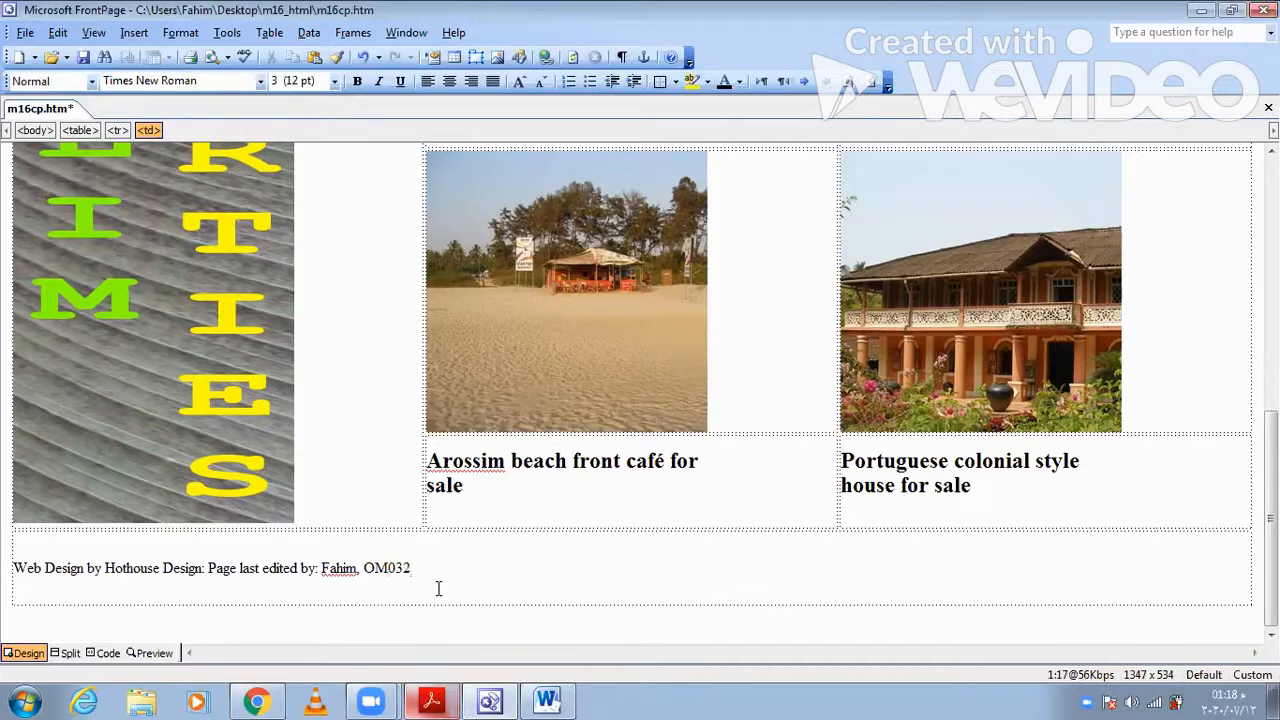
pyautogui.press('BackSpace')
pyautogui.press('BackSpace')
pyautogui.press('BackSpace')
pyautogui.press('BackSpace')
pyautogui.press('BackSpace')
pyautogui.press('BackSpace')
# - Apply the Heading 3 style to the whole "Web Design by Hothouse Design" line in the last table row
pyautogui.moveTo(454, 558); pyautogui.dragTo(14, 567)
pyautogui.click(92, 81)
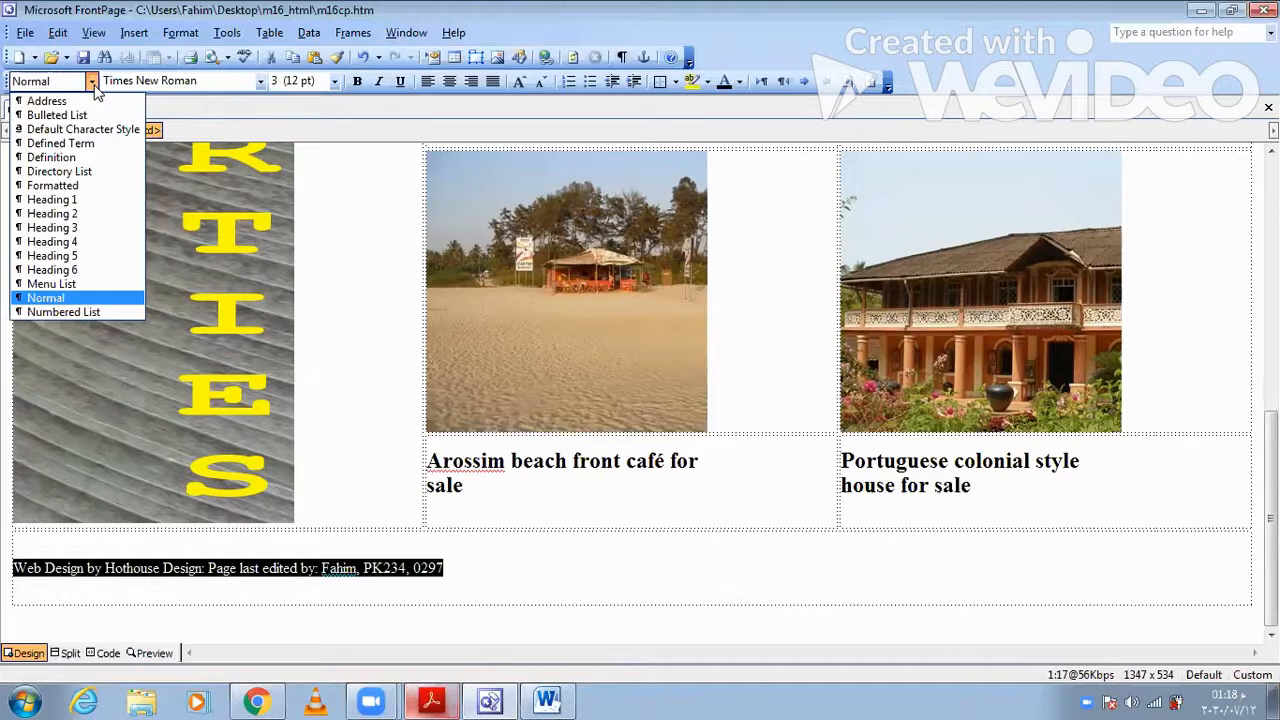
pyautogui.click(83, 228)
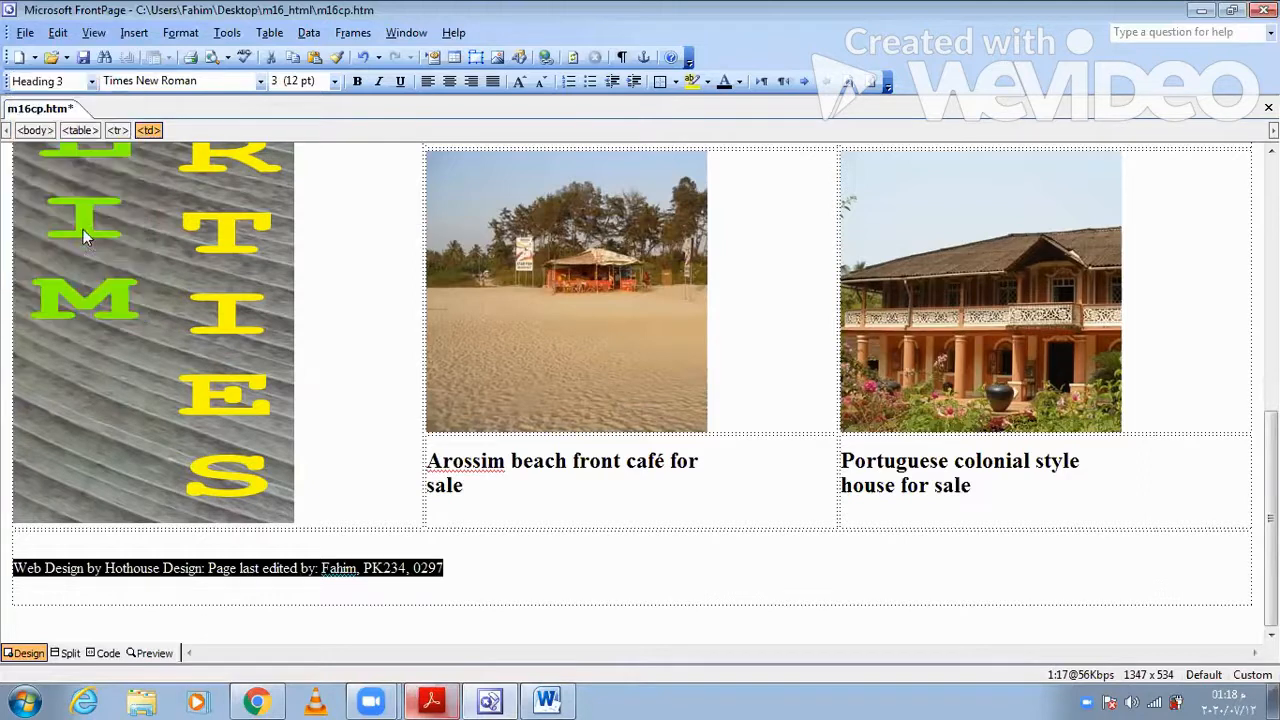
# - Read question 8 in Acrobat Reader and set the FrontPage table's alignment to Center
pyautogui.click(431, 700)
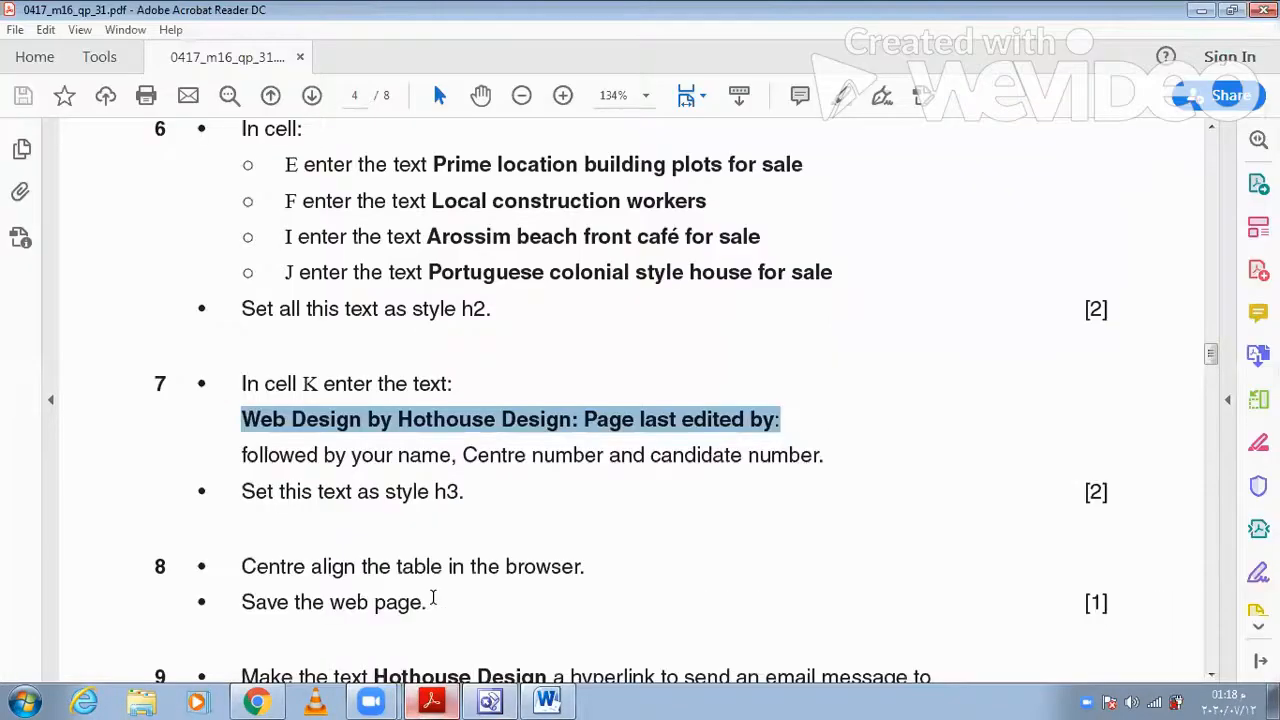
pyautogui.scroll(-2, 306, 443)
pyautogui.scroll(-1, 266, 437)
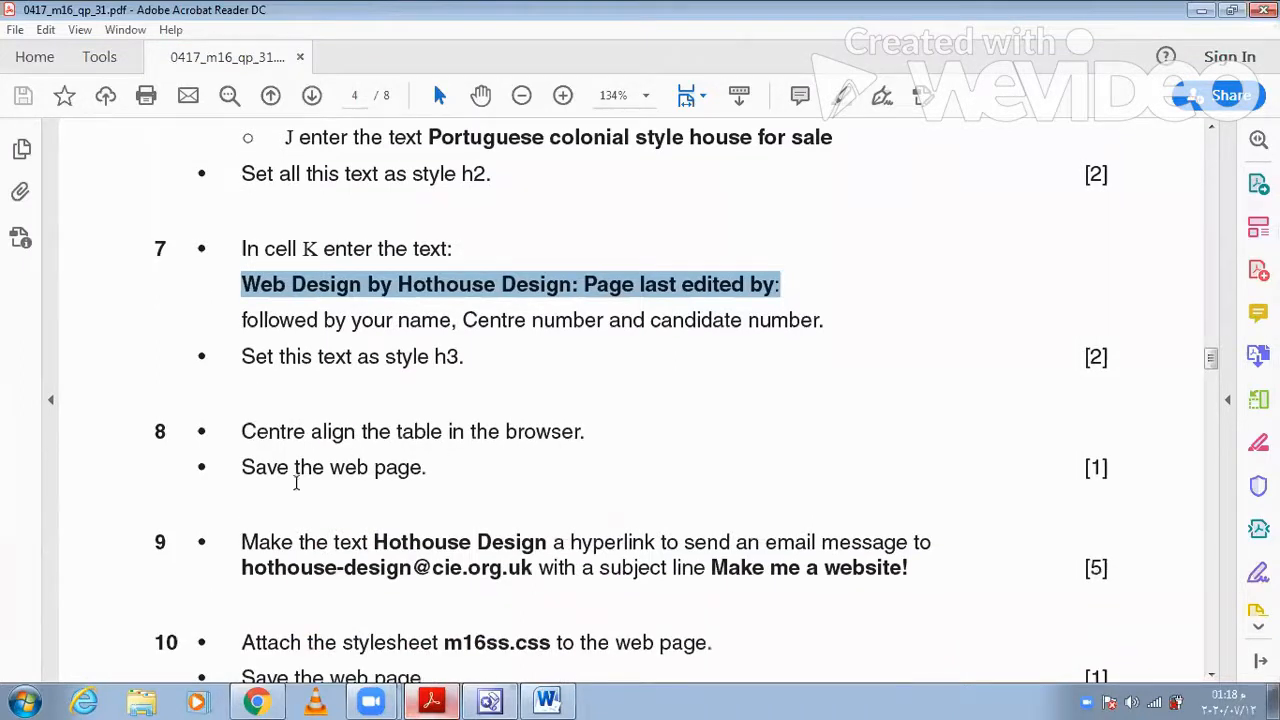
pyautogui.click(438, 699)
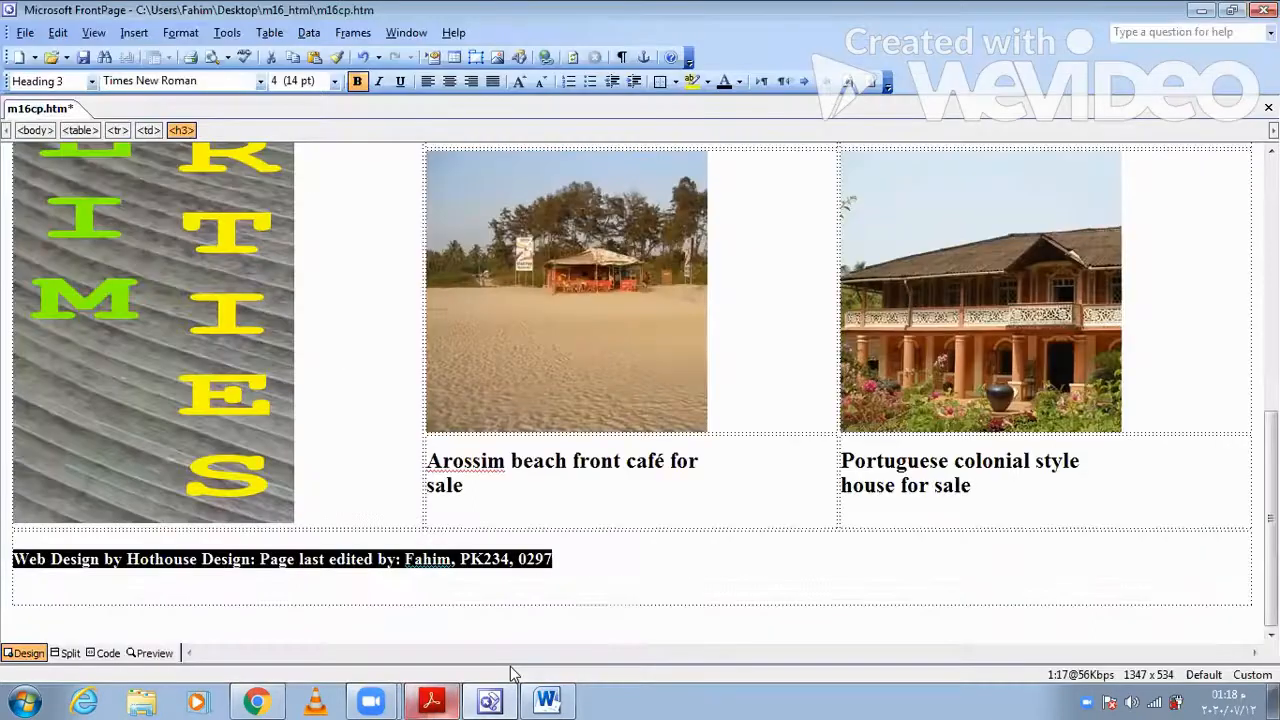
pyautogui.rightClick(800, 210)
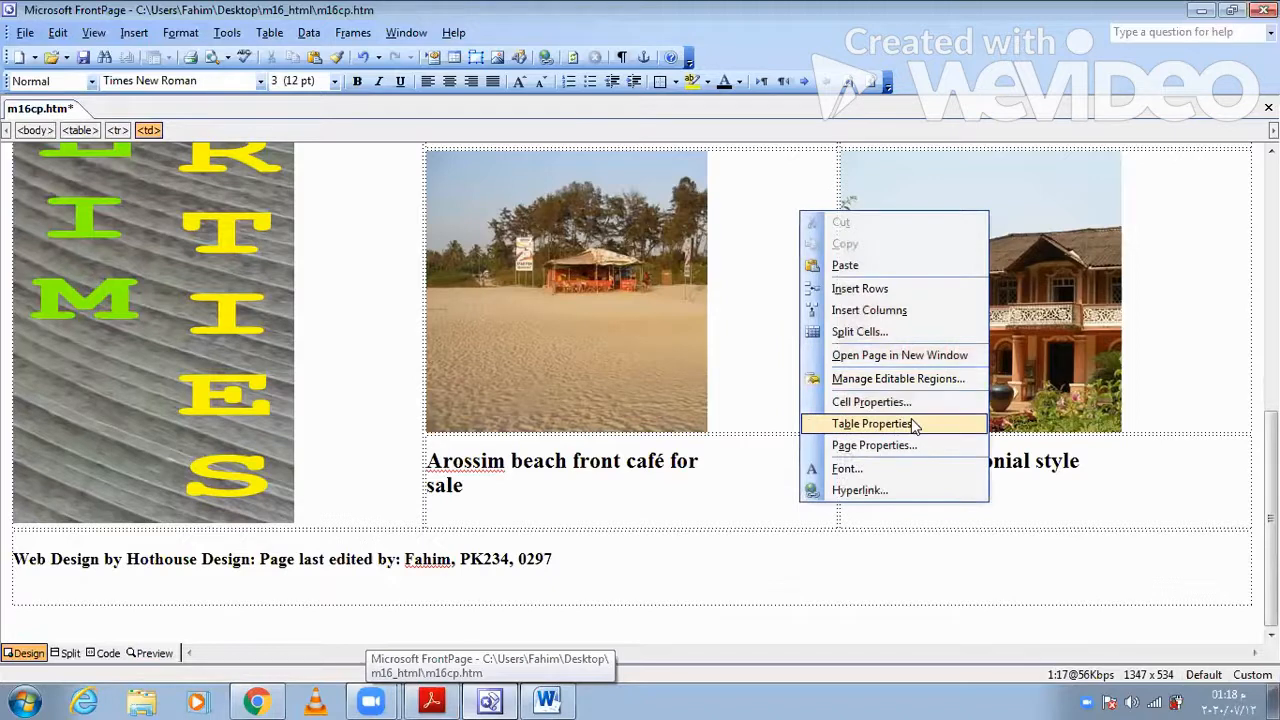
pyautogui.click(872, 424)
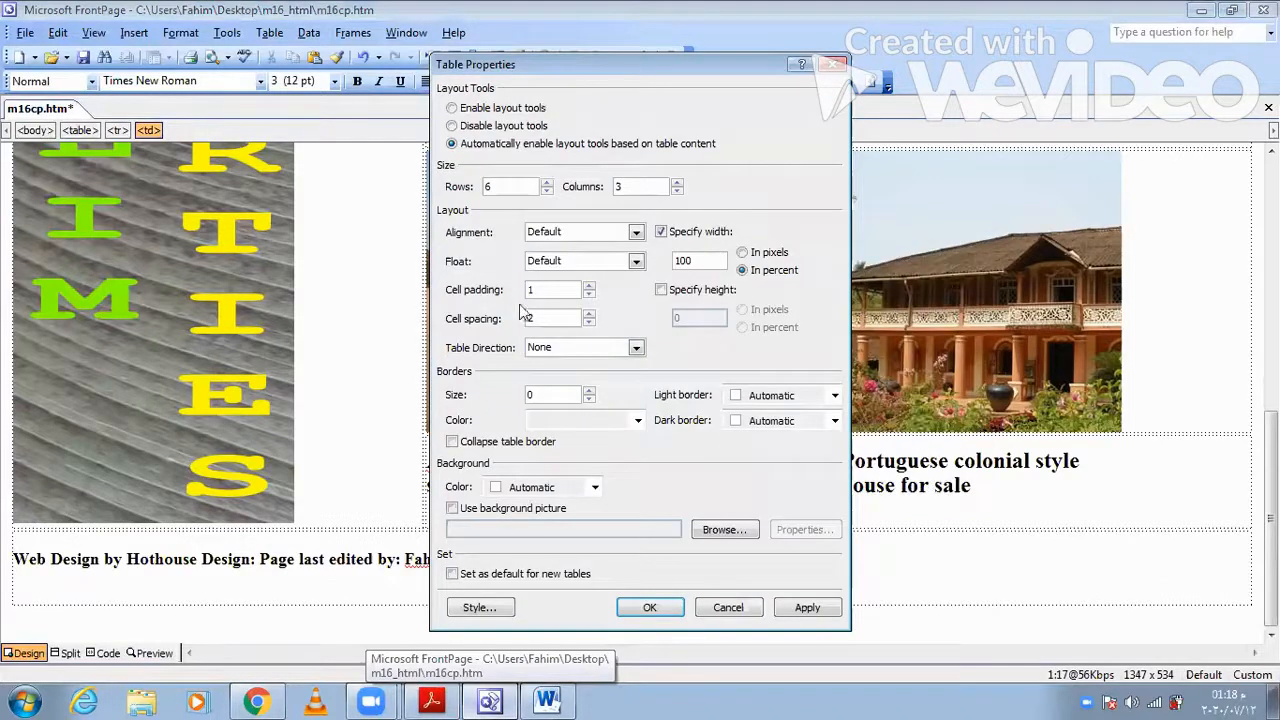
pyautogui.click(636, 232)
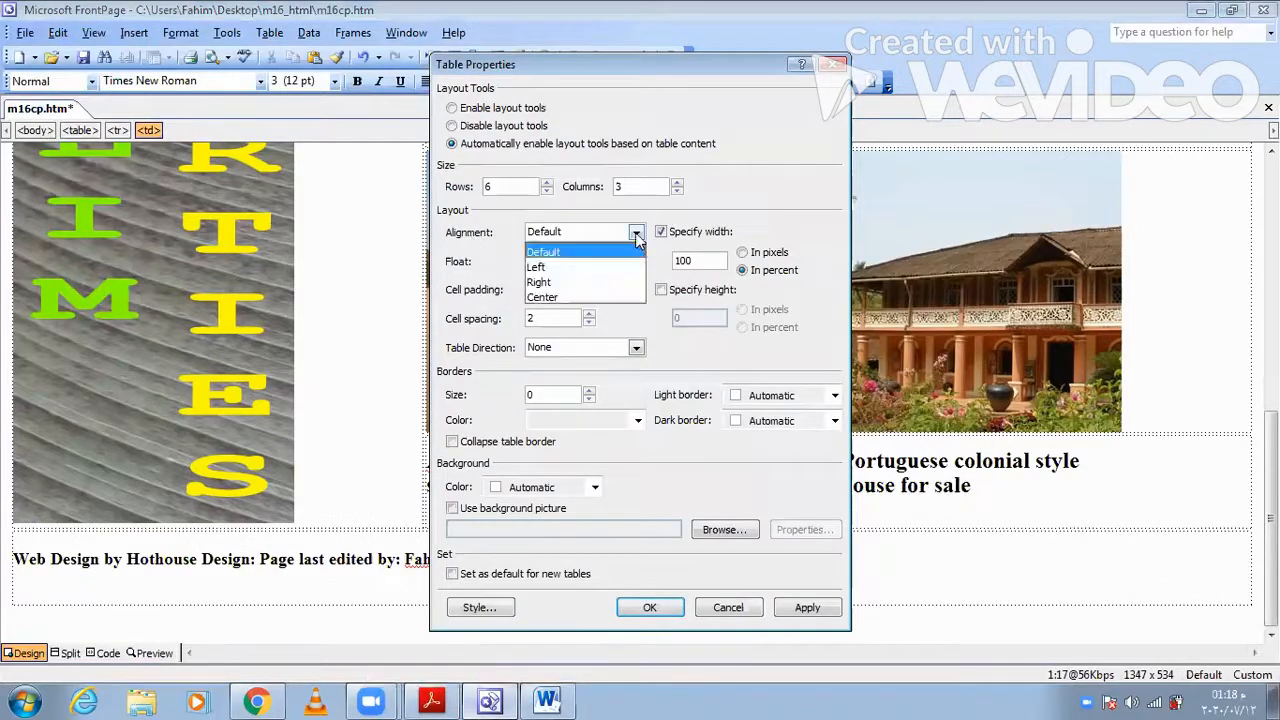
pyautogui.click(572, 298)
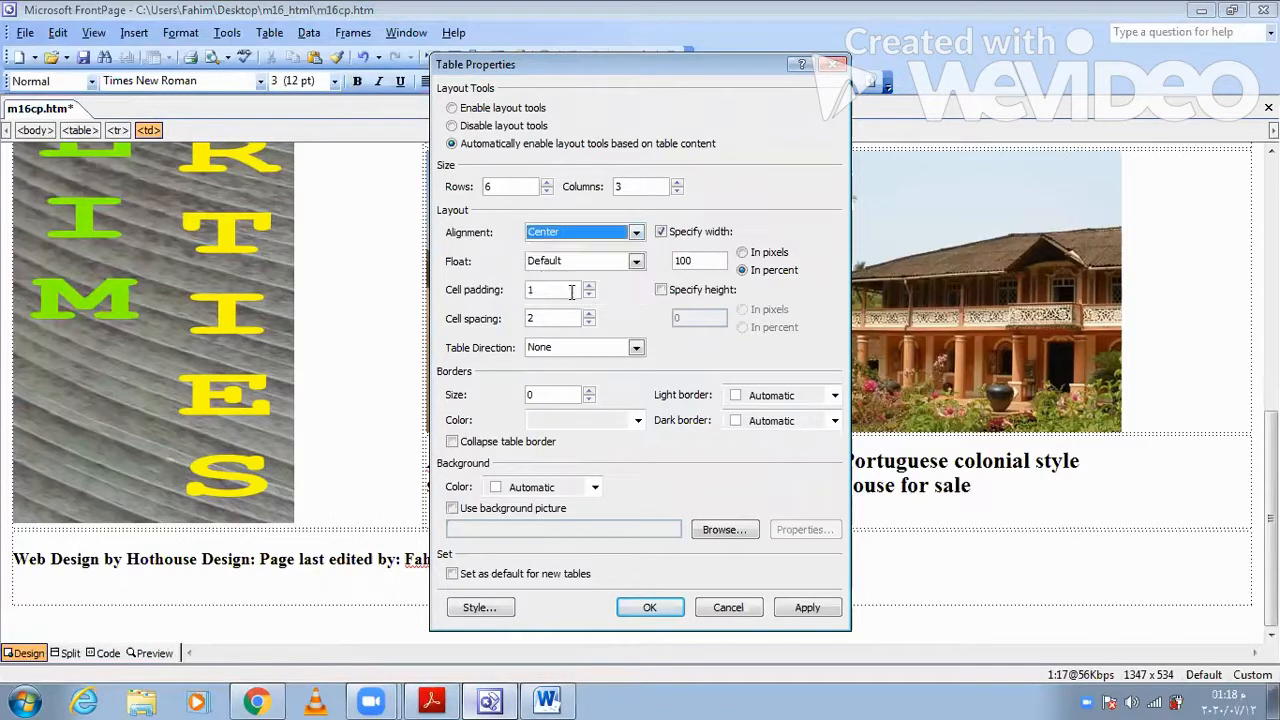
pyautogui.click(804, 608)
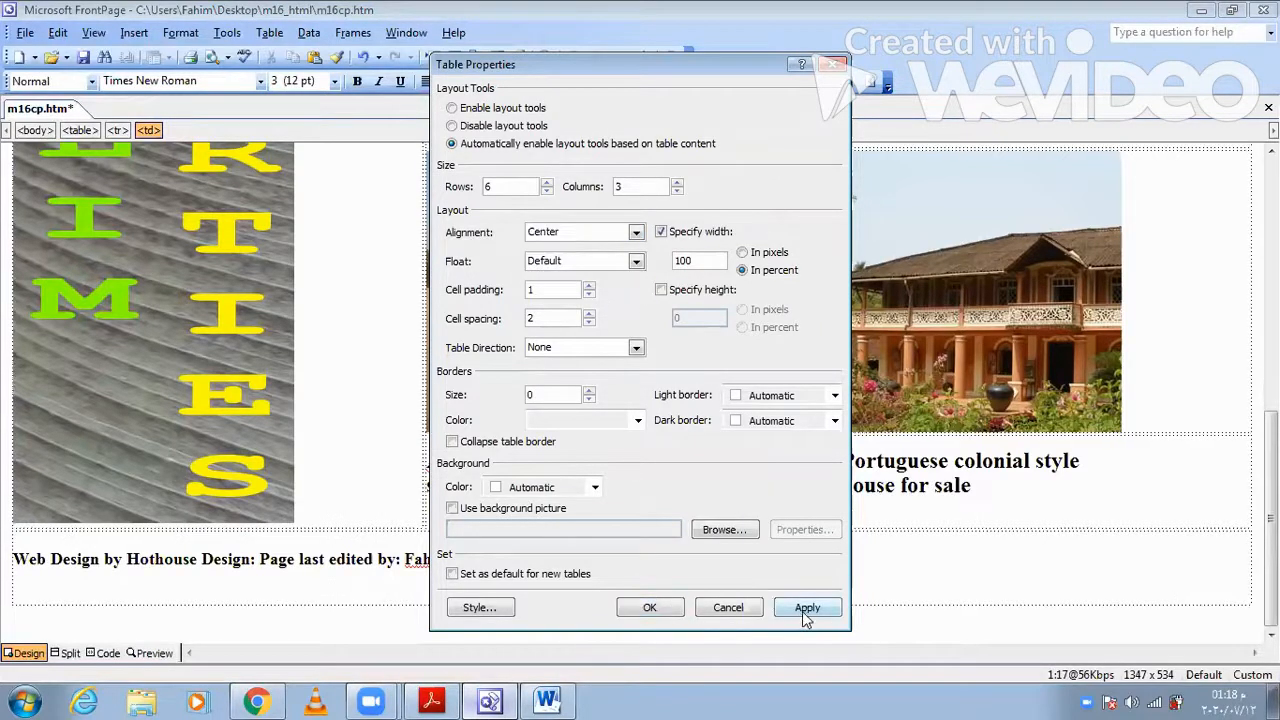
pyautogui.click(650, 607)
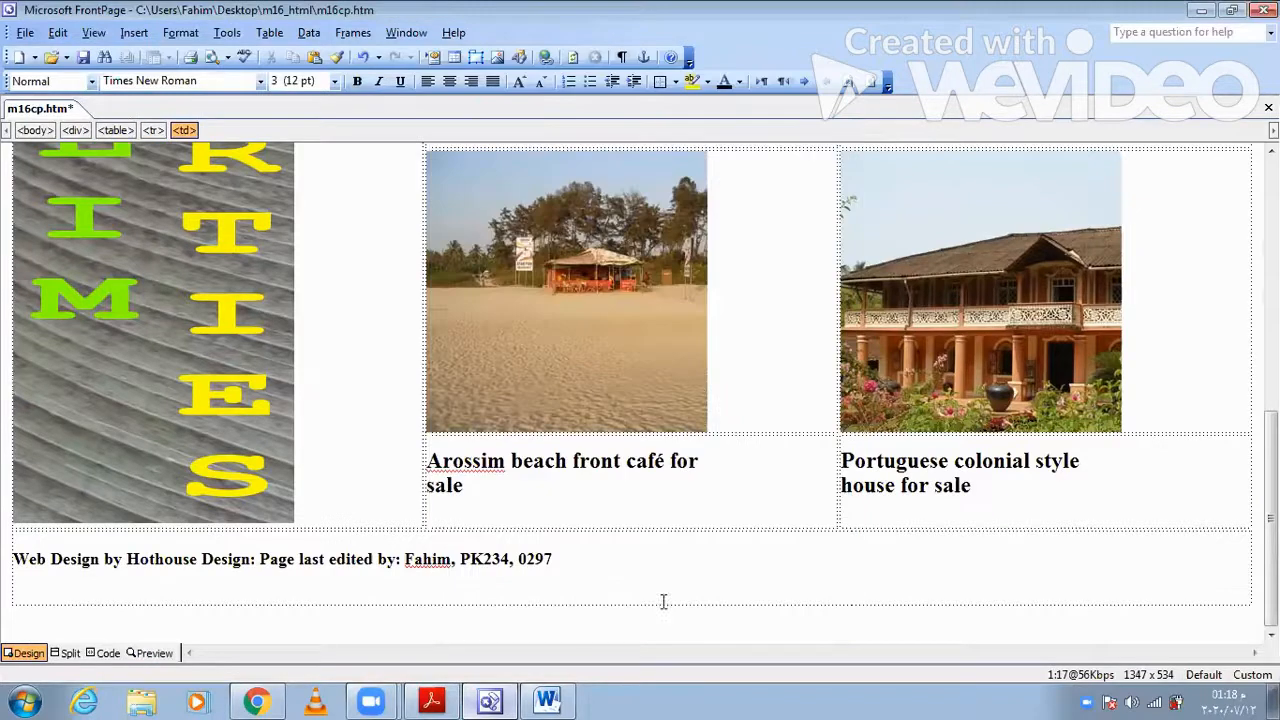
# - Copy the e-mail address given in question 9 in Acrobat Reader and return to FrontPage
pyautogui.click(432, 700)
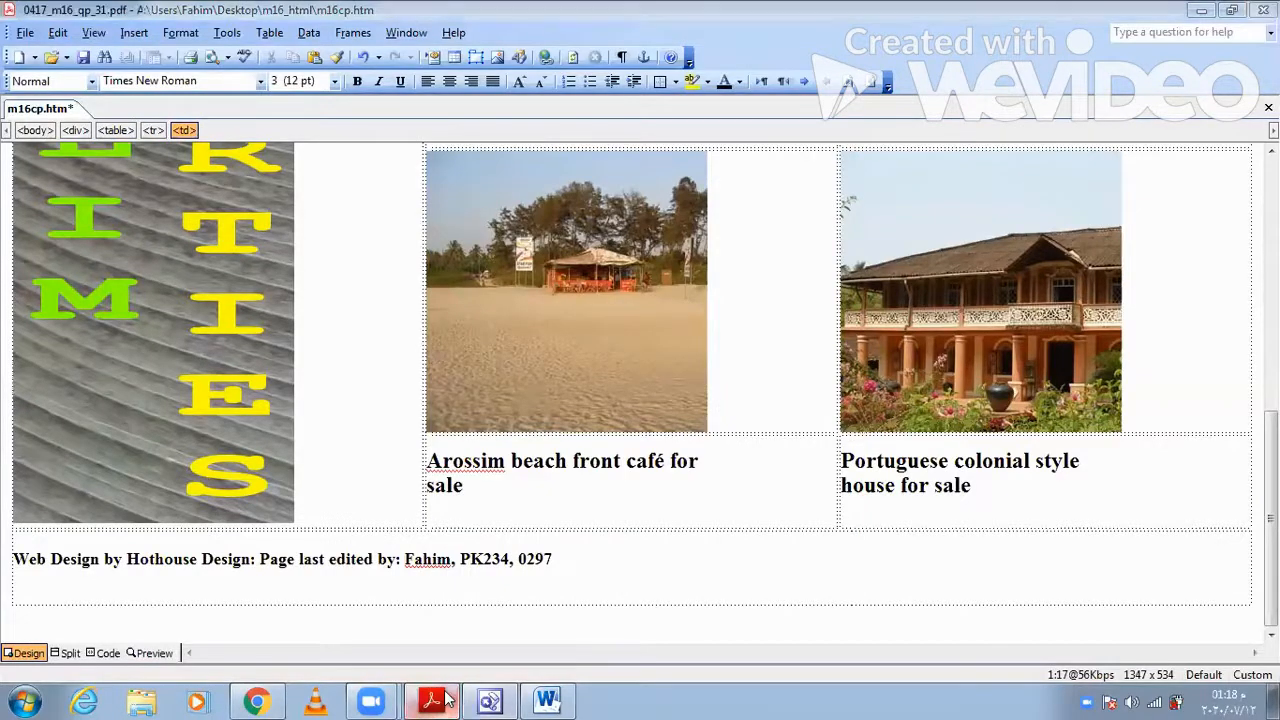
pyautogui.scroll(-3, 382, 598)
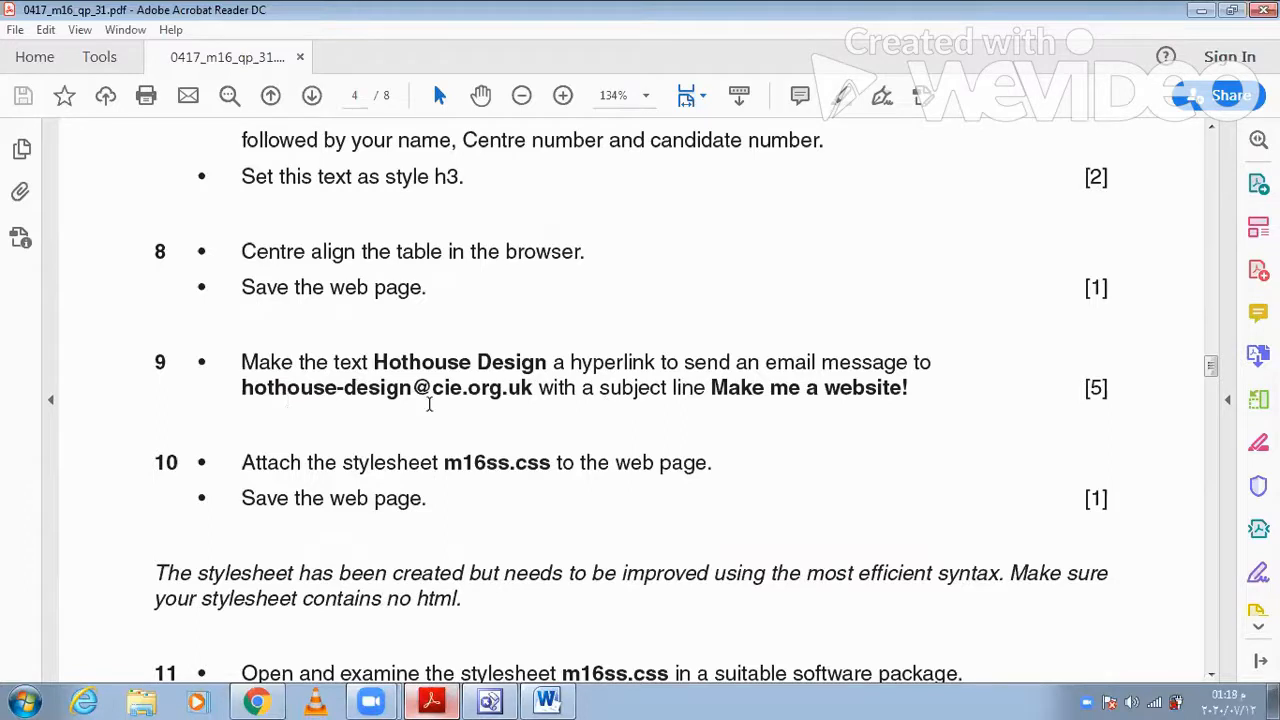
pyautogui.moveTo(236, 387); pyautogui.dragTo(533, 397)
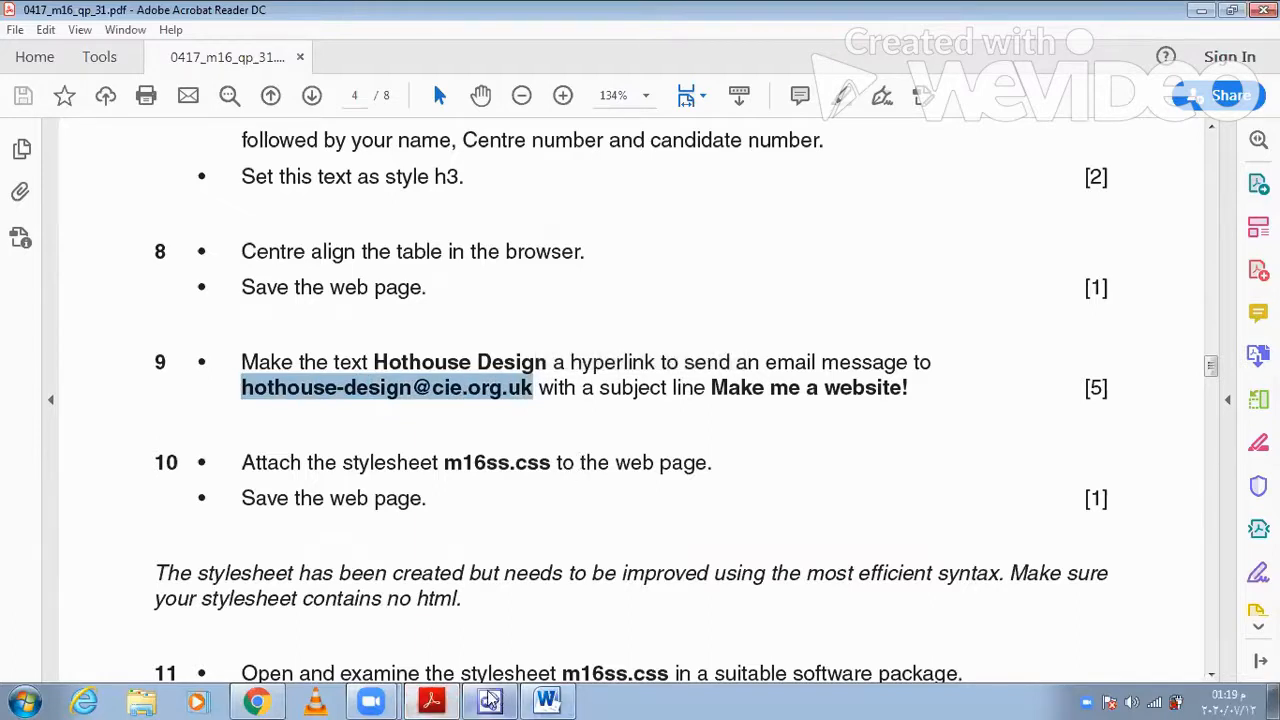
pyautogui.click(432, 701)
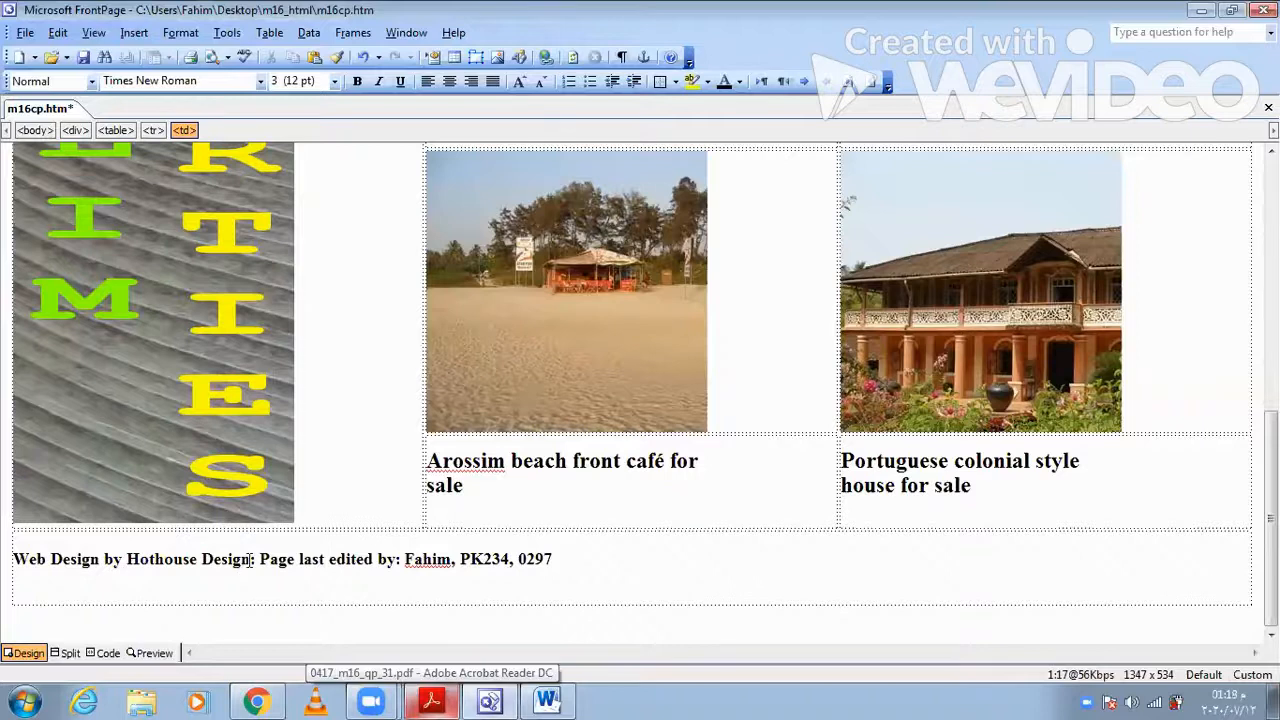
# - Start an e-mail hyperlink on the text "Hothouse Design" in the last table row, using the copied e-mail address
pyautogui.doubleClick(236, 560)
pyautogui.keyDown('shift'); pyautogui.click(126, 558); pyautogui.keyUp('shift')
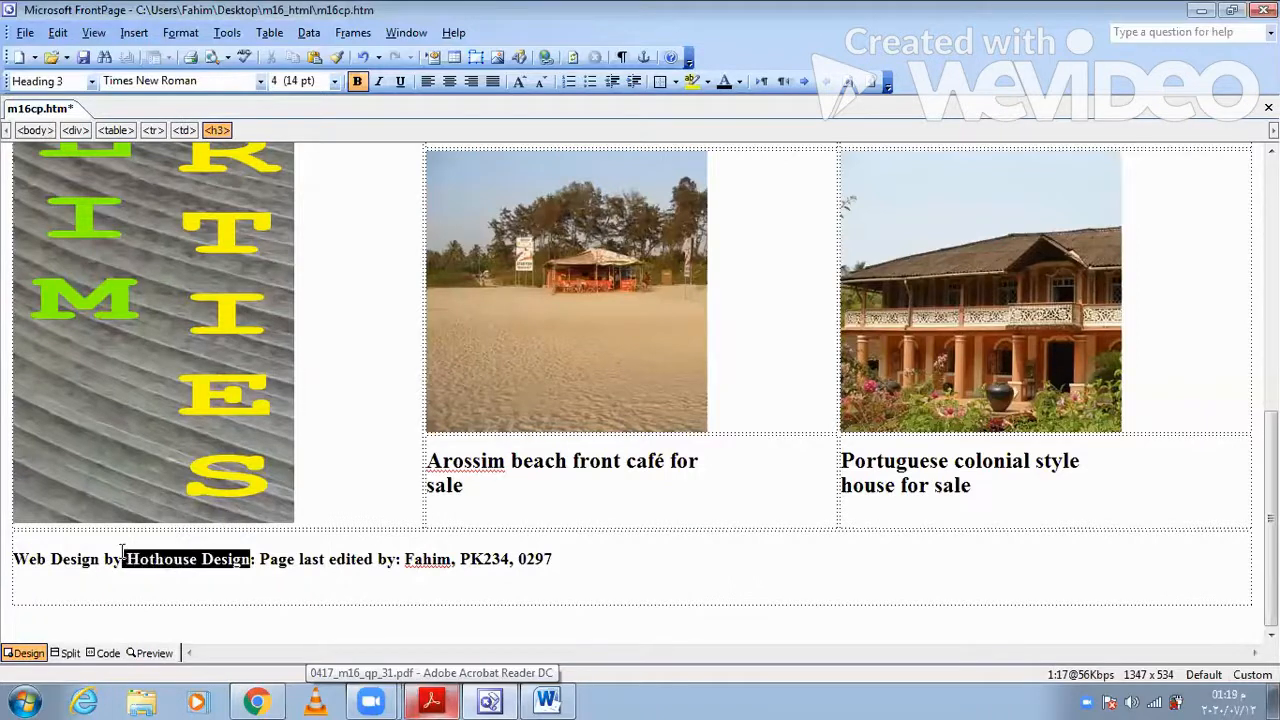
pyautogui.click(134, 33)
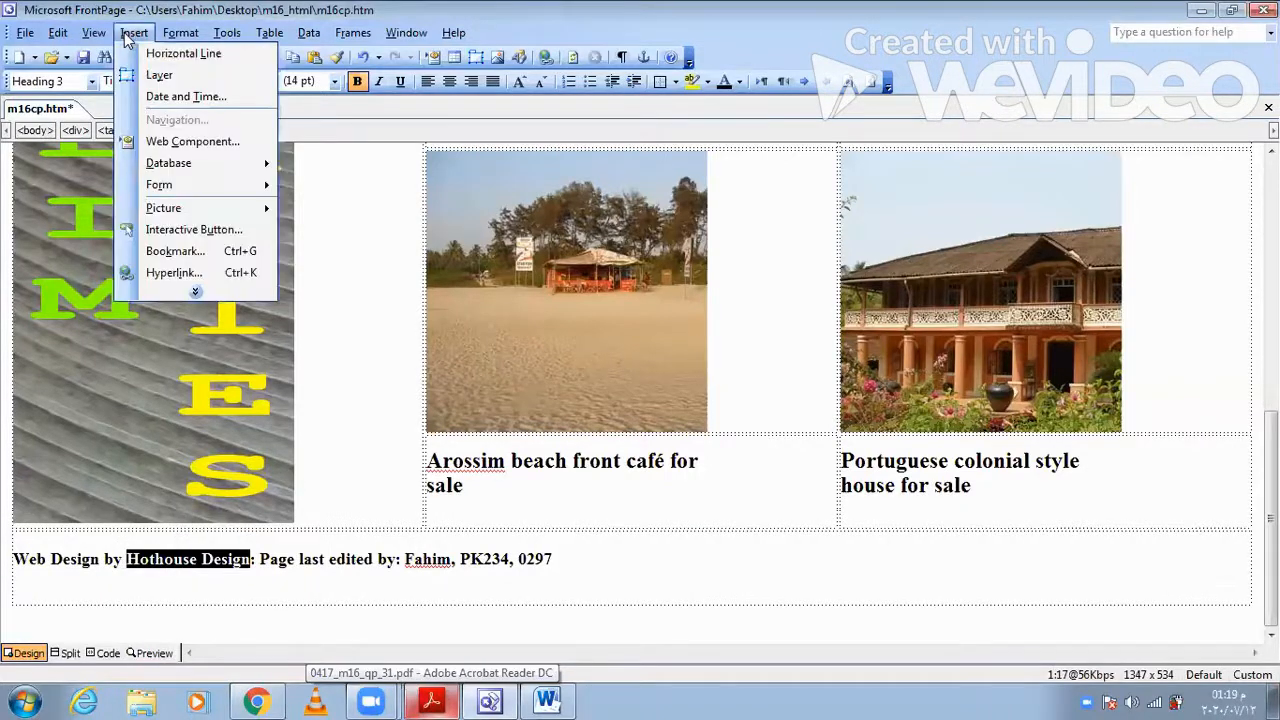
pyautogui.click(178, 273)
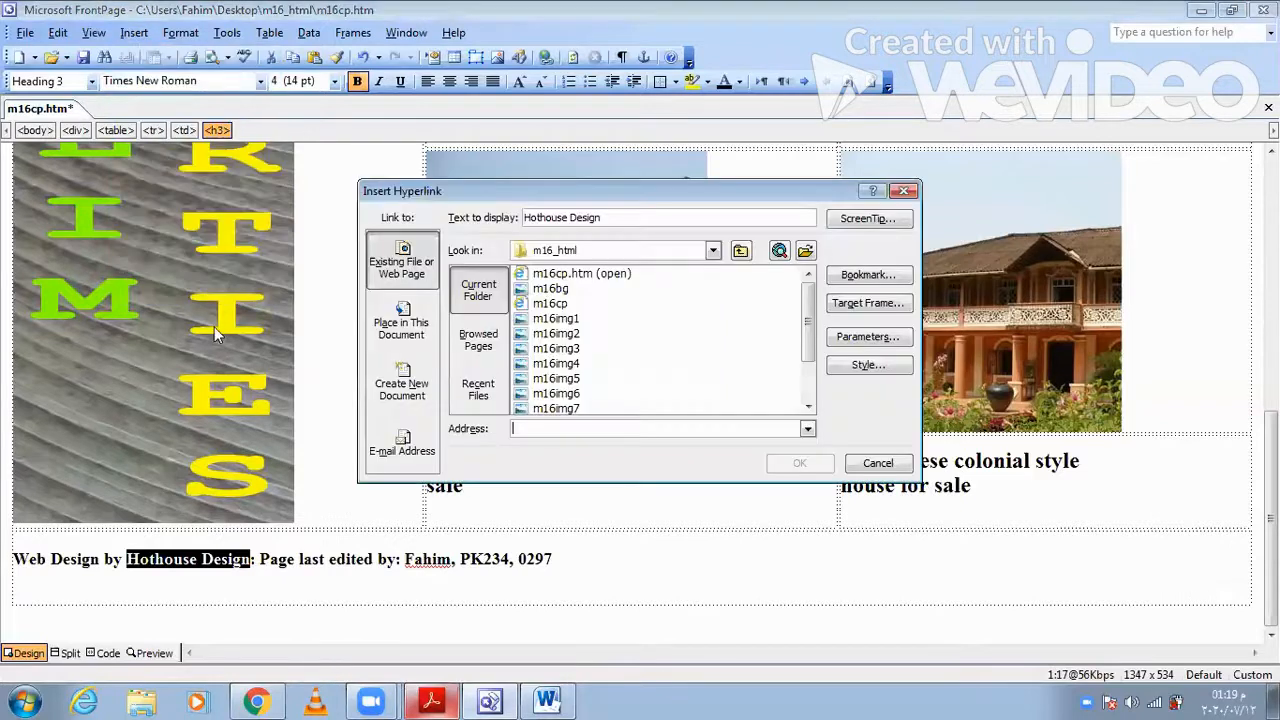
pyautogui.click(400, 450)
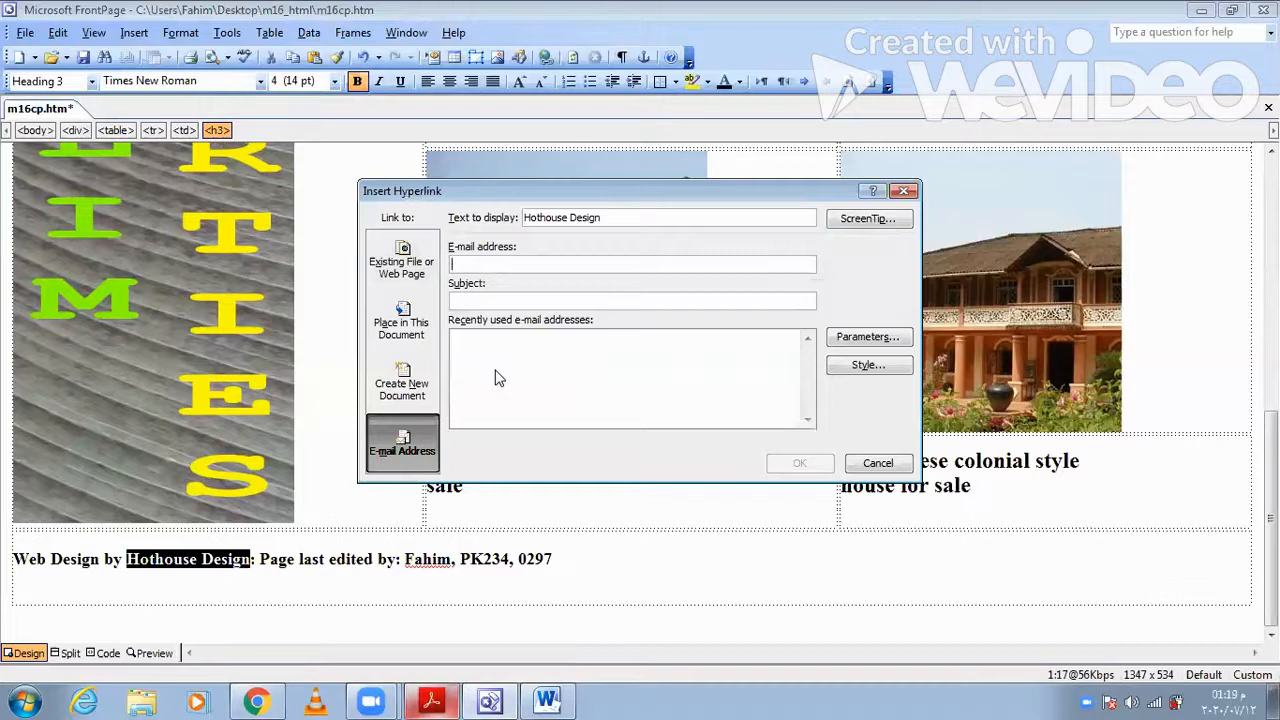
pyautogui.hotkey('ctrl', 'v')
# - Copy "Make me a website!" from question 9 in Acrobat Reader into the FrontPage hyperlink's subject and confirm the link
pyautogui.click(506, 305)
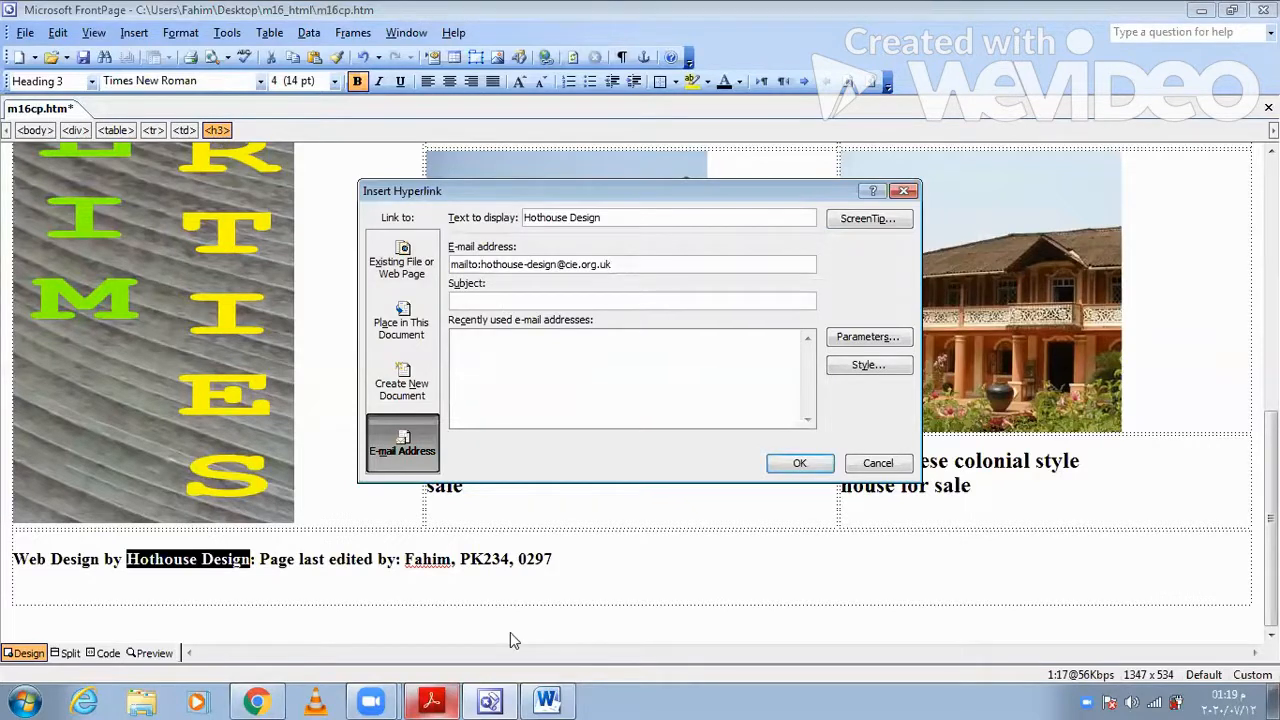
pyautogui.click(440, 700)
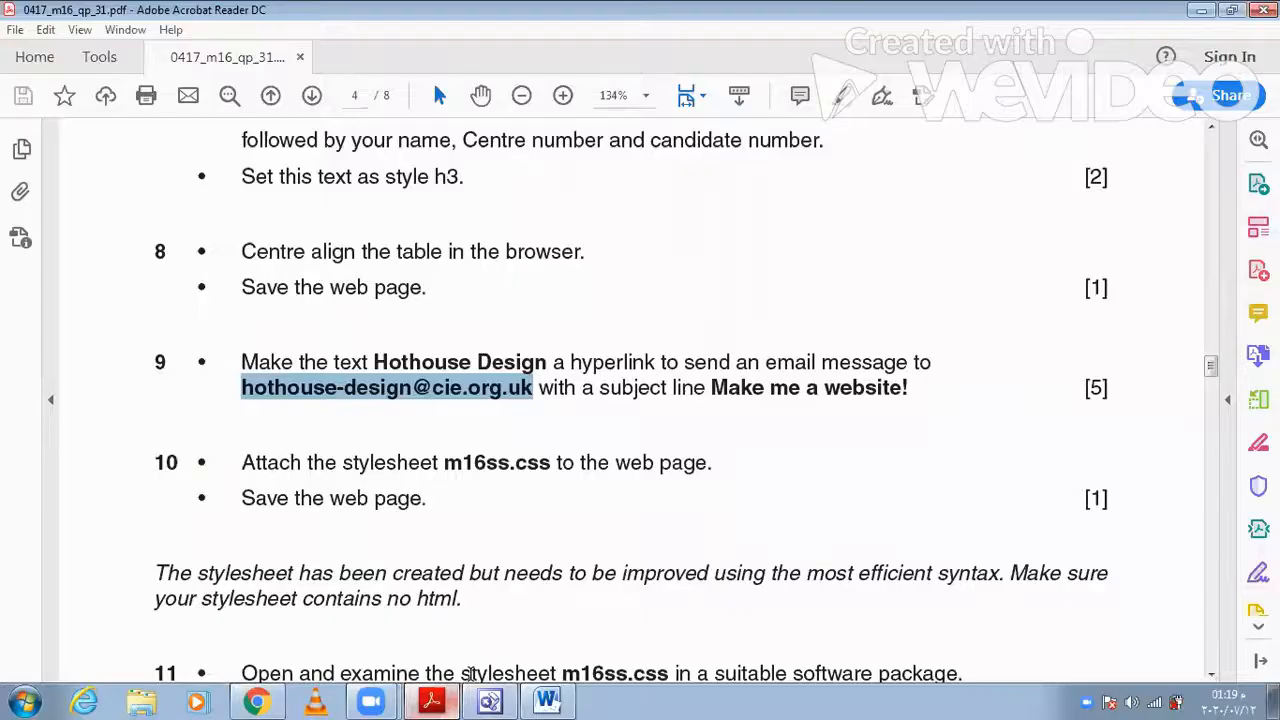
pyautogui.moveTo(709, 390); pyautogui.dragTo(908, 390)
pyautogui.hotkey('ctrl', 'c')
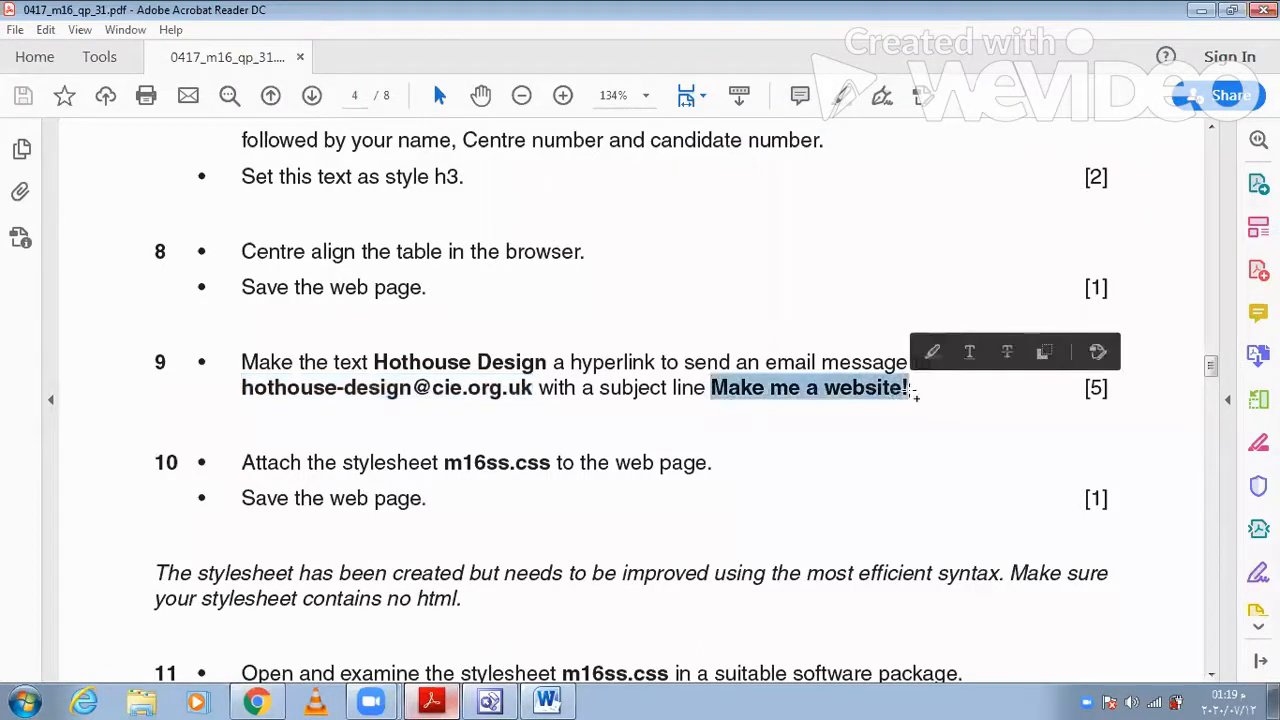
pyautogui.click(490, 700)
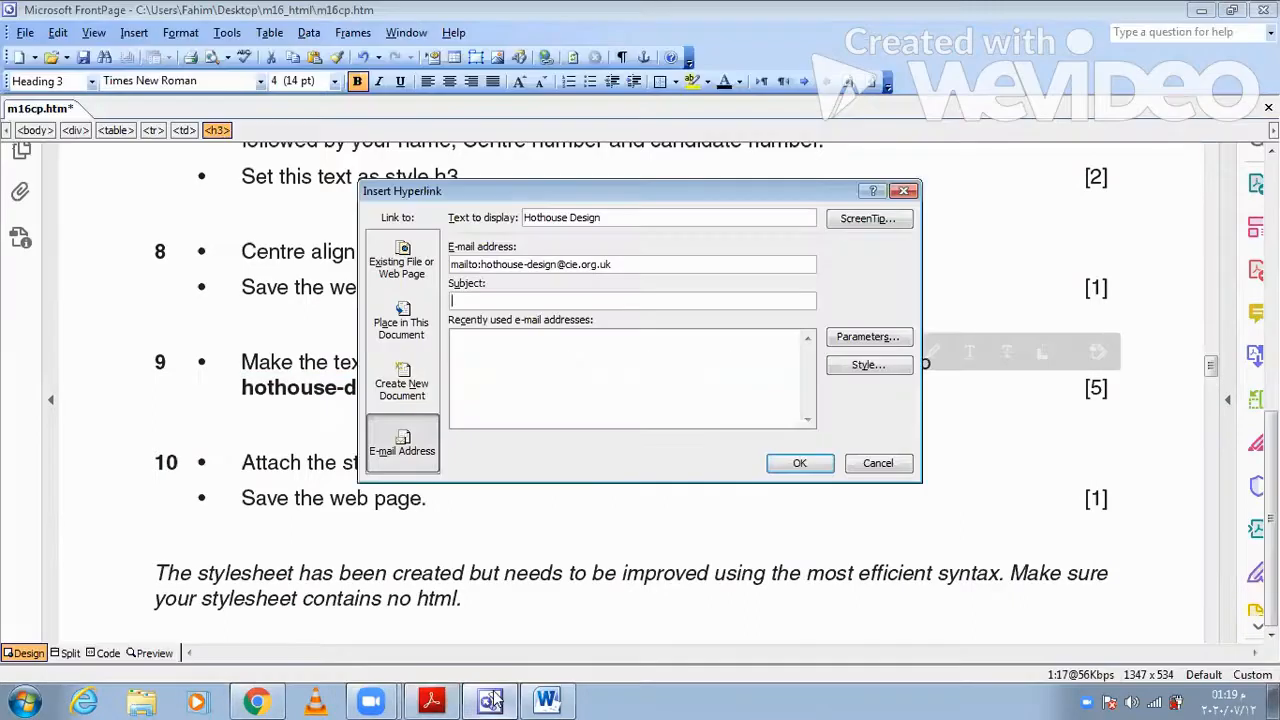
pyautogui.hotkey('ctrl', 'v')
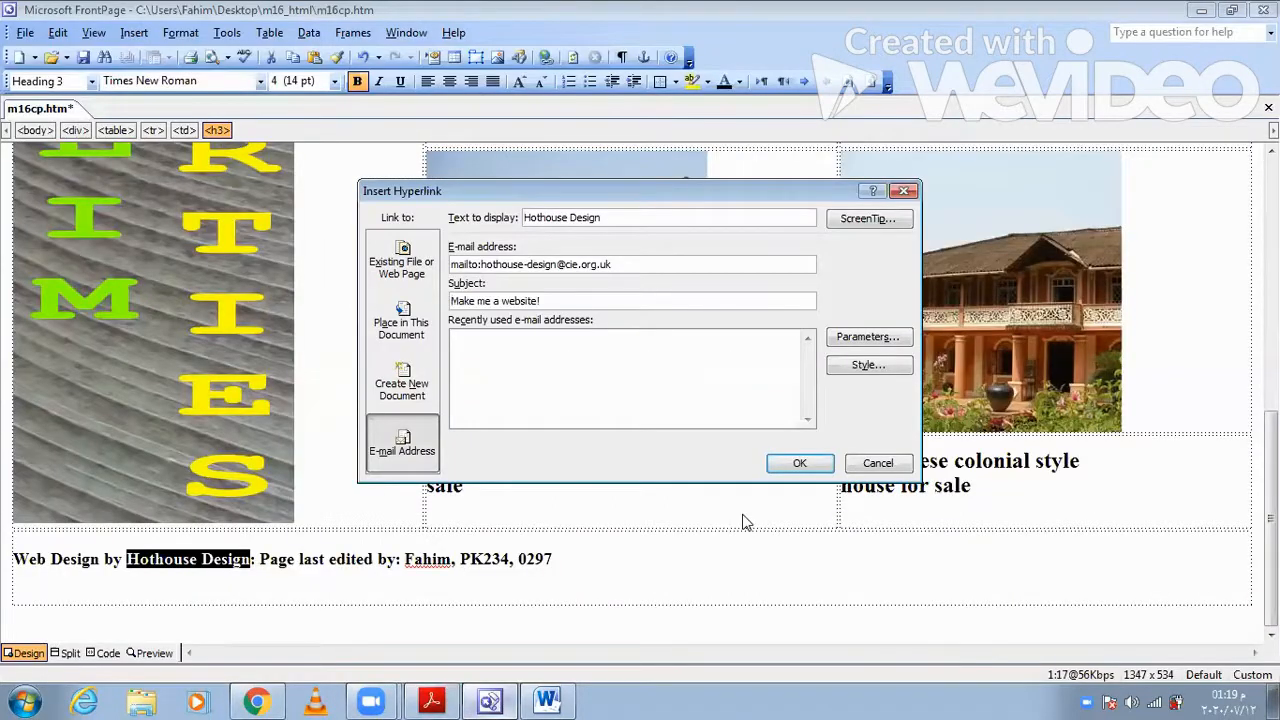
pyautogui.click(800, 465)
# - Switch to Acrobat Reader to read question 10 of the exam paper
pyautogui.click(450, 700)
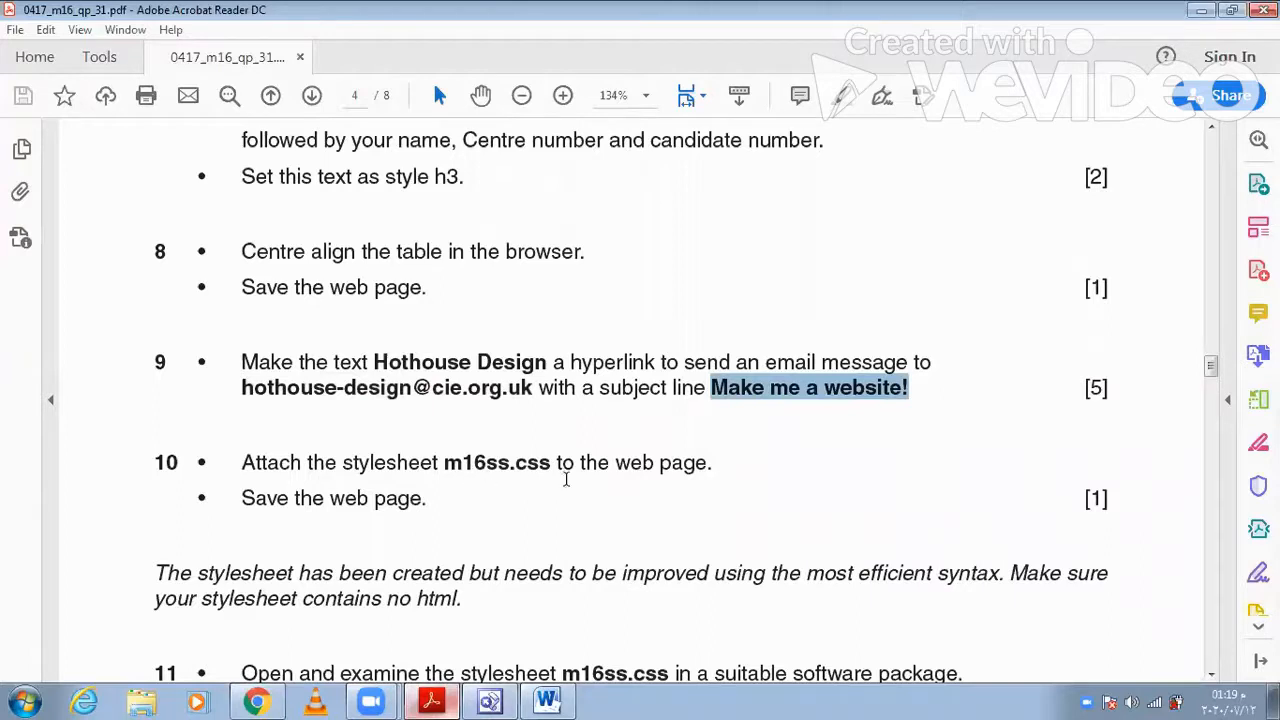
# - Switch to FrontPage and attach the stylesheet m16ss from the desktop folder m16_html to the page m16cp.htm
pyautogui.click(490, 700)
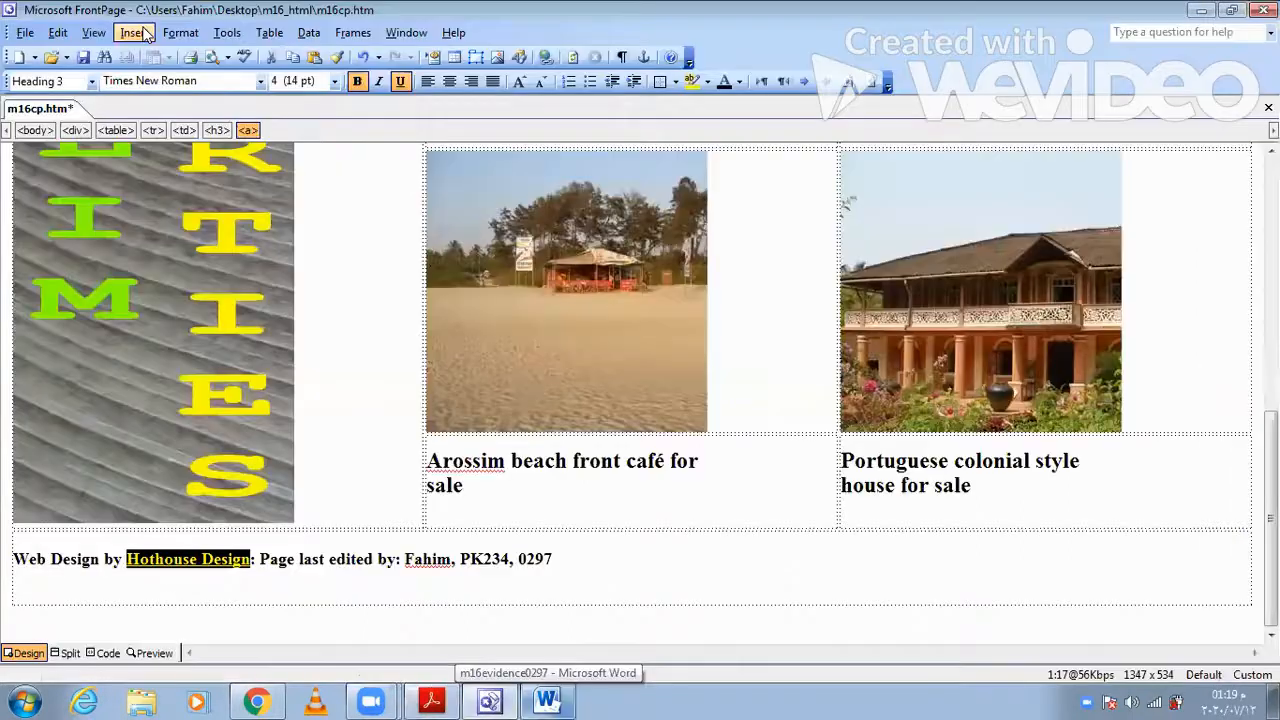
pyautogui.click(181, 35)
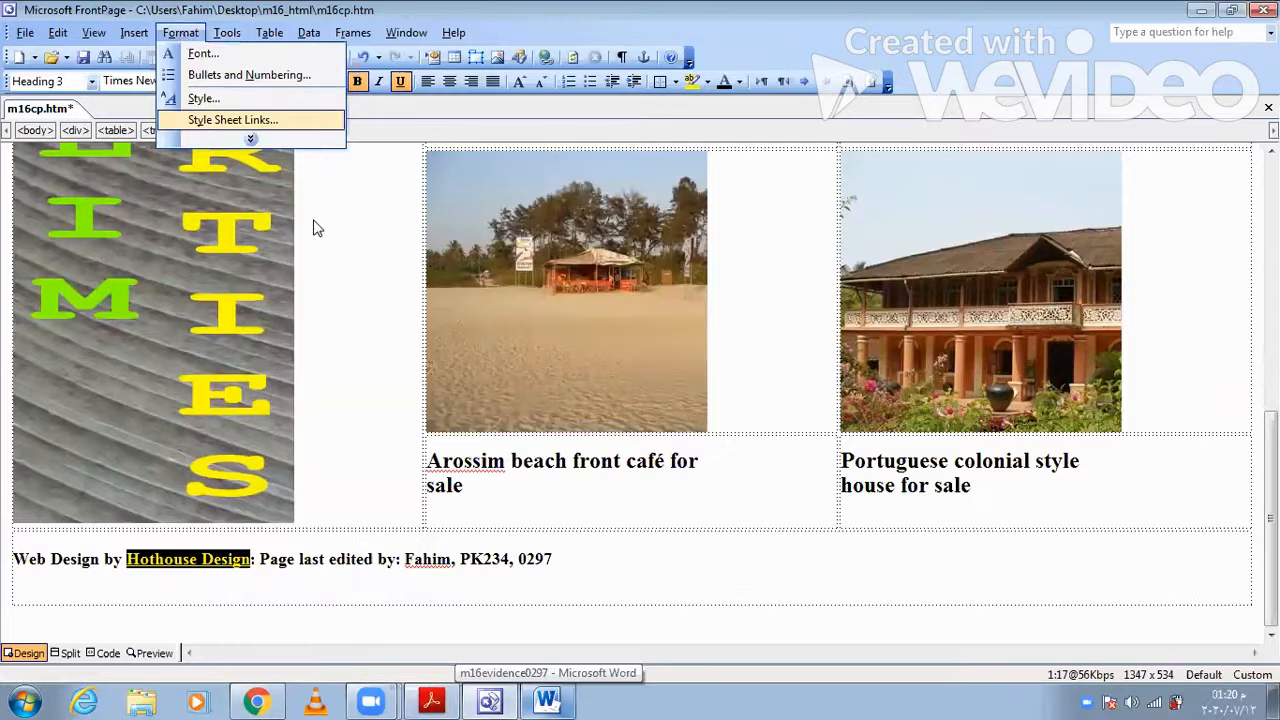
pyautogui.click(770, 297)
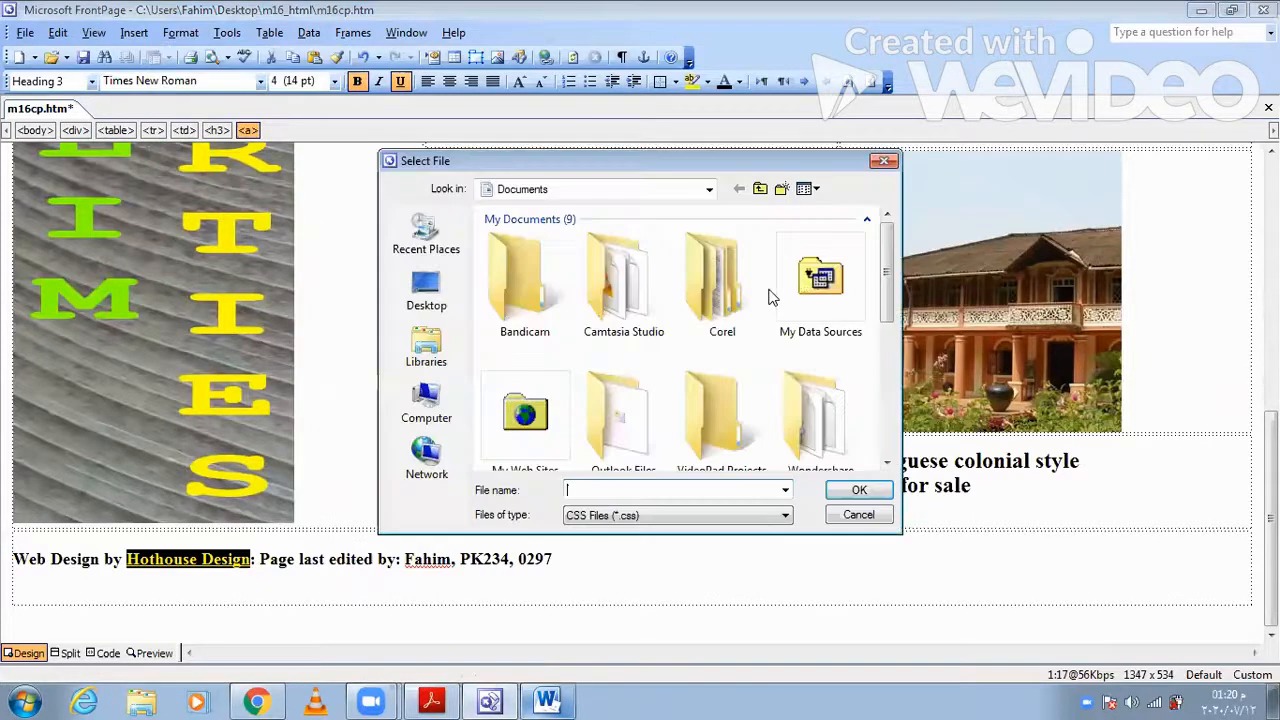
pyautogui.click(425, 292)
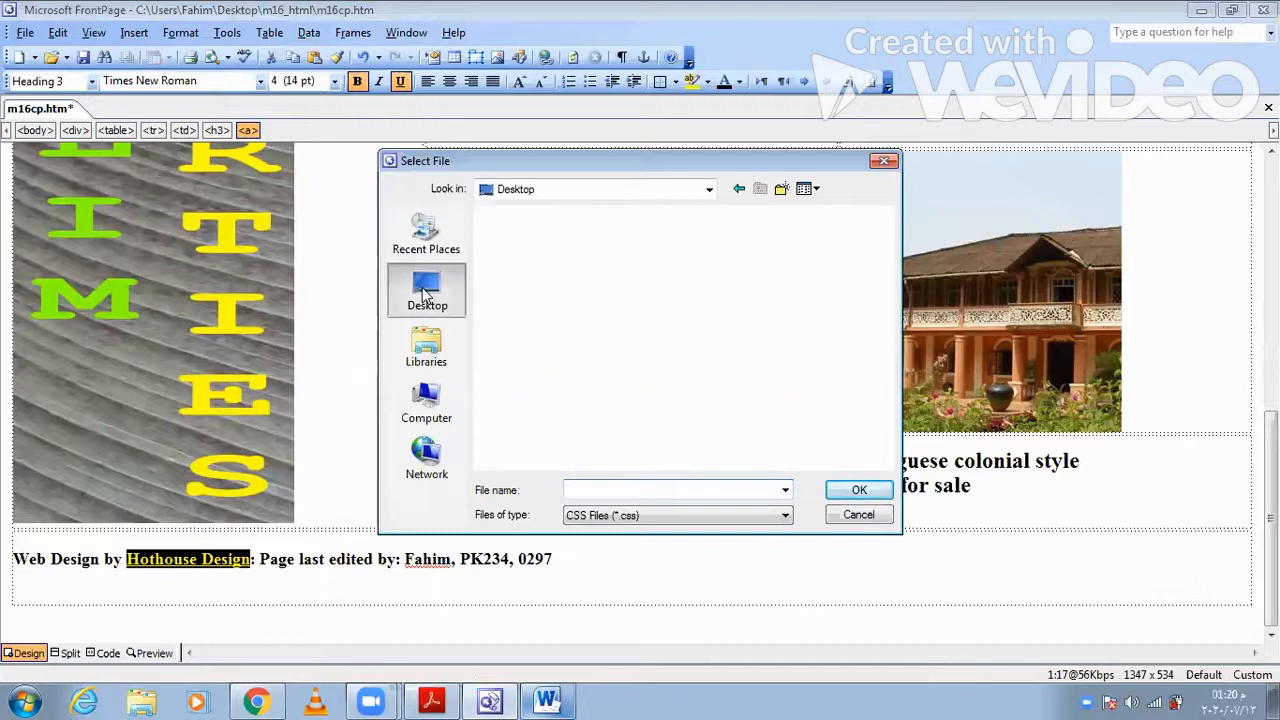
pyautogui.doubleClick(712, 388)
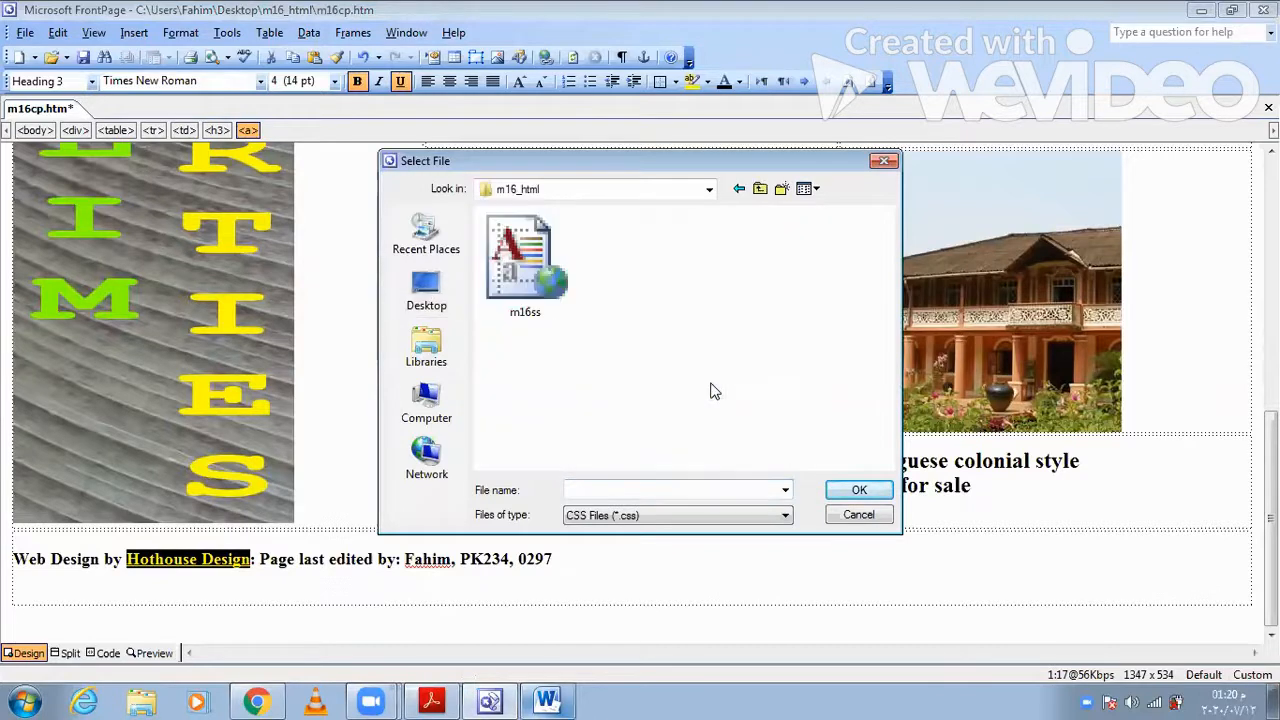
pyautogui.click(533, 279)
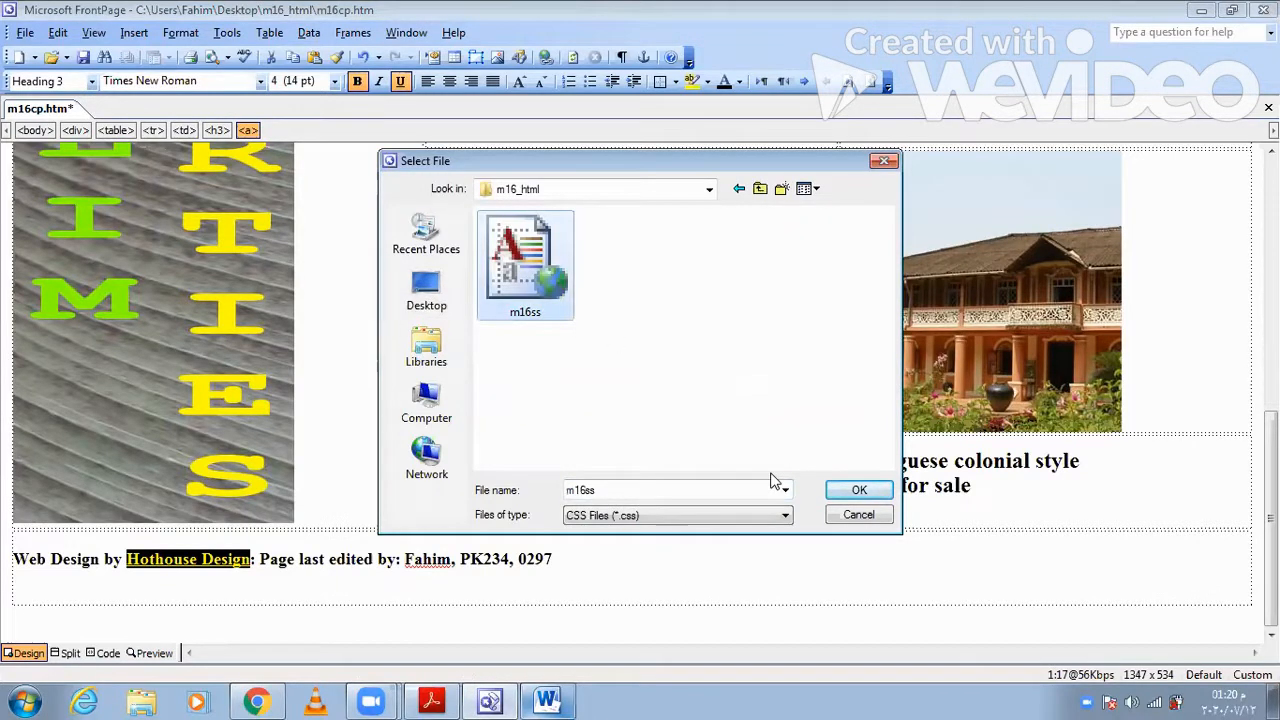
pyautogui.click(855, 490)
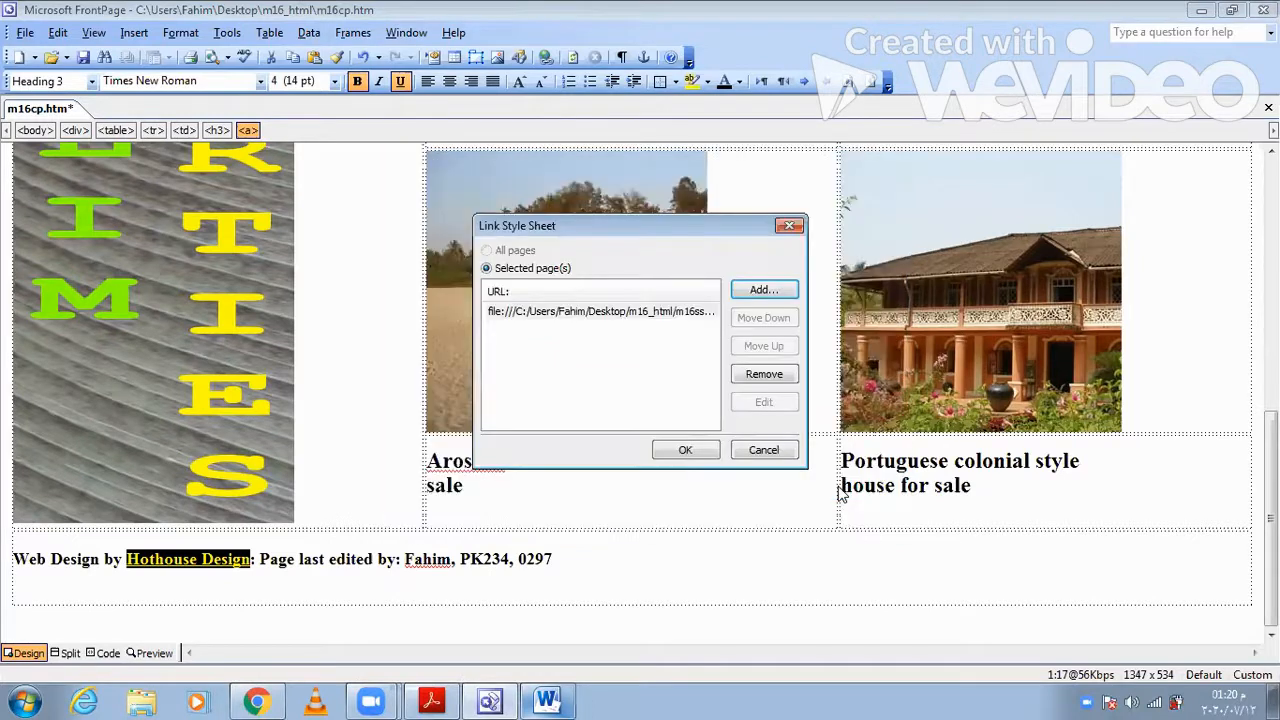
pyautogui.click(680, 450)
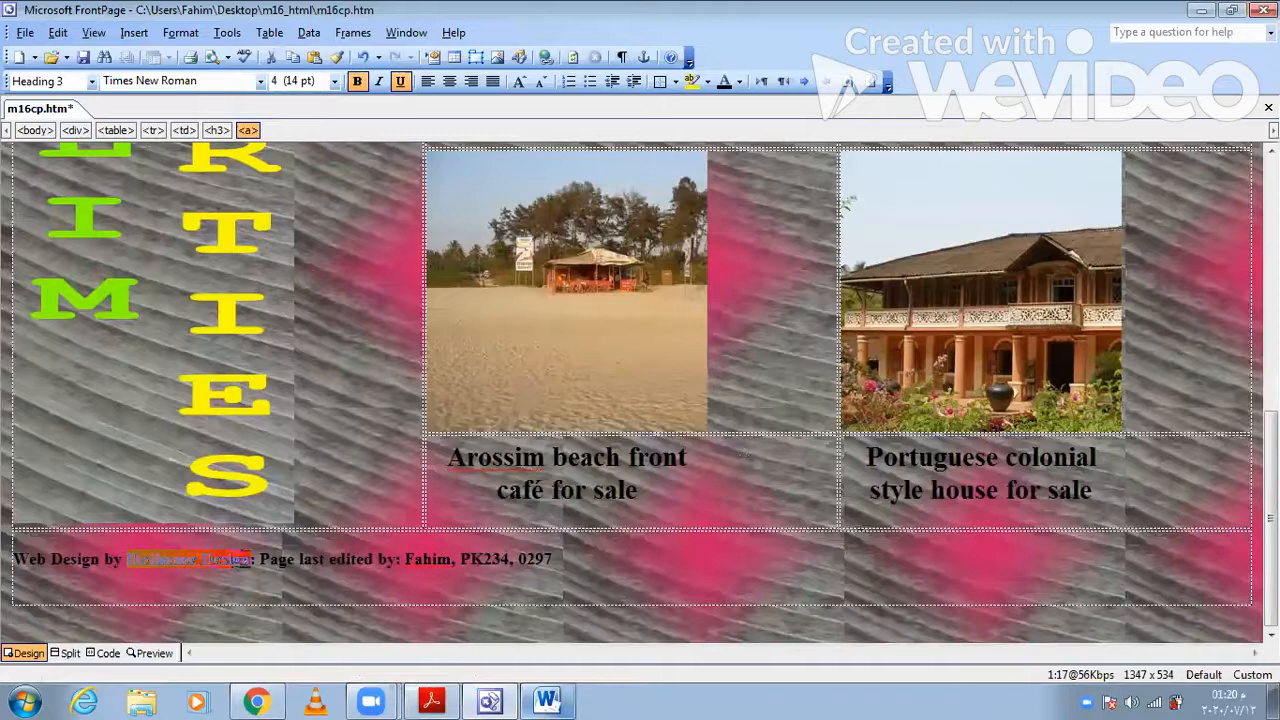
# - Review the styled page, recheck question 10 in Acrobat Reader, and save m16cp.htm in FrontPage
pyautogui.scroll(5, 640, 390)
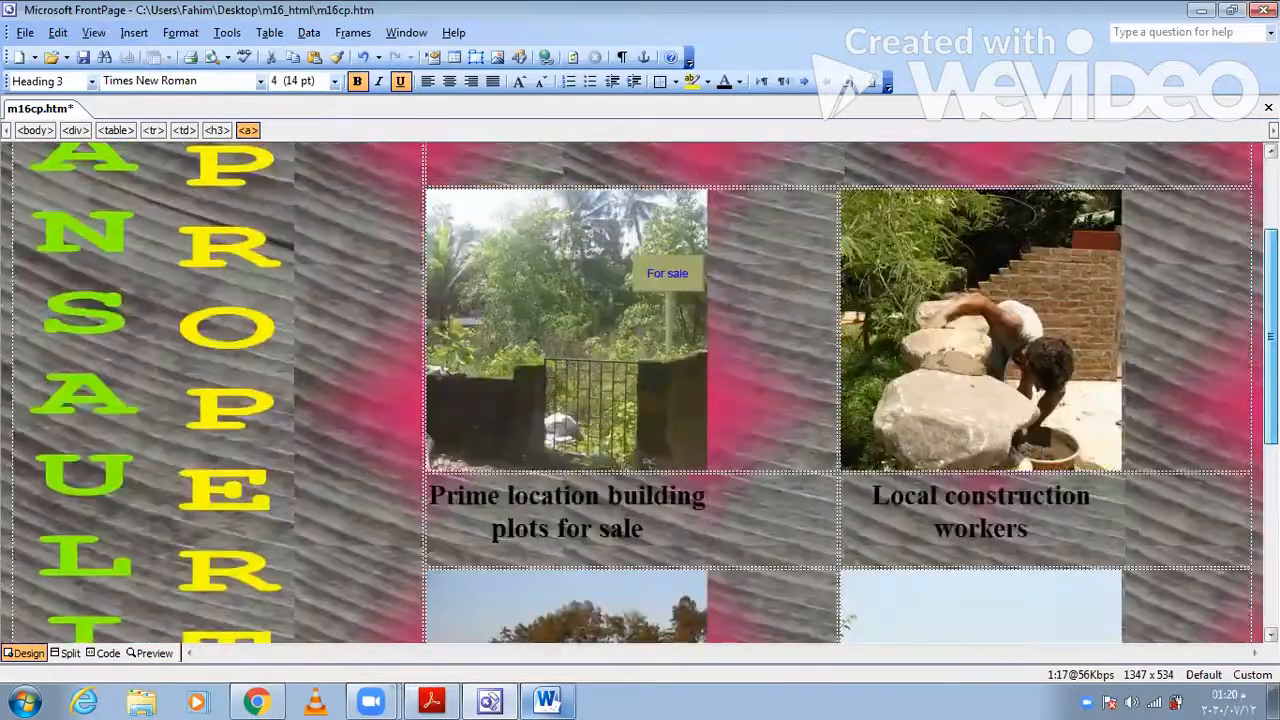
pyautogui.scroll(2, 640, 390)
pyautogui.scroll(-8, 640, 390)
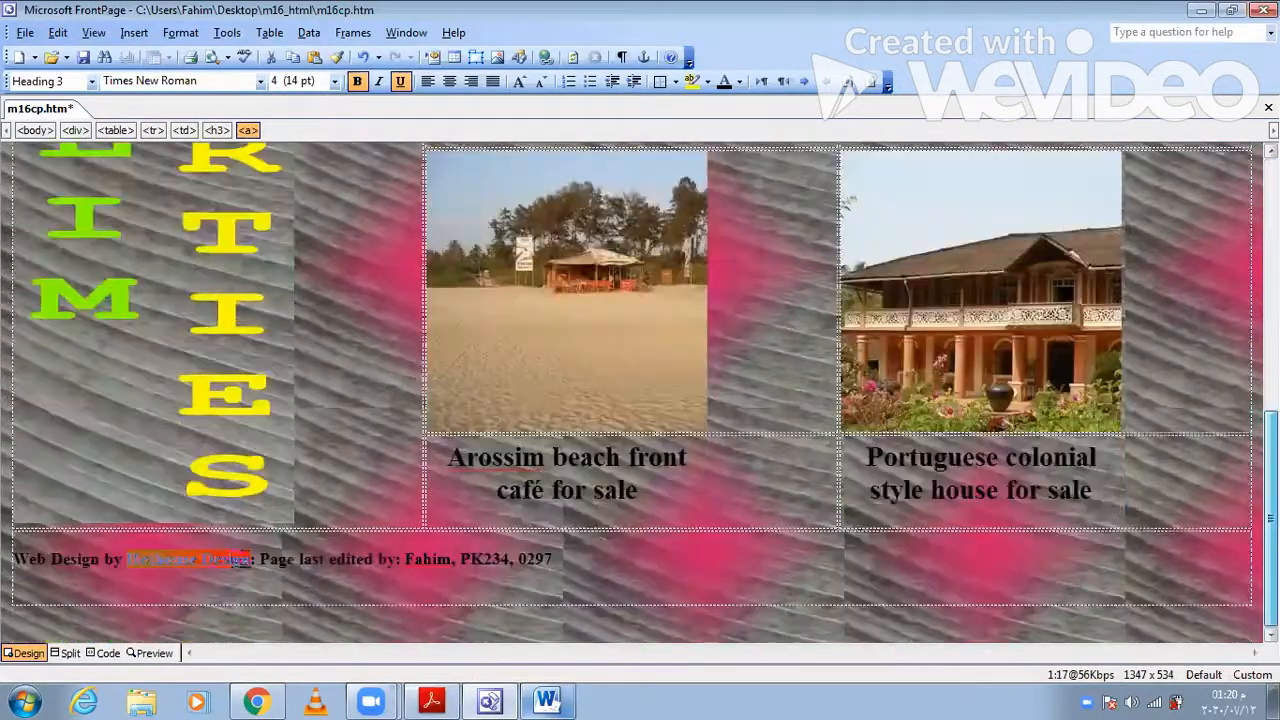
pyautogui.click(410, 582)
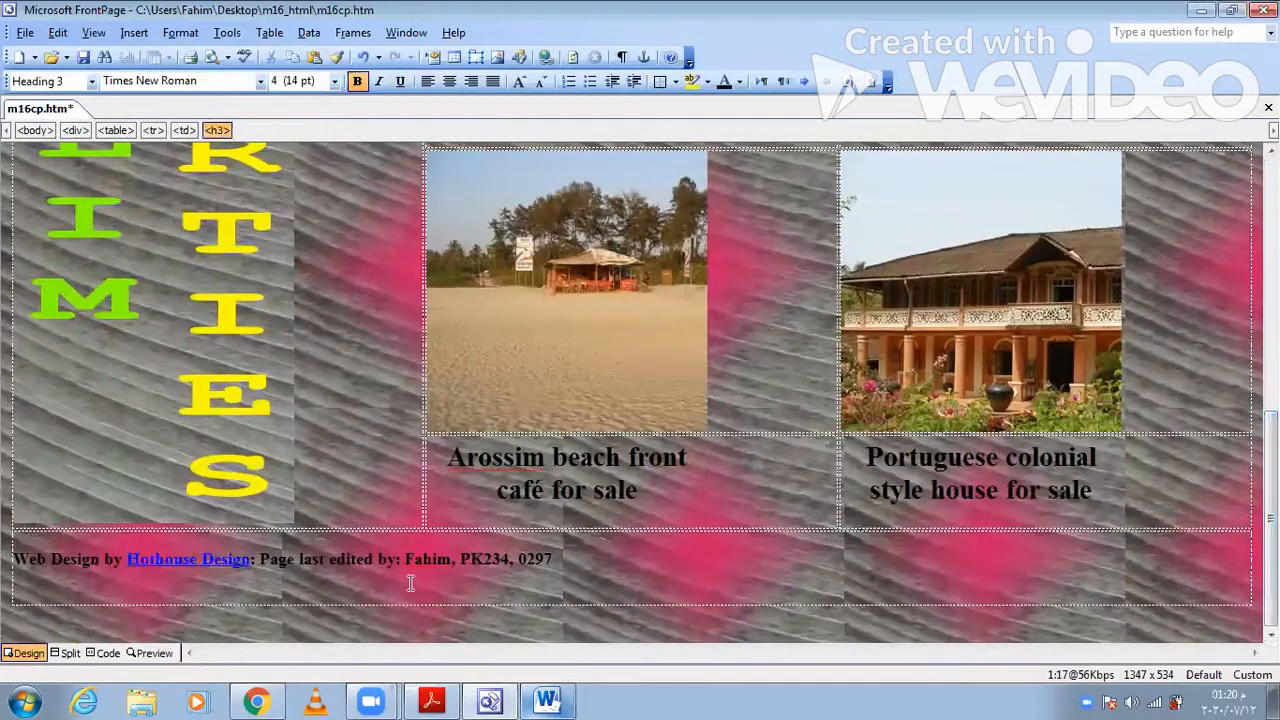
pyautogui.hotkey('alt', 'Tab')
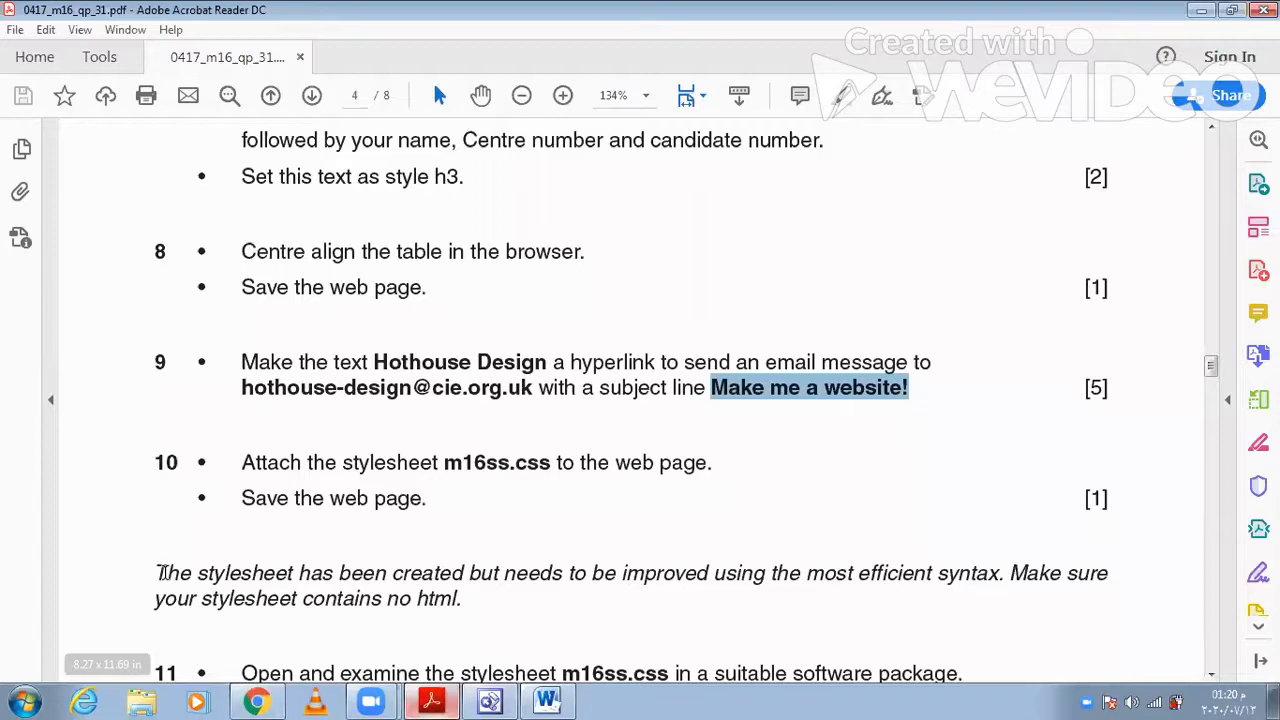
pyautogui.hotkey('alt', 'Tab')
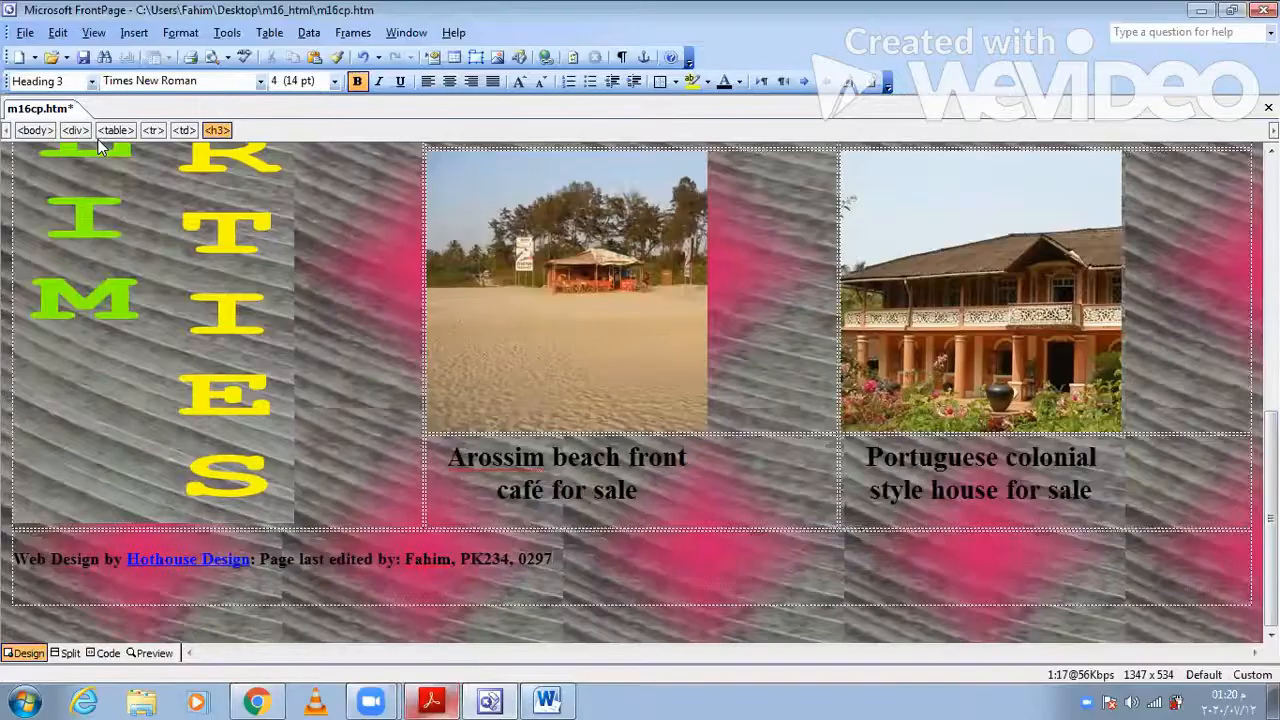
pyautogui.click(84, 57)
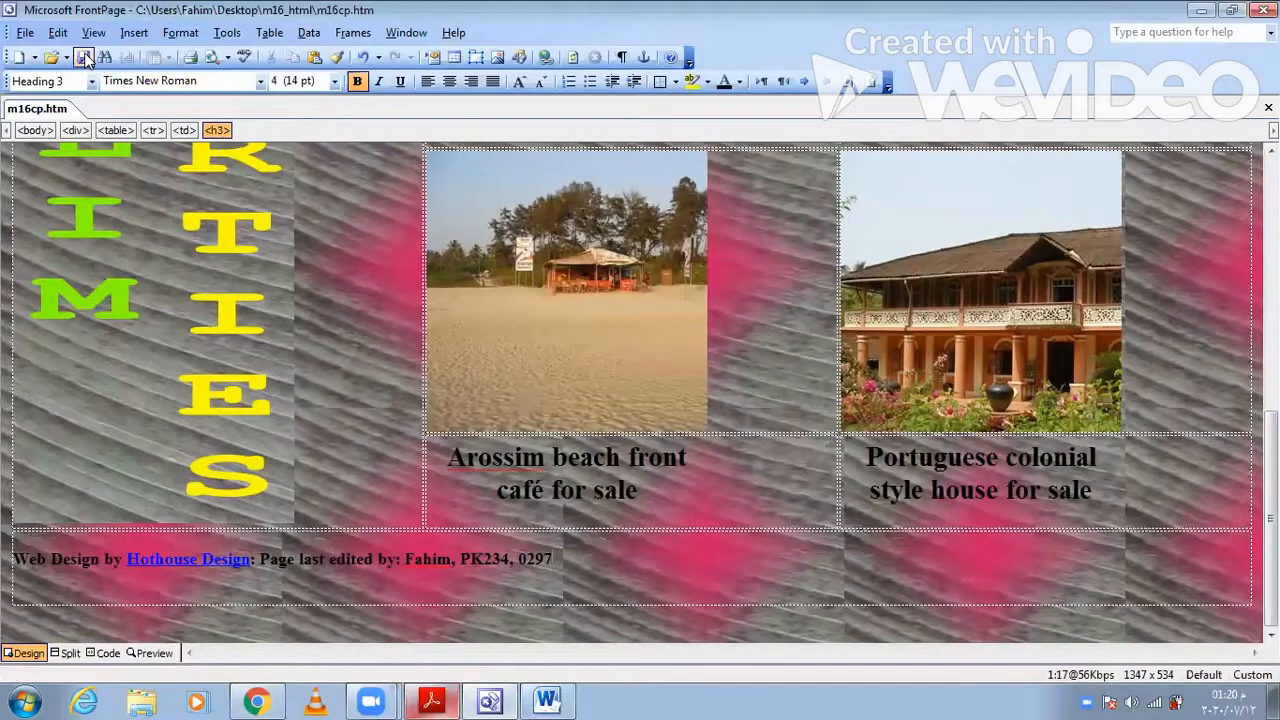
# - Switch to Acrobat Reader and read question 11 on the stylesheet additions for h1, h2 and h3
pyautogui.hotkey('alt', 'Tab')
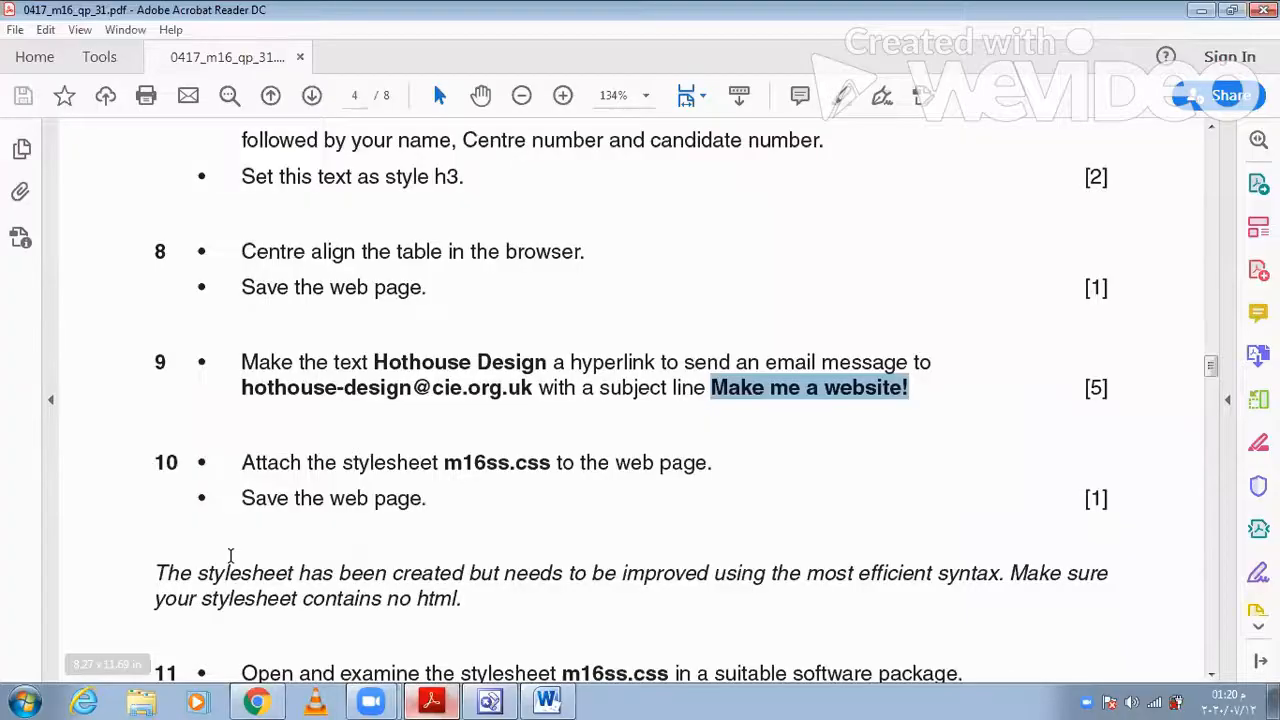
pyautogui.scroll(-1, 230, 556)
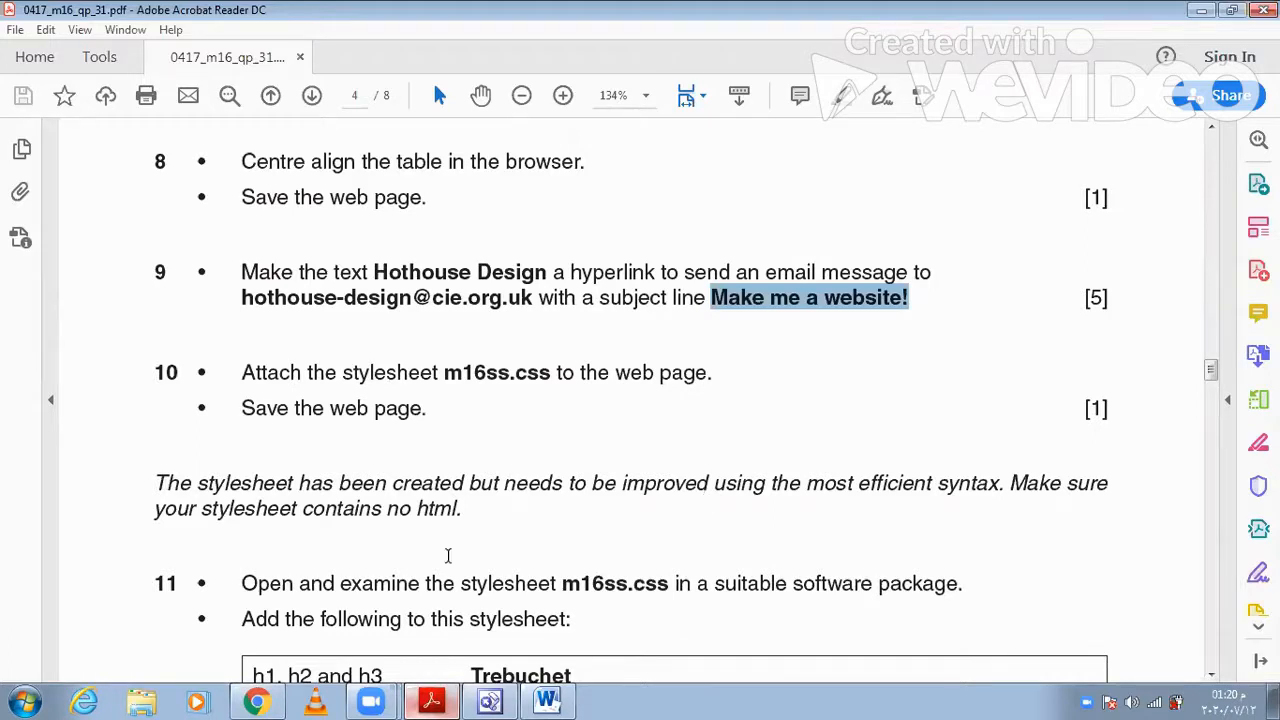
pyautogui.scroll(-2, 474, 548)
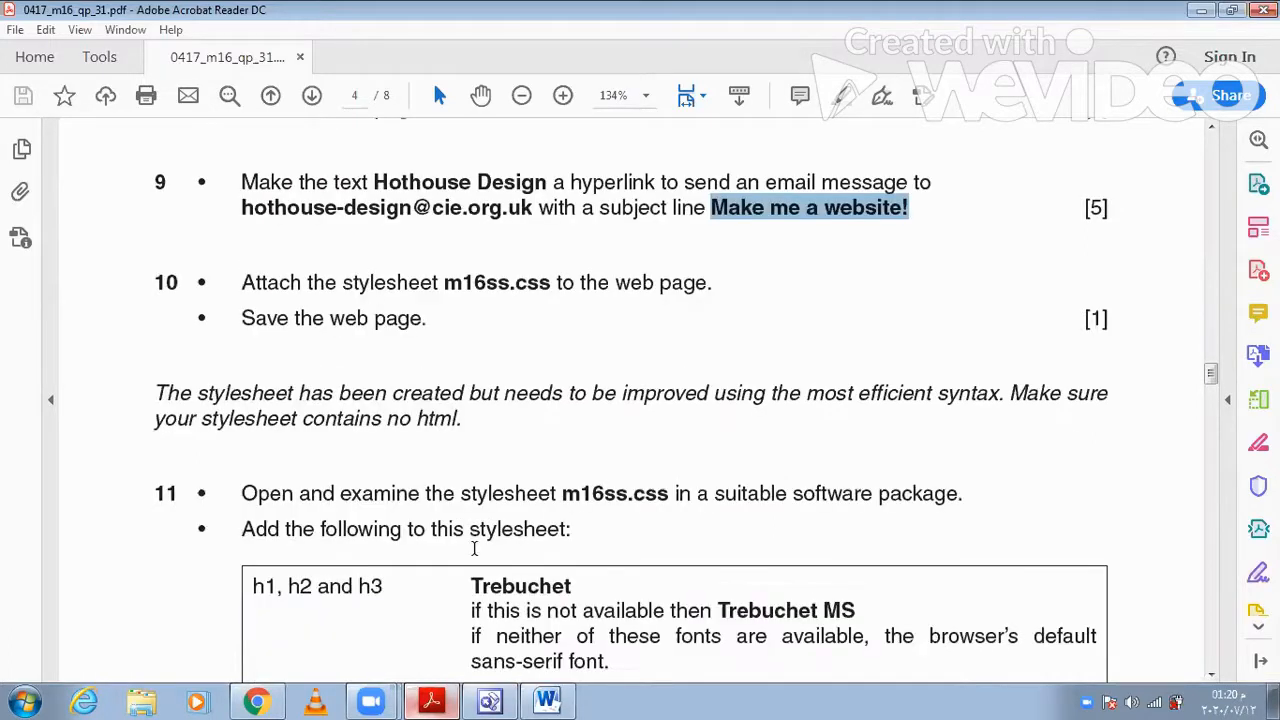
pyautogui.scroll(-2, 474, 548)
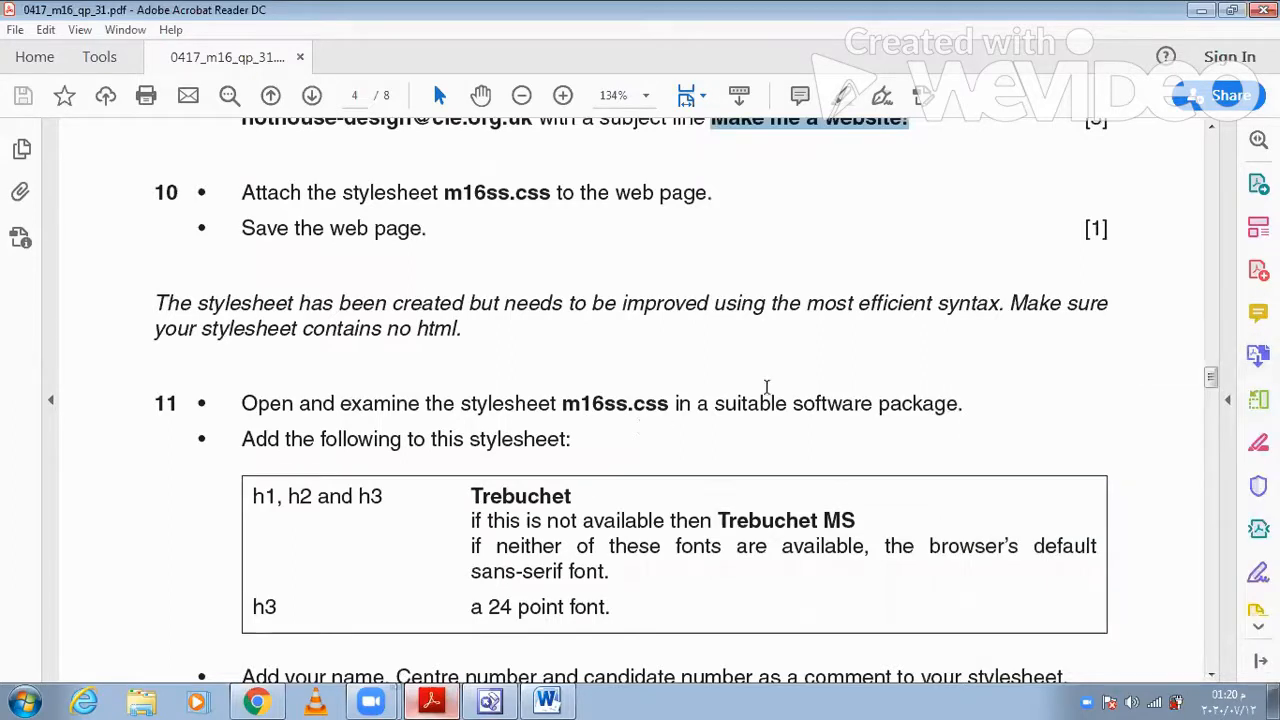
pyautogui.scroll(-1, 366, 494)
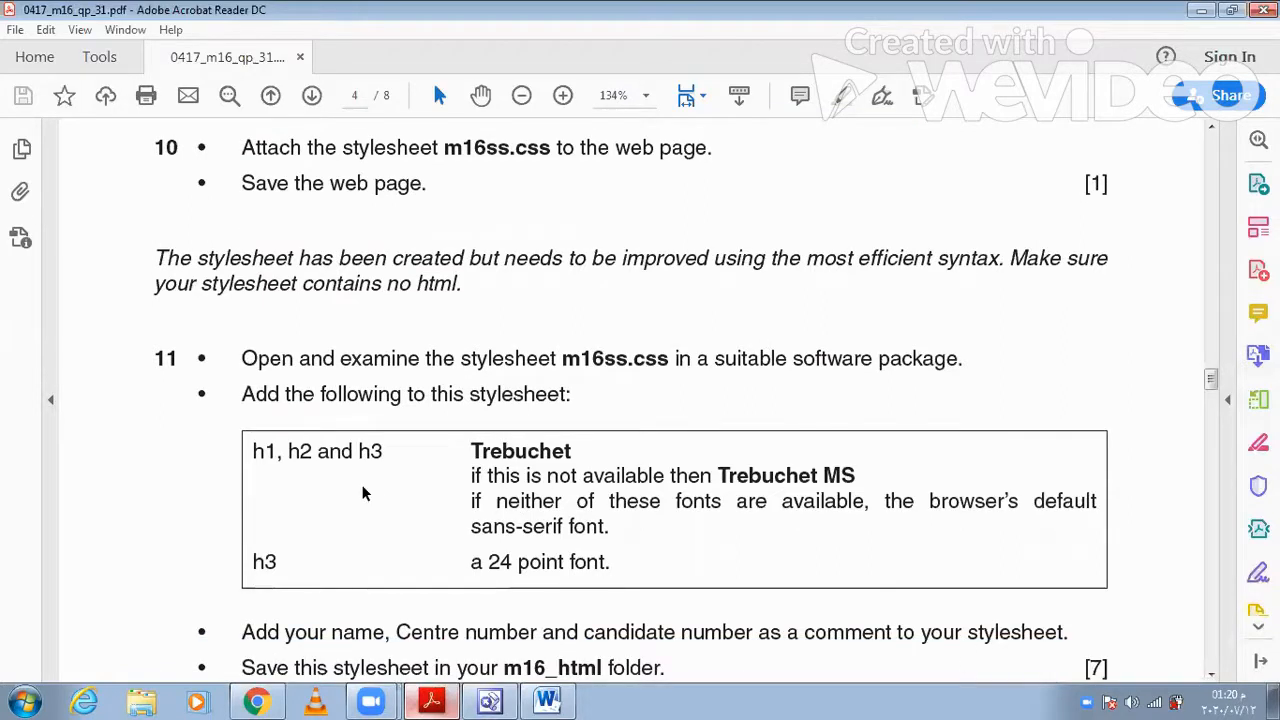
# - Open the stylesheet m16ss from the m16_html folder in FrontPage and compare it with question 11 in Acrobat Reader
pyautogui.click(488, 701)
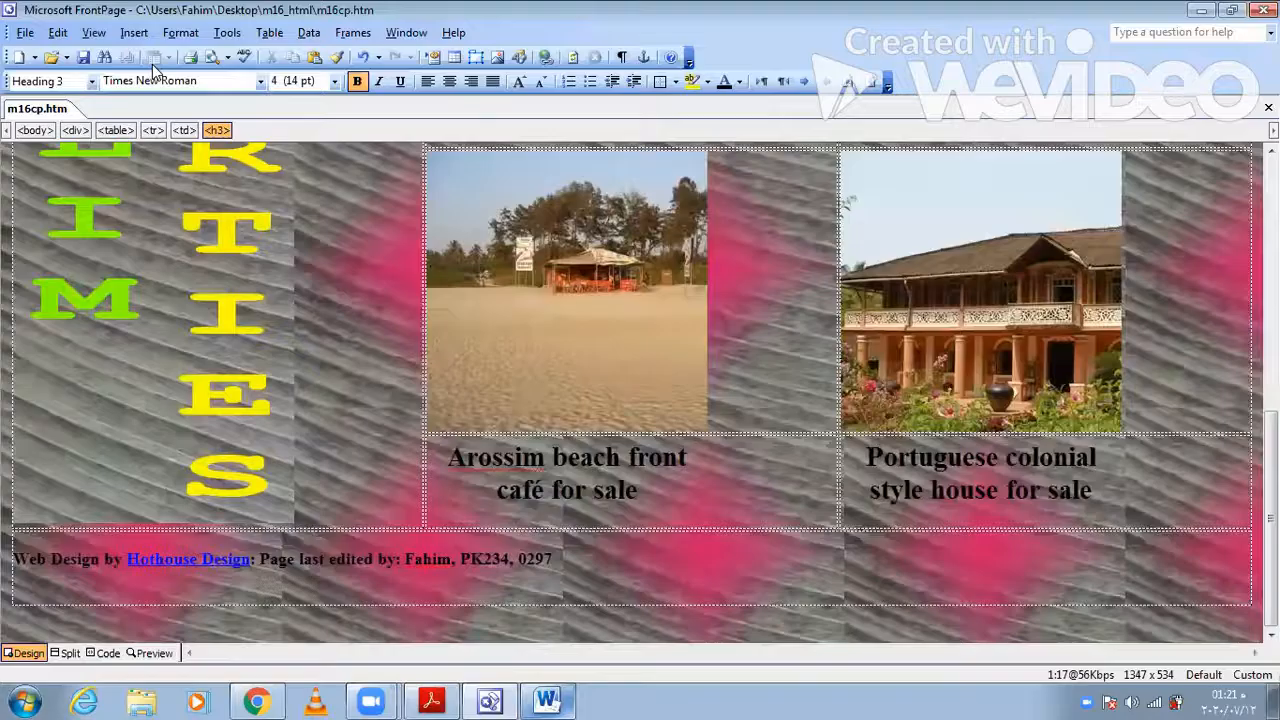
pyautogui.click(25, 35)
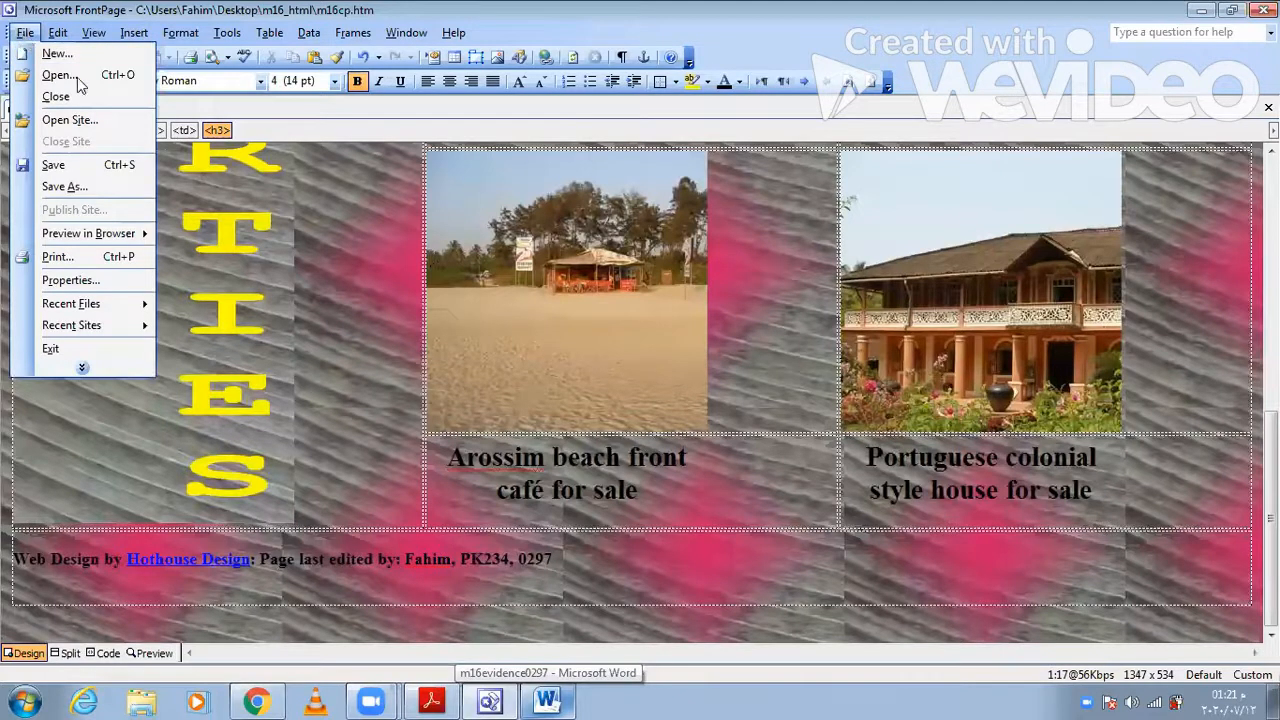
pyautogui.hotkey('ctrl', 'o')
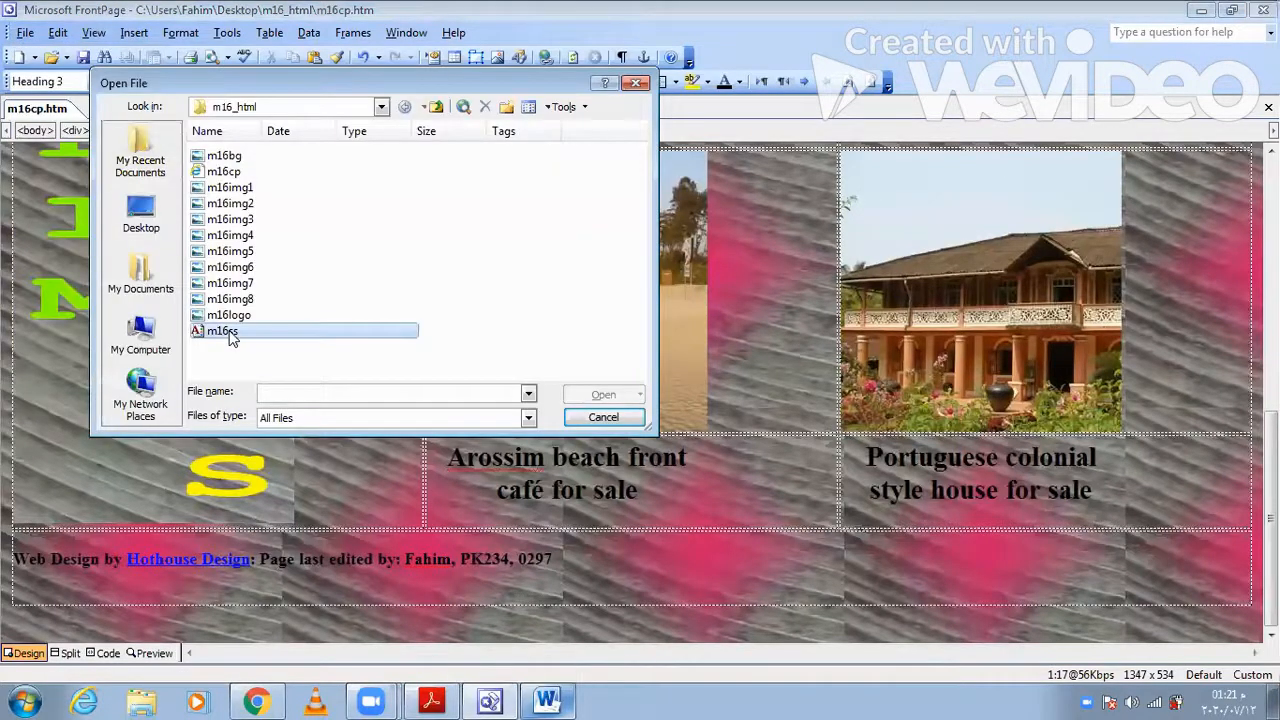
pyautogui.click(606, 394)
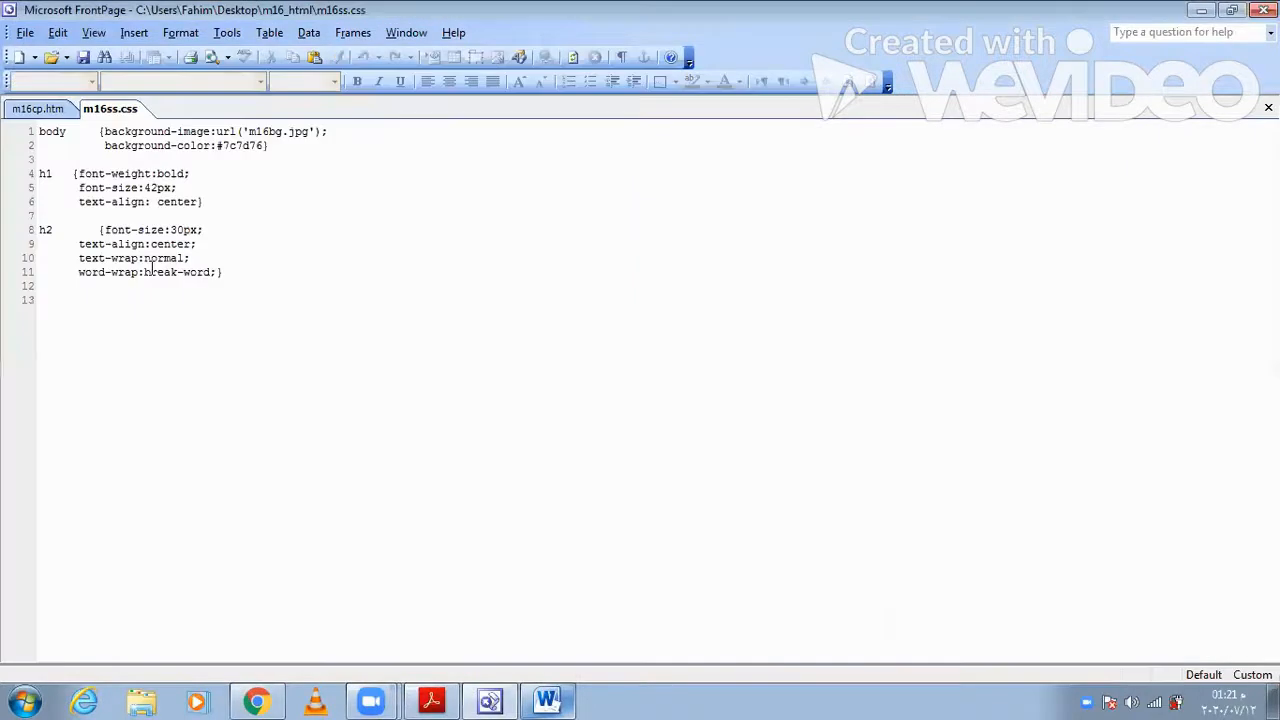
pyautogui.click(435, 700)
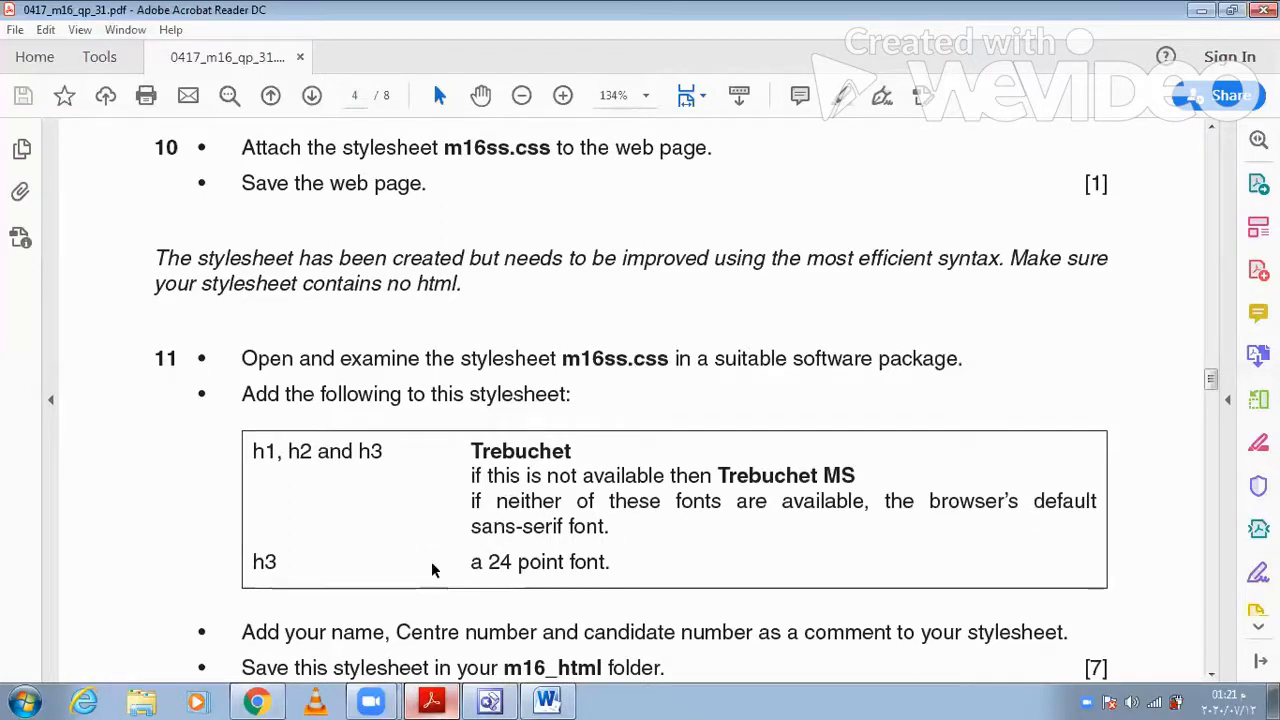
pyautogui.click(507, 699)
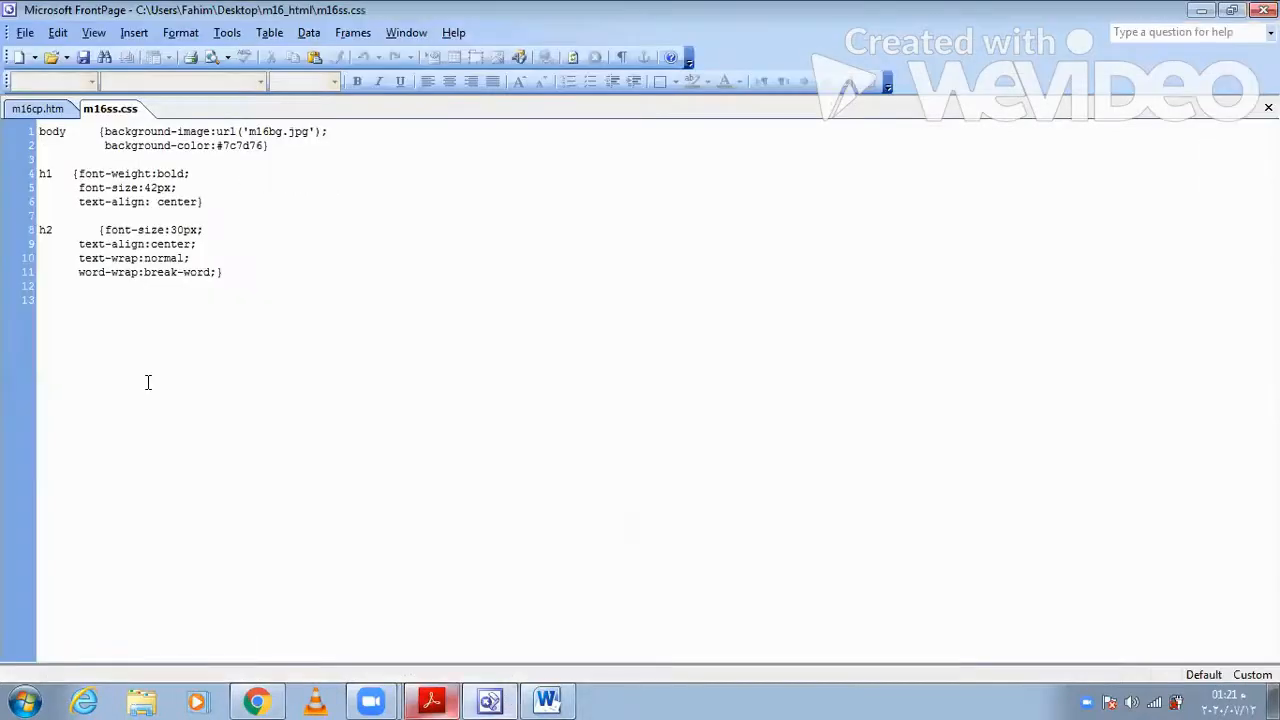
pyautogui.click(270, 292)
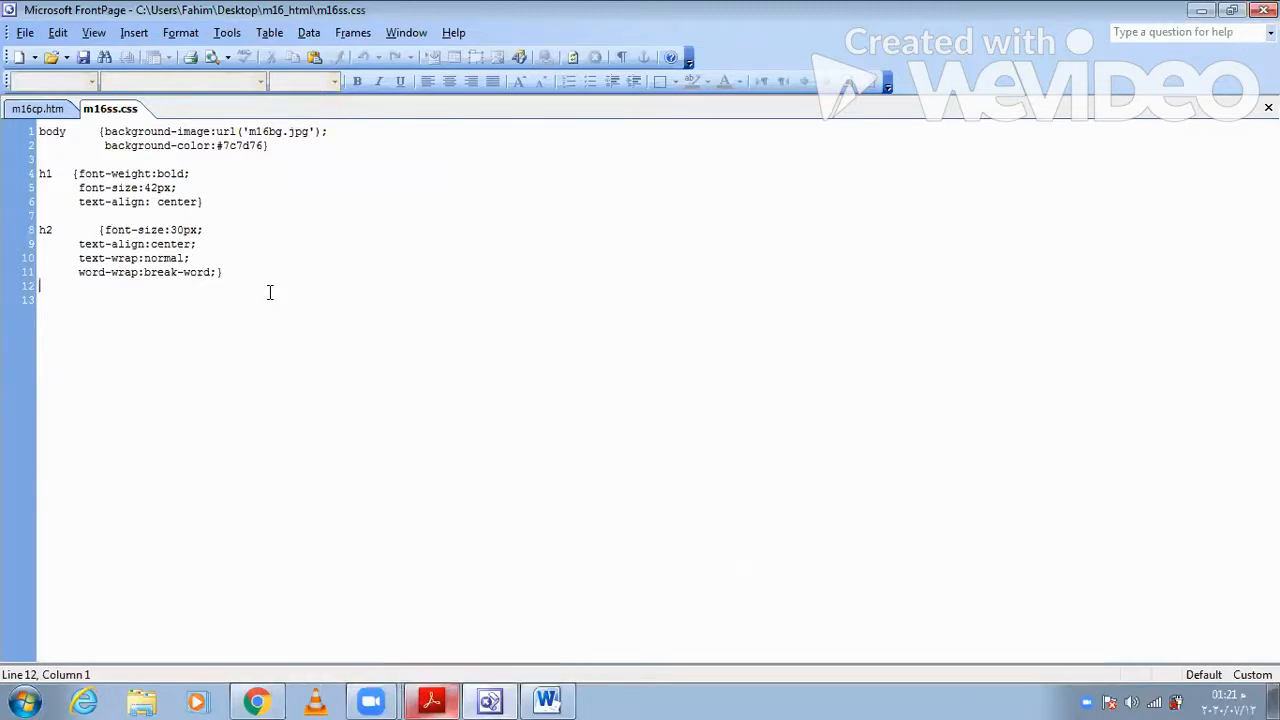
pyautogui.write('#1')
pyautogui.press('BackSpace')
pyautogui.press('BackSpace')
# - List the HTML tags in the Style dialog, start modifying the h3 style and open its font settings
pyautogui.hotkey('alt', 'o')
pyautogui.press('s')
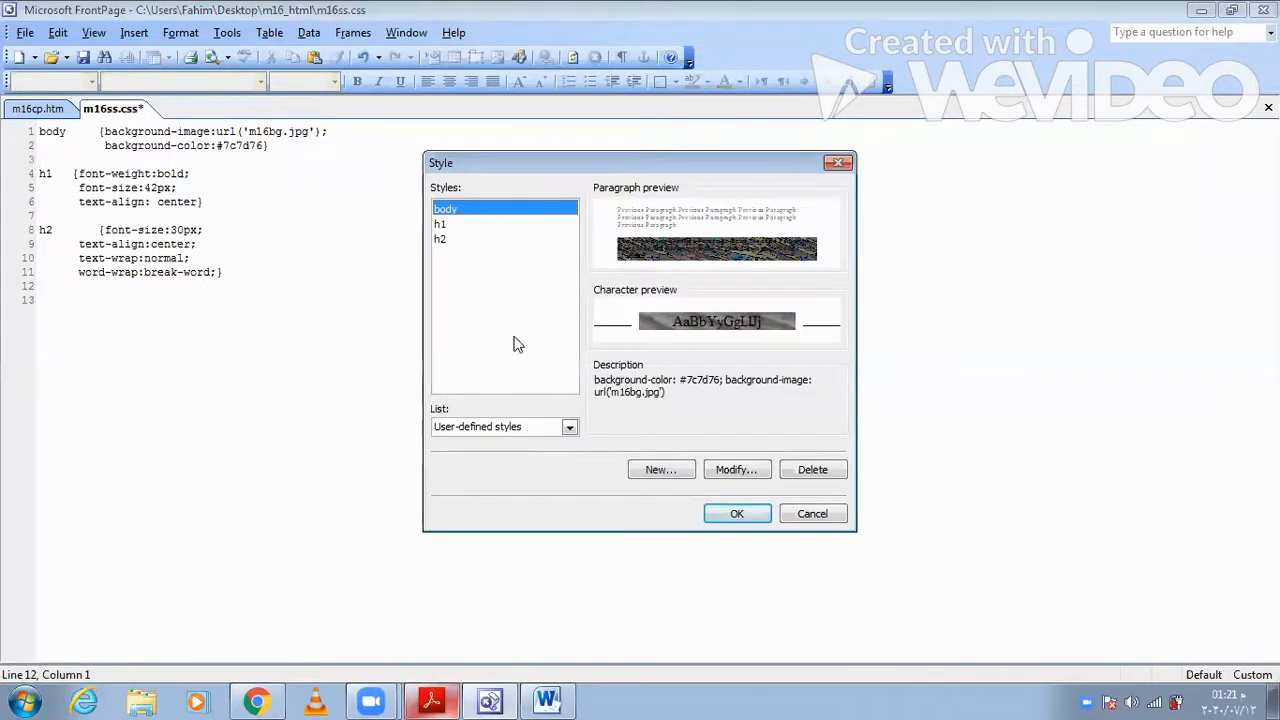
pyautogui.click(569, 427)
pyautogui.click(506, 462)
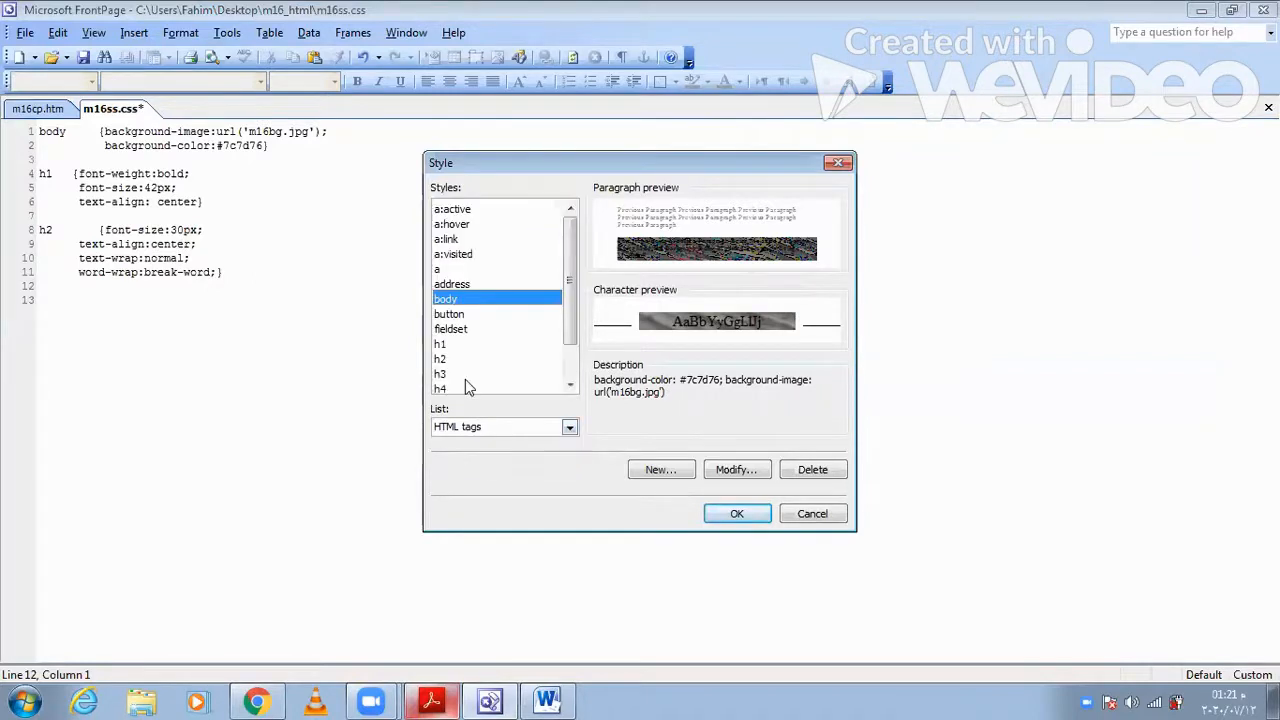
pyautogui.click(475, 375)
pyautogui.click(726, 473)
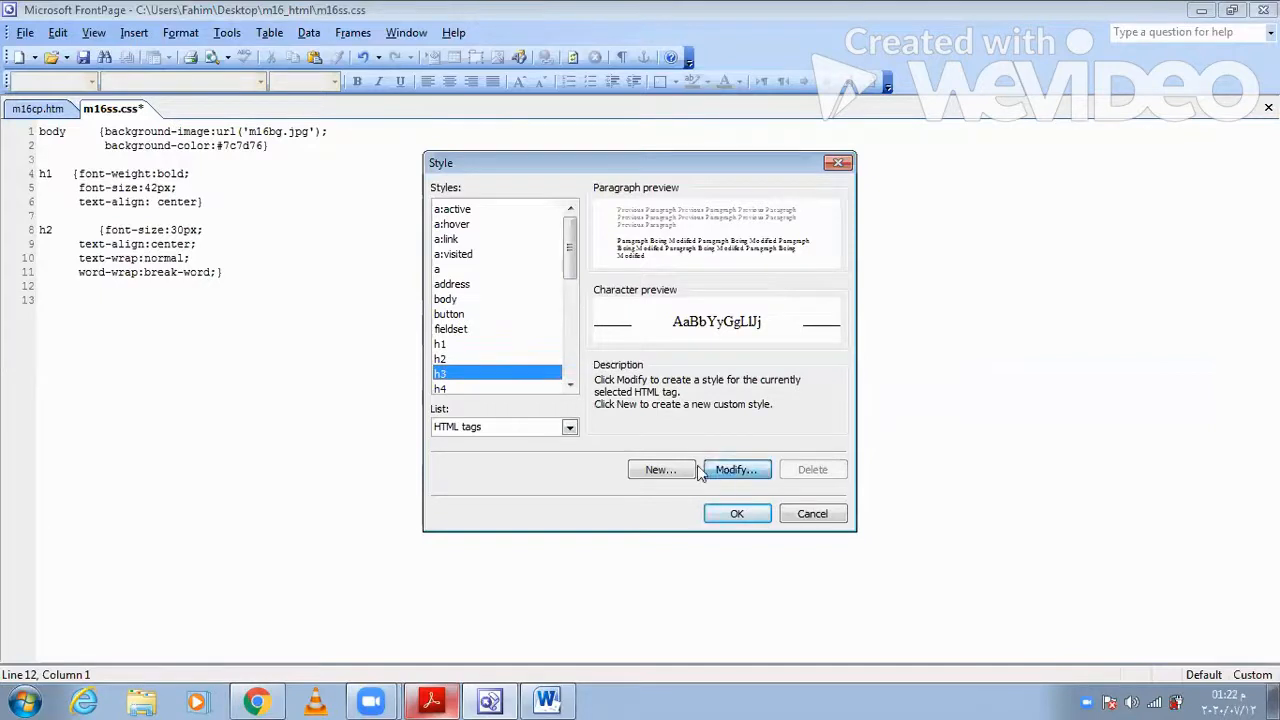
pyautogui.click(528, 477)
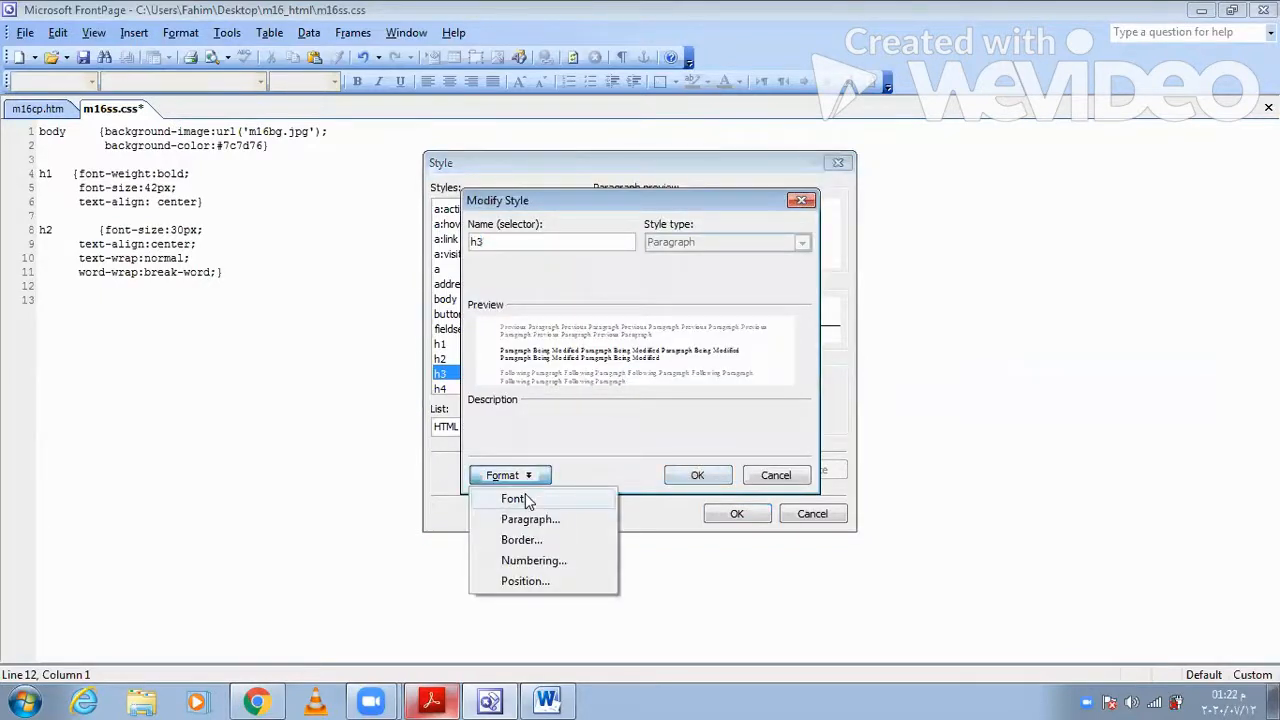
pyautogui.click(528, 500)
# - Check the required fonts in Acrobat Reader, then enter "Trebuchet, Trebuchet MS, Sans-serif" as the h3 font in FrontPage
pyautogui.click(437, 700)
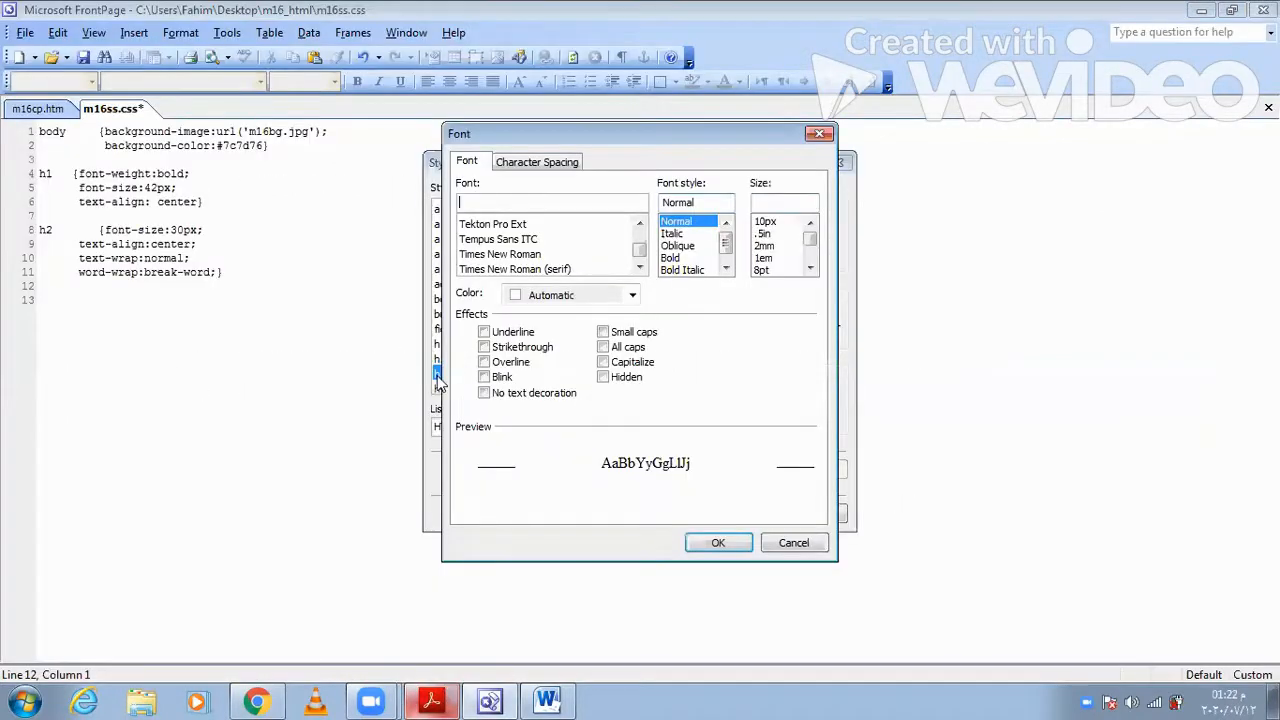
pyautogui.click(444, 698)
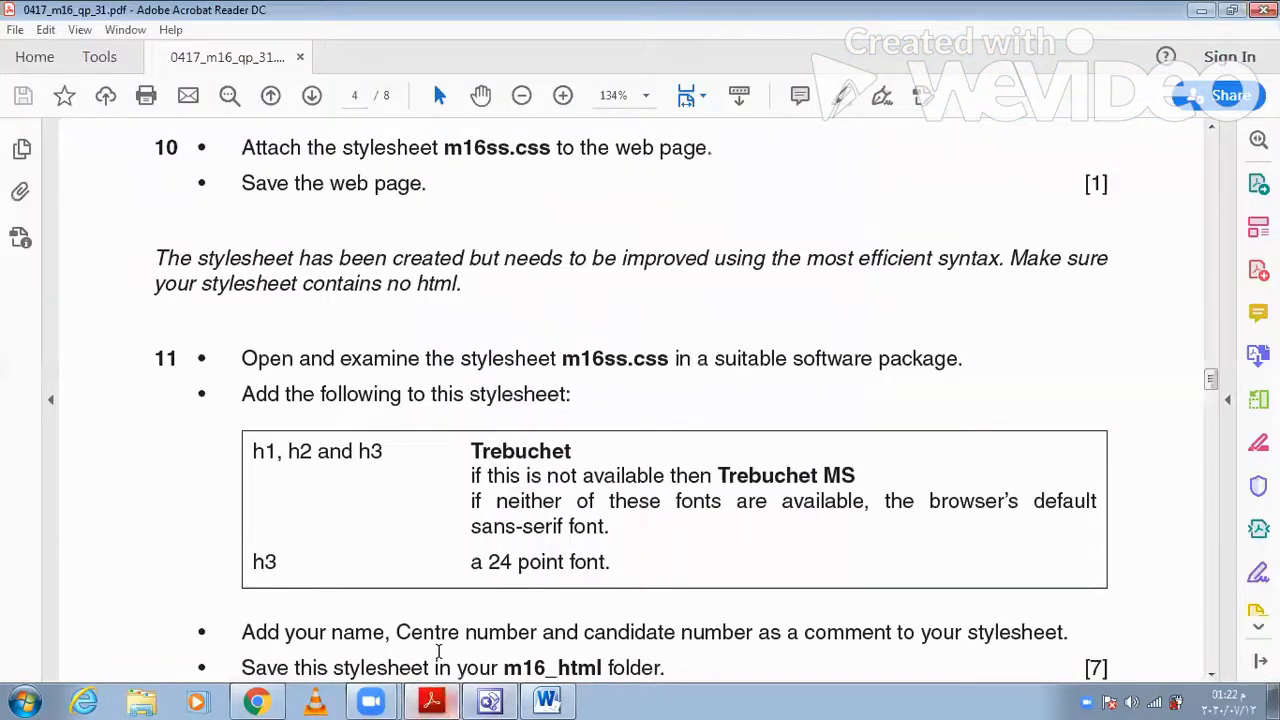
pyautogui.click(444, 699)
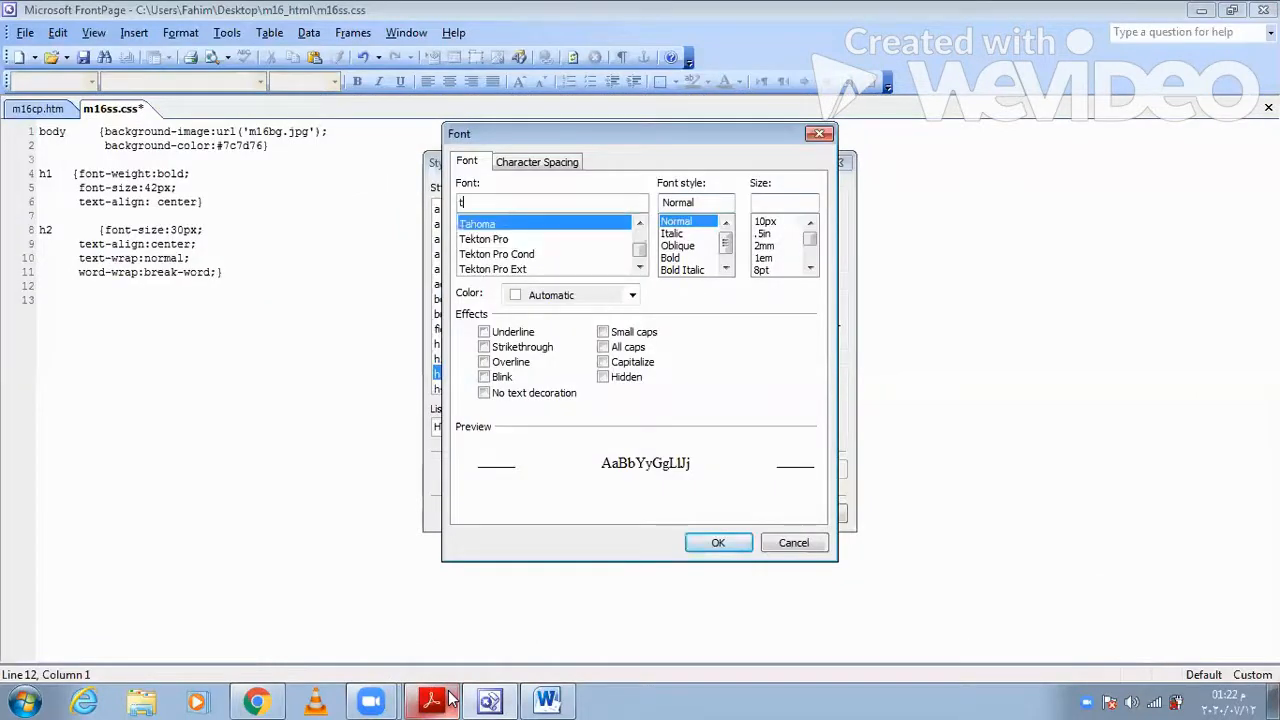
pyautogui.press('BackSpace')
pyautogui.write('Tre')
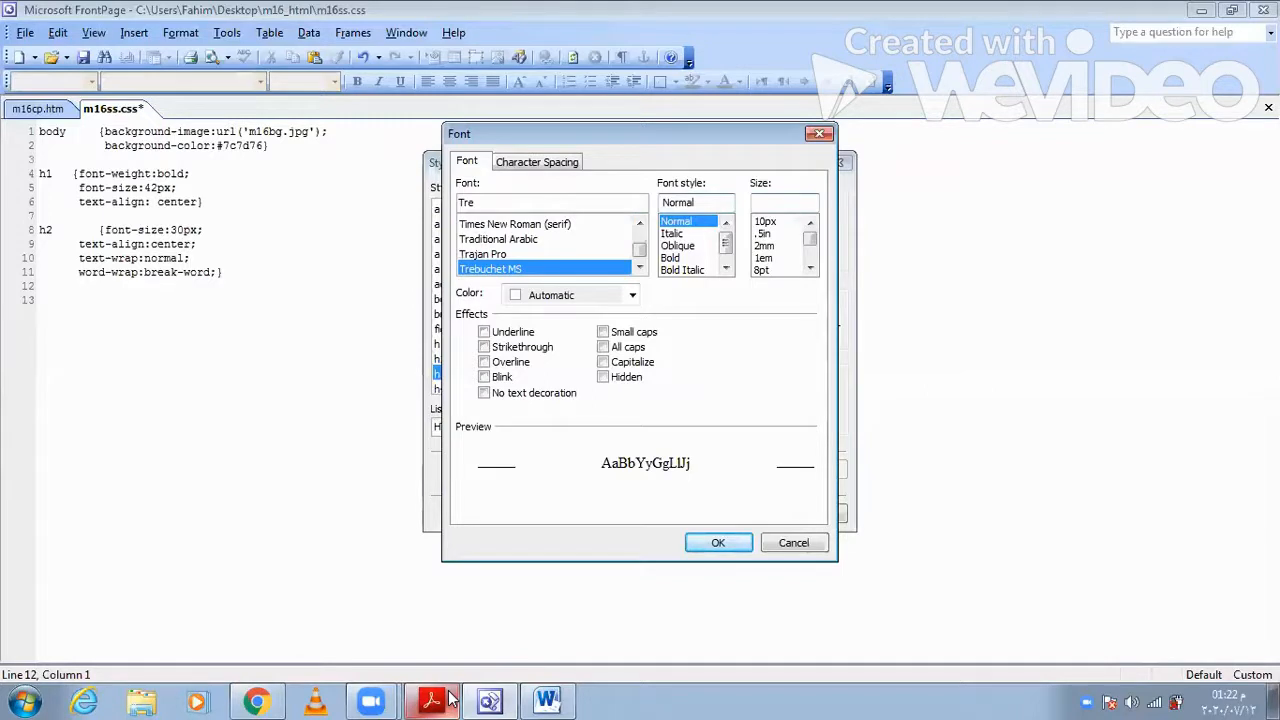
pyautogui.write('buchet, Trebuchet MS, Sans-serif')
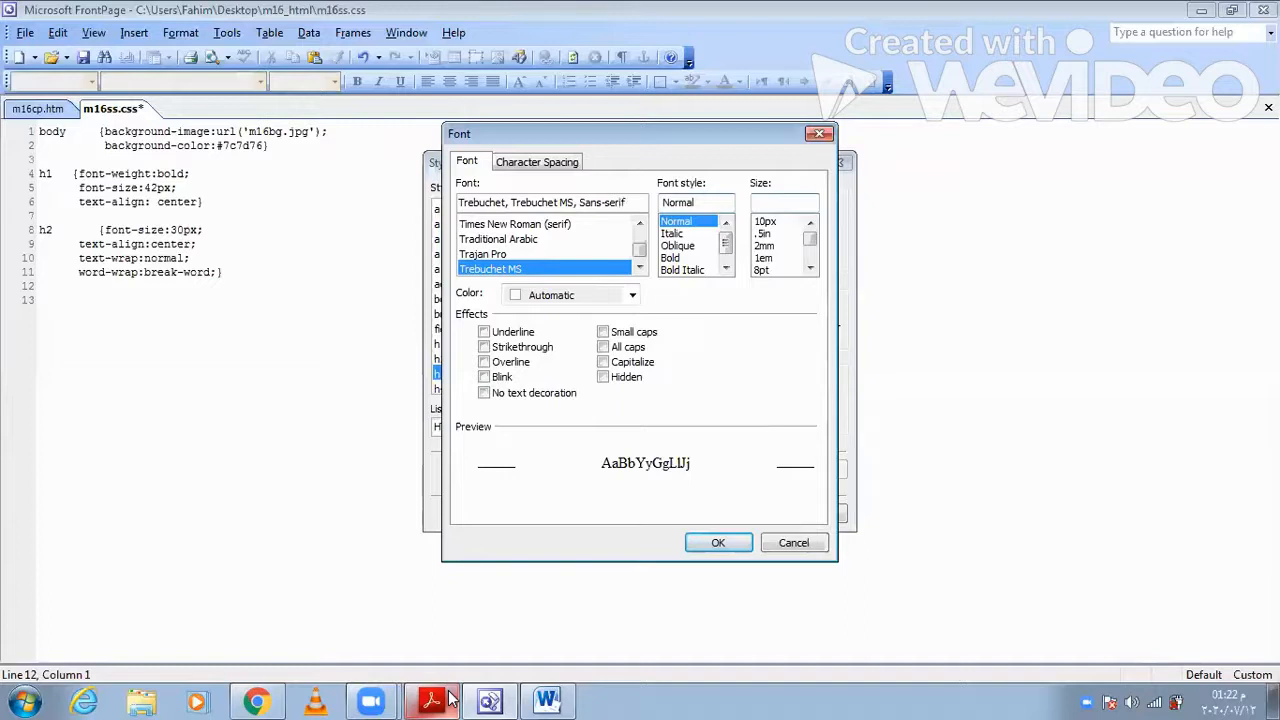
# - Set the h3 font size to 24pt and apply the modified style to the stylesheet
pyautogui.doubleClick(812, 267)
pyautogui.click(812, 267)
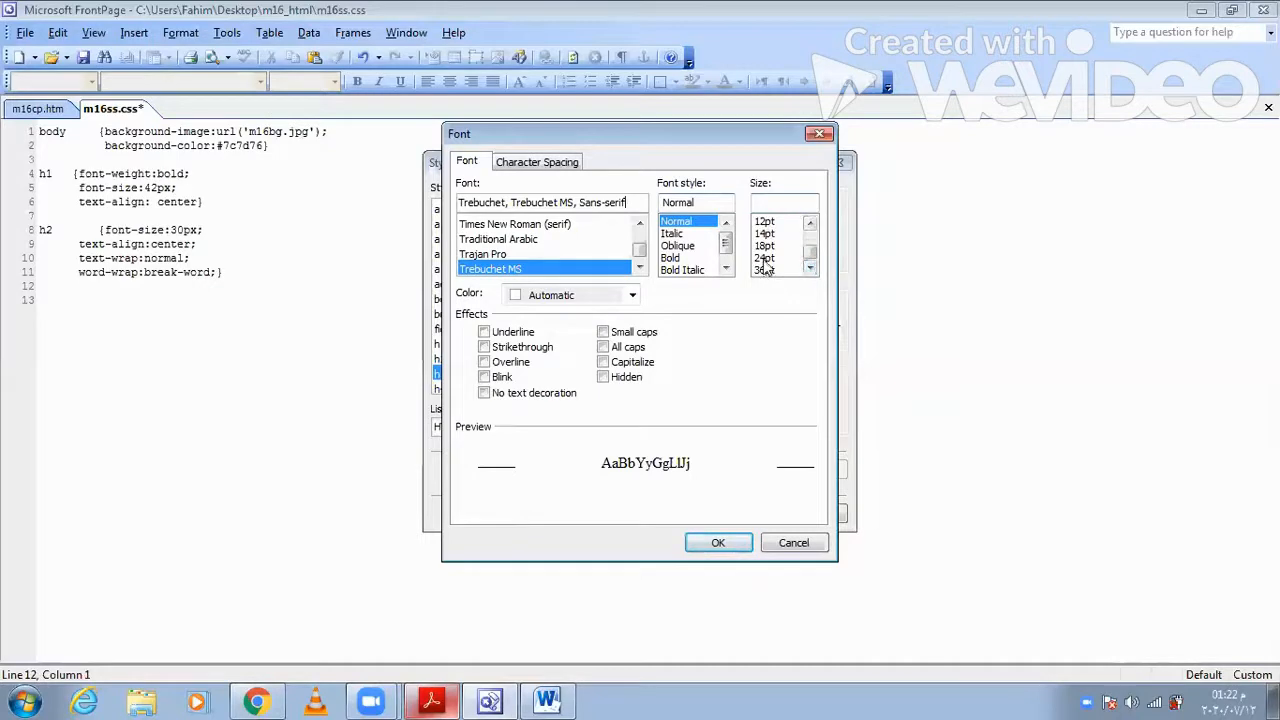
pyautogui.click(764, 259)
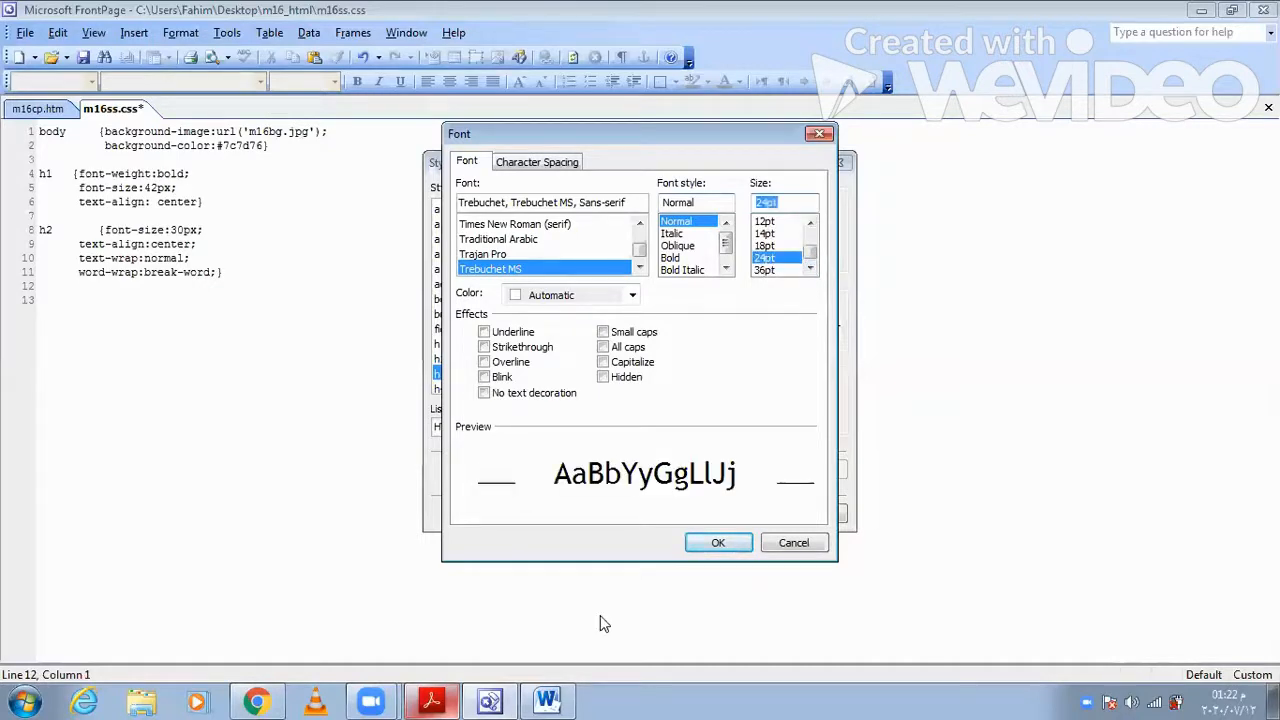
pyautogui.click(722, 542)
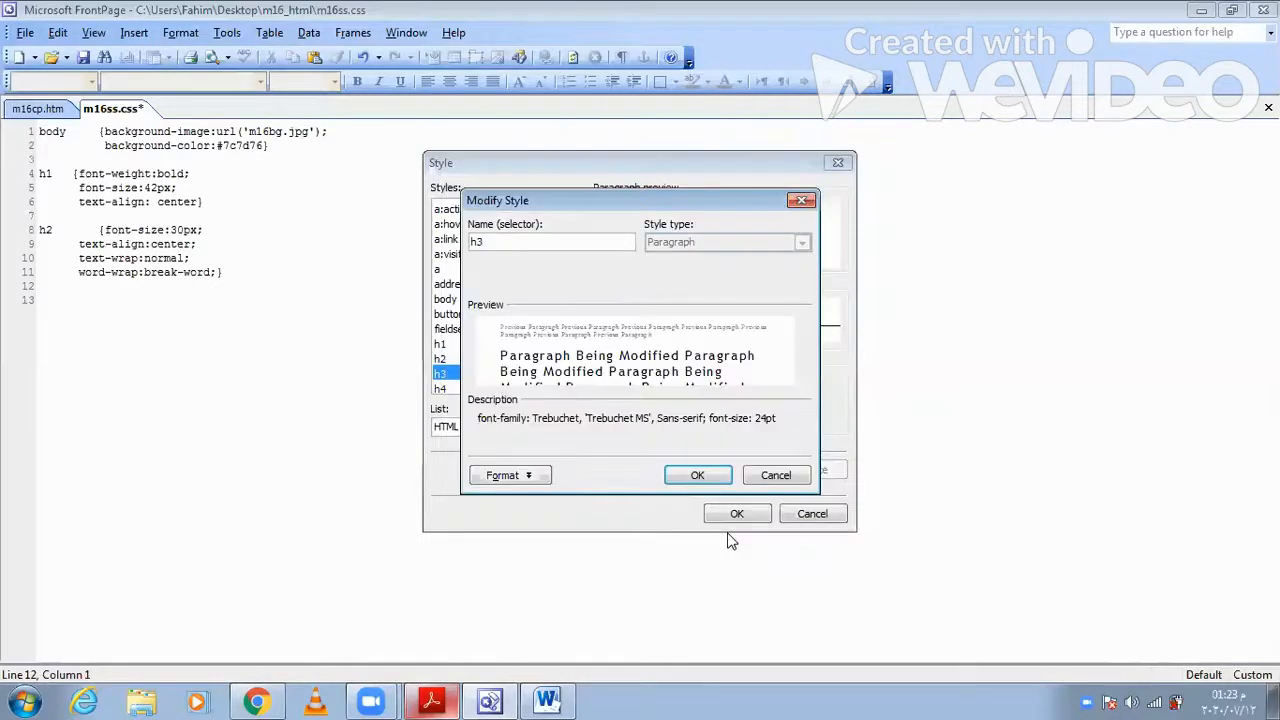
pyautogui.click(686, 482)
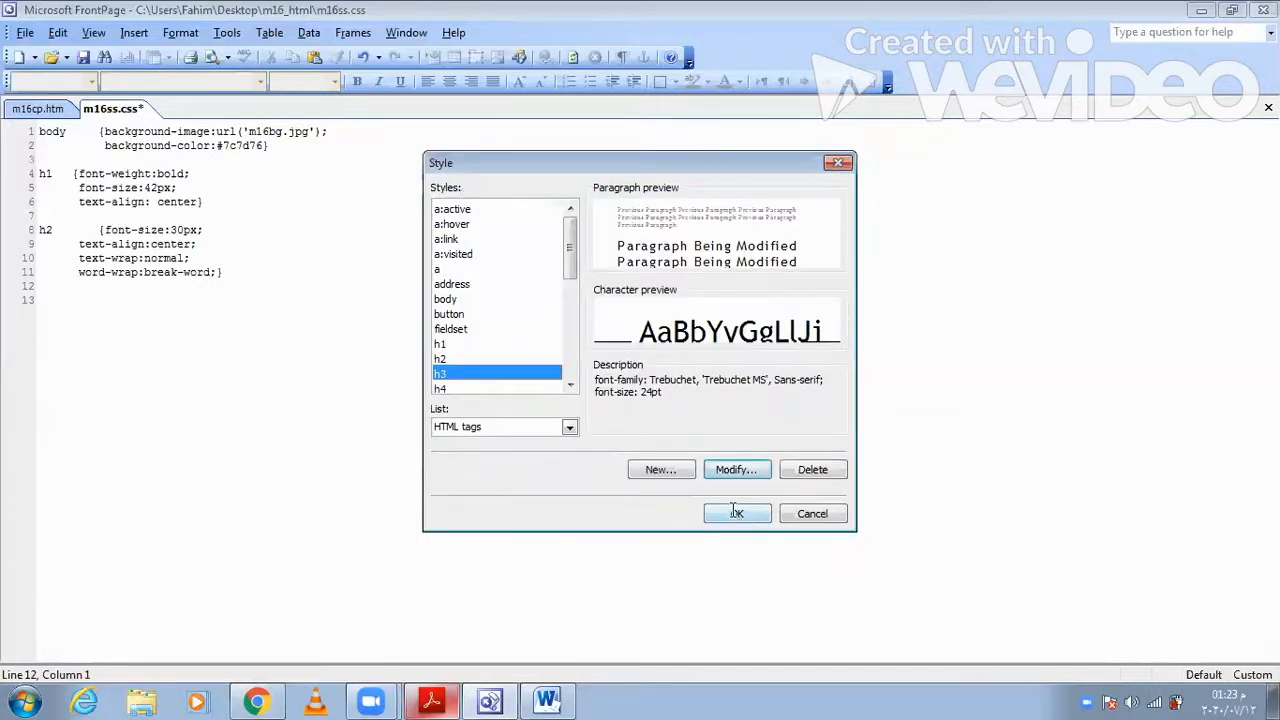
pyautogui.click(736, 512)
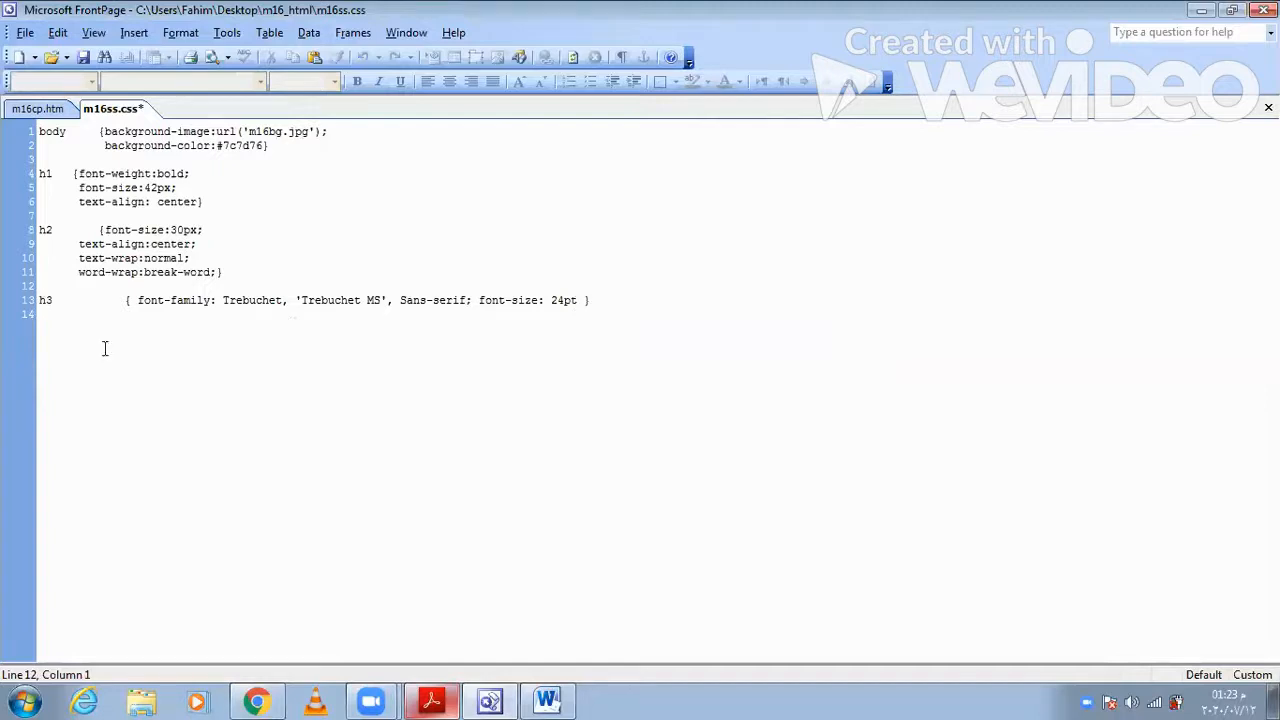
# - Extend the selector of the new h3 rule on line 13 to "h1,h2,h3"
pyautogui.click(39, 300)
pyautogui.write('h1,h2')
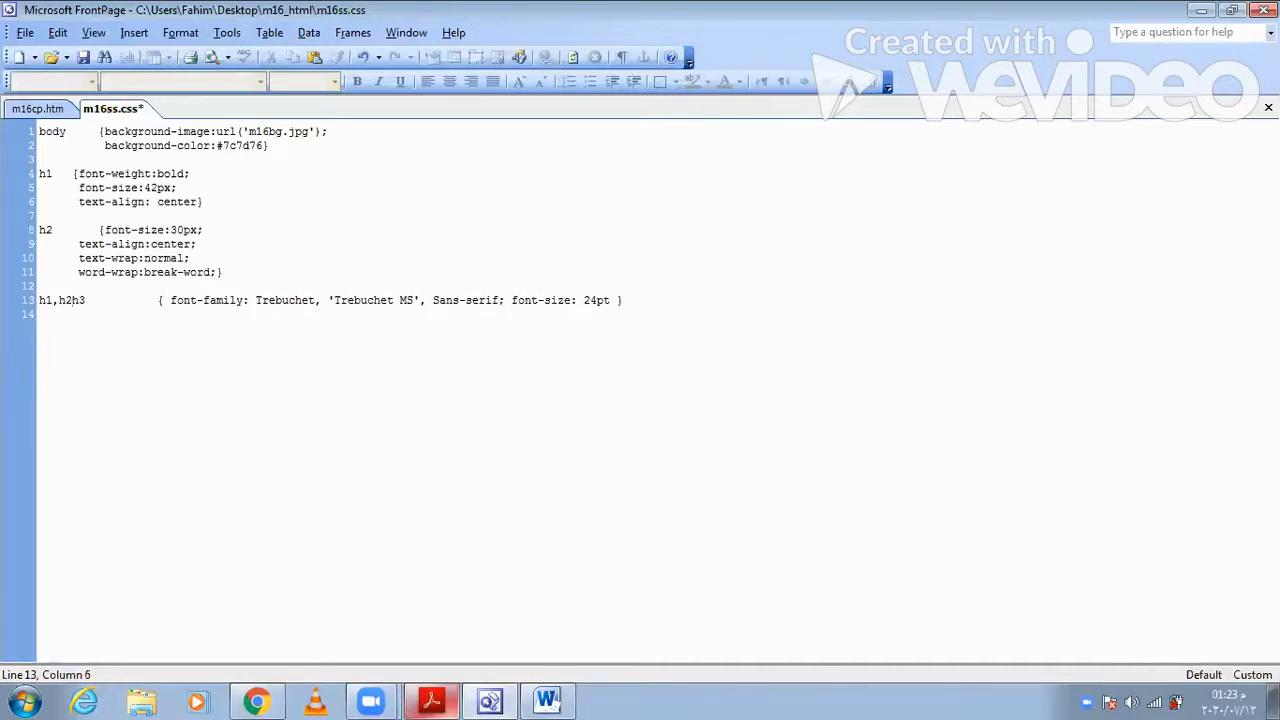
pyautogui.write(',')
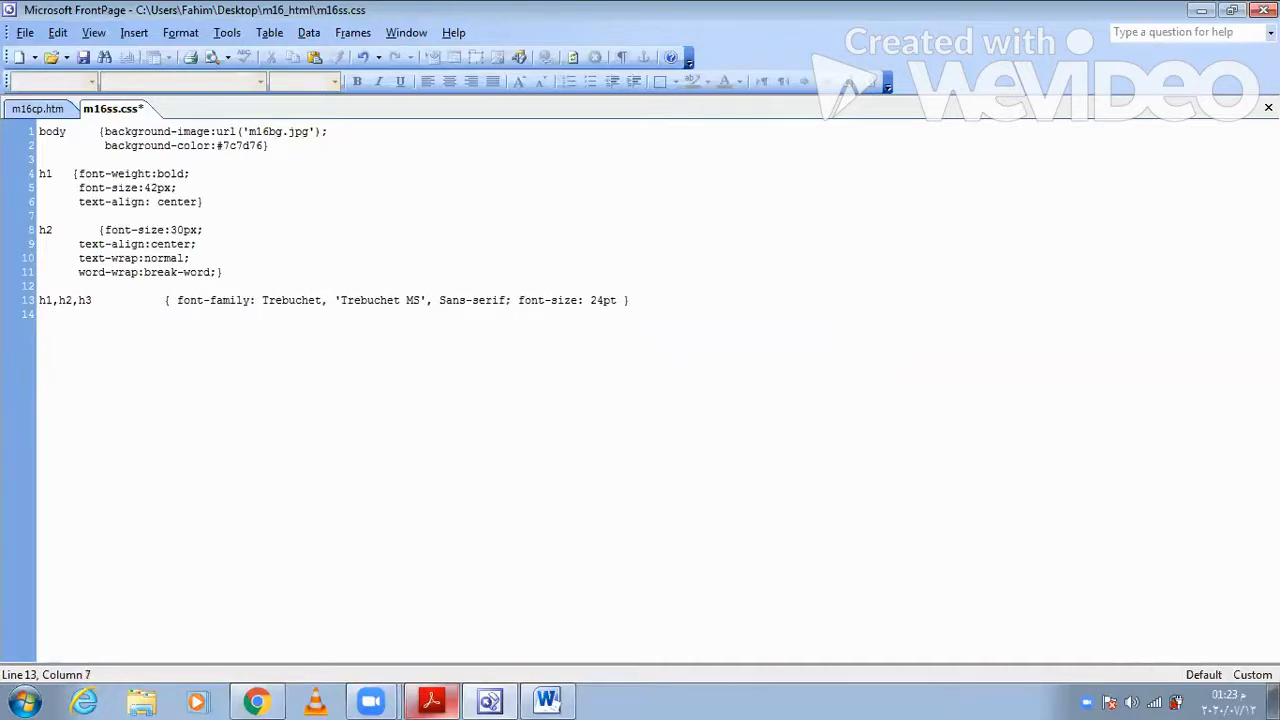
pyautogui.moveTo(616, 301); pyautogui.dragTo(528, 304)
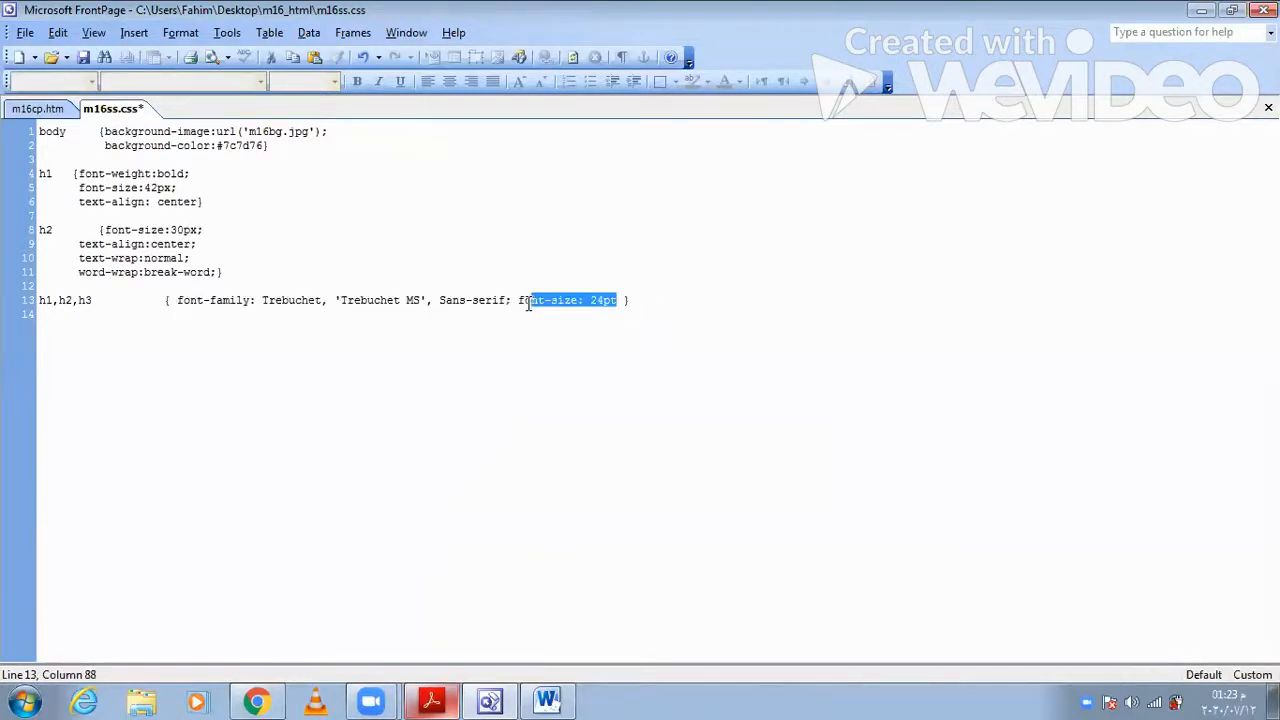
pyautogui.click(610, 304)
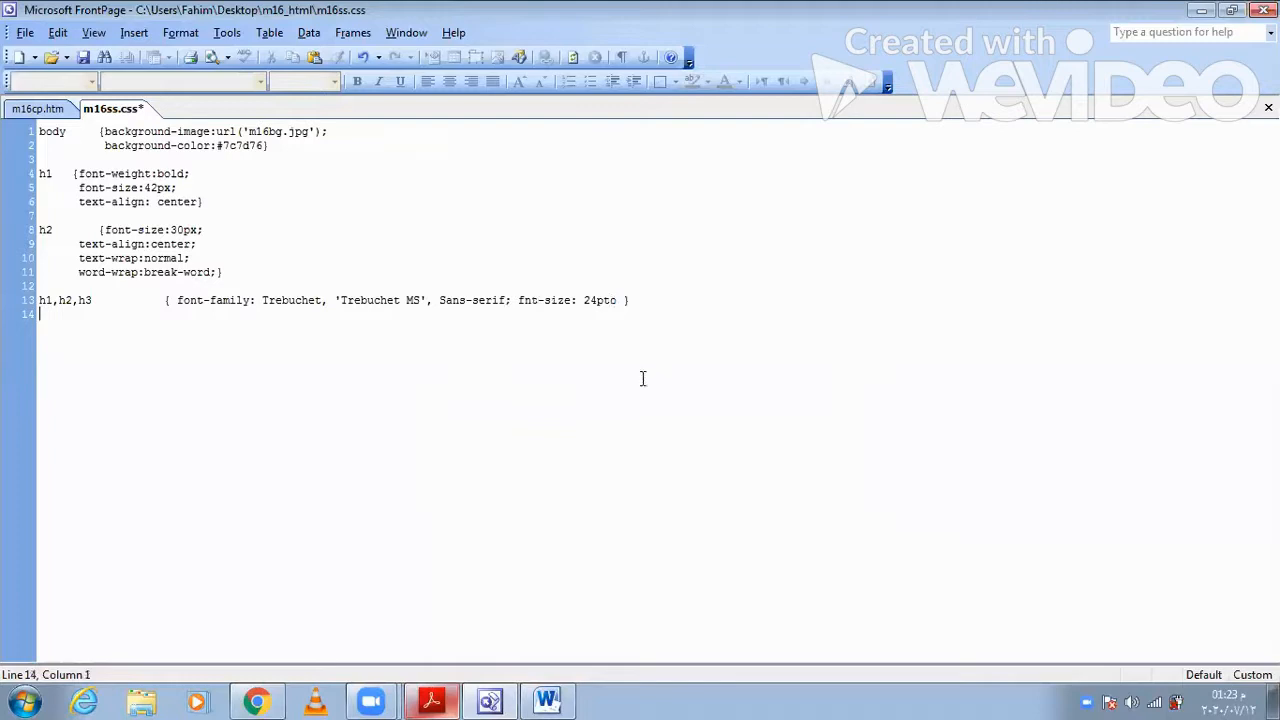
pyautogui.hotkey('ctrl', 'z')
# - Move the "font-size: 24pt" declaration out of the h1,h2,h3 rule into a separate h3 rule below it
pyautogui.moveTo(620, 302); pyautogui.dragTo(507, 301)
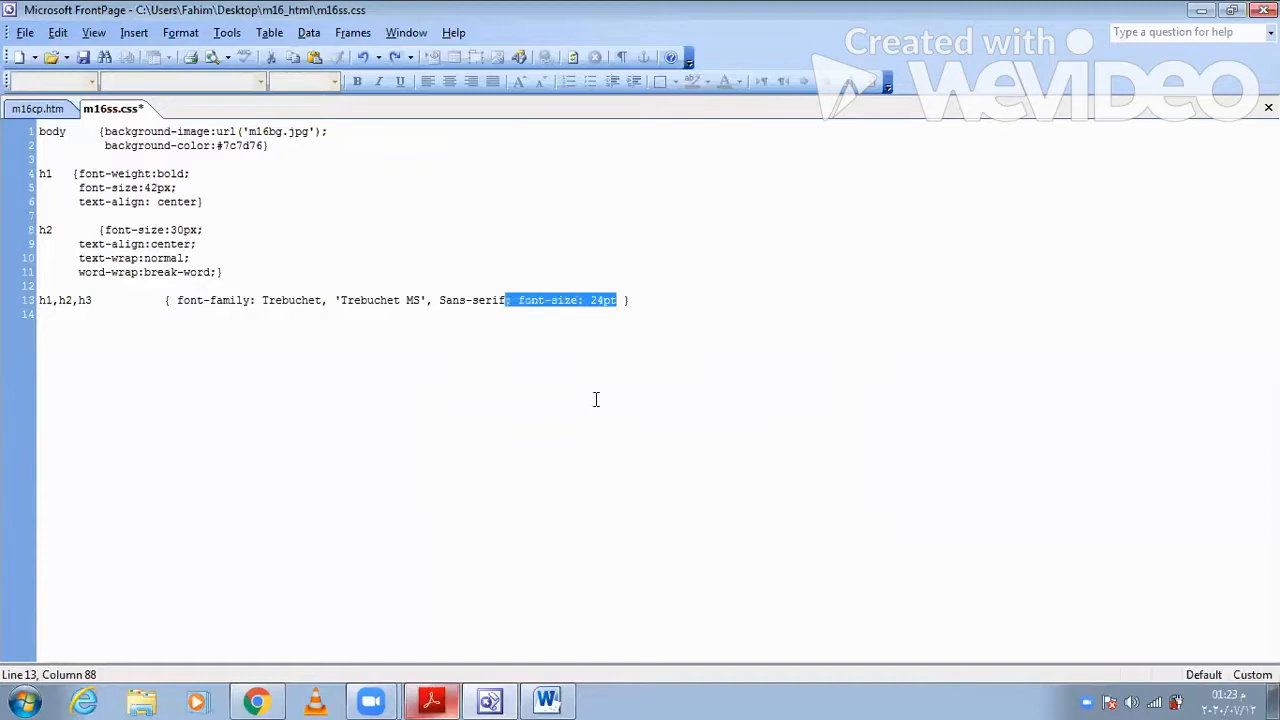
pyautogui.press('Delete')
pyautogui.click(528, 307)
pyautogui.press('Return')
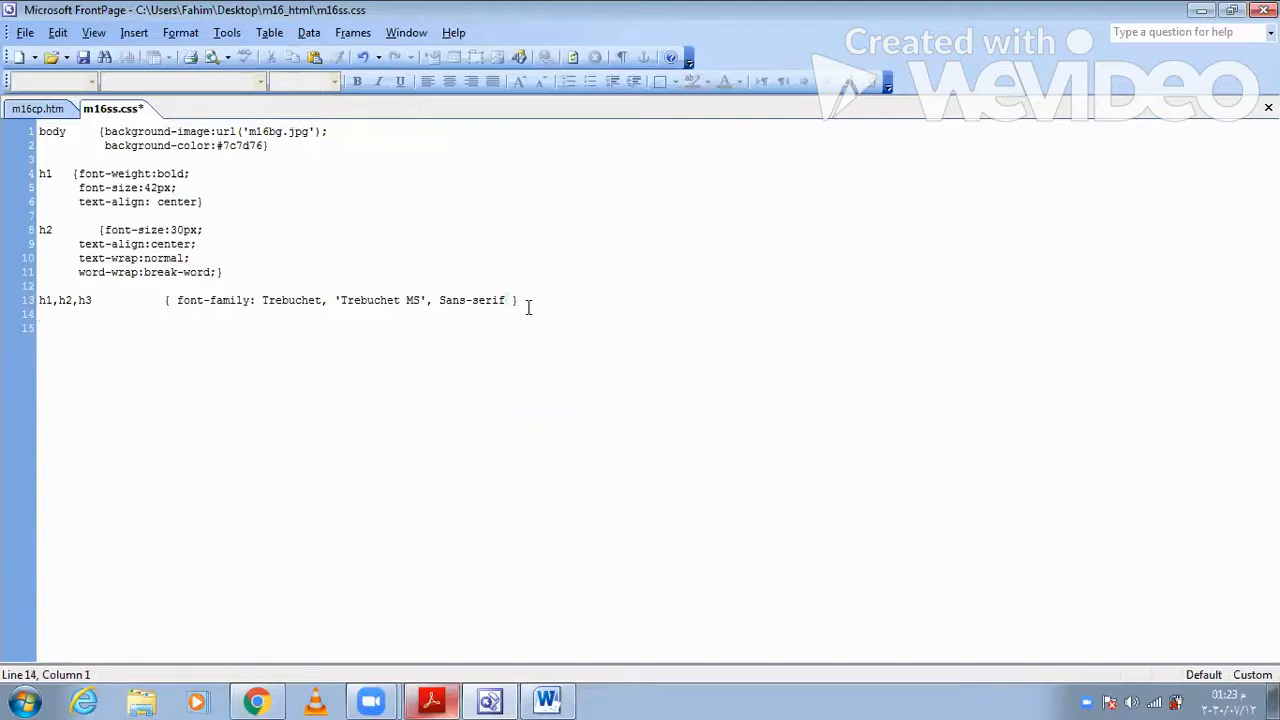
pyautogui.press('Down')
pyautogui.write('h3 {')
pyautogui.write('; font-size: 24pt')
pyautogui.write('}')
pyautogui.click(72, 328)
pyautogui.press('BackSpace')
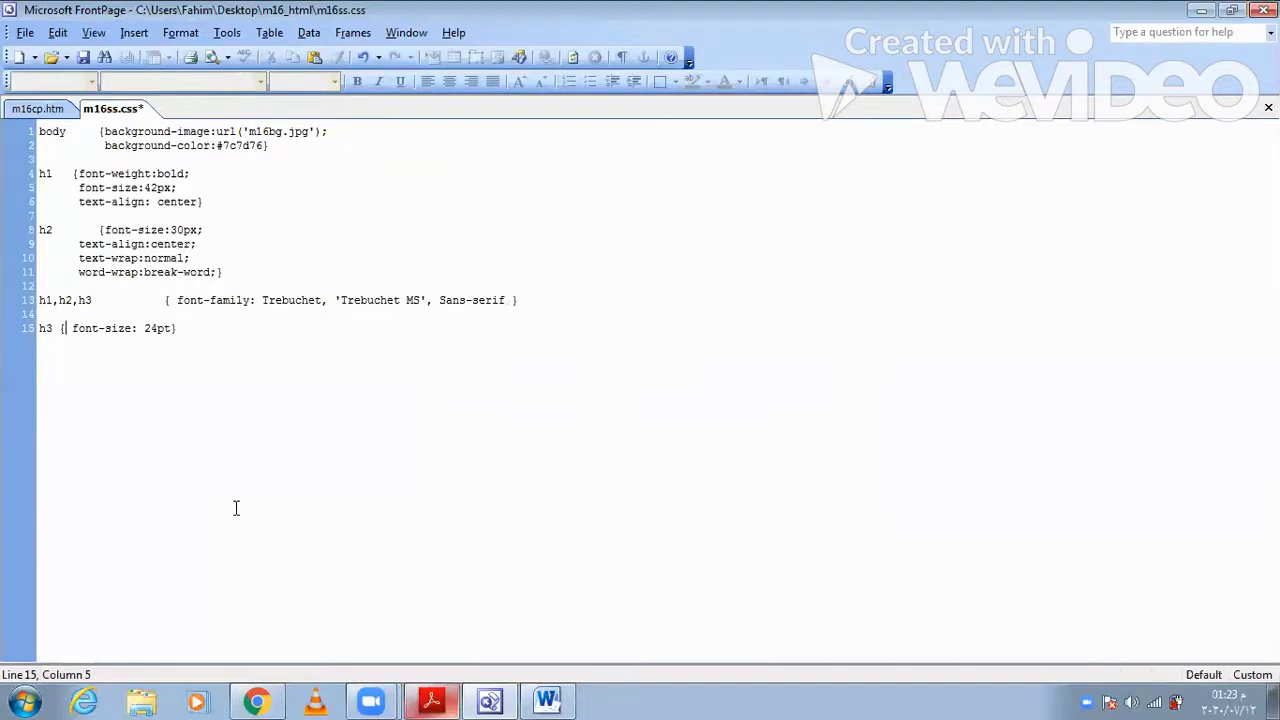
# - Check question 11 in Acrobat Reader and add a comment with the name, Centre number and candidate number below the h3 rule in FrontPage
pyautogui.click(434, 700)
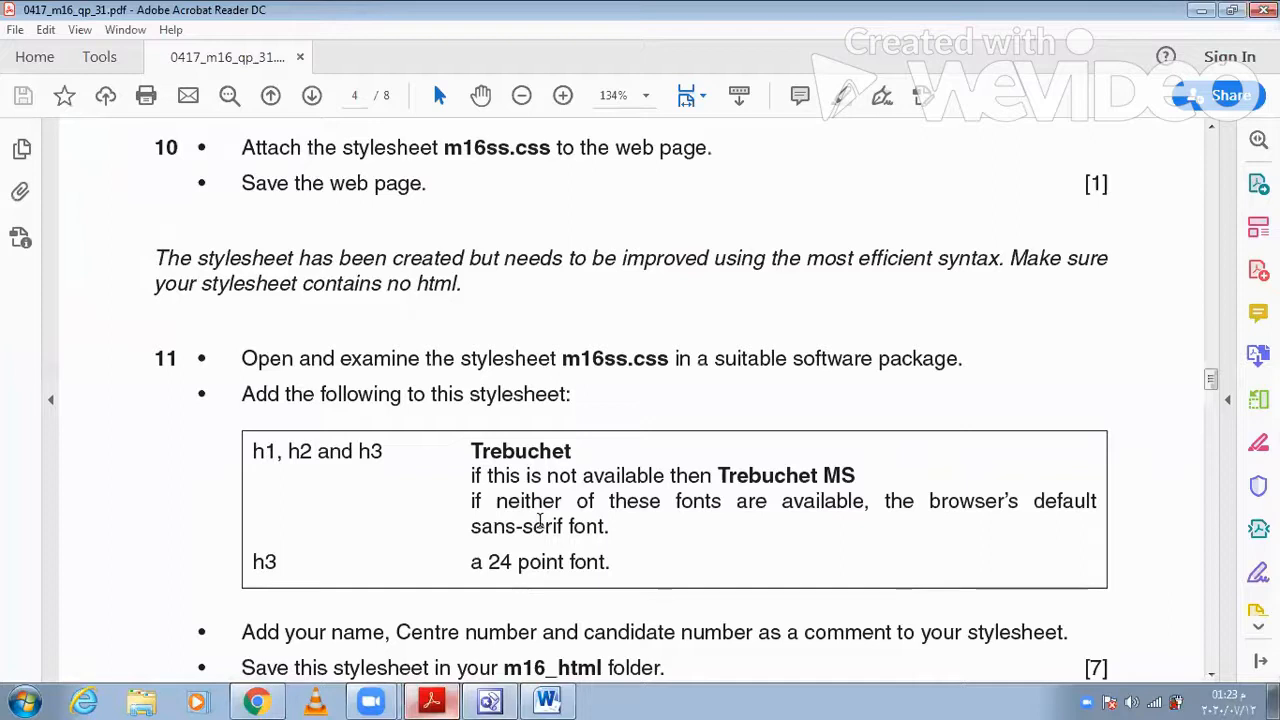
pyautogui.scroll(-3, 496, 552)
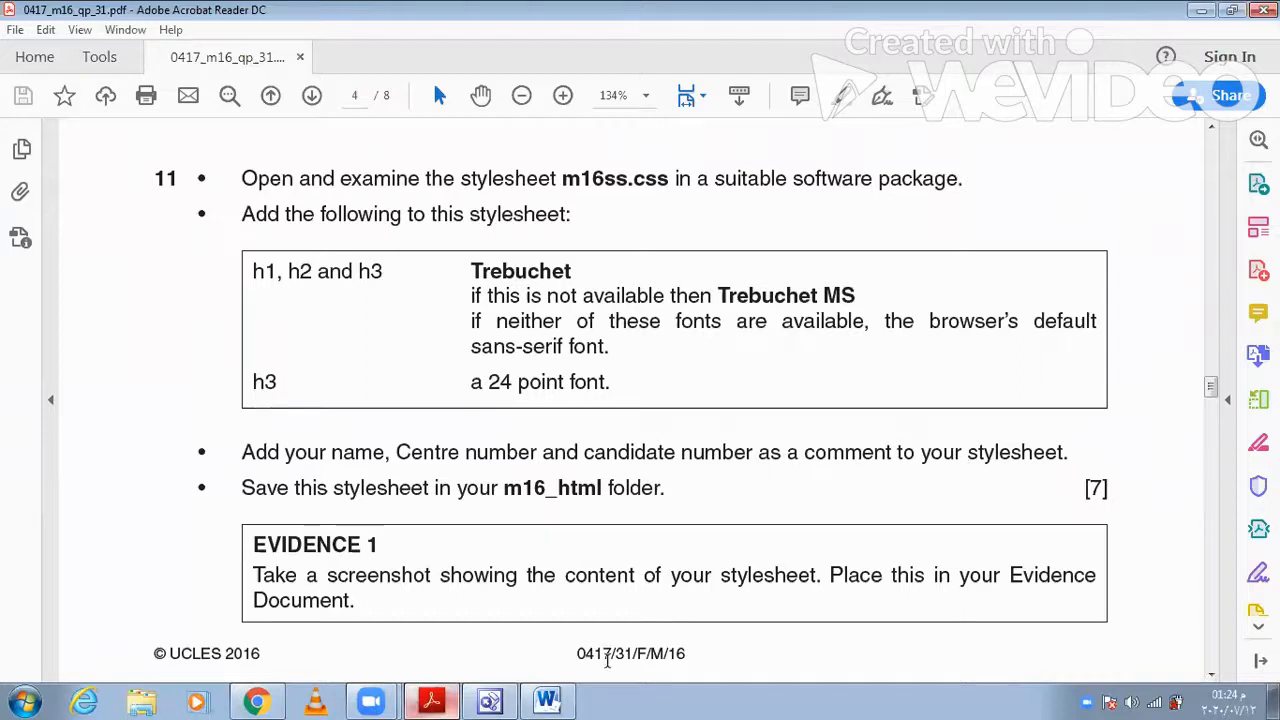
pyautogui.click(433, 700)
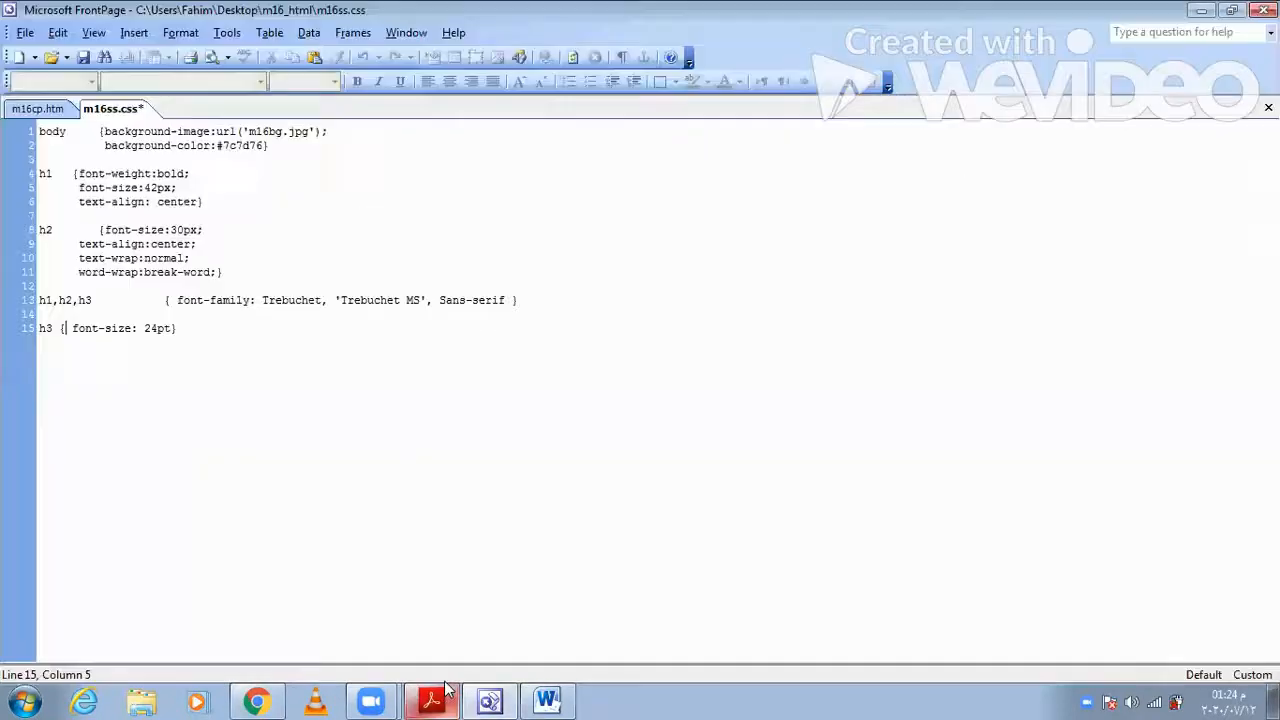
pyautogui.press('Right')
pyautogui.press('Right')
pyautogui.press('Right')
pyautogui.press('Right')
pyautogui.press('Right')
pyautogui.press('Right')
pyautogui.press('Right')
pyautogui.press('Right')
pyautogui.press('Right')
pyautogui.press('Right')
pyautogui.press('Right')
pyautogui.press('Right')
pyautogui.press('Right')
pyautogui.press('Right')
pyautogui.press('Right')
pyautogui.press('Right')
pyautogui.press('Right')
pyautogui.press('Return')
pyautogui.press('Return')
pyautogui.write('/* F')
pyautogui.write('ah')
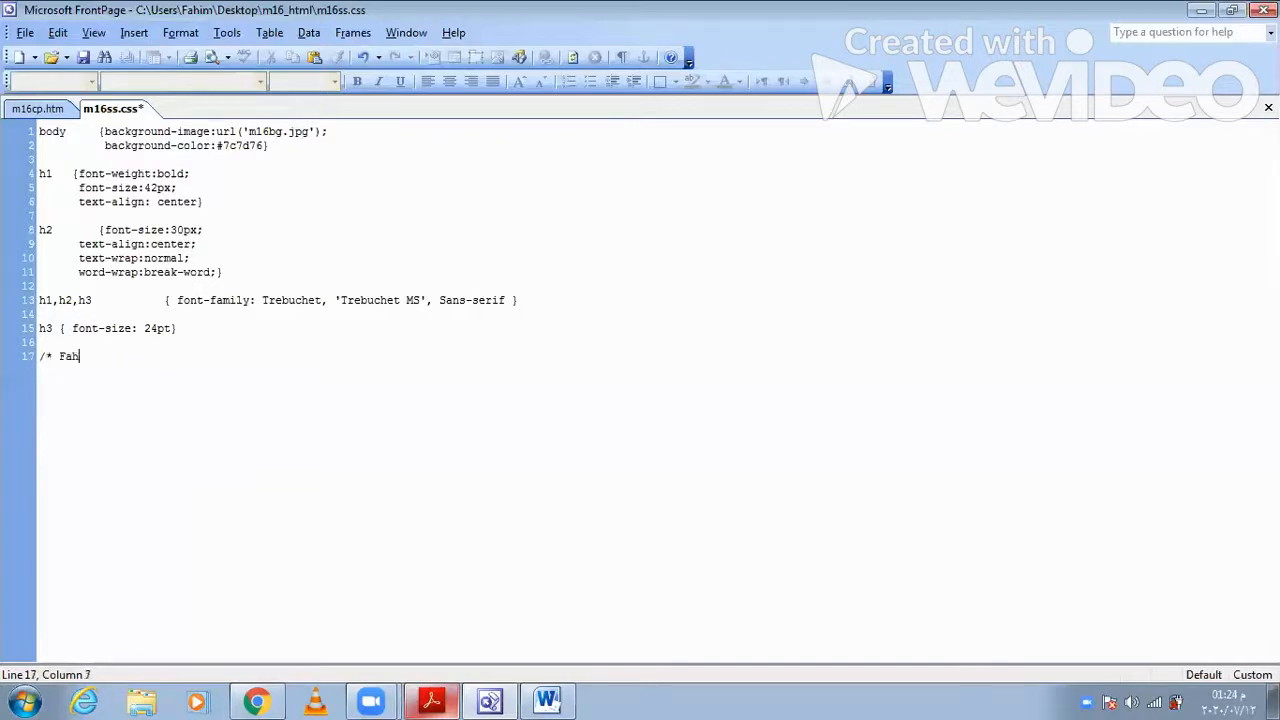
pyautogui.write('im')
pyautogui.write(' *')
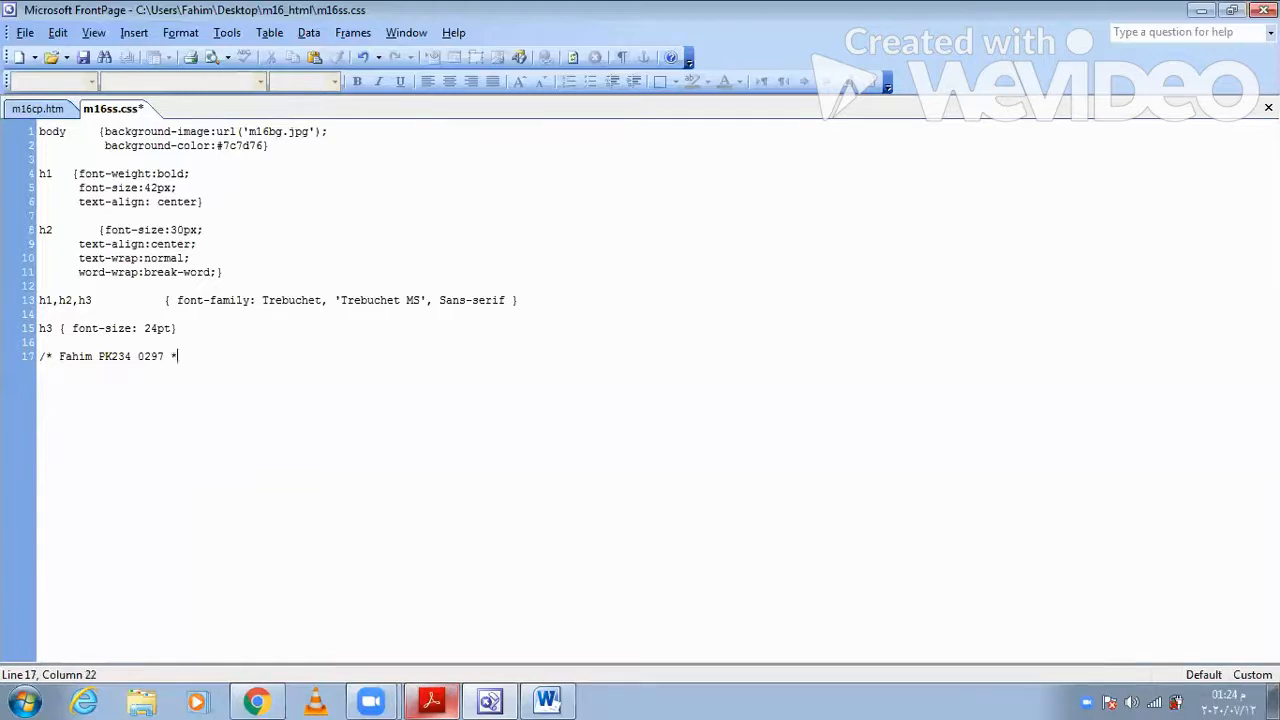
pyautogui.write('/')
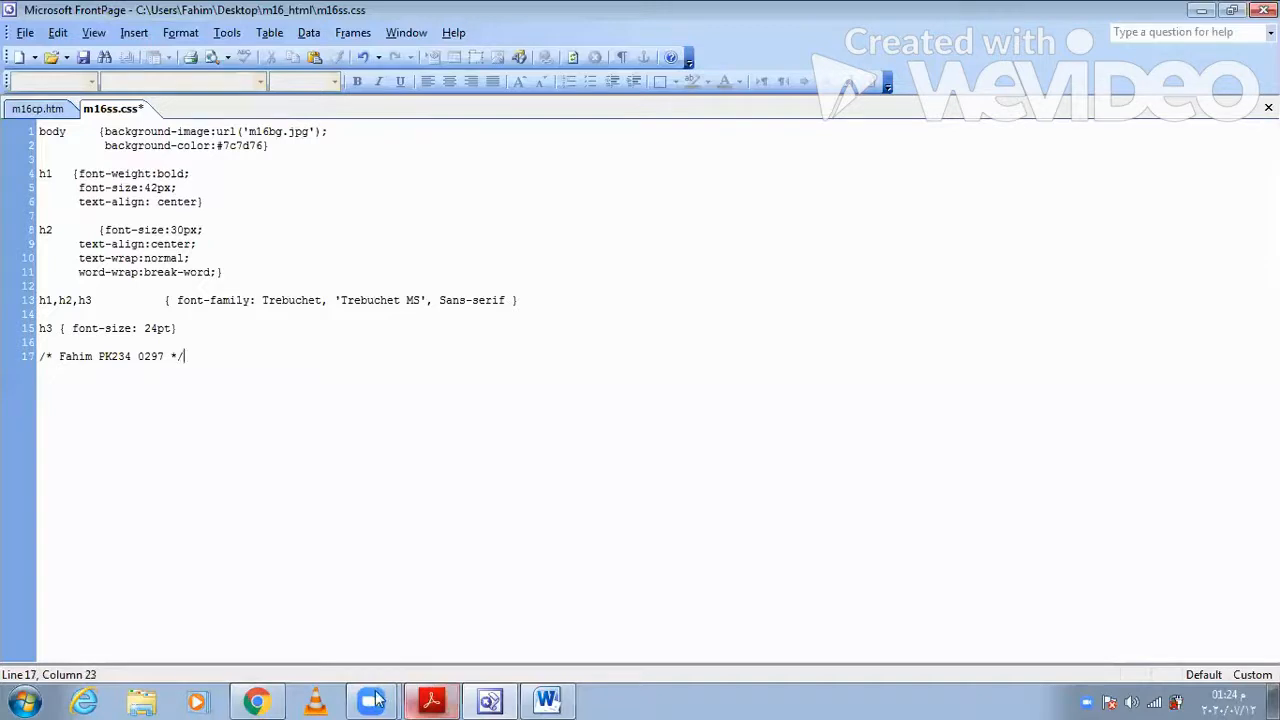
# - Check the save instruction in Acrobat Reader and save the stylesheet m16ss.css in FrontPage
pyautogui.click(434, 700)
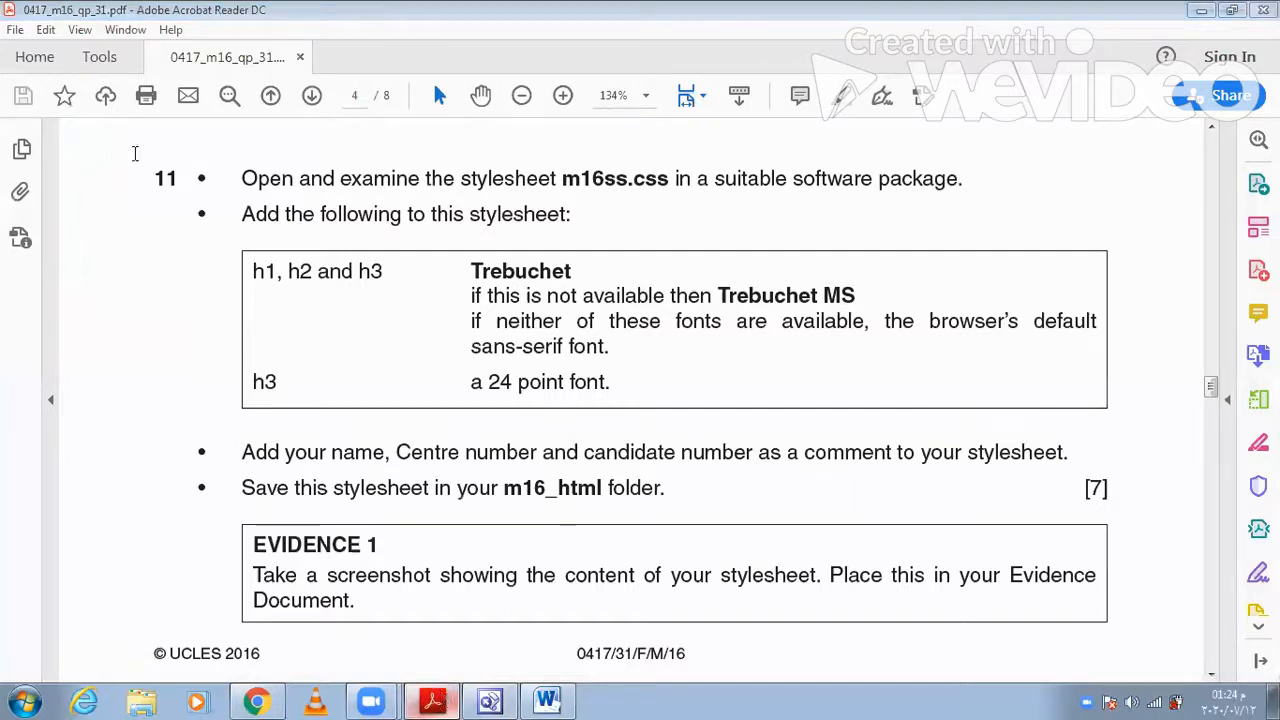
pyautogui.hotkey('alt', 'Tab')
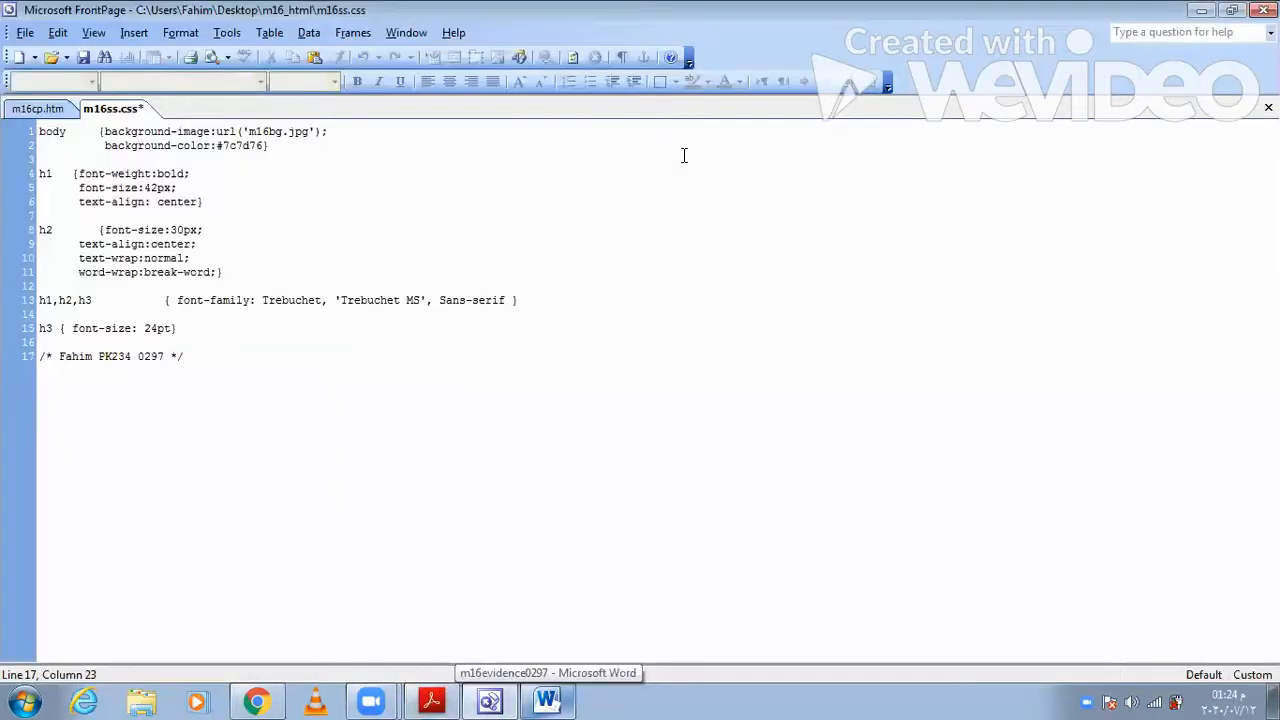
pyautogui.click(83, 57)
# - Check the Evidence 1 instruction in Acrobat Reader and paste the stylesheet screenshot under "Question 11 - Evidence 1" in the Word evidence document
pyautogui.hotkey('alt', 'Tab')
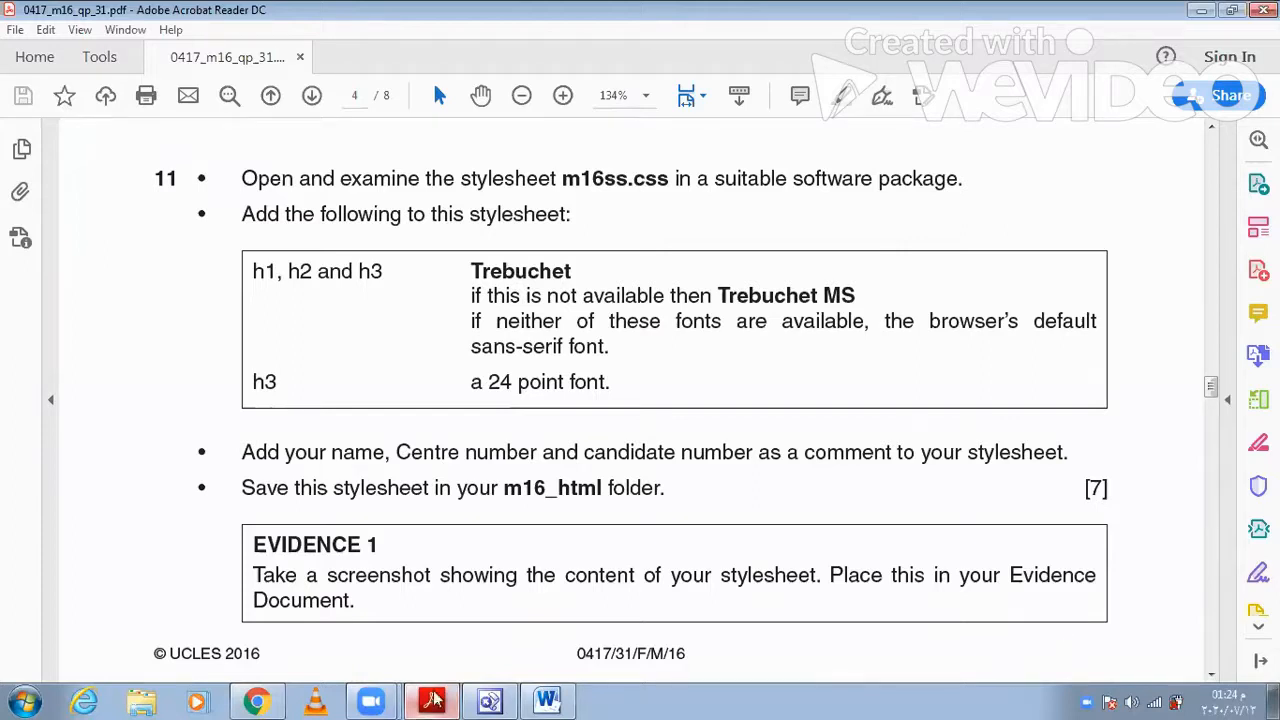
pyautogui.click(489, 700)
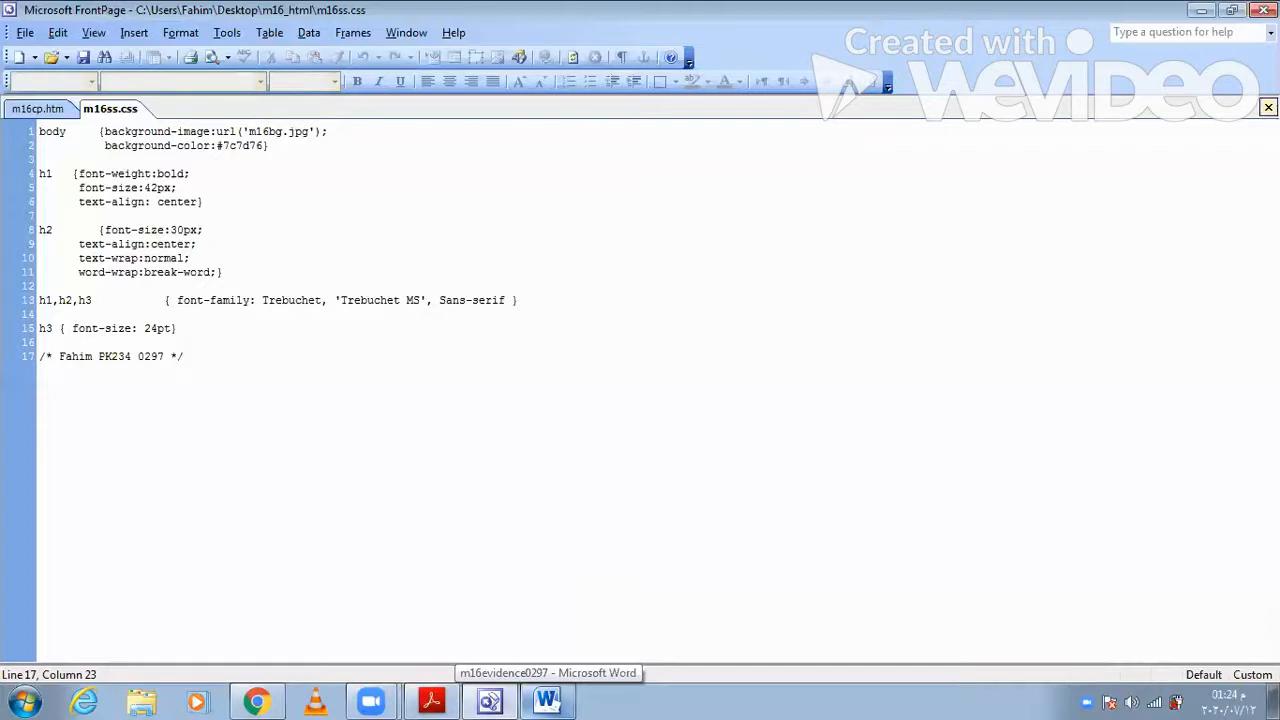
pyautogui.click(1201, 10)
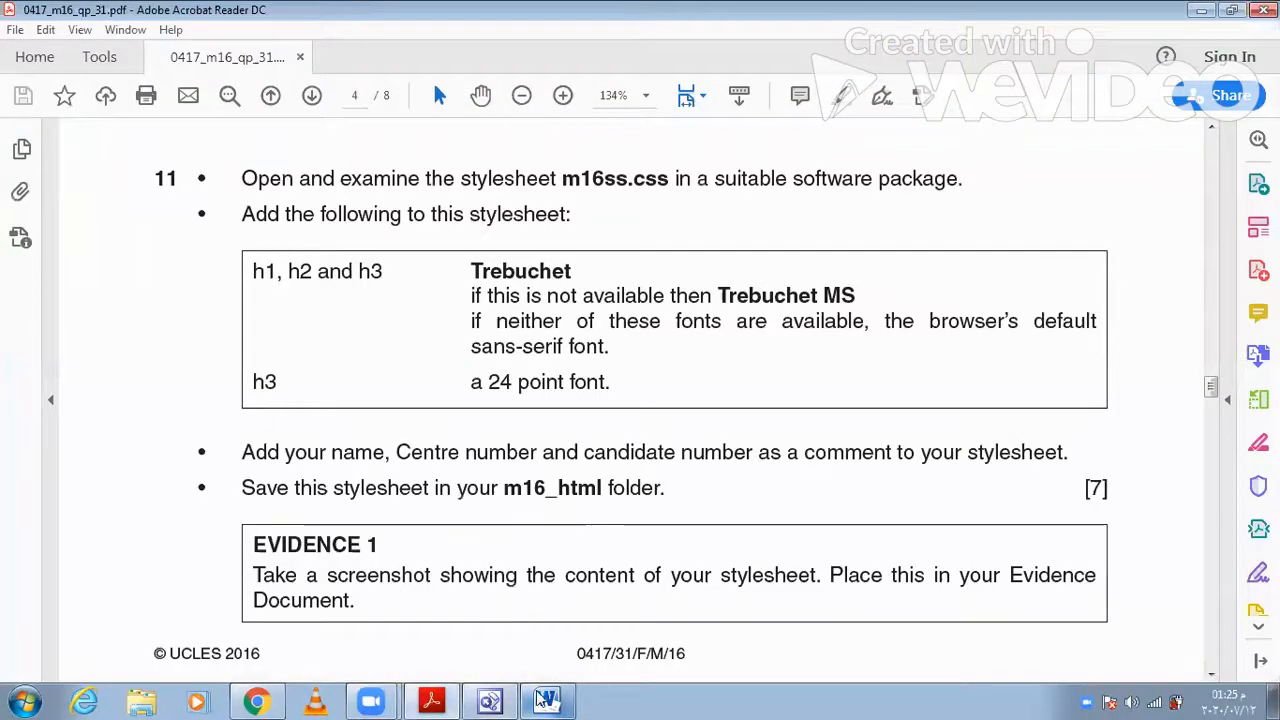
pyautogui.hotkey('alt', 'Tab')
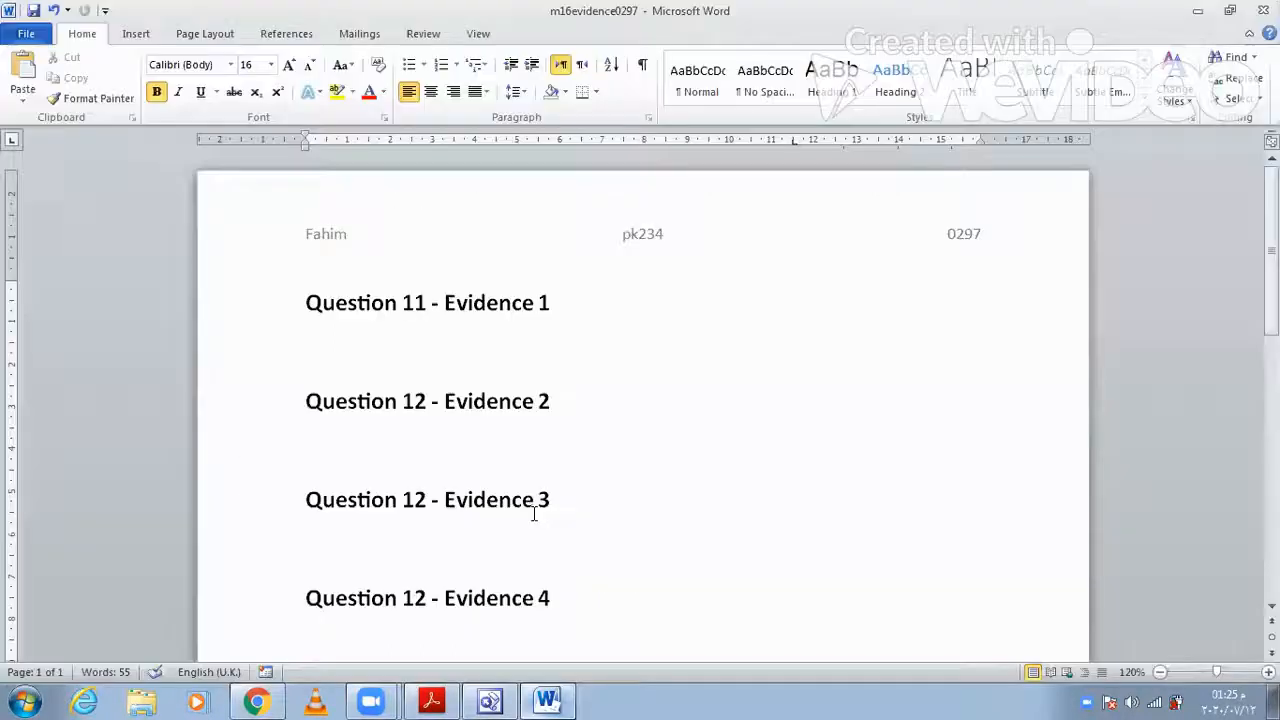
pyautogui.click(492, 700)
pyautogui.click(497, 700)
pyautogui.click(428, 700)
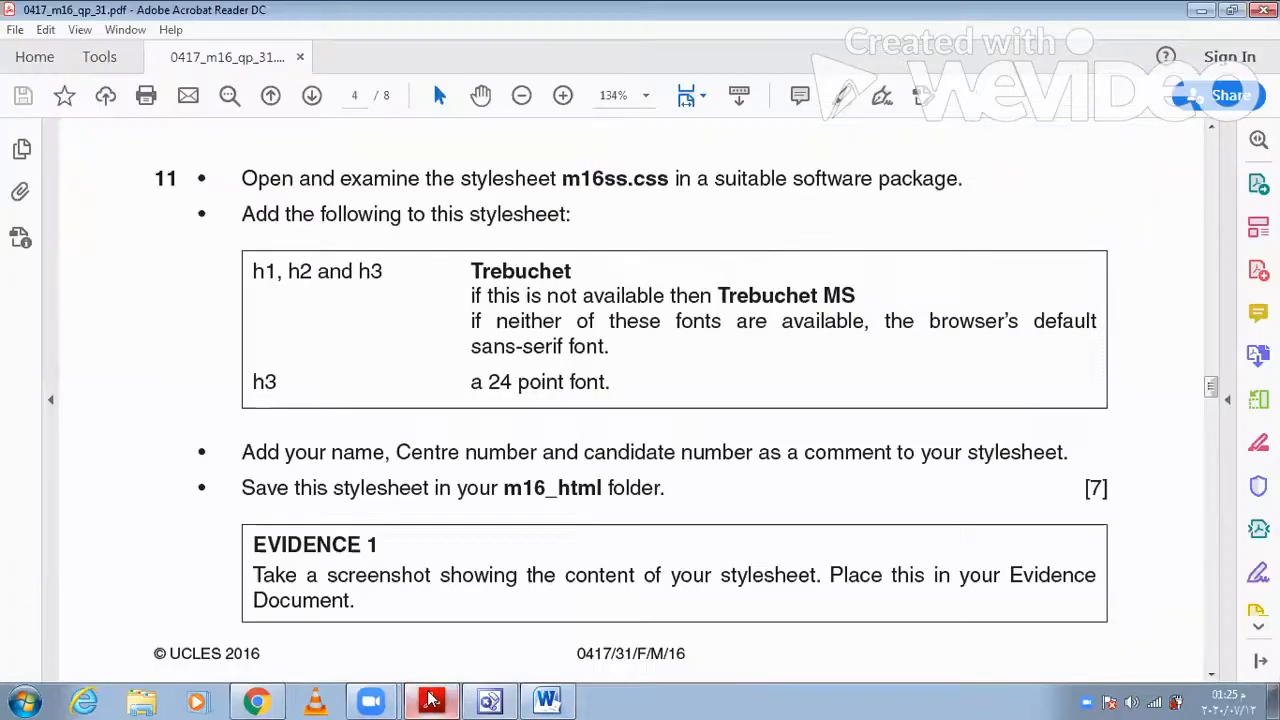
pyautogui.click(342, 340)
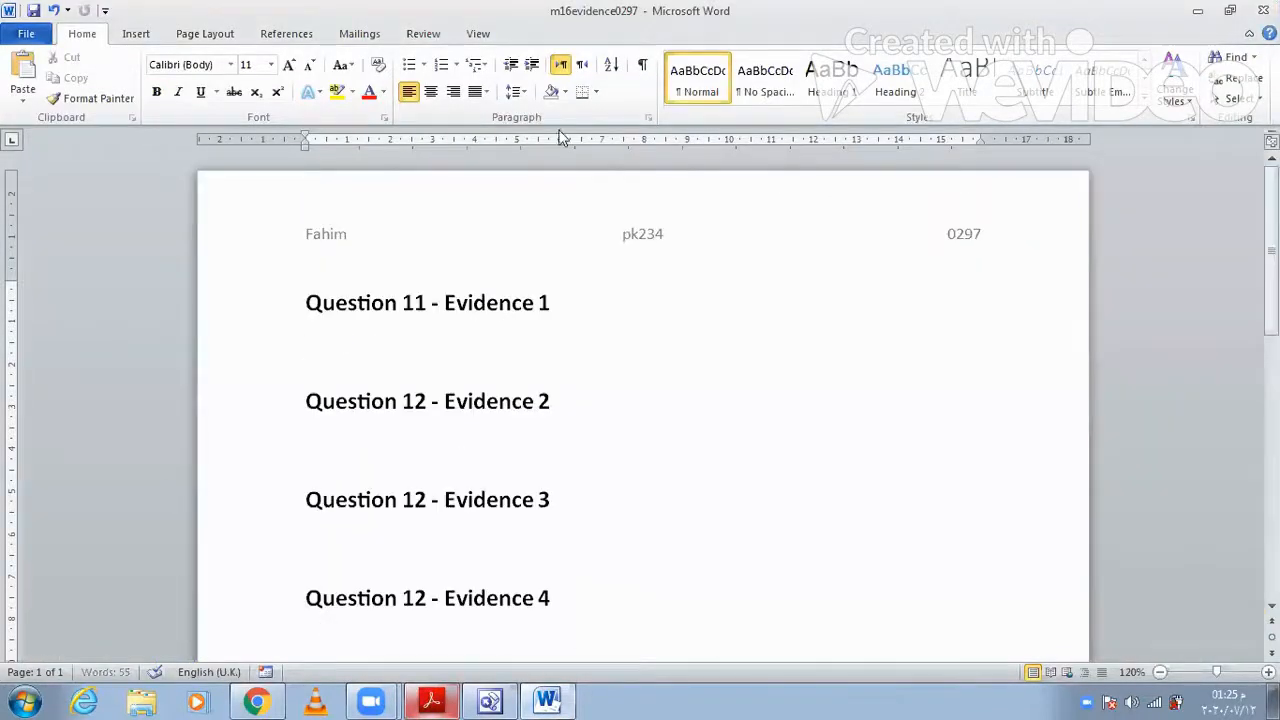
pyautogui.hotkey('ctrl', 'v')
# - Crop the pasted screenshot to the file tabs and stylesheet code and enlarge it to about 14.6 cm wide
pyautogui.click(518, 39)
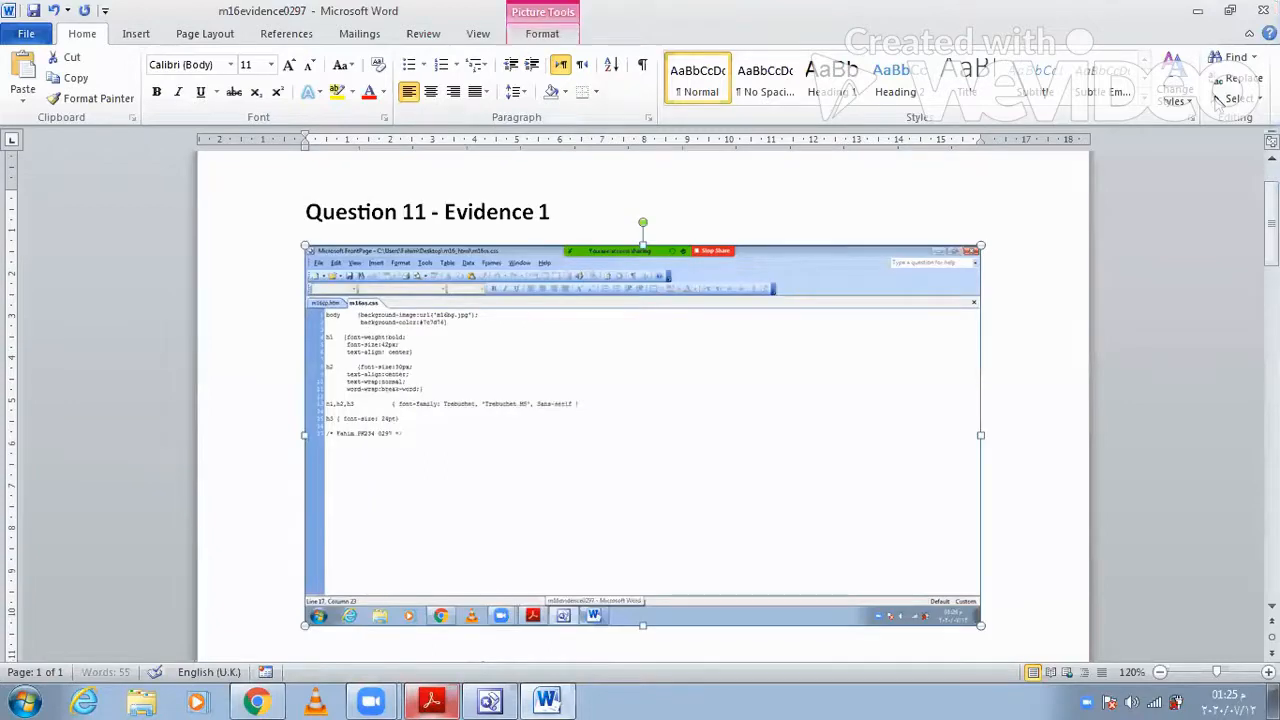
pyautogui.click(1124, 63)
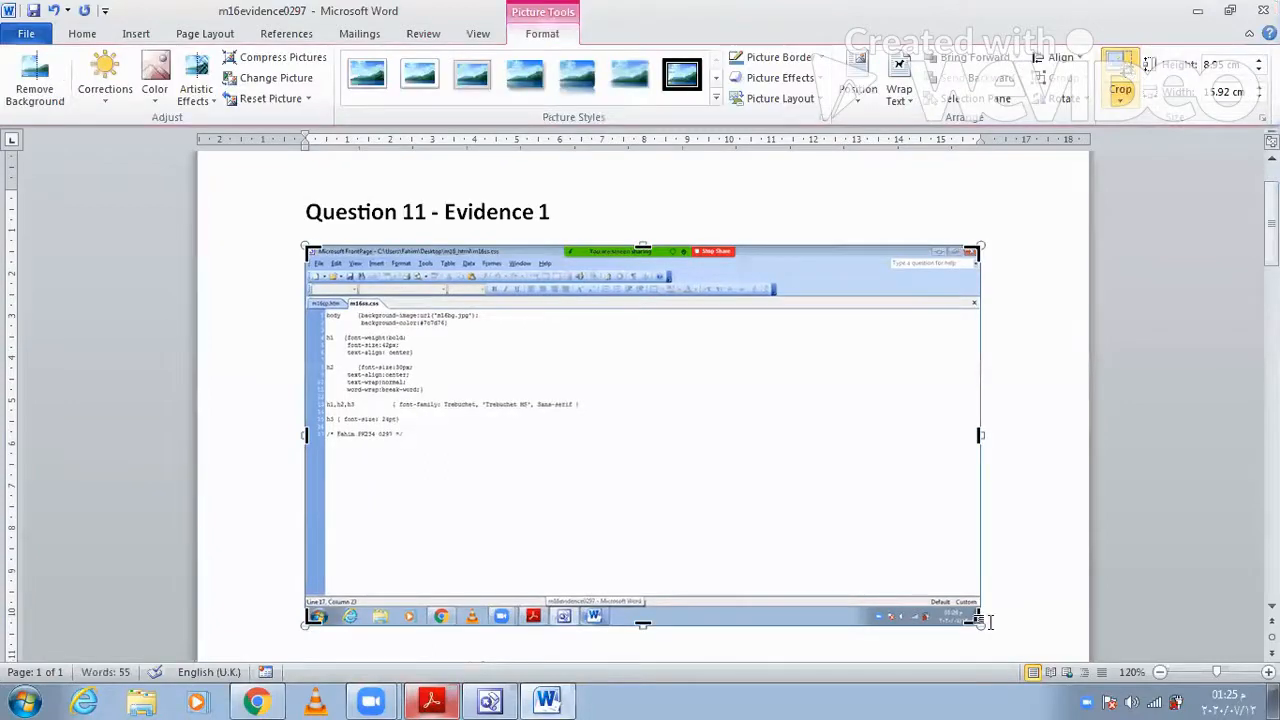
pyautogui.moveTo(972, 616); pyautogui.dragTo(584, 449)
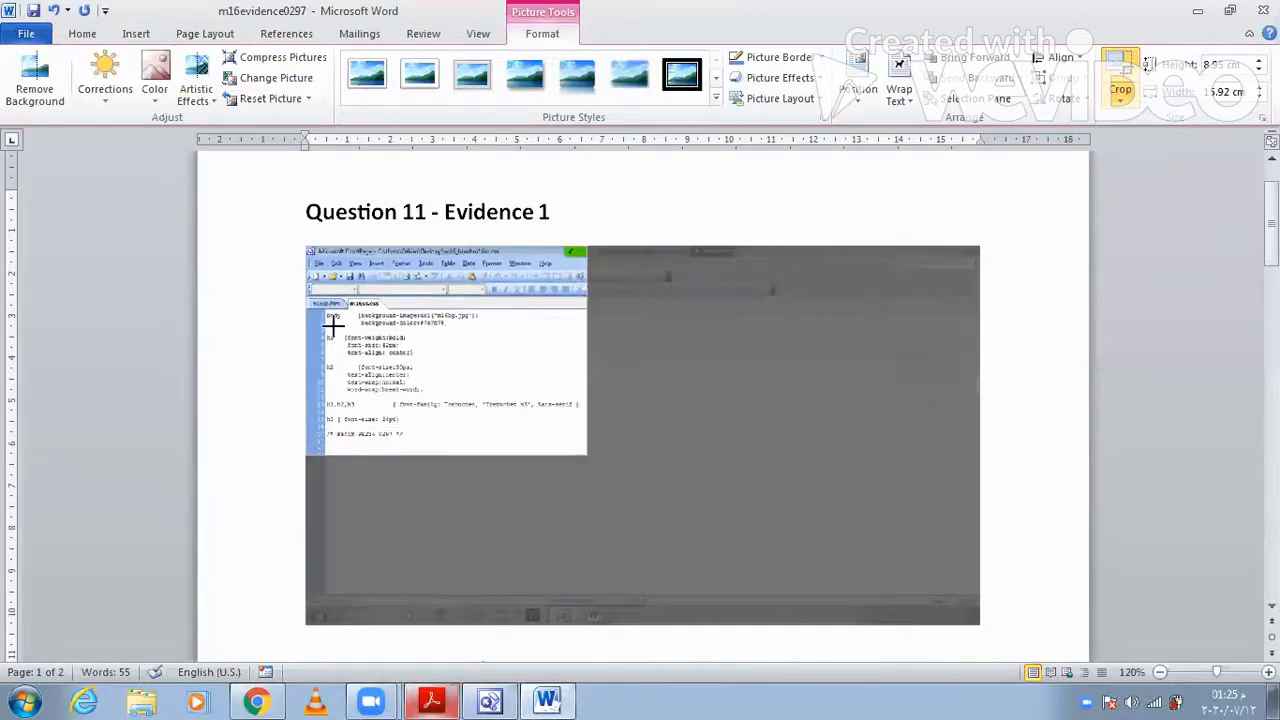
pyautogui.moveTo(310, 250); pyautogui.dragTo(301, 291)
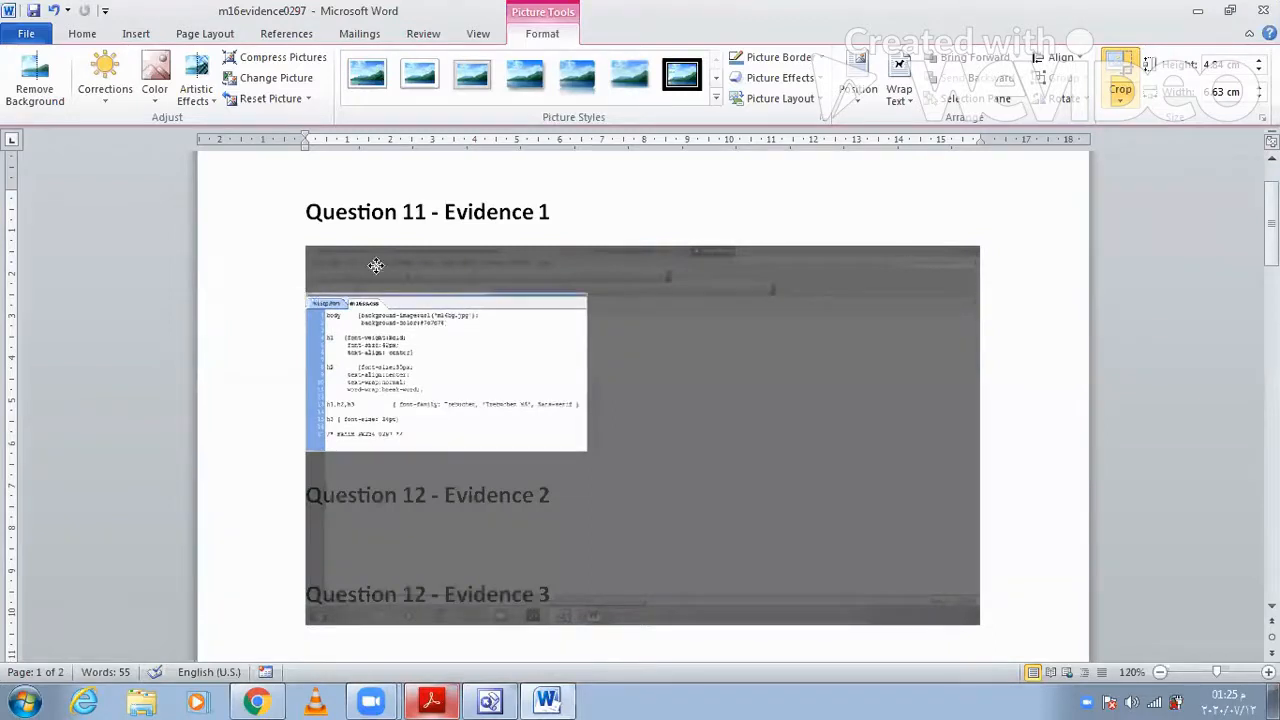
pyautogui.click(543, 409)
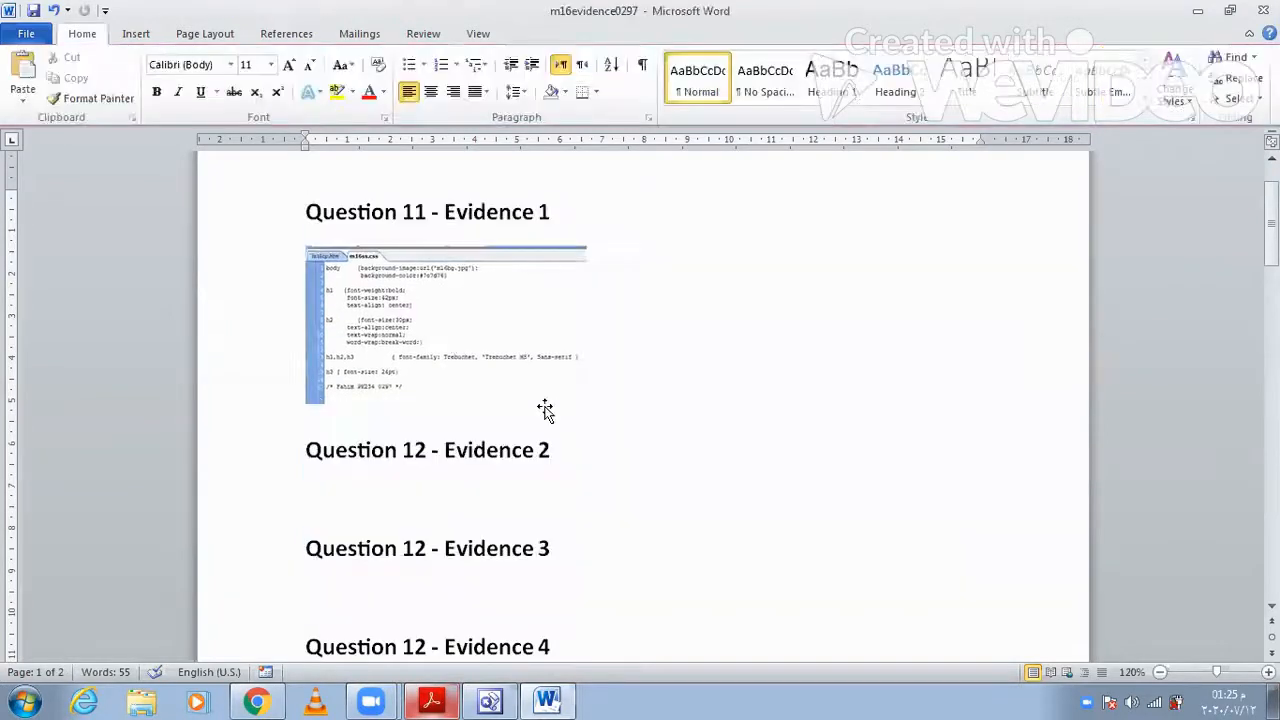
pyautogui.click(586, 403)
pyautogui.moveTo(617, 420); pyautogui.dragTo(869, 600)
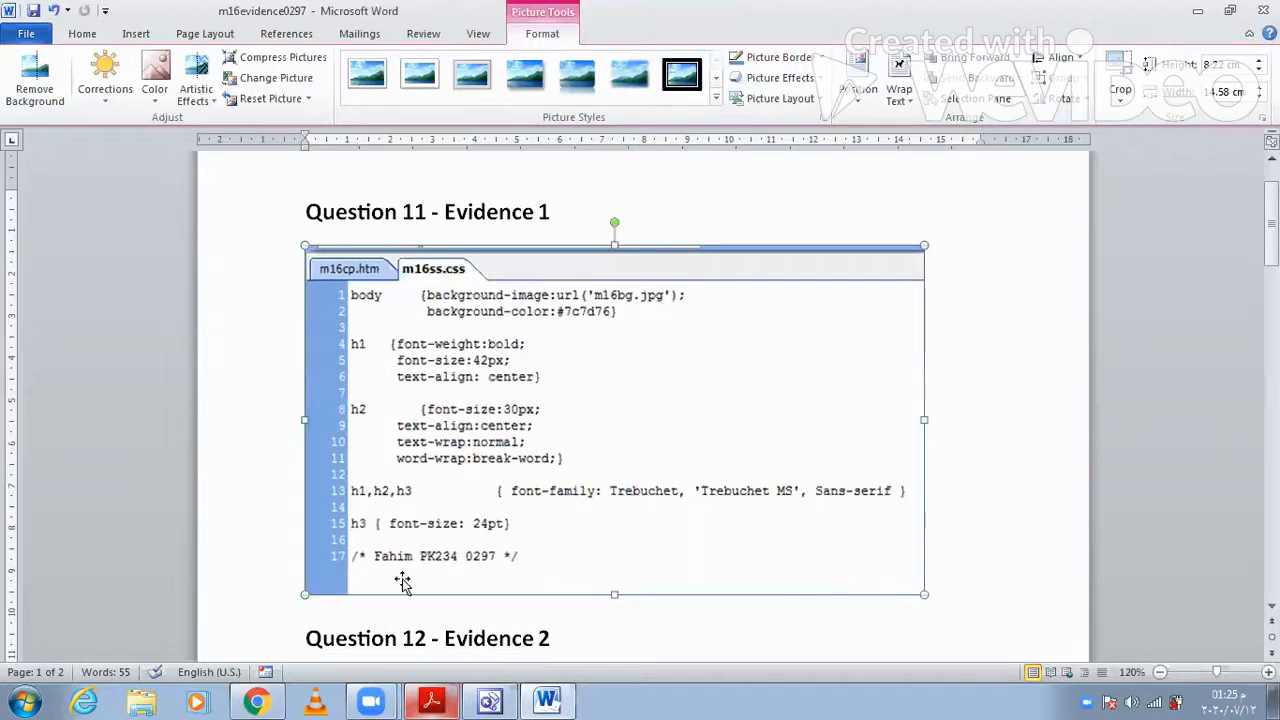
# - Check question 12 in Acrobat Reader and go to the empty line under "Question 12 - Evidence 2" in the Word evidence document
pyautogui.click(430, 700)
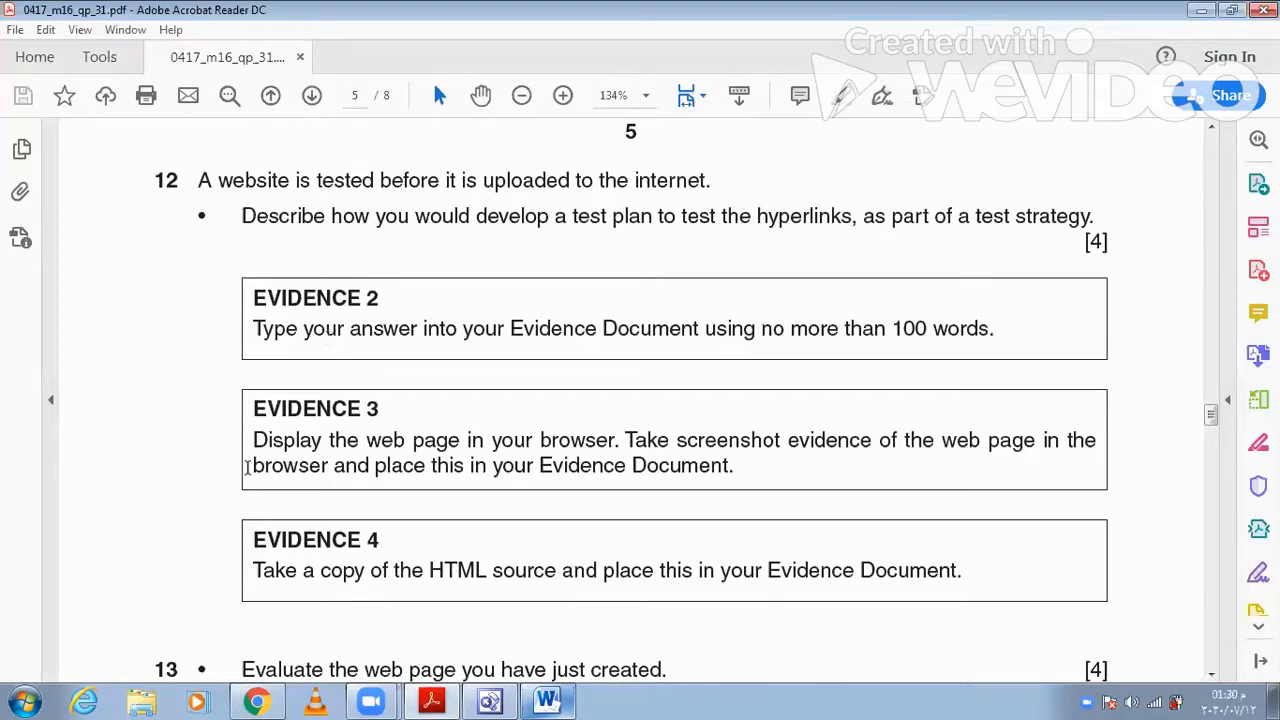
pyautogui.click(548, 700)
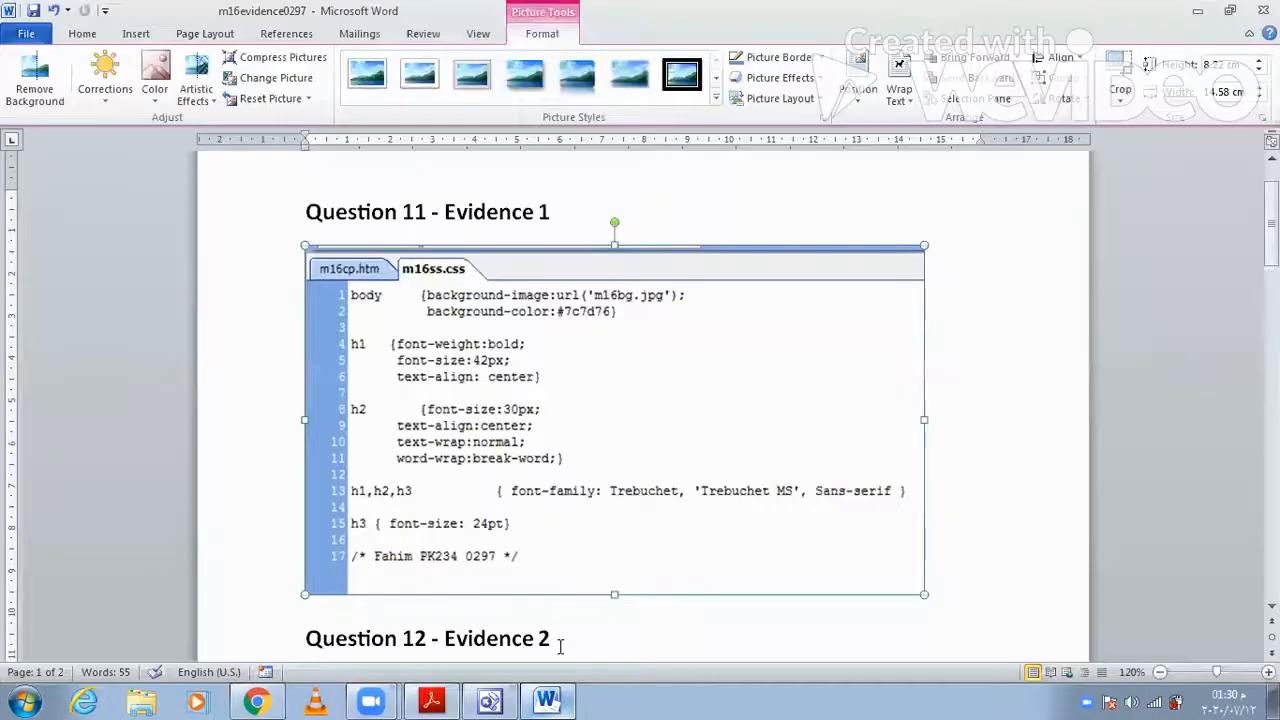
pyautogui.scroll(-4, 550, 460)
pyautogui.click(548, 460)
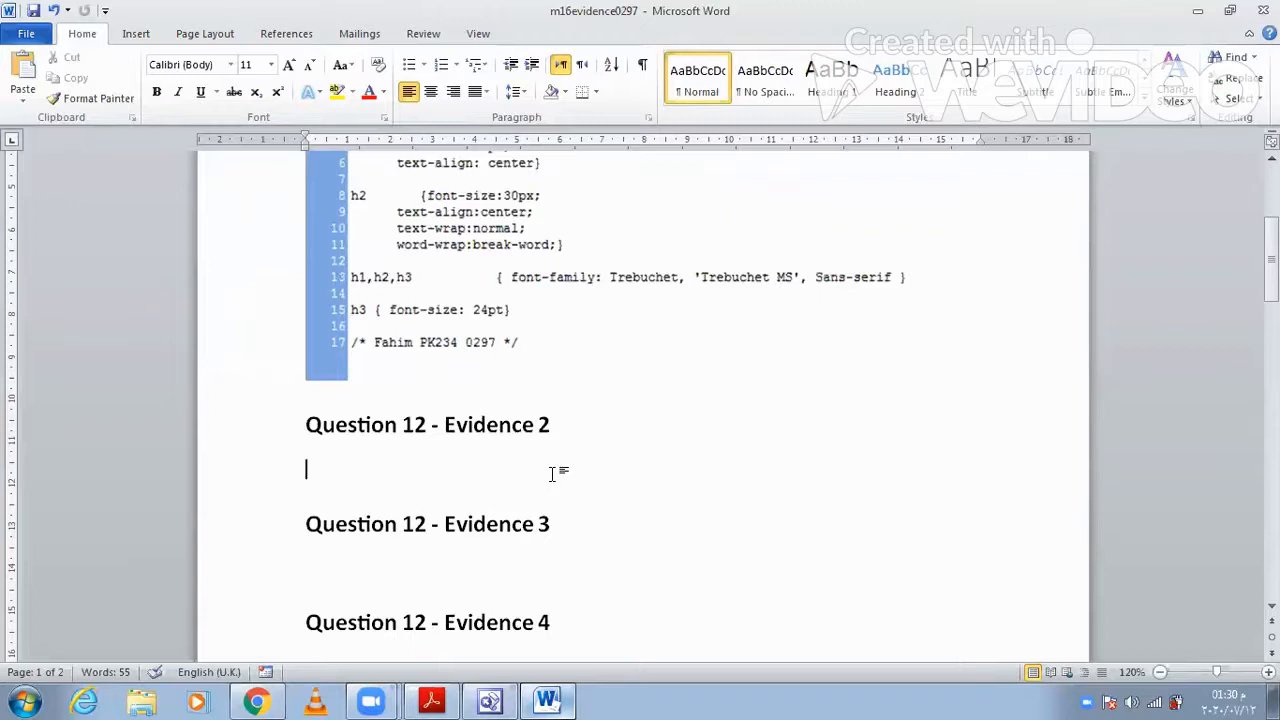
# - Enter "IDENTIFY EACH HYPERLINK TO BE TESTED" as the first line of the Evidence 2 answer
pyautogui.write('IDENTIFY EACH HYPERLIN')
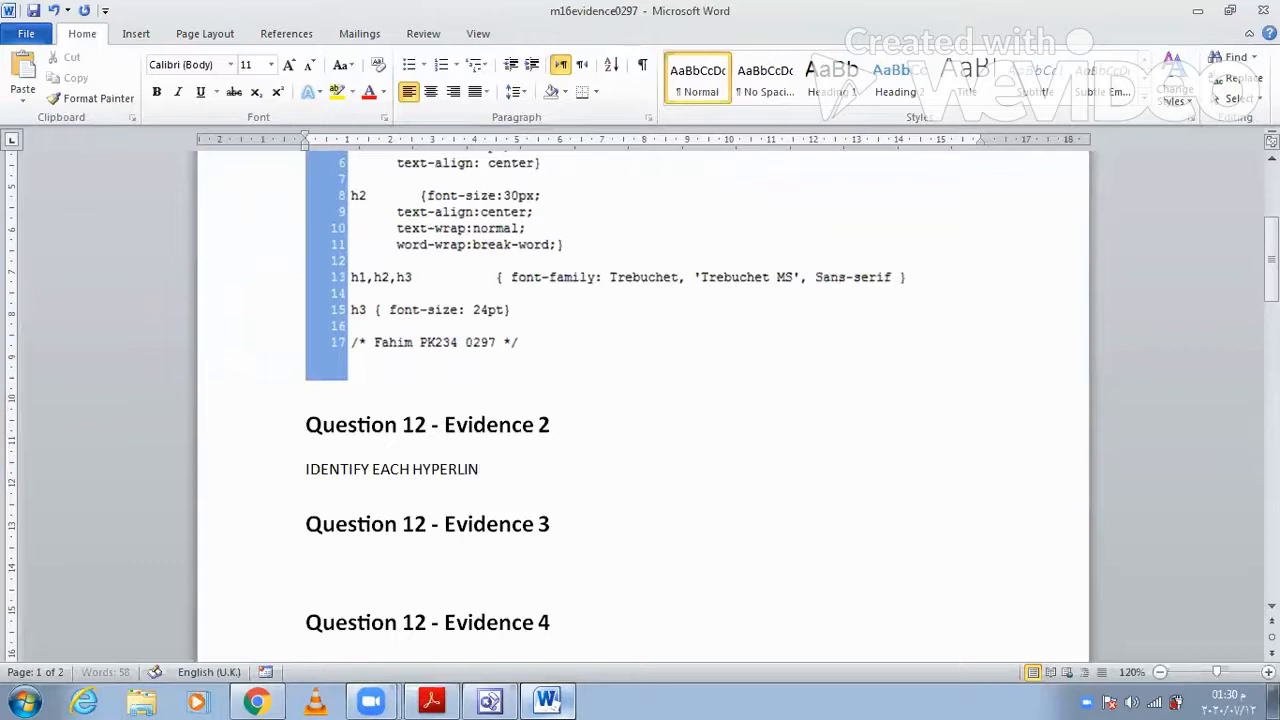
pyautogui.write('K TO BE TESTE')
pyautogui.press('F12')
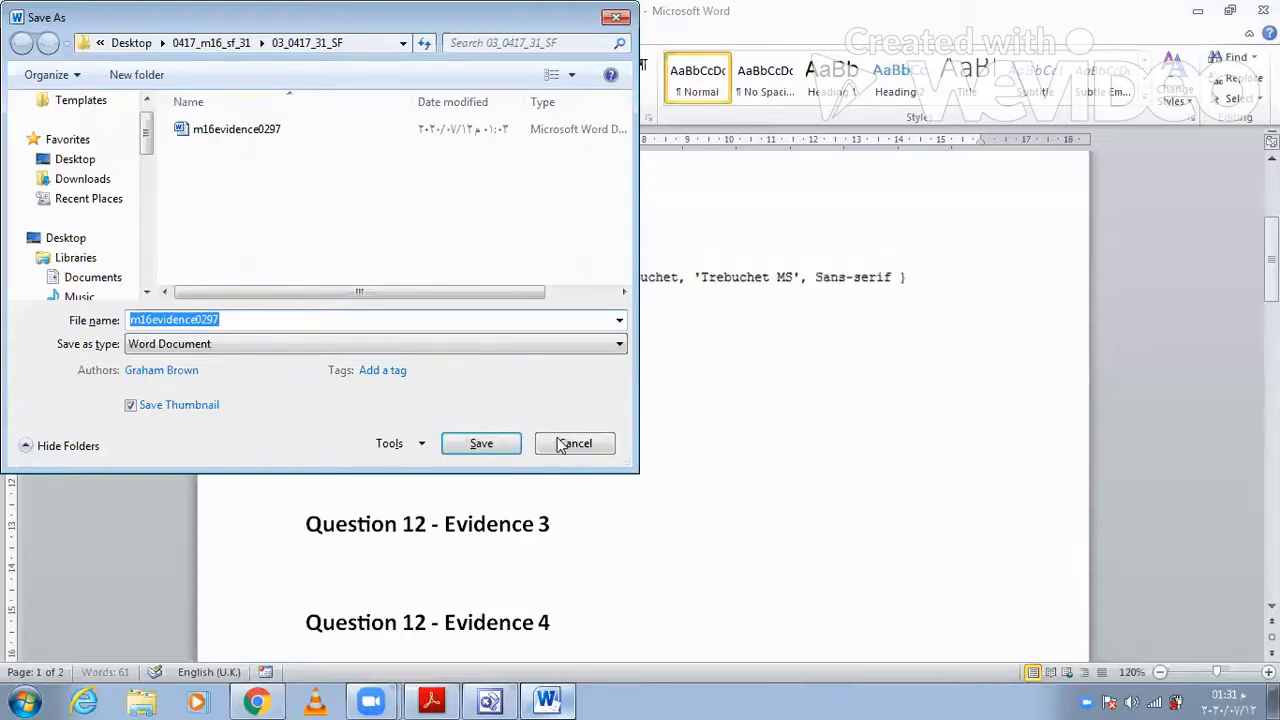
pyautogui.click(573, 443)
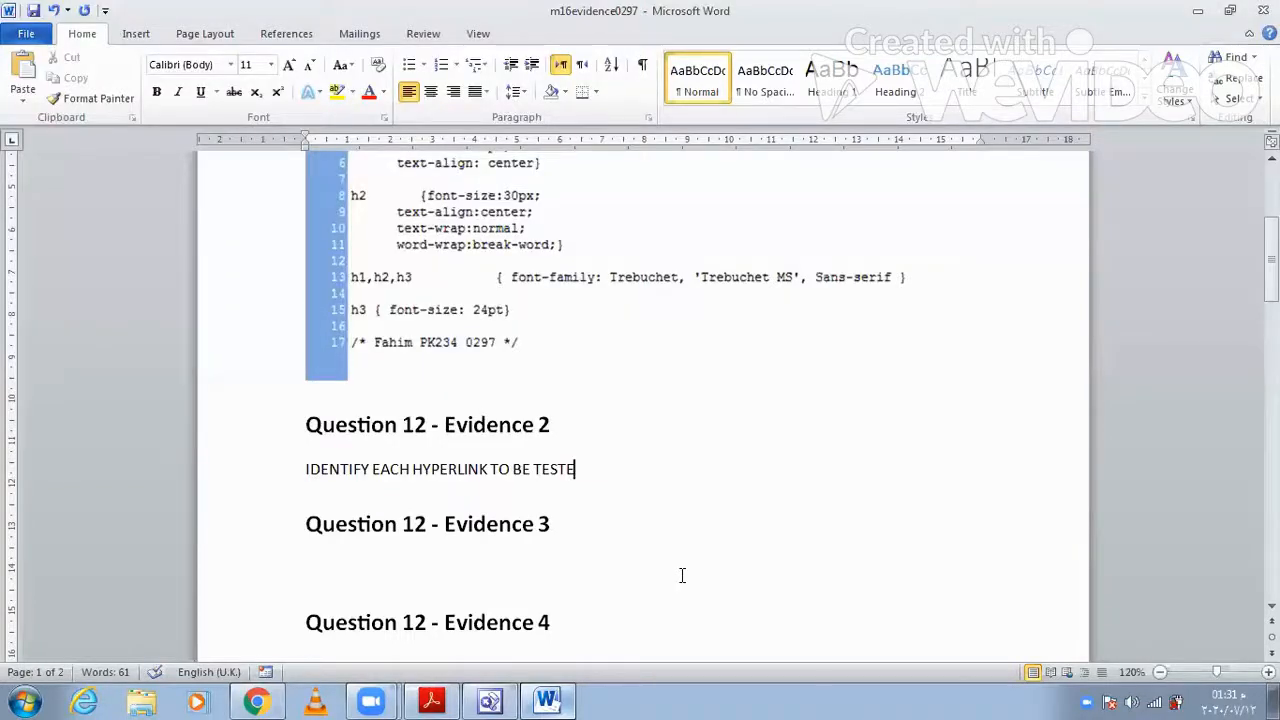
pyautogui.write('D')
# - Change the first answer line under Evidence 2 to sentence case
pyautogui.tripleClick(334, 470)
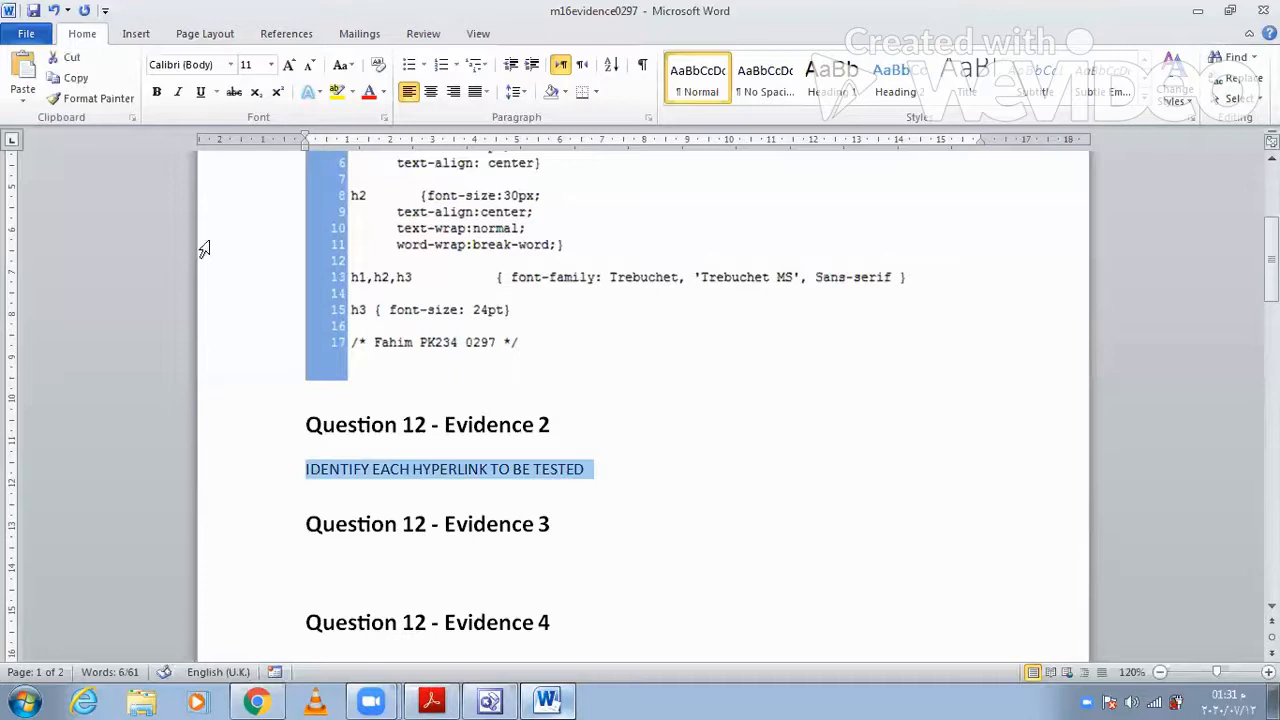
pyautogui.click(345, 66)
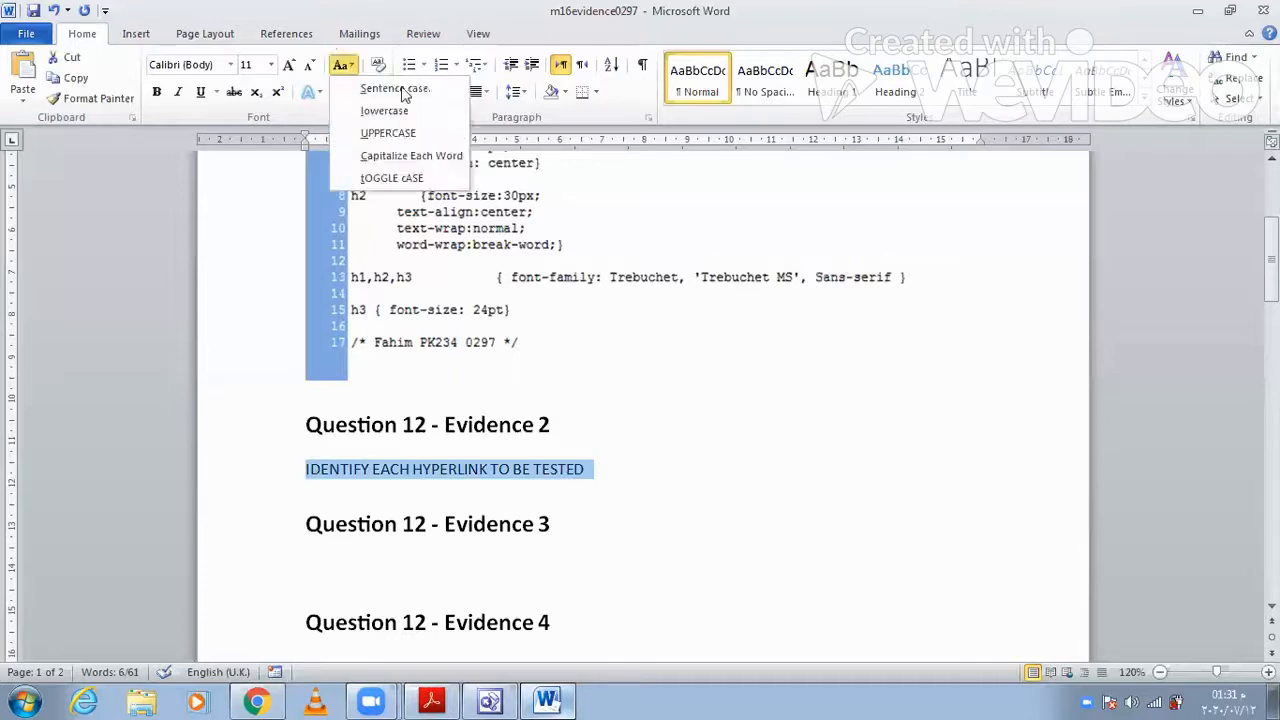
pyautogui.press('s')
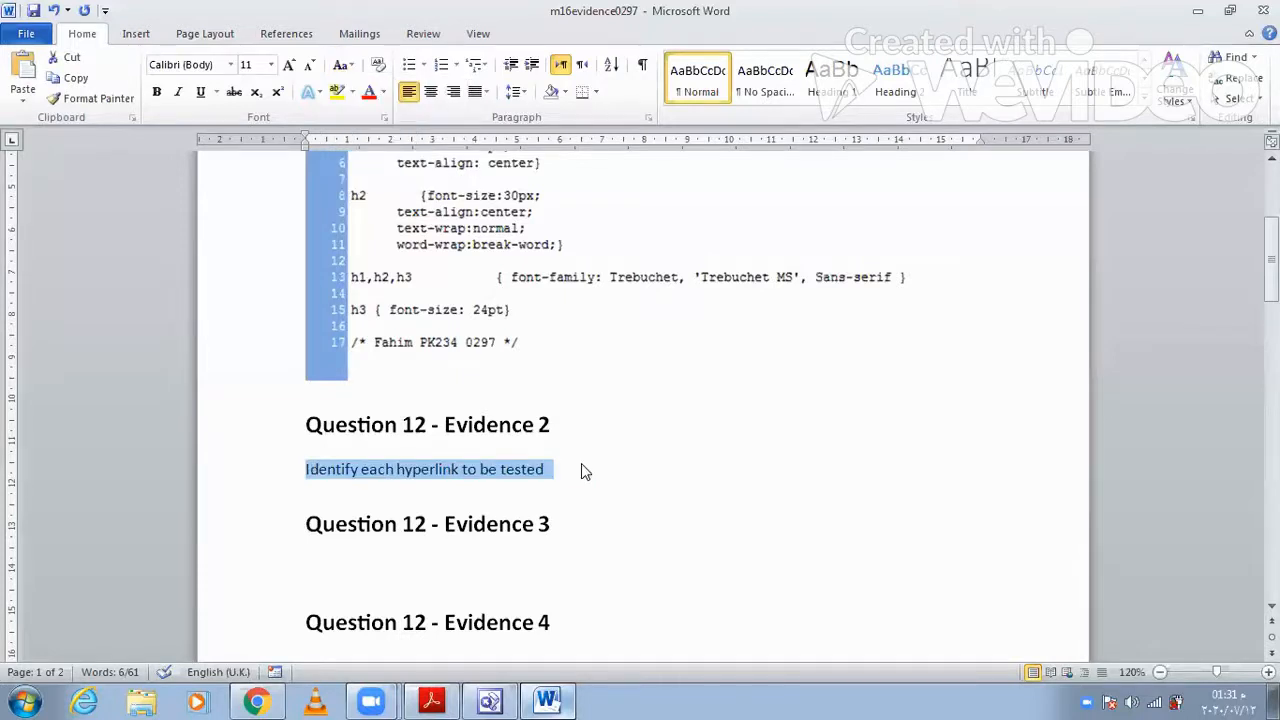
pyautogui.click(582, 468)
# - Add the second answer line "FOR EACH TEST IDENTIFY EXPECTED OUTPUT" under Evidence 2
pyautogui.press('Return')
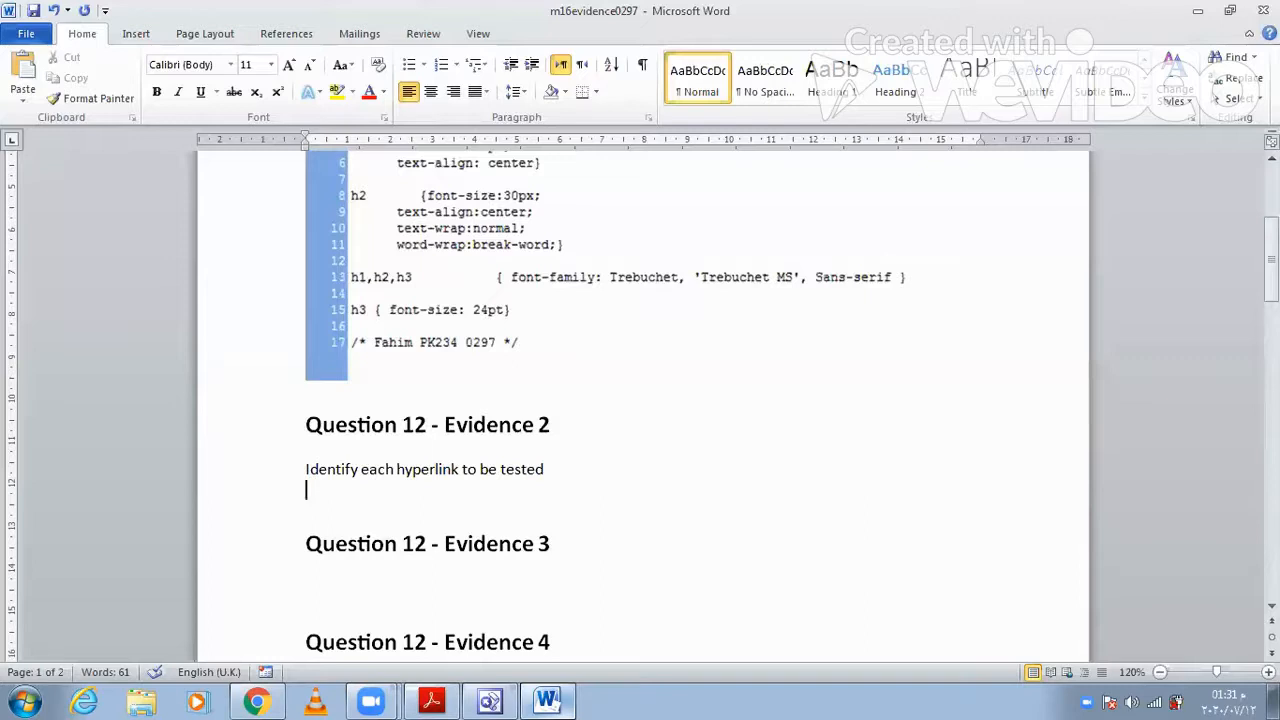
pyautogui.write('FOR EACH TEST ID')
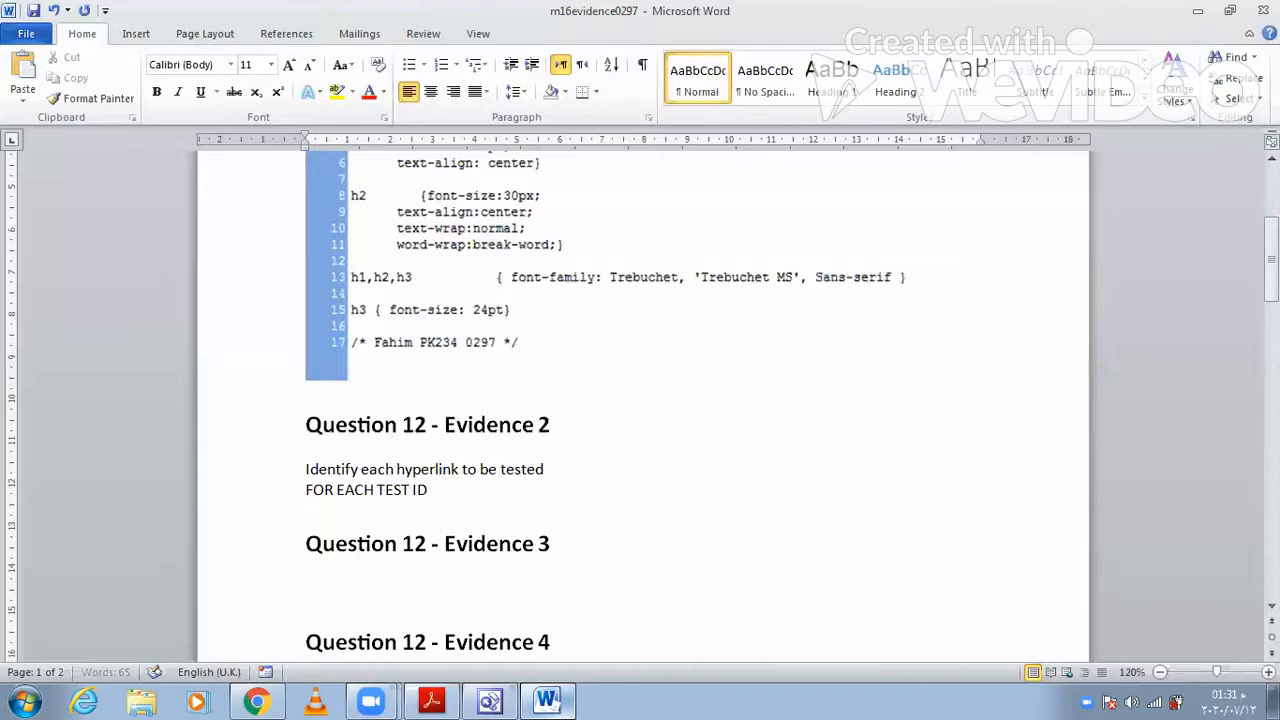
pyautogui.write('ENTIFY EXPECTED OUTPUT')
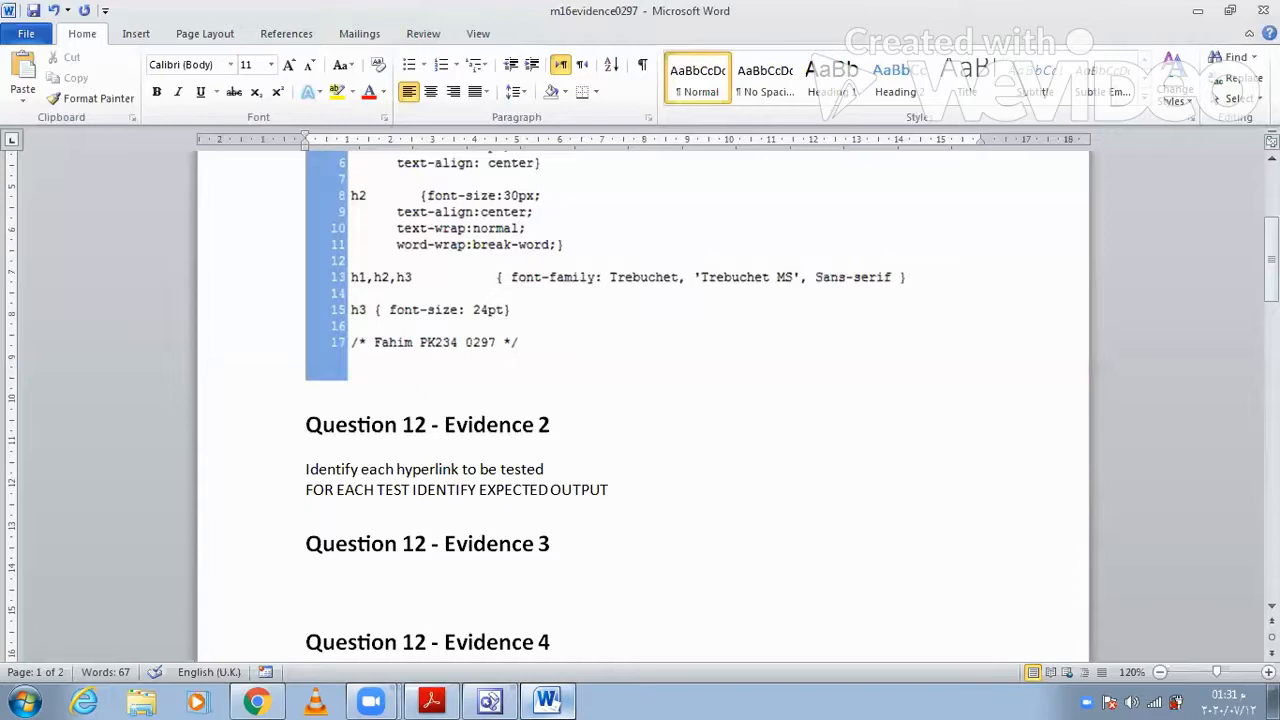
# - Change the second answer line, about the expected output, to sentence case
pyautogui.click(43, 489)
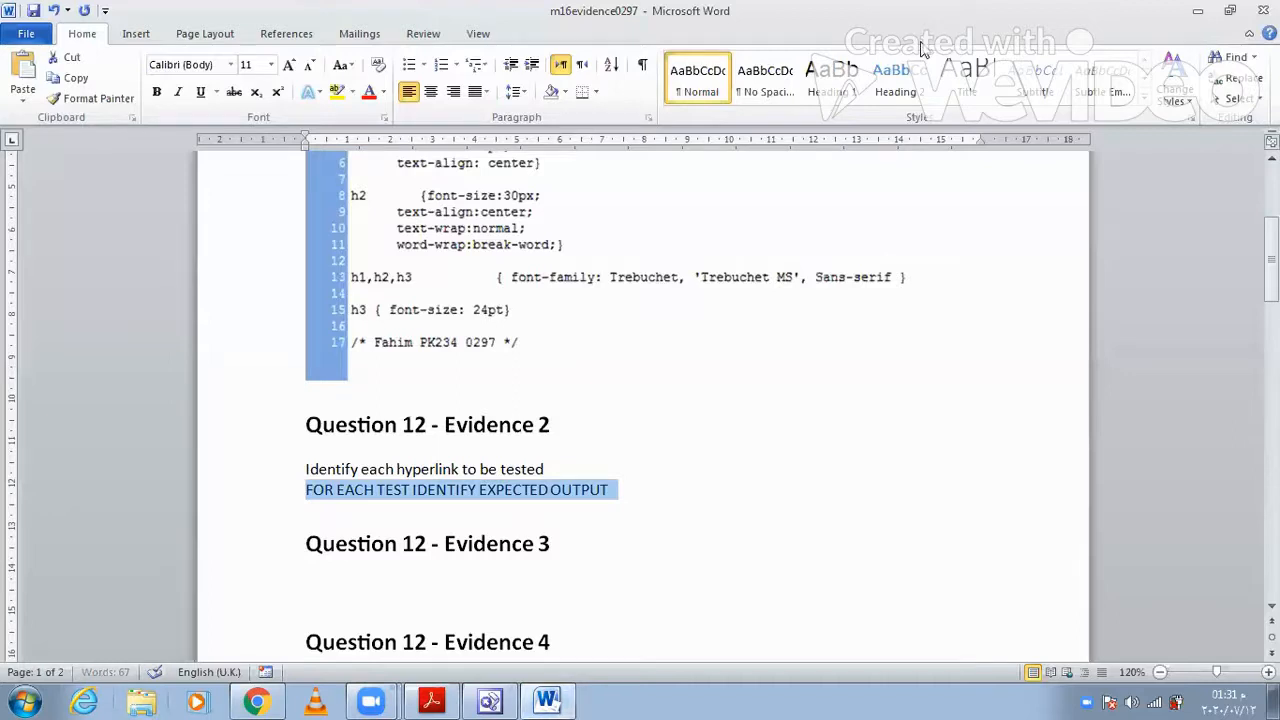
pyautogui.click(343, 65)
pyautogui.click(358, 94)
pyautogui.click(636, 474)
pyautogui.click(636, 490)
# - Add the third answer line "Test plan contains actual output" under Evidence 2
pyautogui.press('Return')
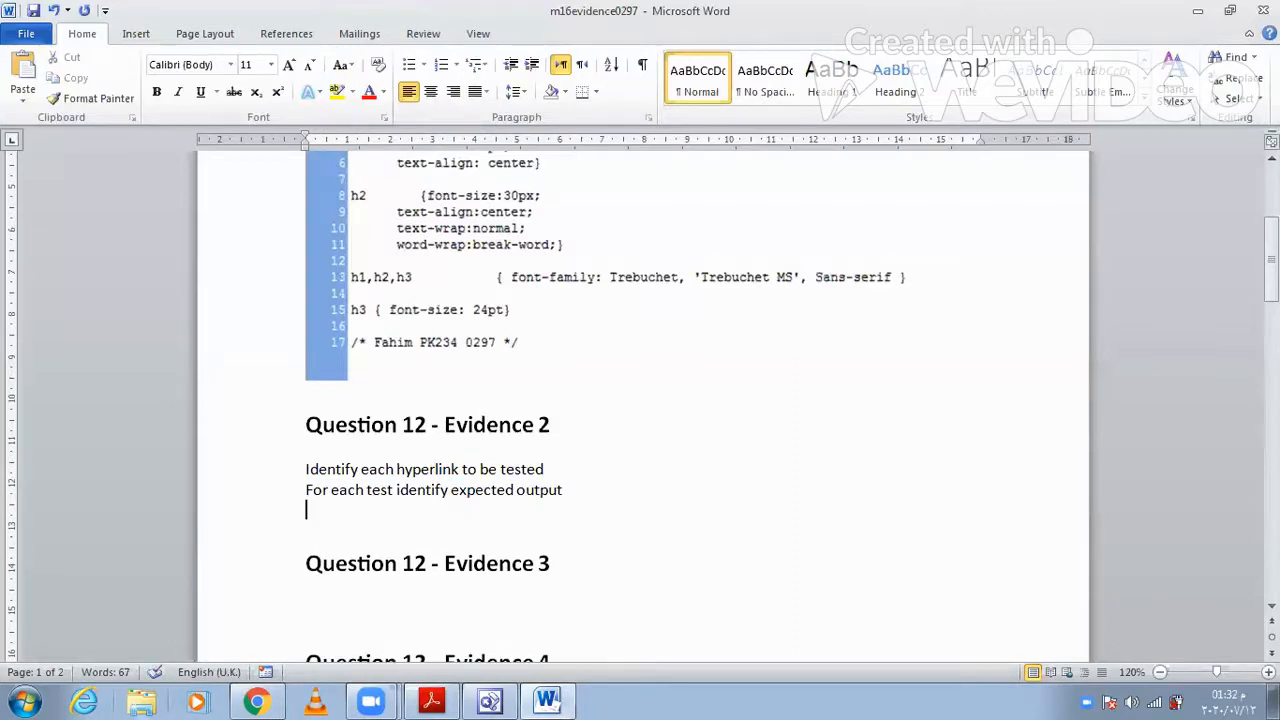
pyautogui.write('Test plan contains actual output')
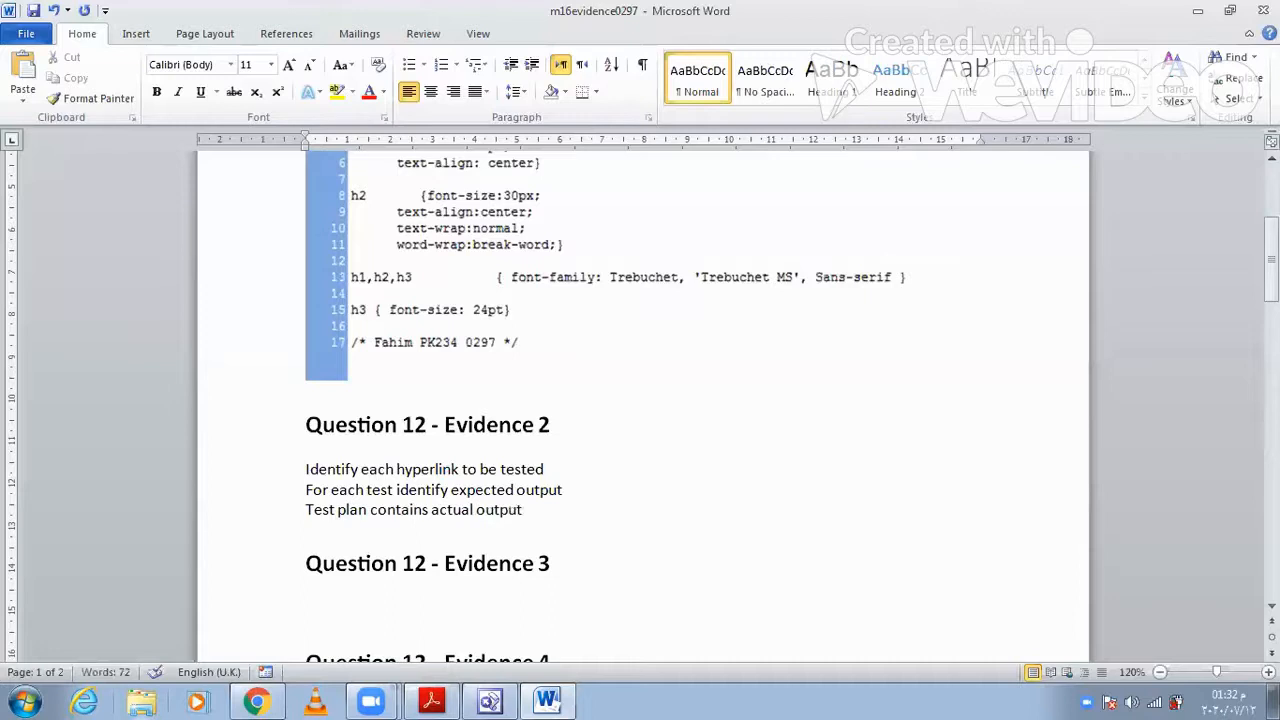
# - Add the fourth answer line "Test plan contains remedial action/retest" under Evidence 2
pyautogui.press('Return')
pyautogui.write('testp')
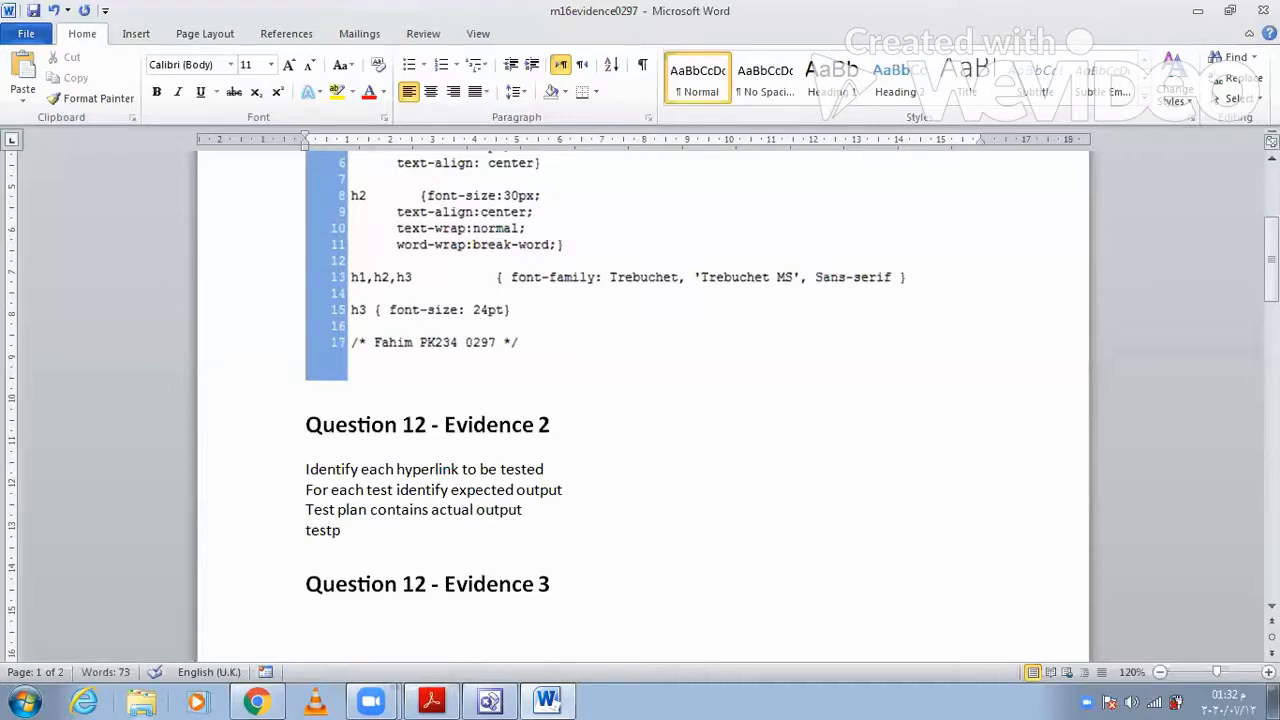
pyautogui.press('BackSpace')
pyautogui.write('plan')
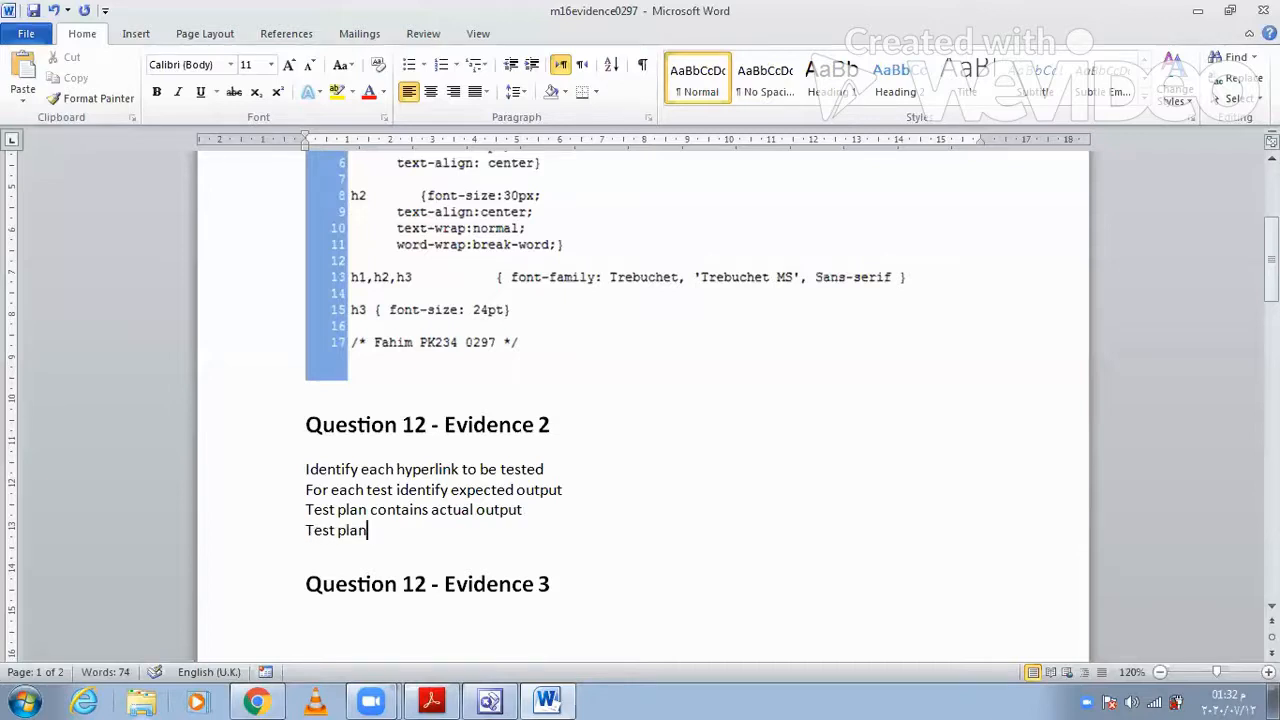
pyautogui.write(' contains remedial action/')
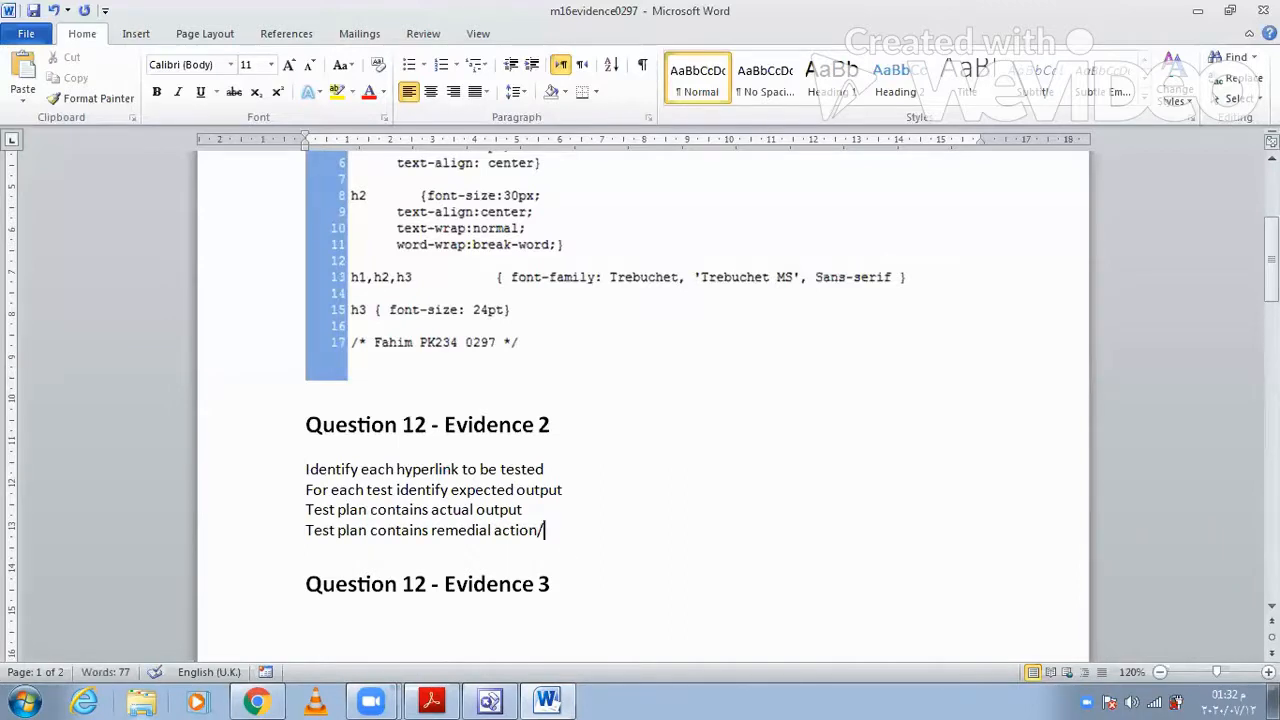
pyautogui.write('retest')
# - Preview m16cp.htm from FrontPage in Internet Explorer, decline making it the default browser and maximize the browser window
pyautogui.hotkey('alt', 'Tab')
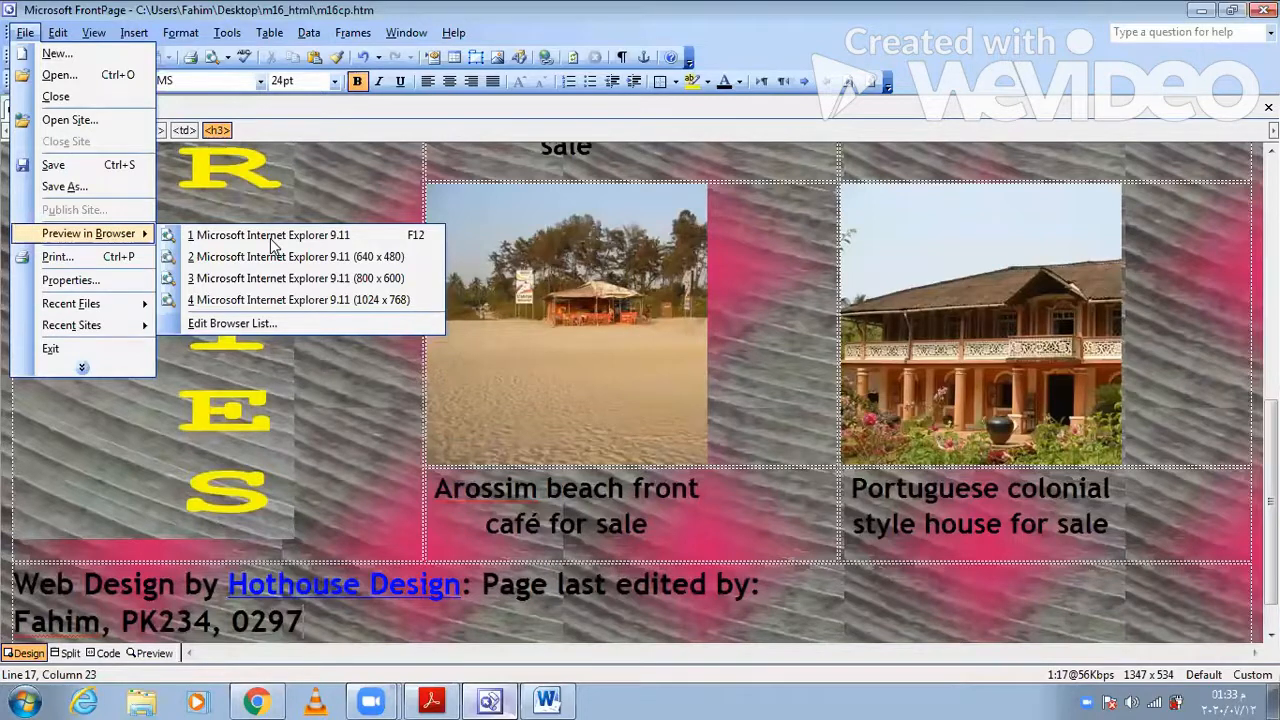
pyautogui.click(270, 237)
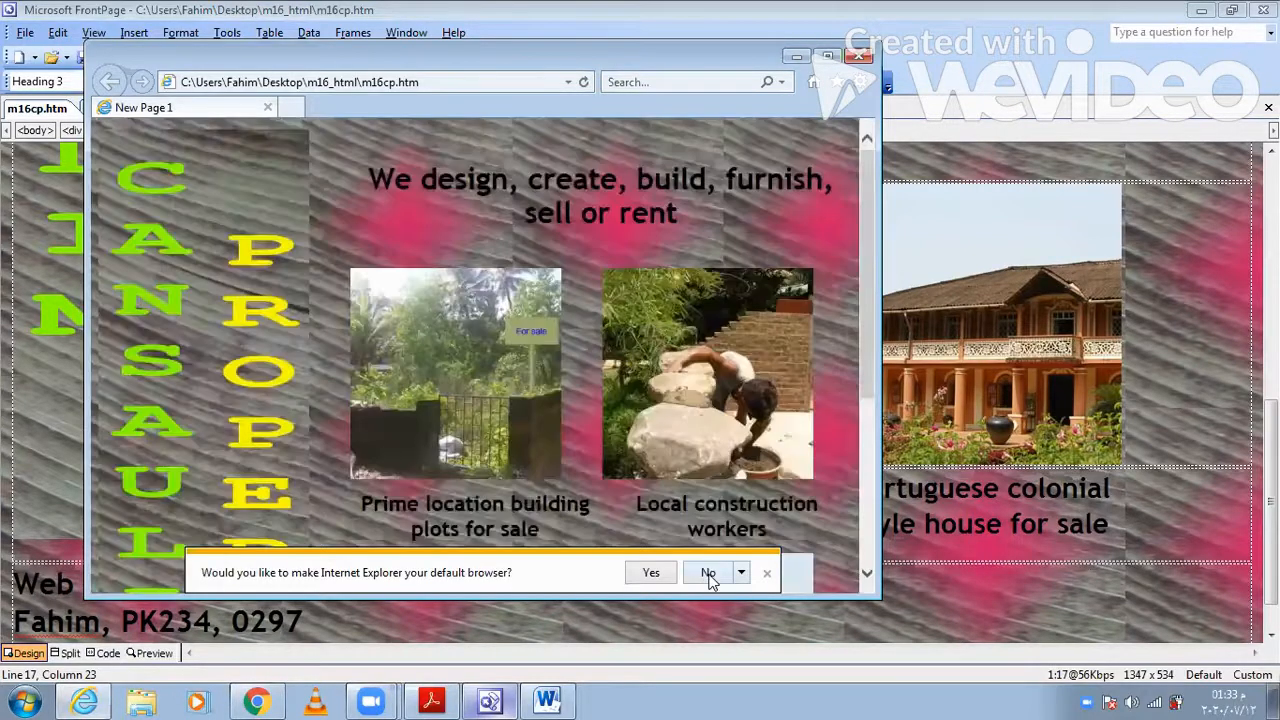
pyautogui.click(708, 574)
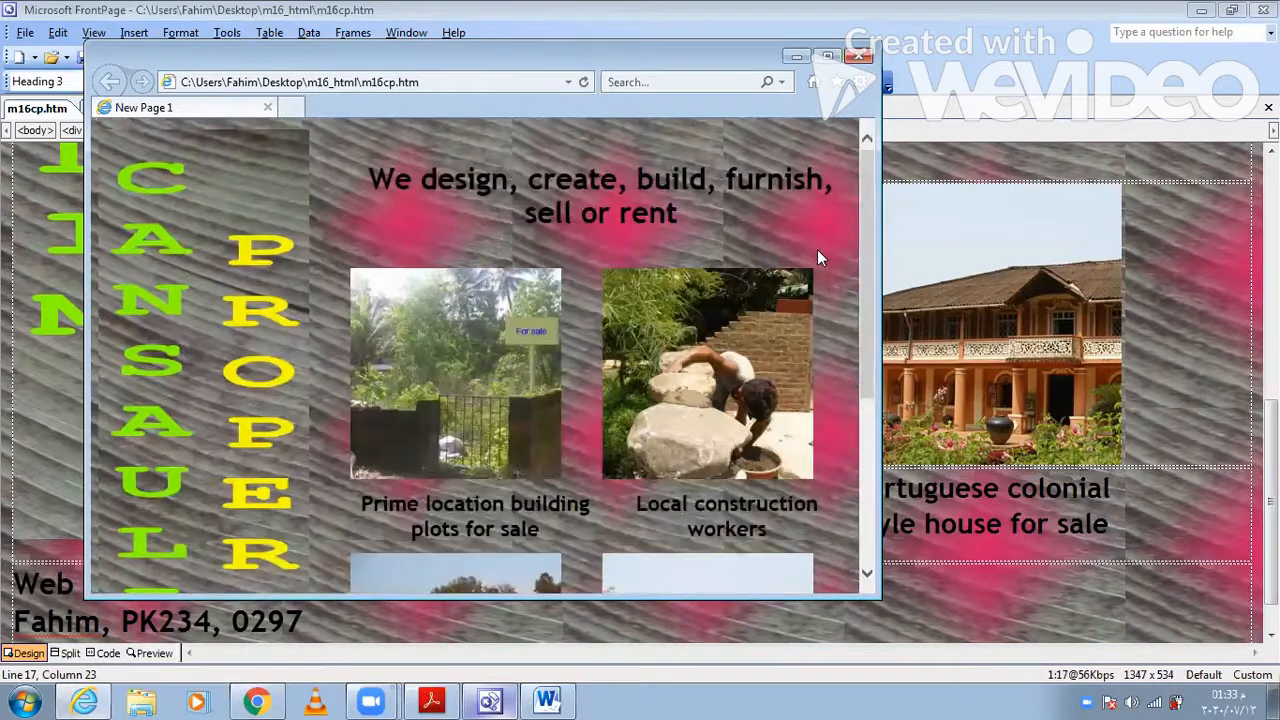
pyautogui.click(827, 56)
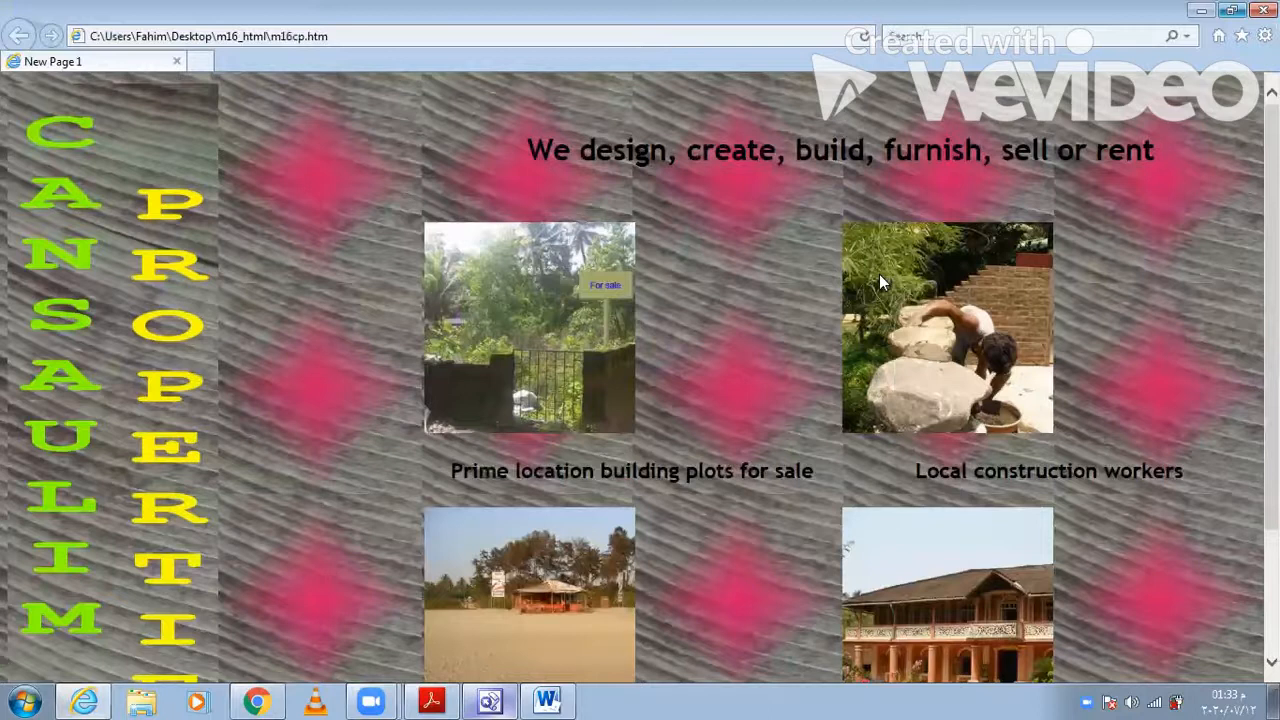
# - Look over the web page in the browser and zoom it out to 50% so the whole page fits
pyautogui.scroll(-3, 879, 274)
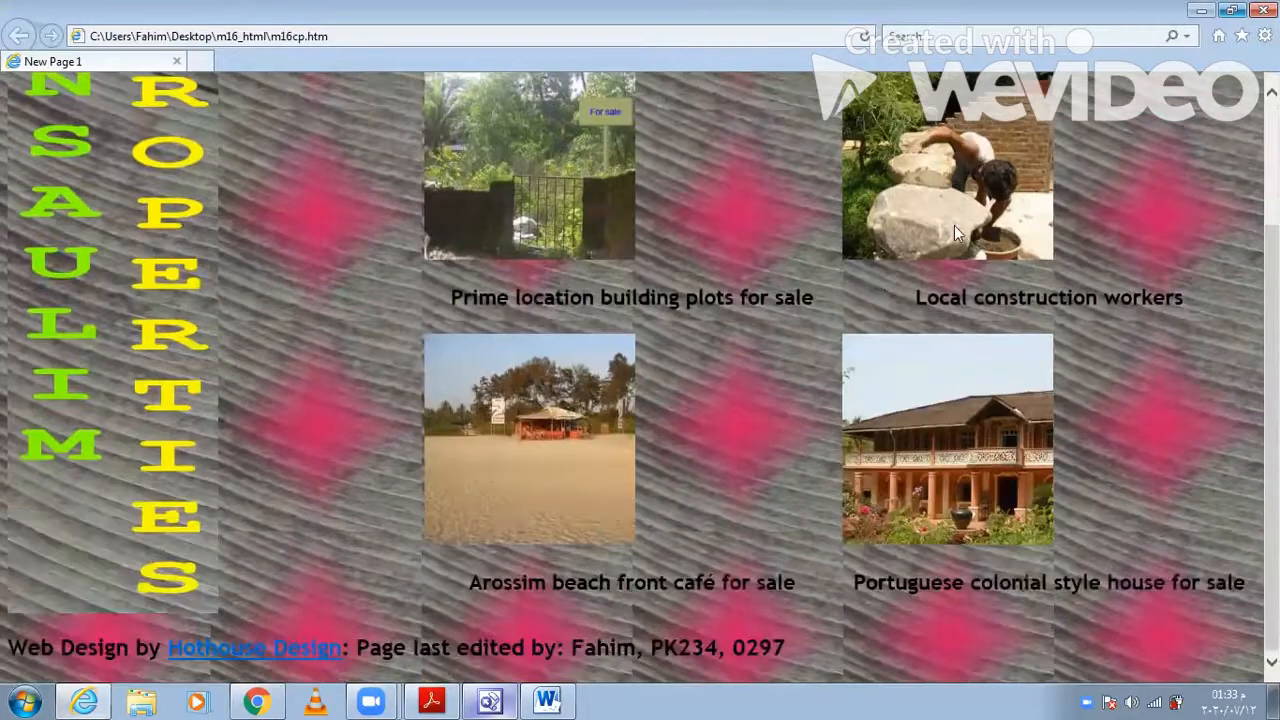
pyautogui.scroll(3, 954, 225)
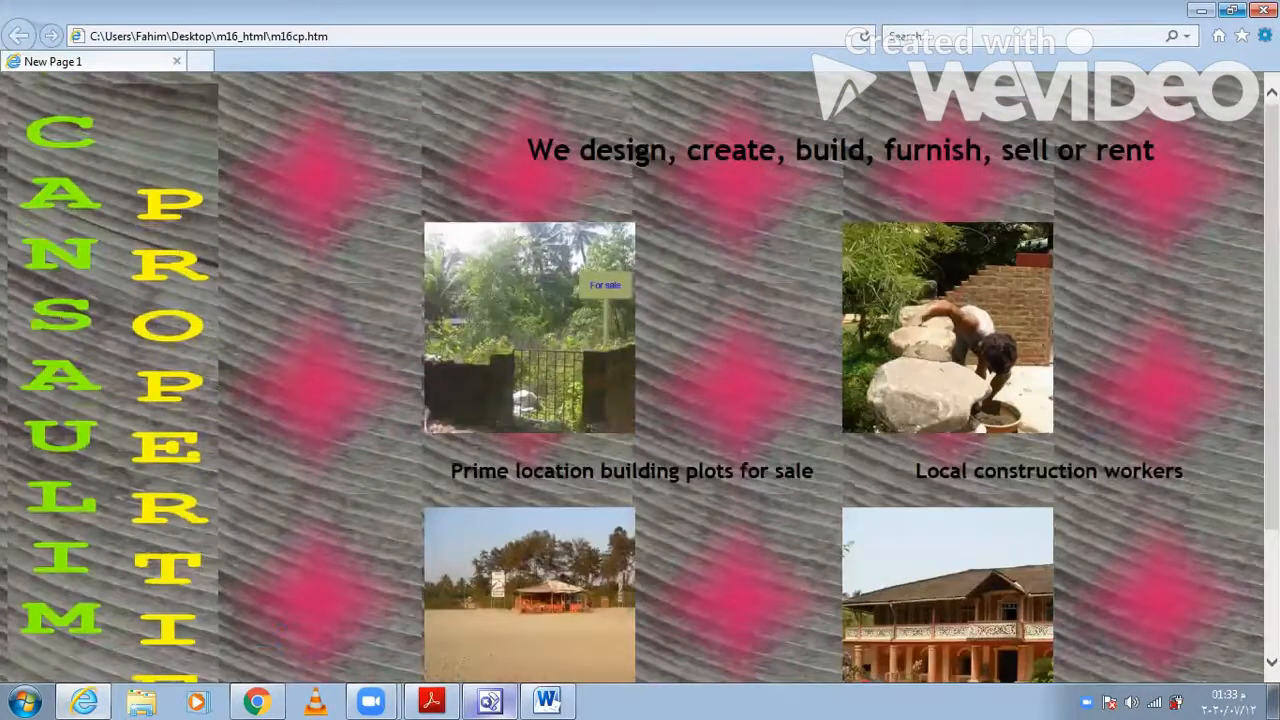
pyautogui.click(1265, 35)
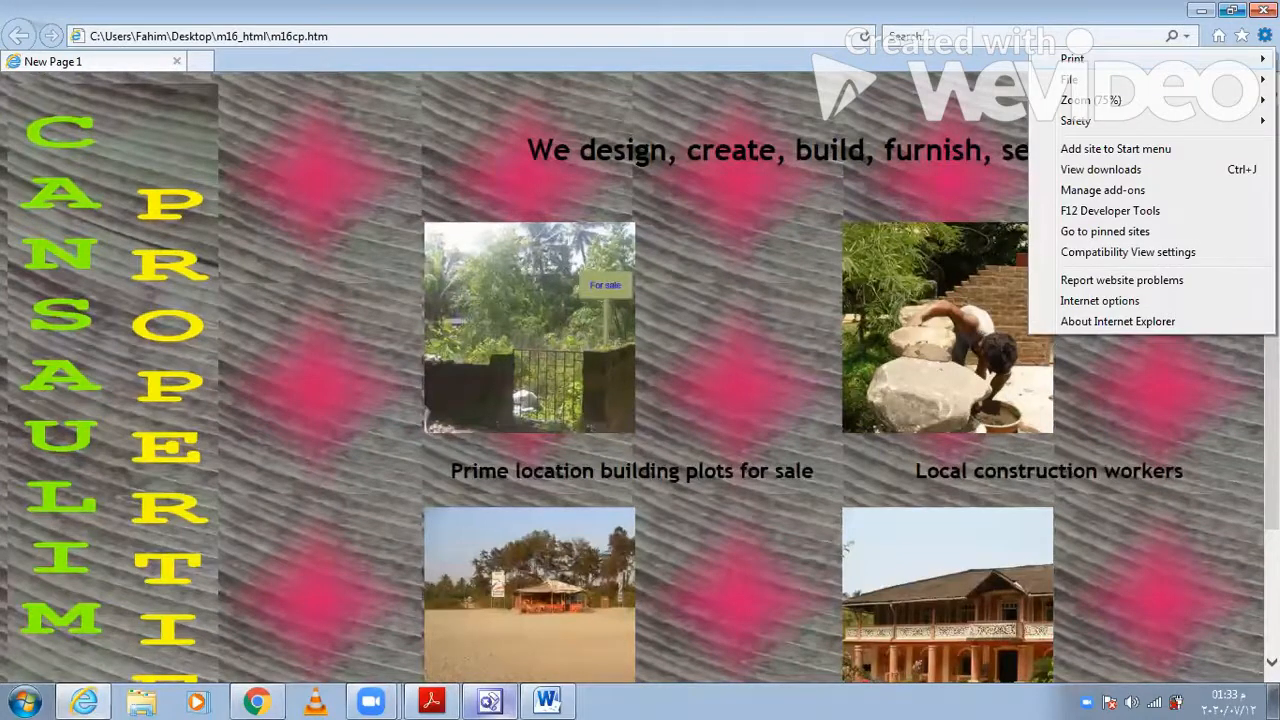
pyautogui.moveTo(1228, 108)
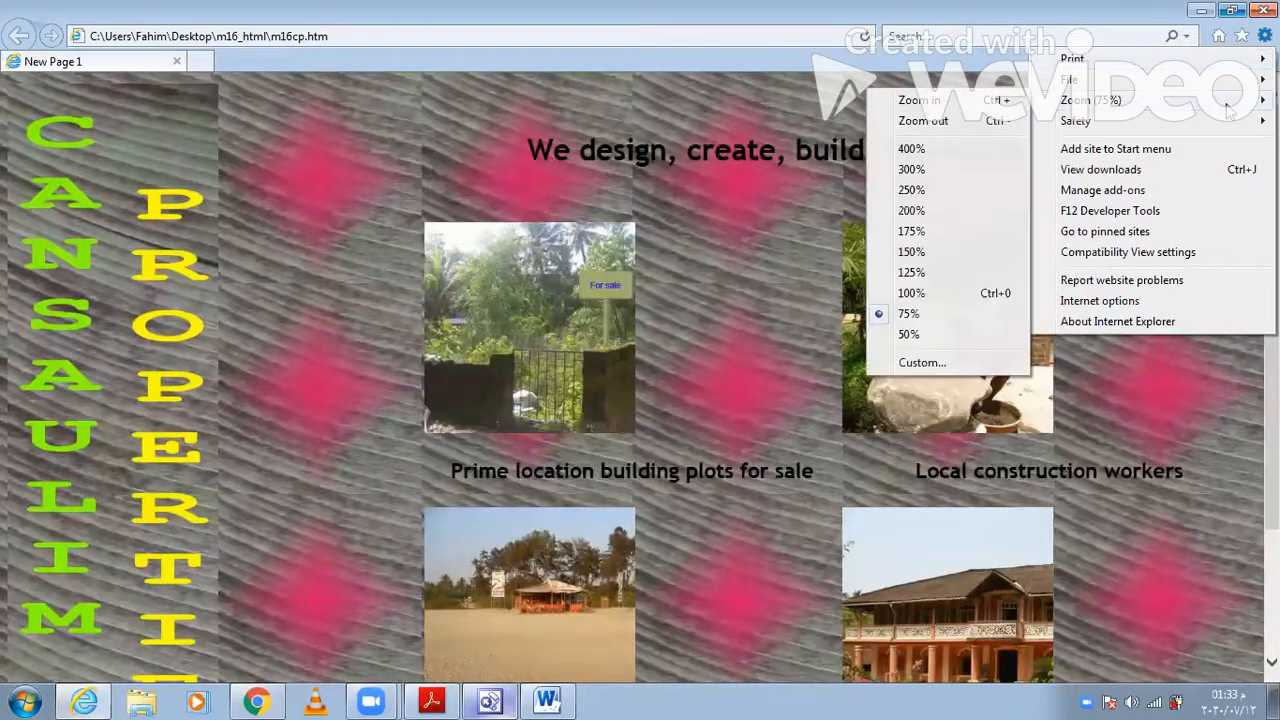
pyautogui.click(1017, 121)
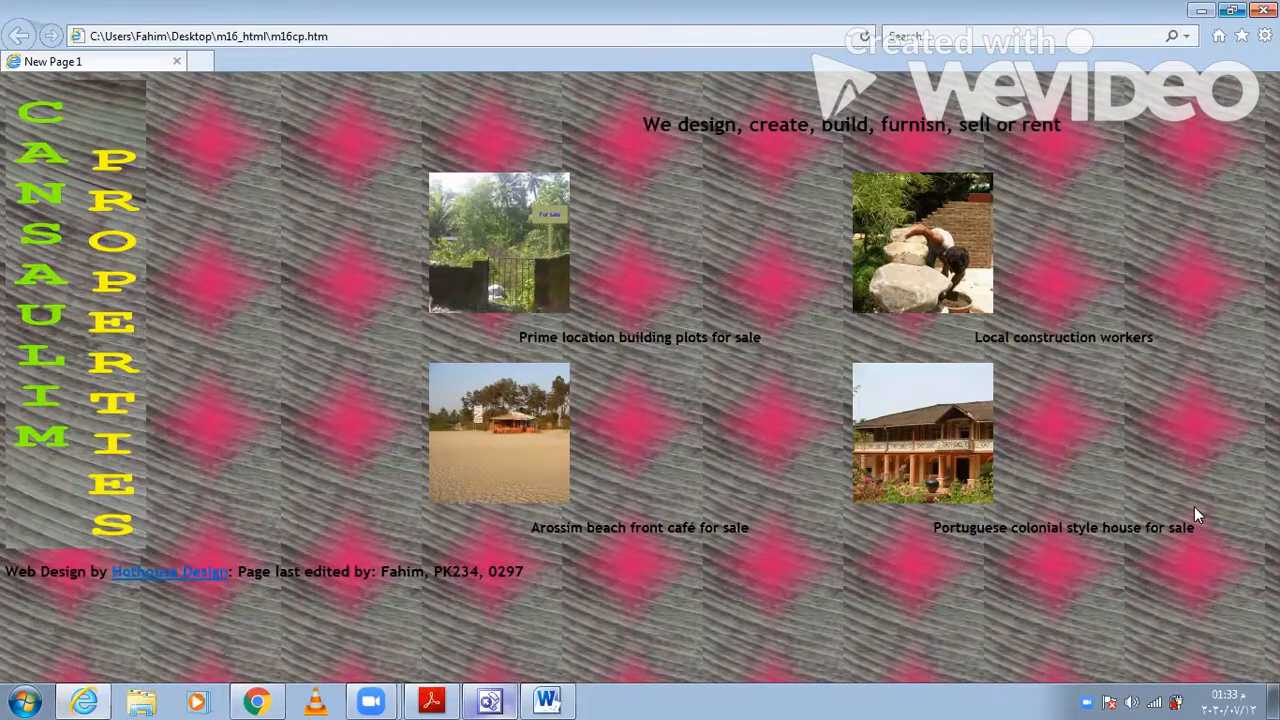
# - Paste the browser screenshot of the web page under "Question 12 - Evidence 3" in the Word evidence document
pyautogui.click(507, 700)
pyautogui.click(546, 700)
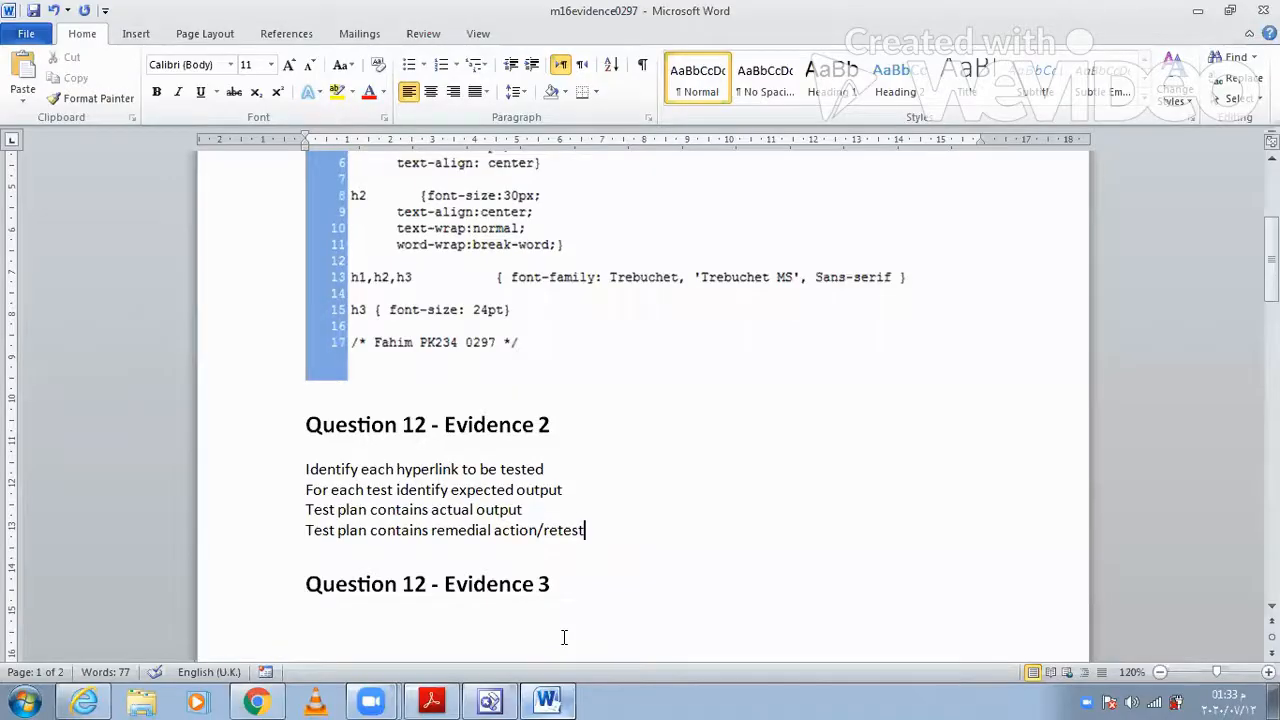
pyautogui.scroll(-3, 564, 637)
pyautogui.click(530, 447)
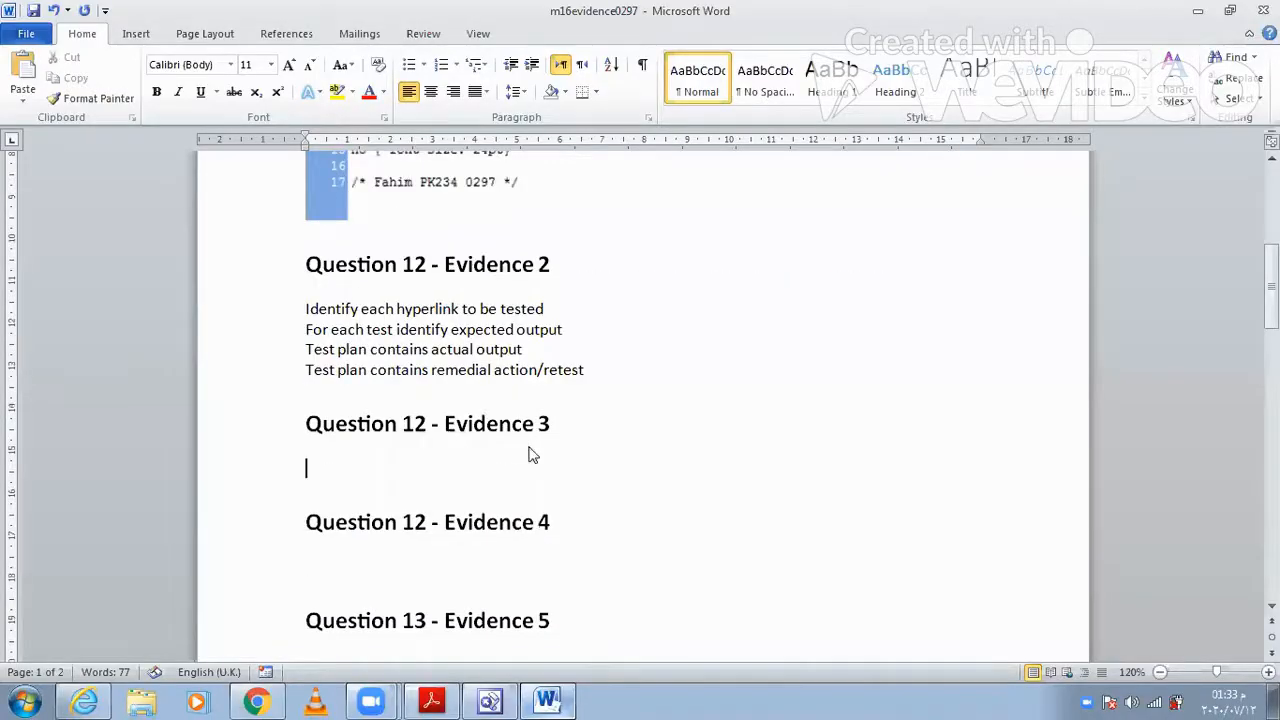
pyautogui.click(25, 62)
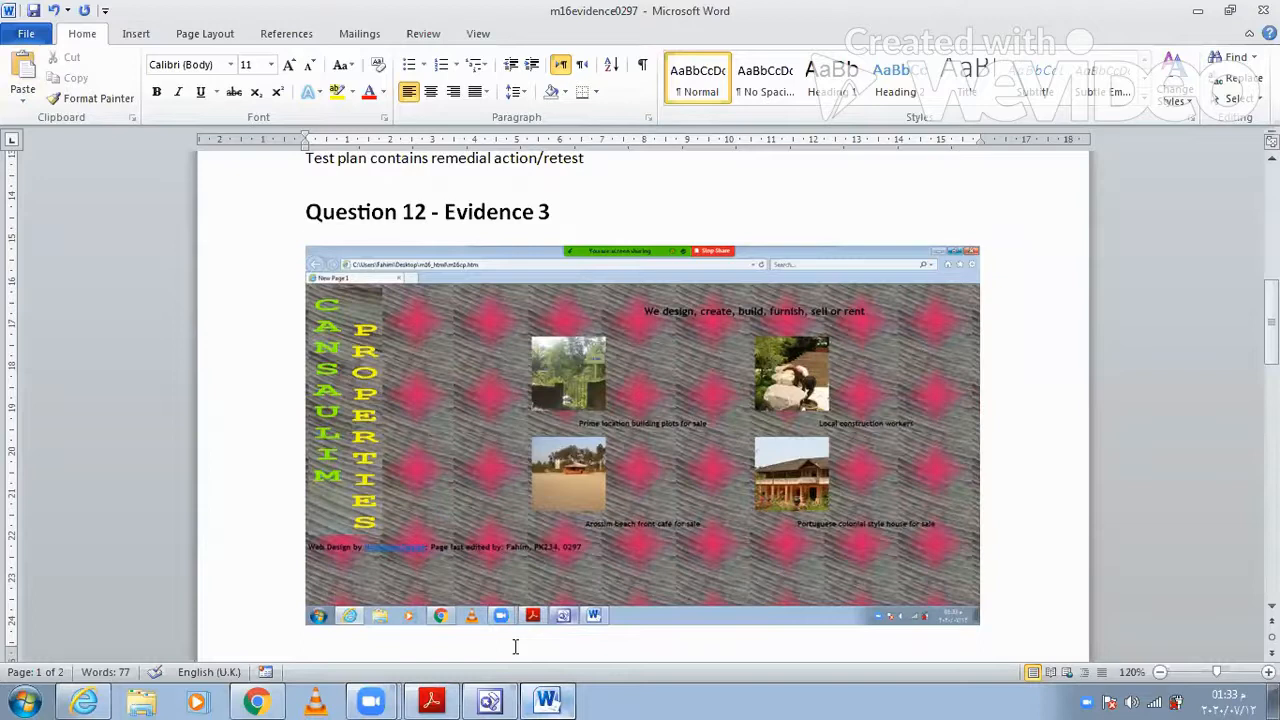
# - Check the Evidence 4 task in the question paper, switch to FrontPage and copy the entire HTML source of m16cp.htm
pyautogui.click(432, 701)
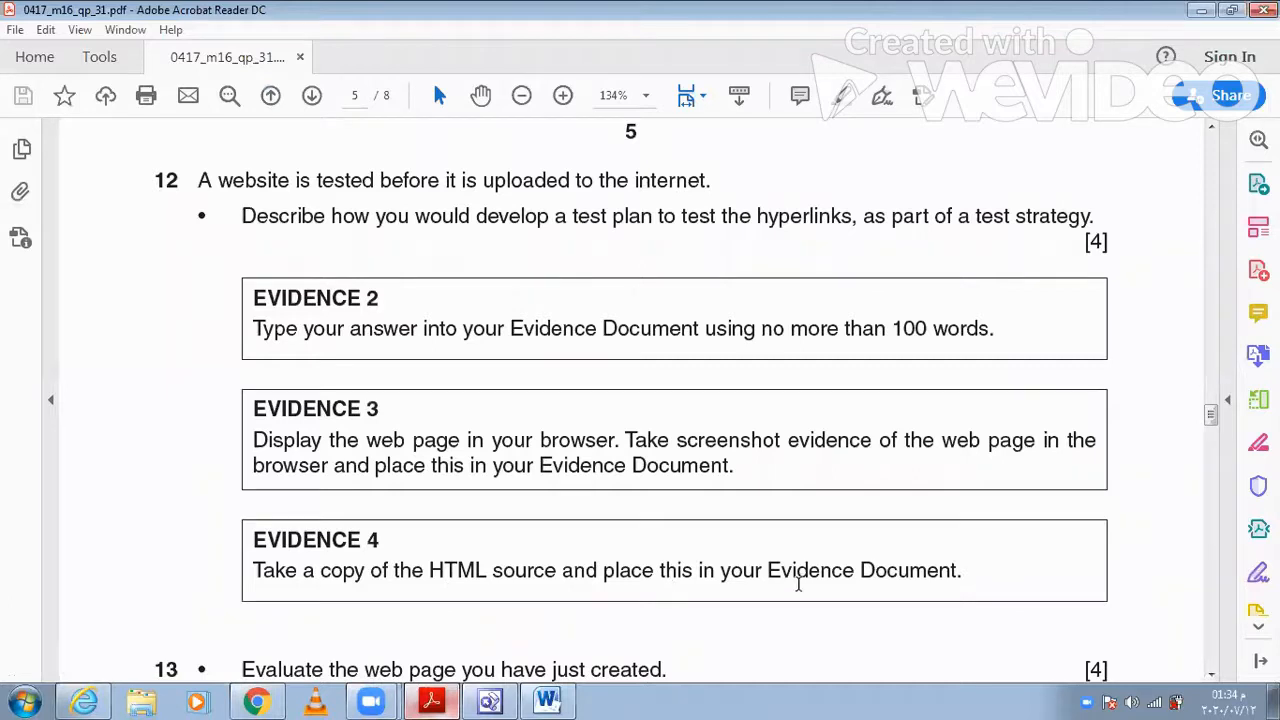
pyautogui.click(489, 701)
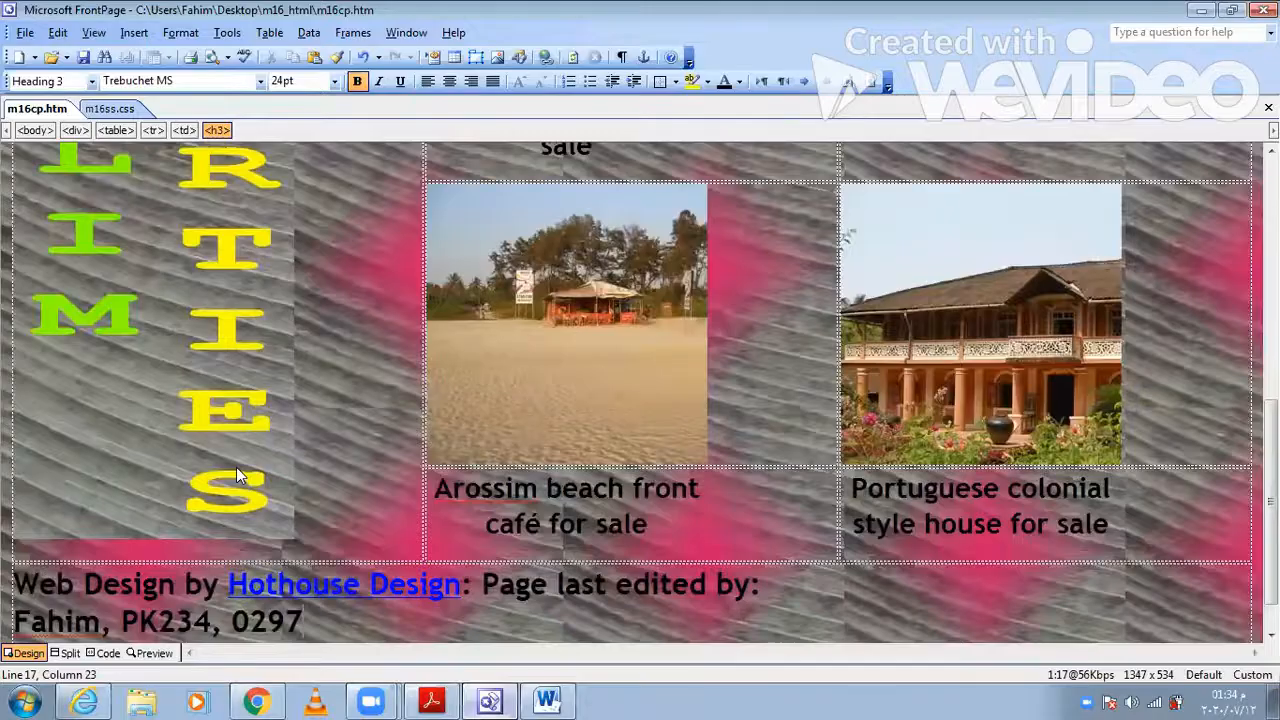
pyautogui.click(108, 653)
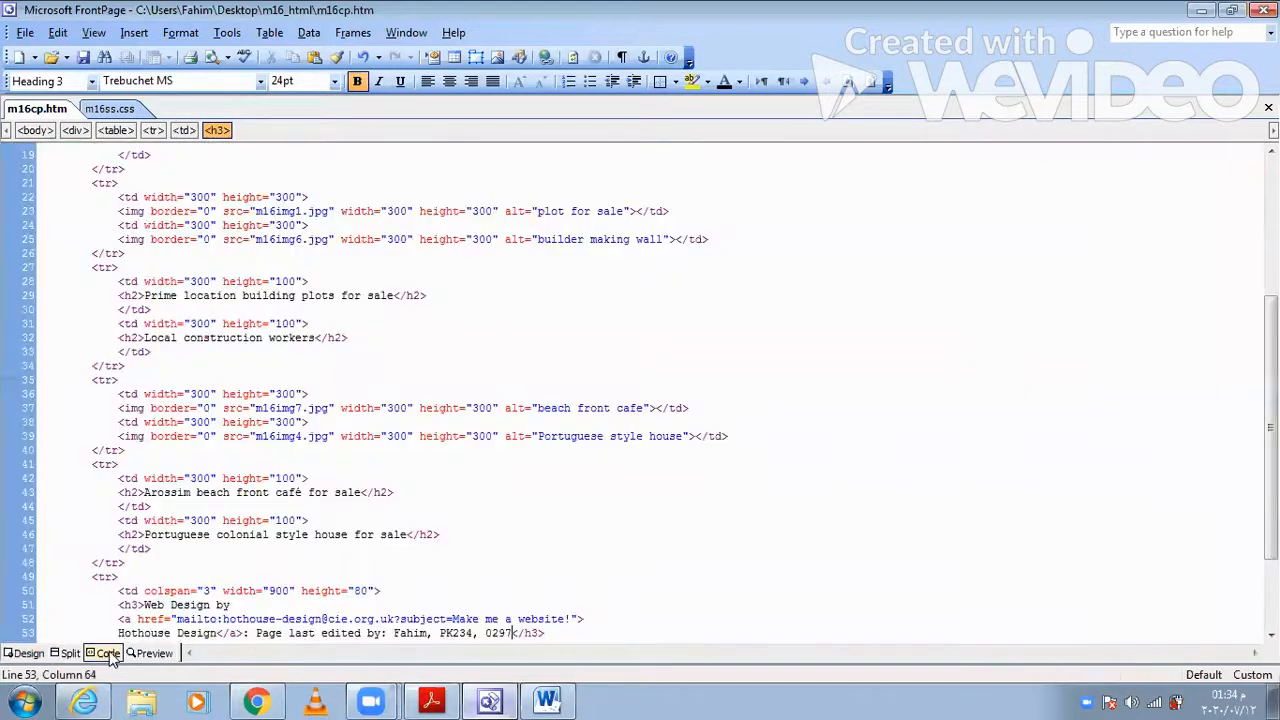
pyautogui.hotkey('ctrl', 'a')
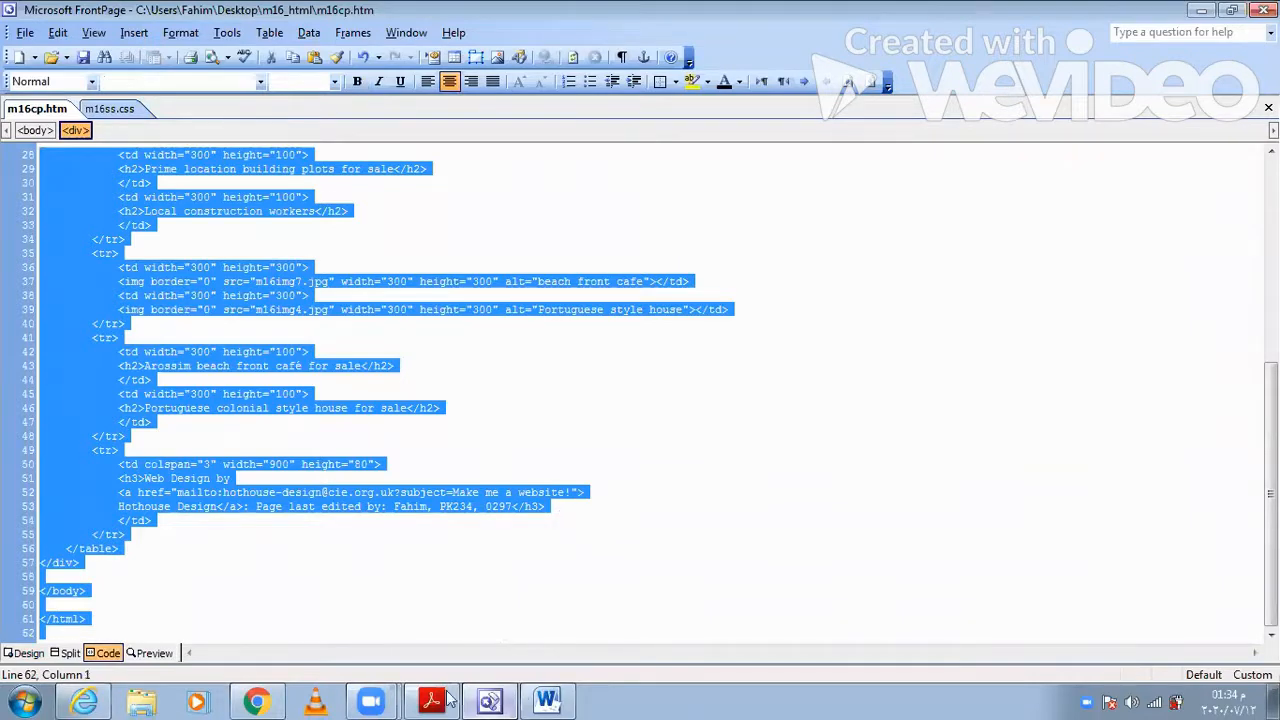
# - Paste the HTML source under "Question 12 - Evidence 4" in the Word evidence document and check through the pasted code
pyautogui.click(546, 700)
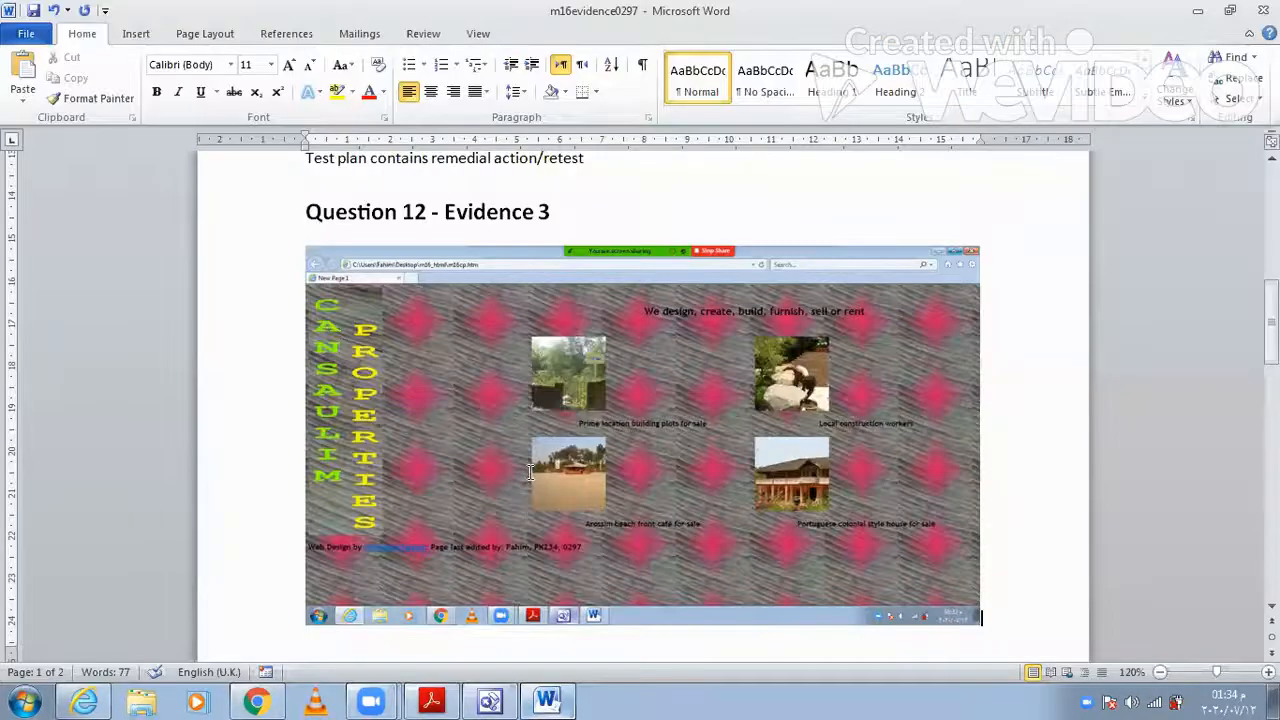
pyautogui.scroll(-6, 530, 472)
pyautogui.click(447, 568)
pyautogui.click(24, 62)
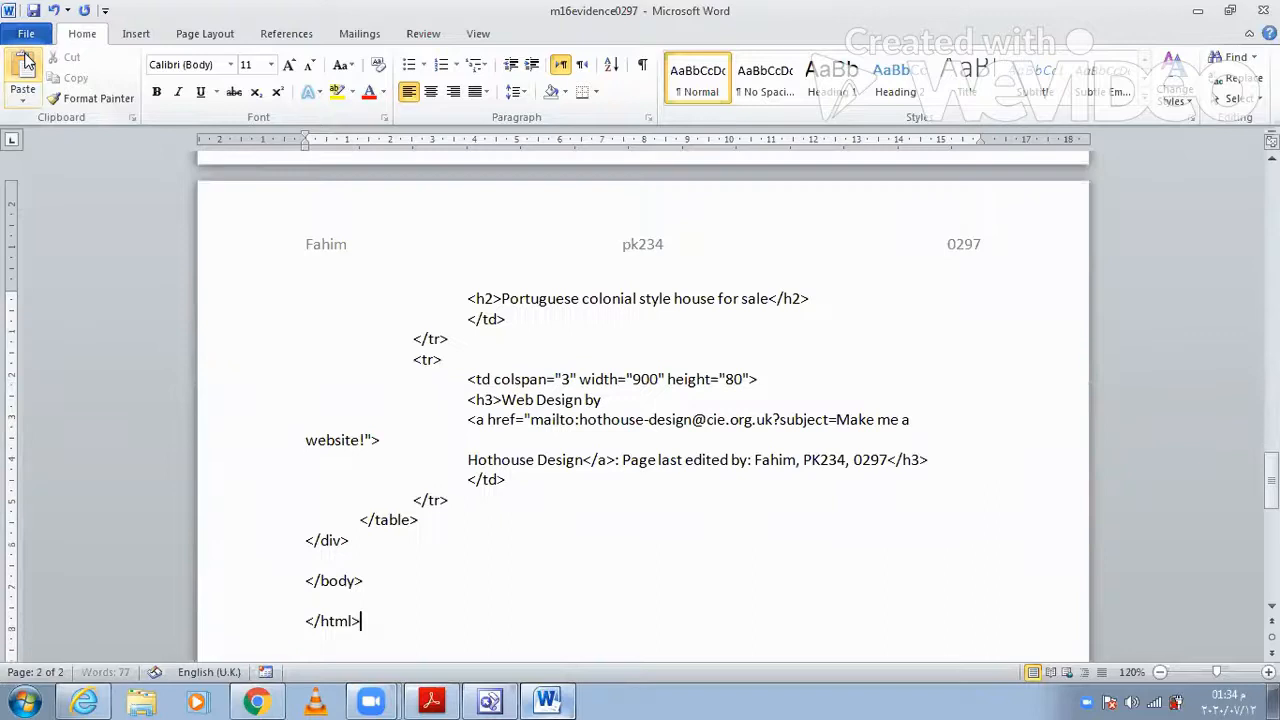
pyautogui.scroll(5, 535, 513)
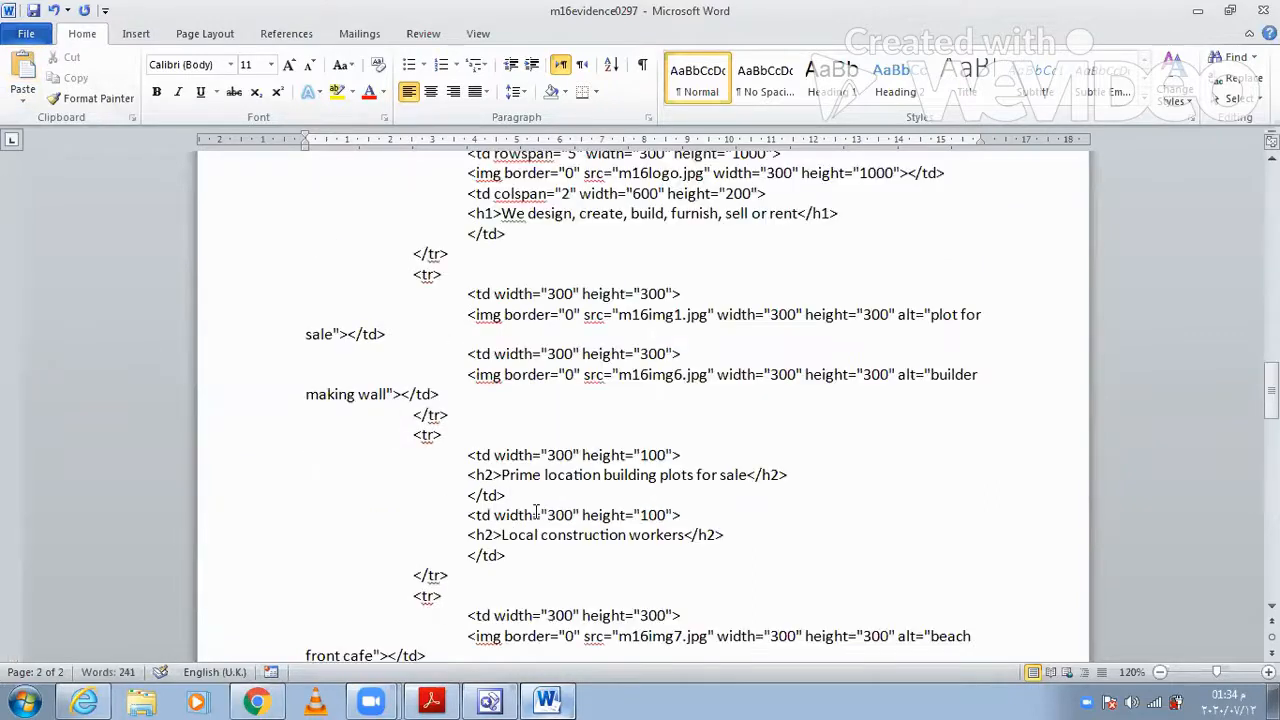
pyautogui.scroll(9, 537, 512)
pyautogui.scroll(-1, 535, 510)
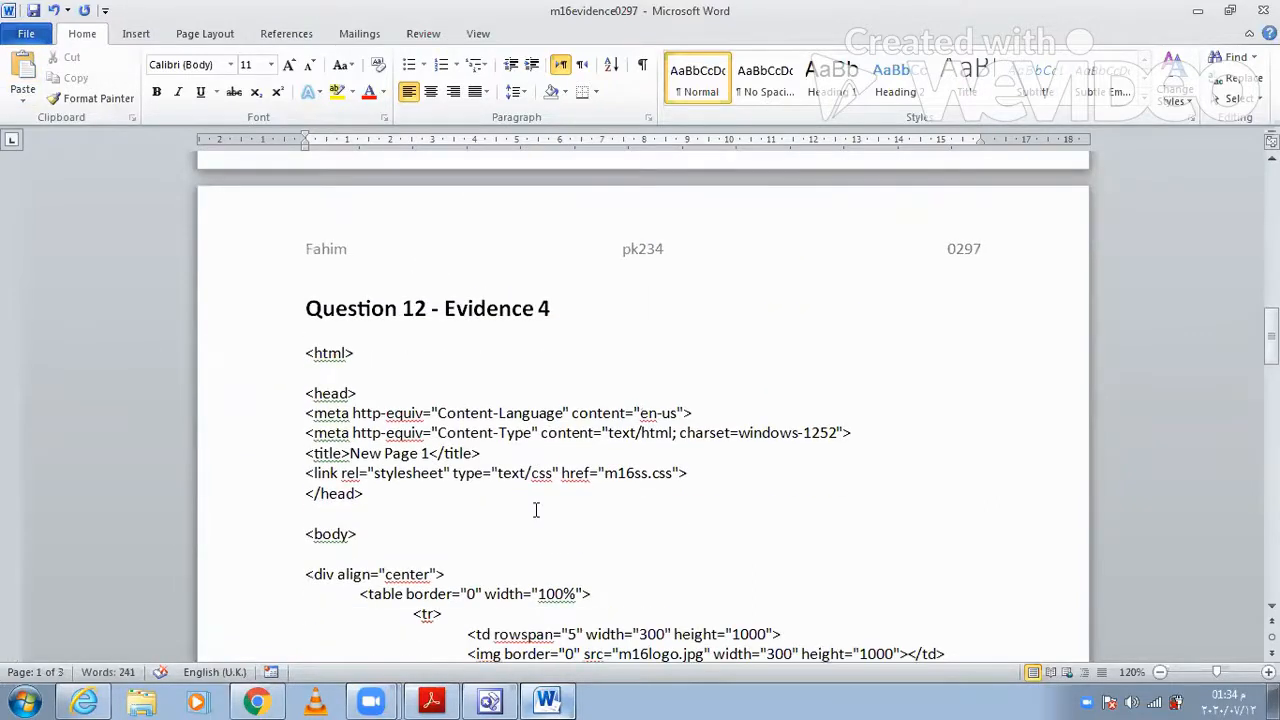
pyautogui.scroll(-8, 535, 512)
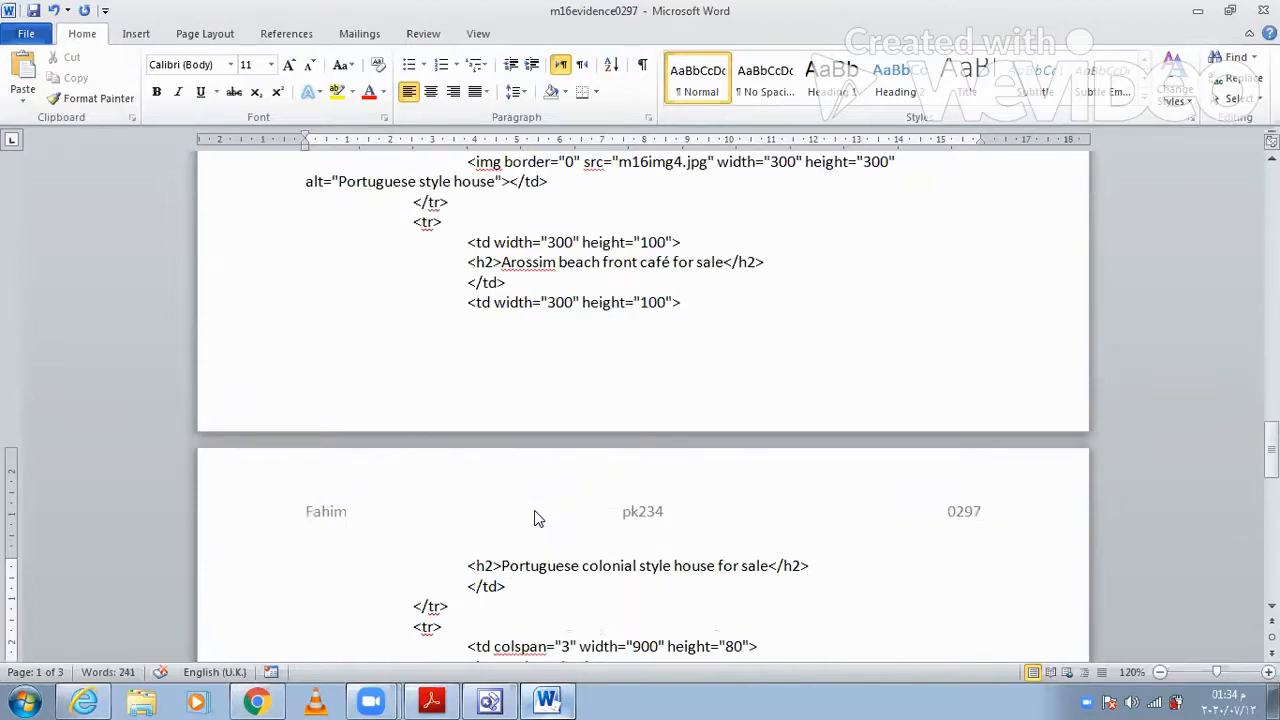
pyautogui.scroll(-10, 535, 516)
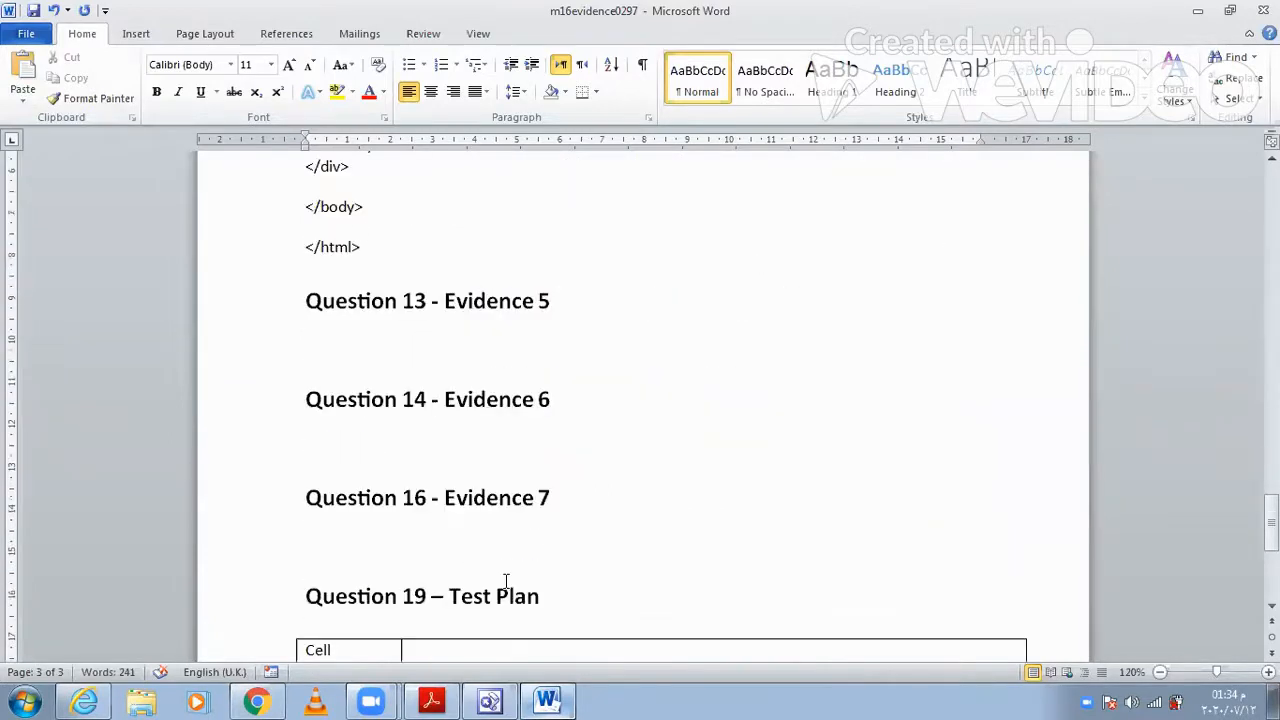
# - Read question 13 in the question paper, place the cursor under "Question 13 - Evidence 5" in Word and review the web page in Internet Explorer
pyautogui.click(430, 693)
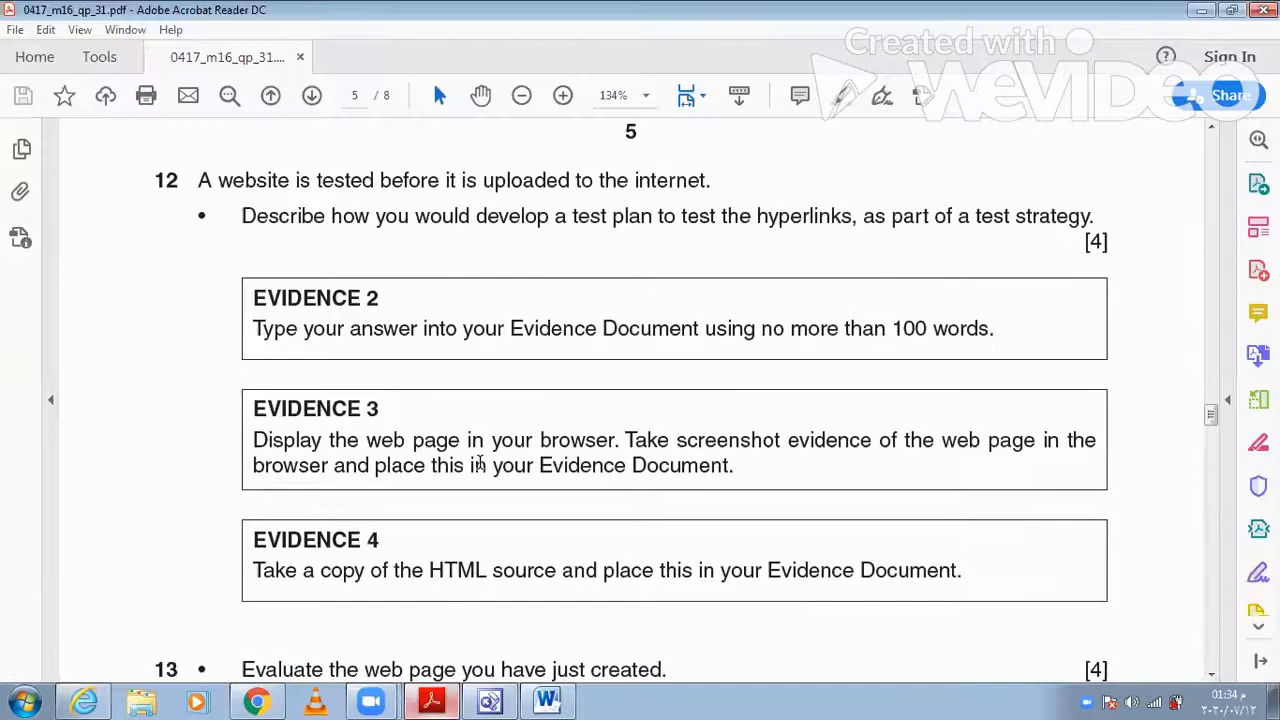
pyautogui.scroll(-4, 480, 463)
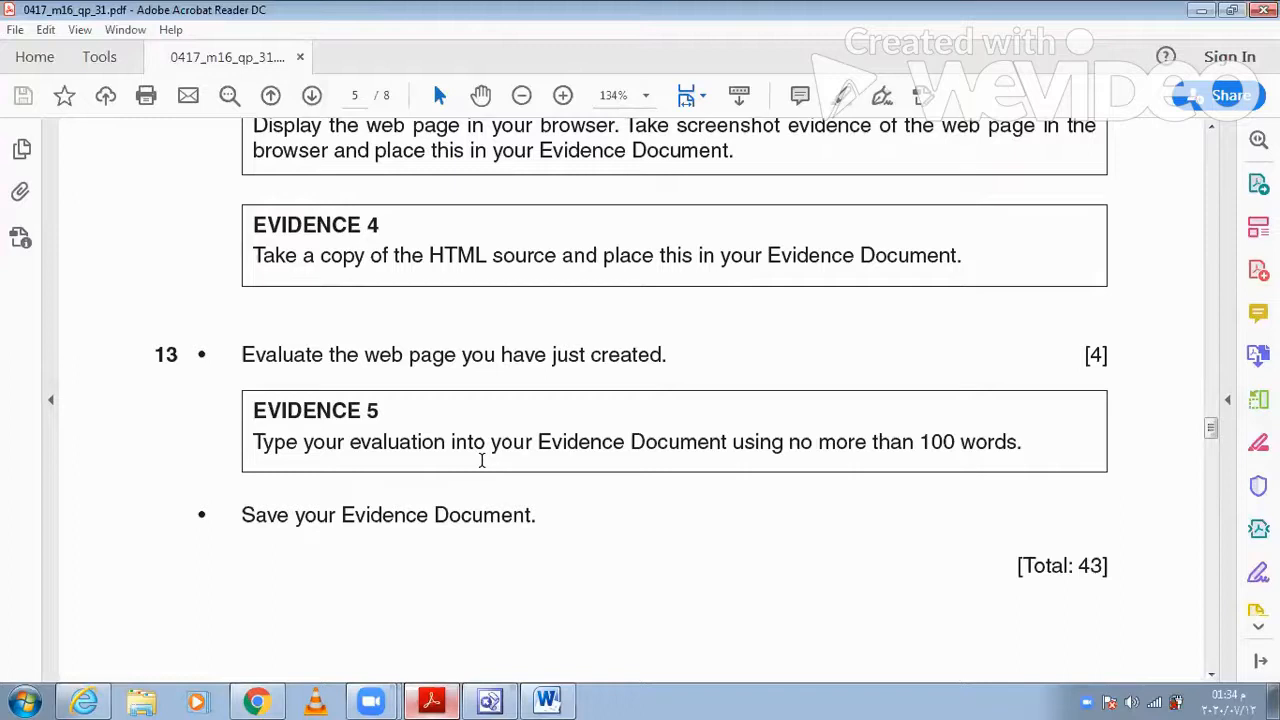
pyautogui.click(547, 700)
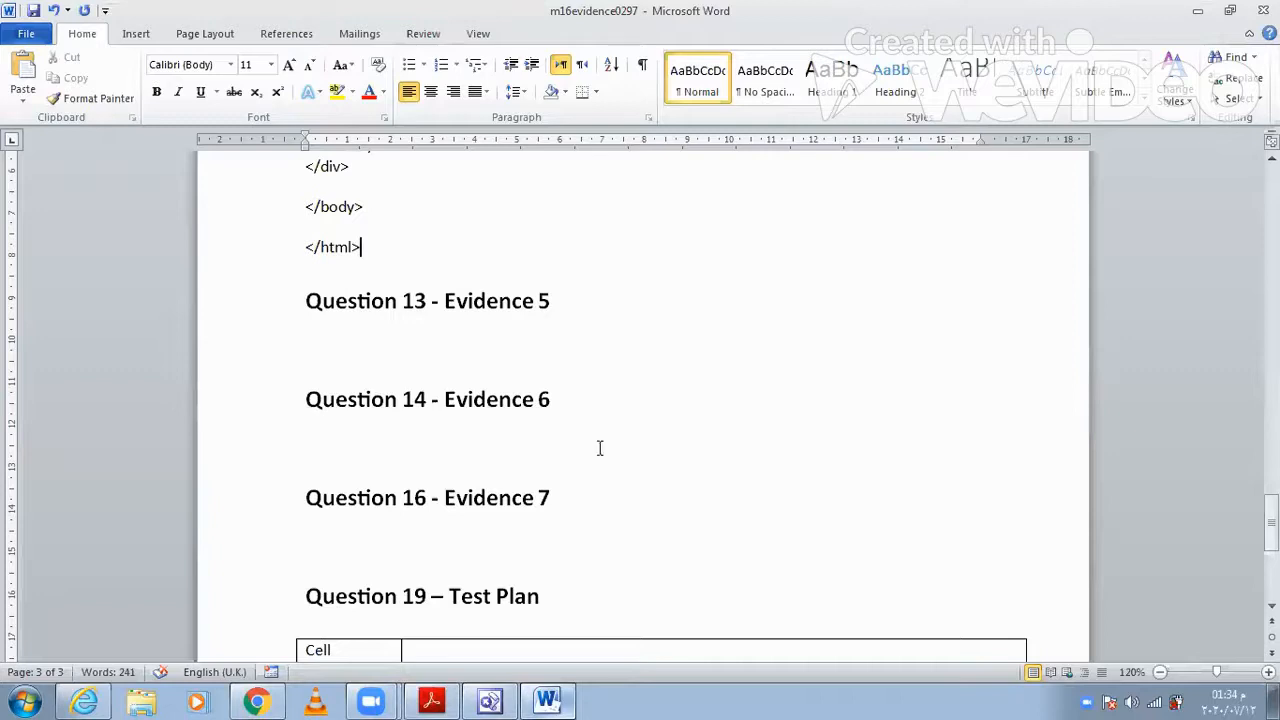
pyautogui.click(448, 338)
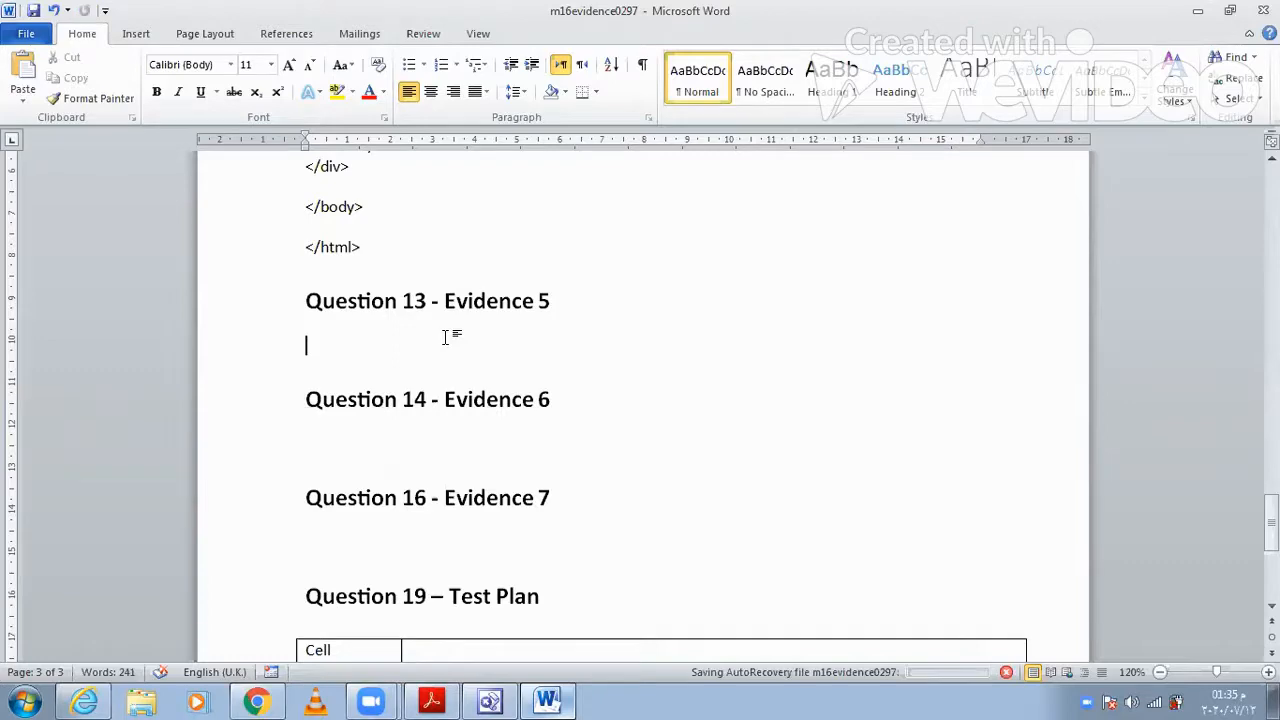
pyautogui.click(90, 700)
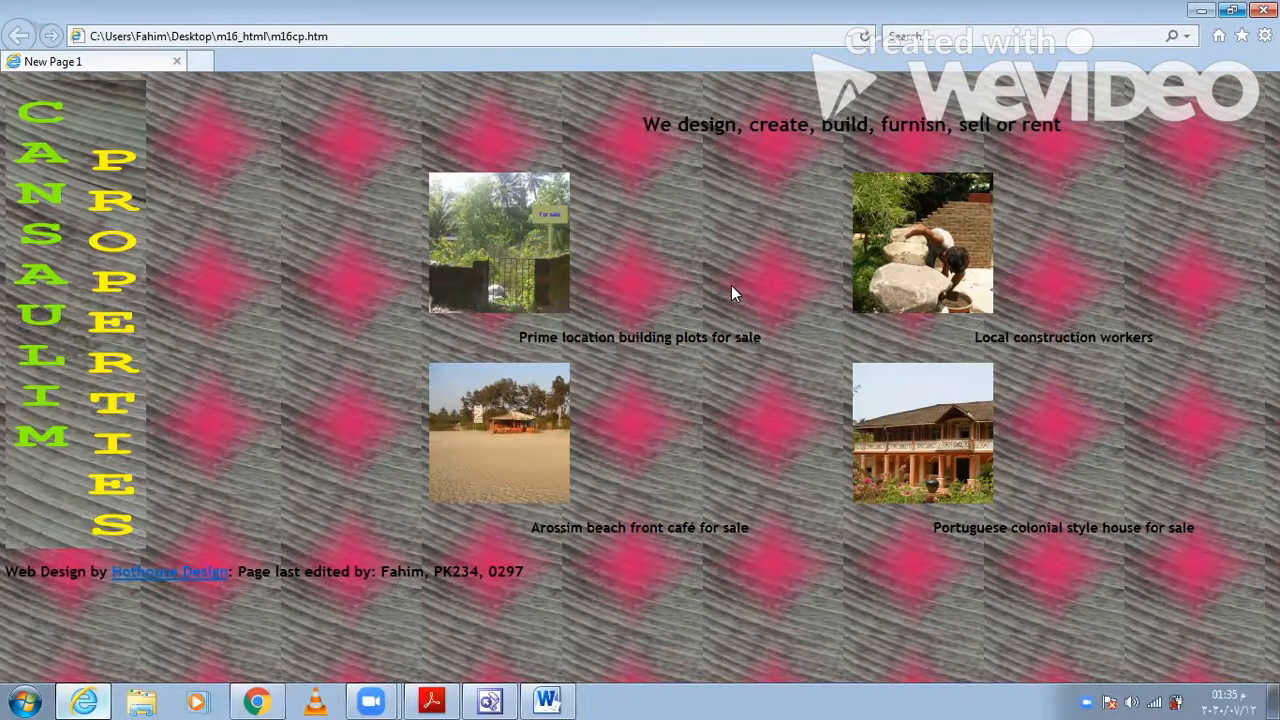
# - Return to Word and write the first evaluation line "Bright colors within the page attract attention" under Question 13 - Evidence 5
pyautogui.click(549, 700)
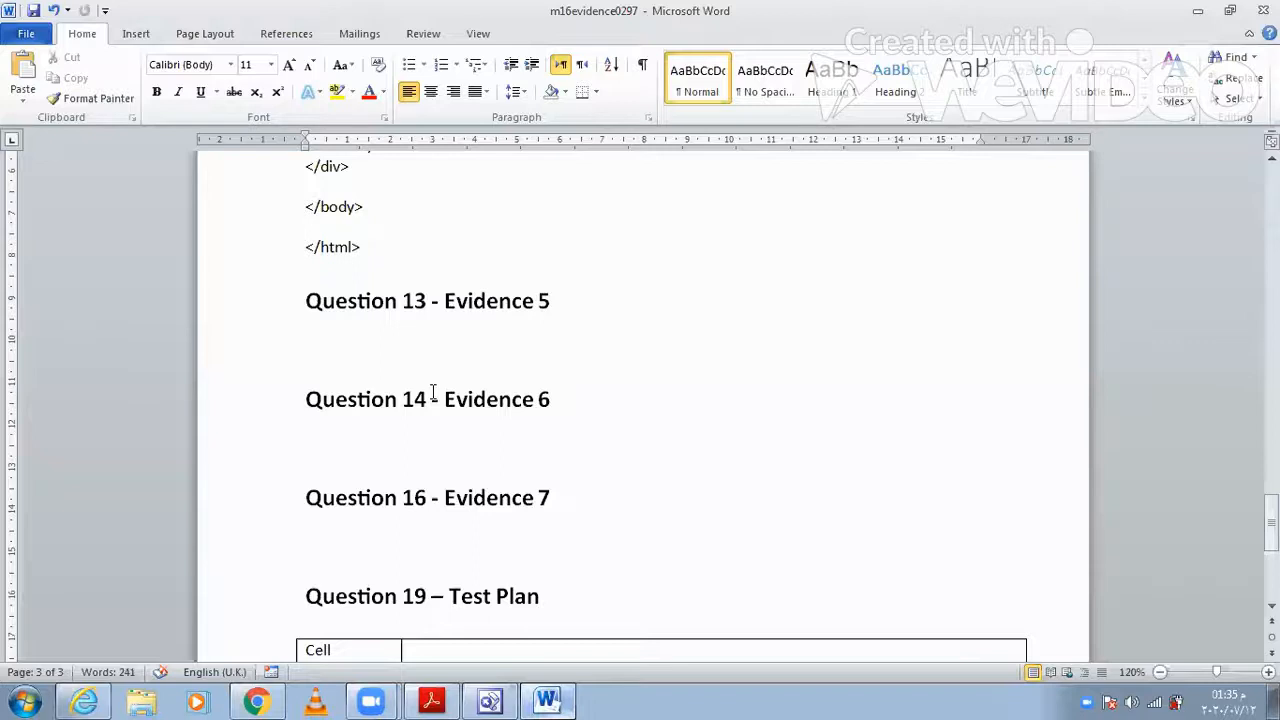
pyautogui.write('bright colo')
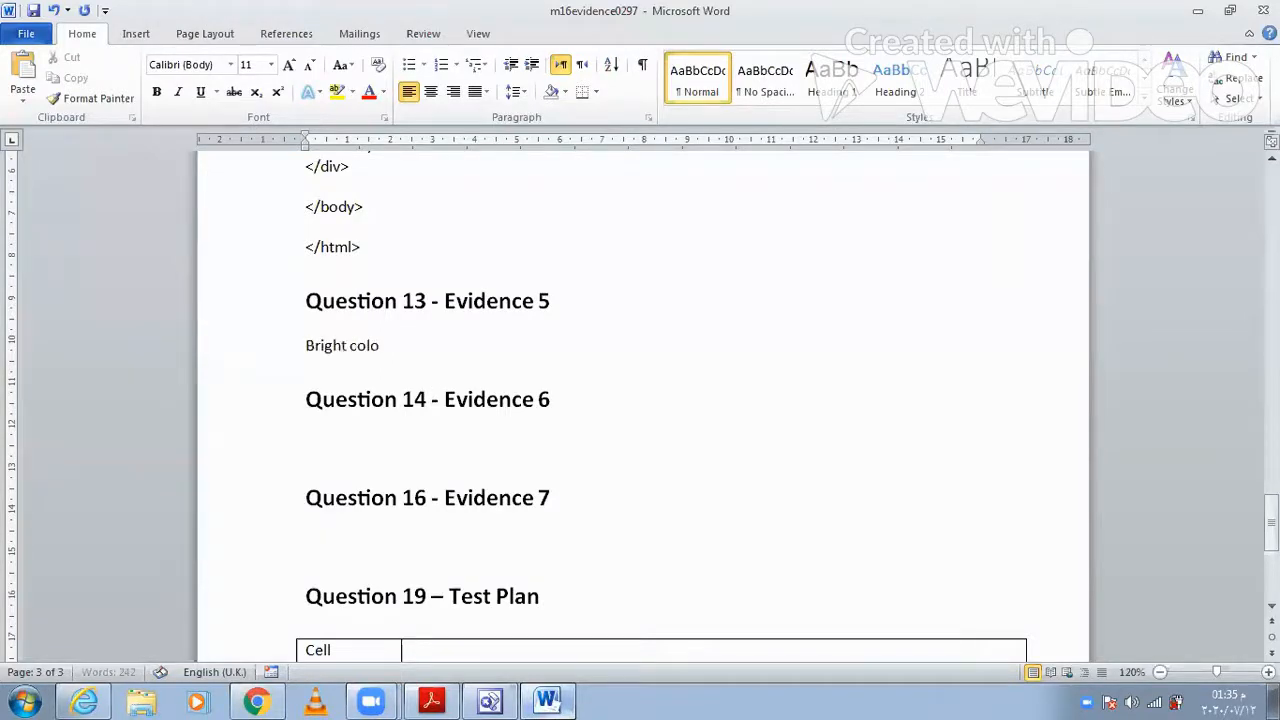
pyautogui.write('rs within the')
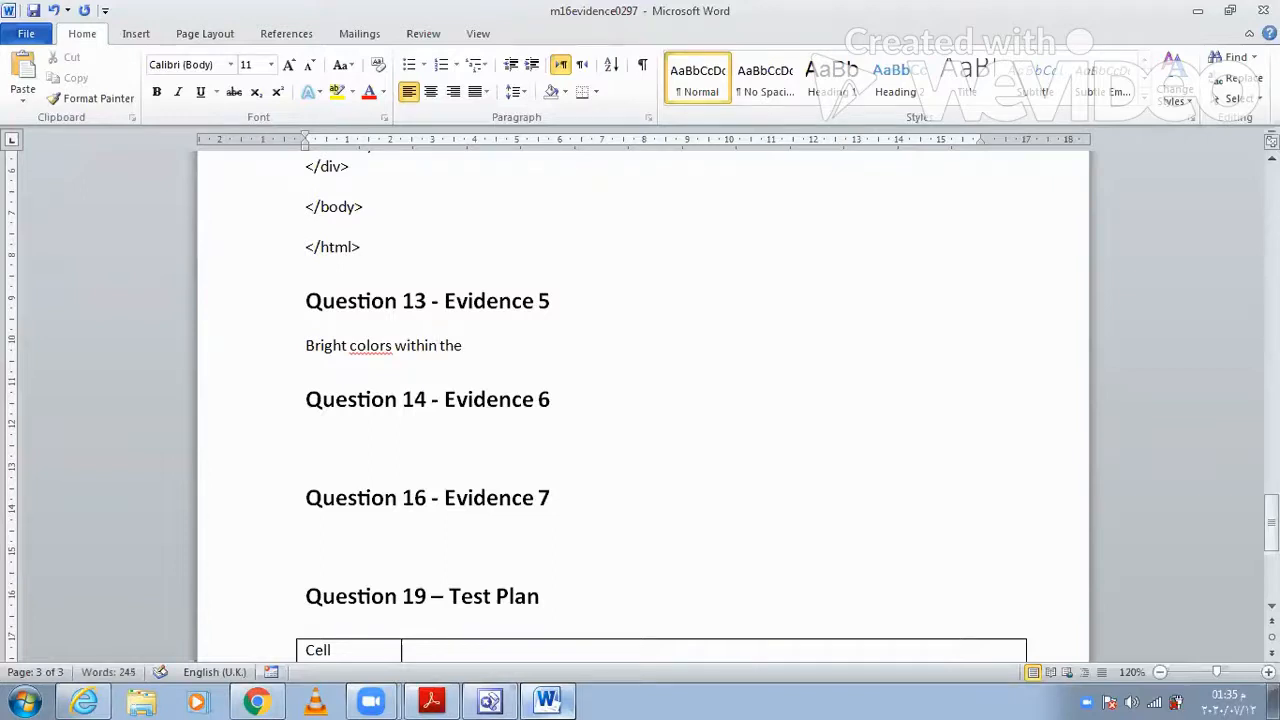
pyautogui.write(' page attract a')
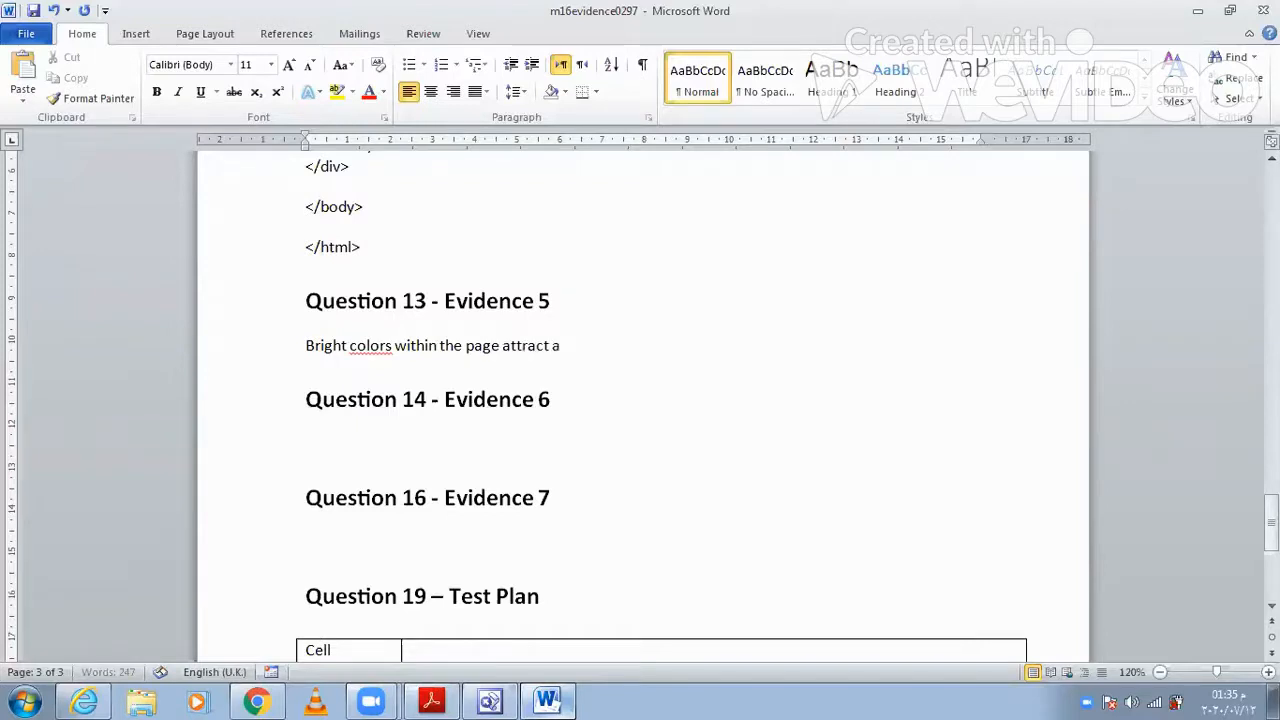
pyautogui.write('ttention')
pyautogui.press('Return')
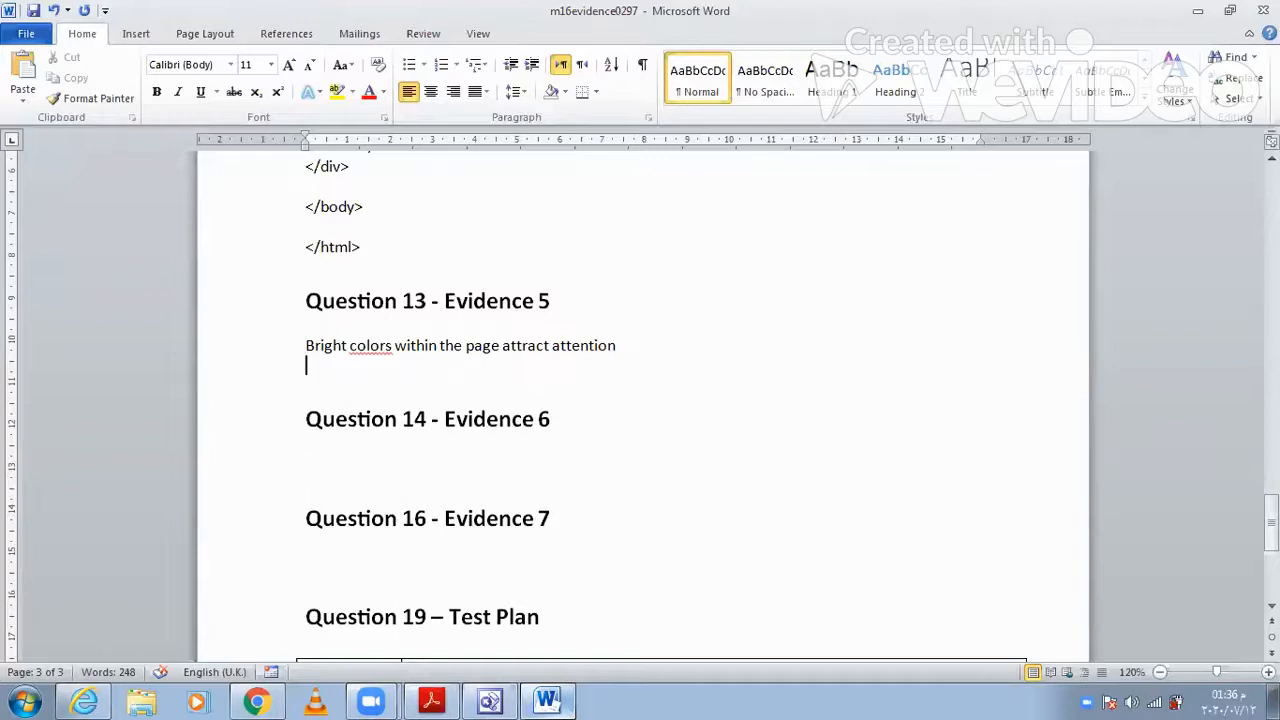
# - Add the second evaluation line "Text under image alt/text identifies the image" under Evidence 5
pyautogui.write('tes')
pyautogui.press('BackSpace')
pyautogui.write('xt under')
pyautogui.click(334, 366)
pyautogui.write('under image ')
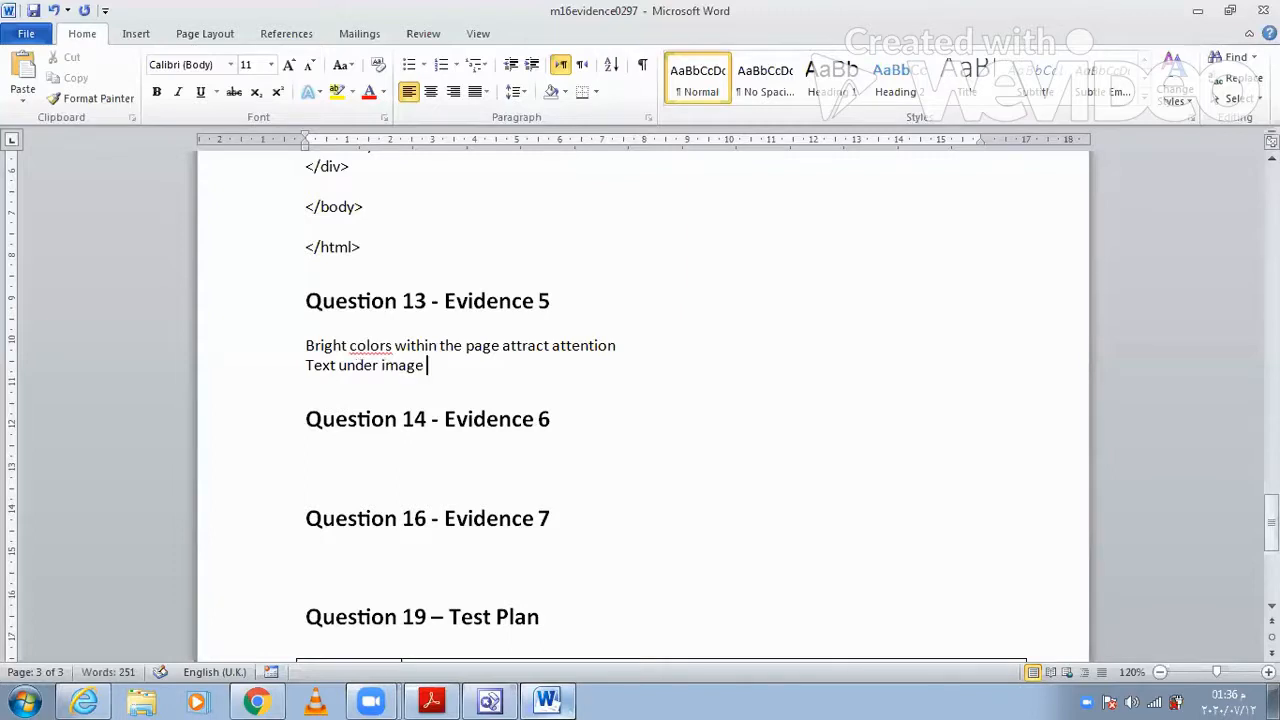
pyautogui.write('alt/text identifies the image')
pyautogui.press('Return')
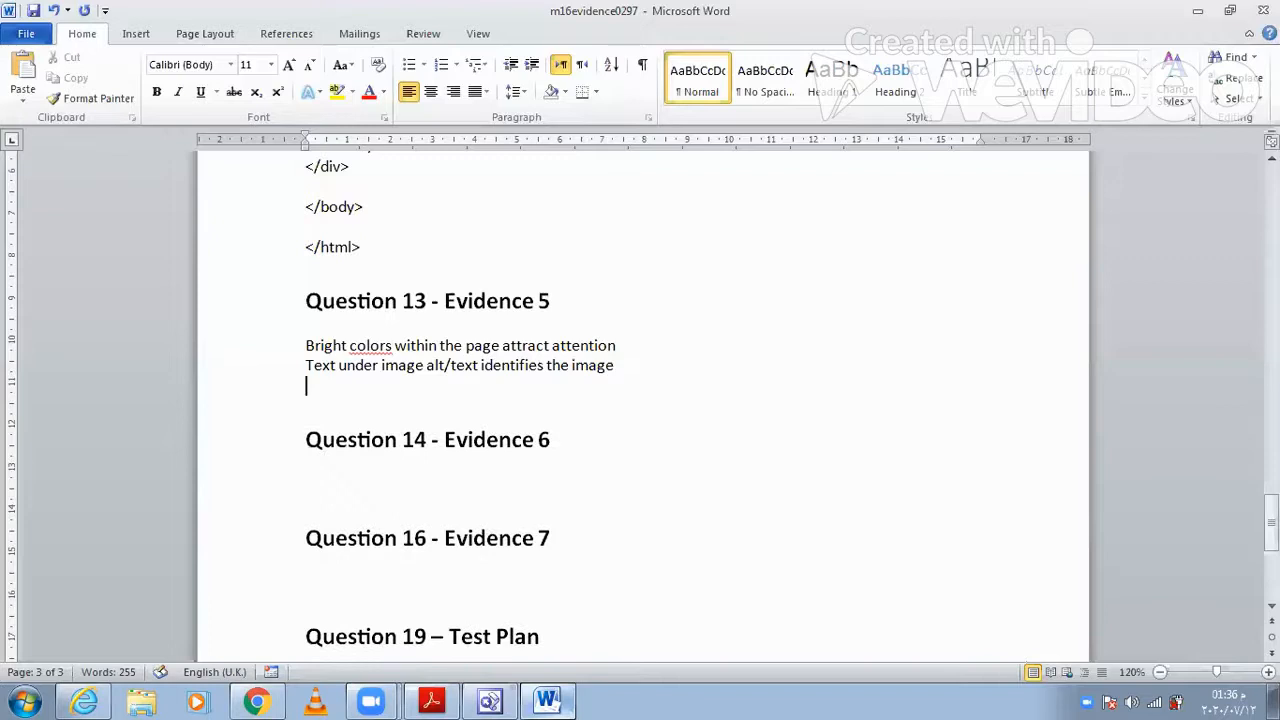
# - Add the third evaluation line "Colour scheme do not look like professional" under Evidence 5
pyautogui.write('colour scheme do not l')
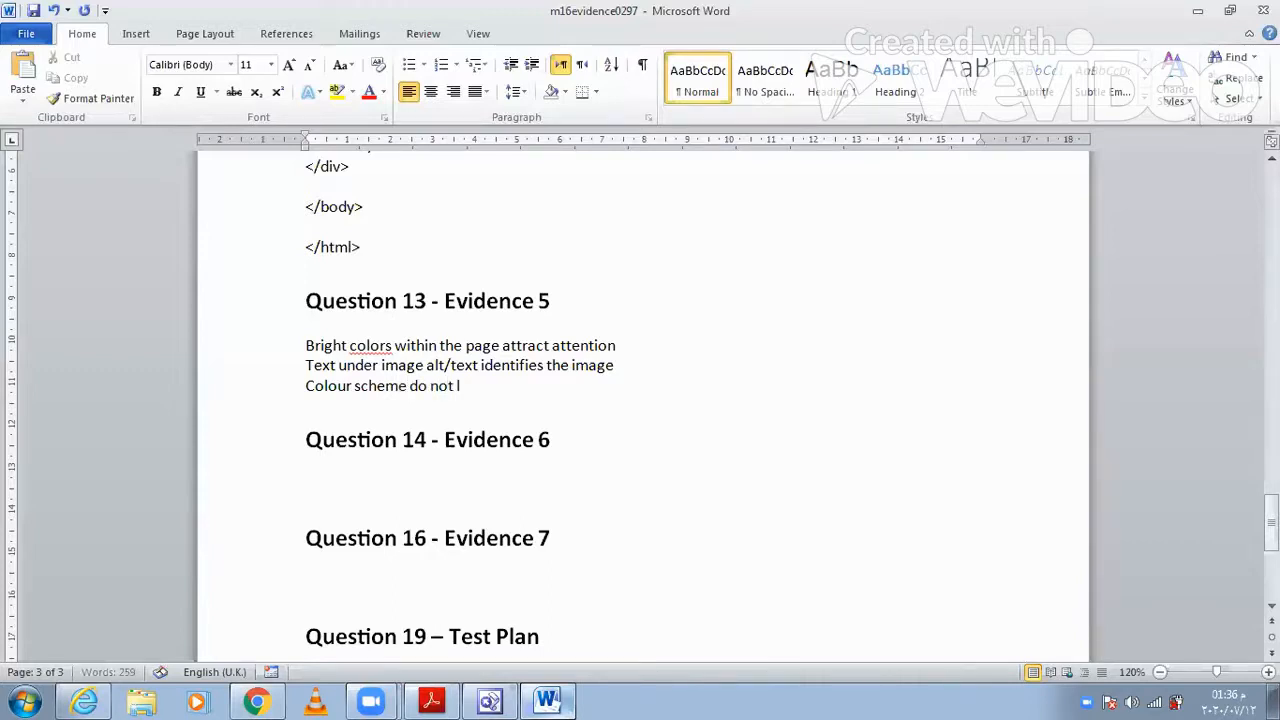
pyautogui.write('ook like professiona')
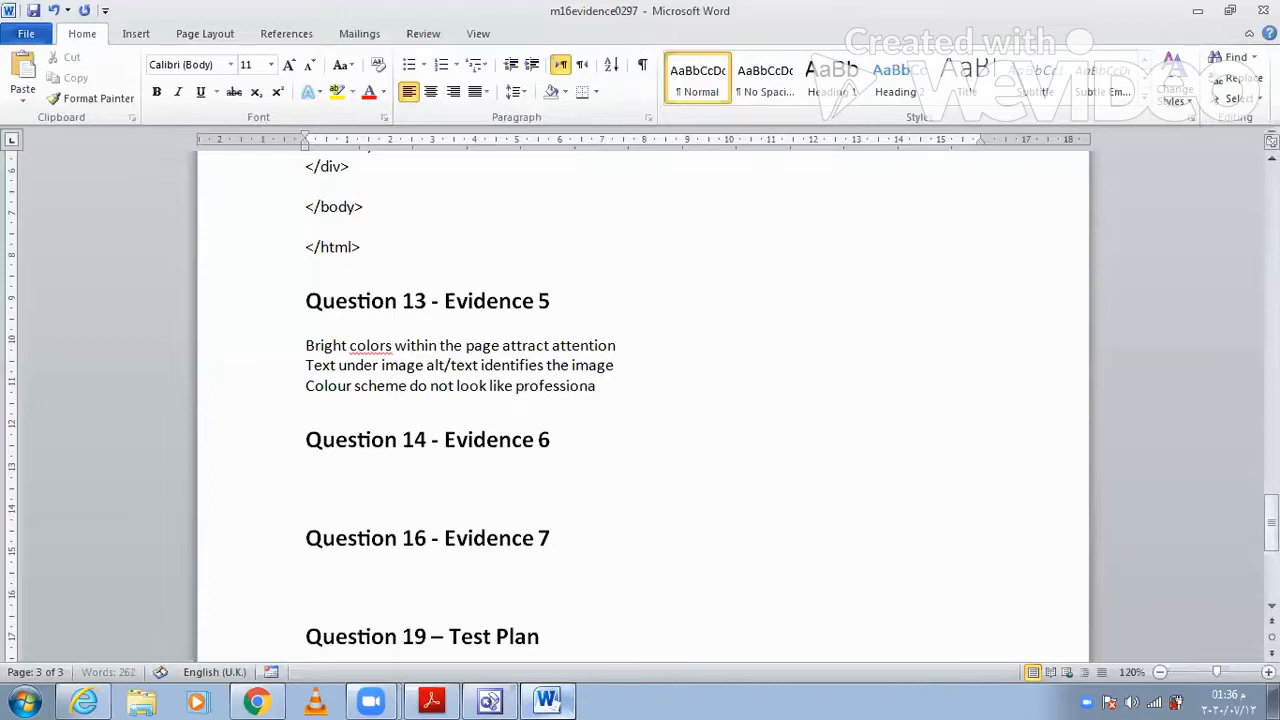
pyautogui.write('l')
pyautogui.press('Return')
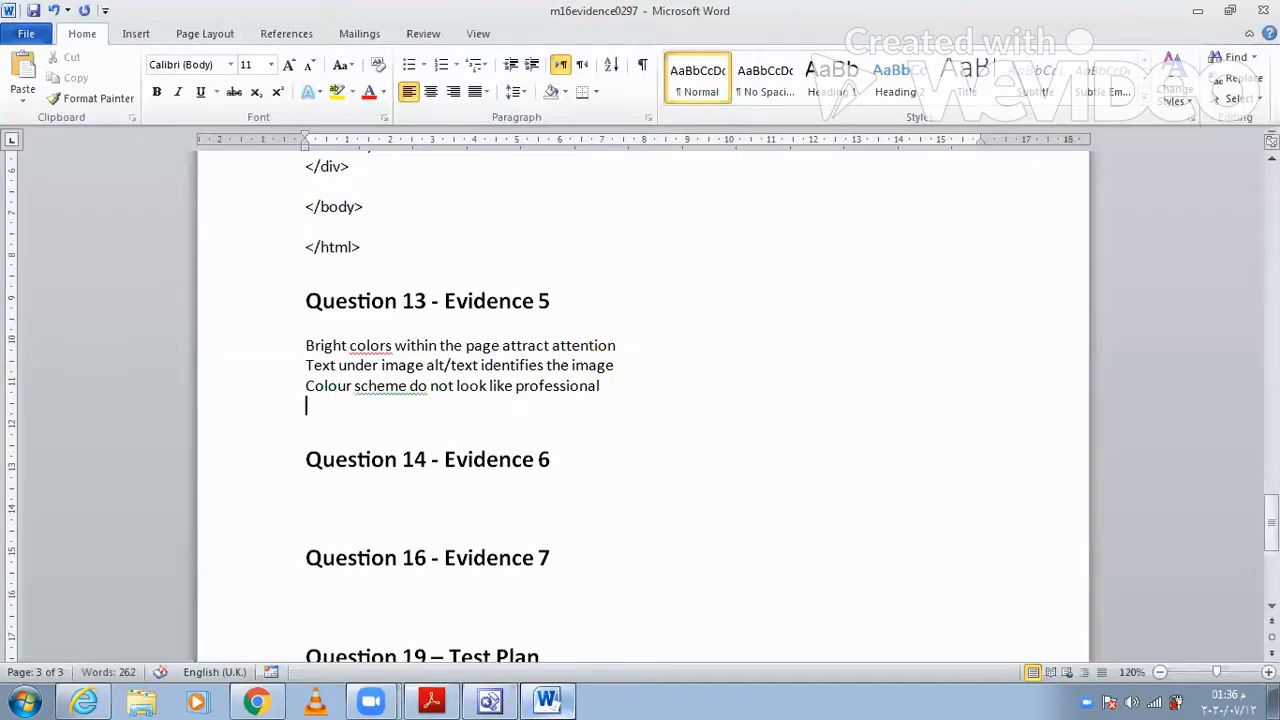
# - Add the fourth evaluation line "Logo does not blend with background" under Evidence 5
pyautogui.write('logo does not')
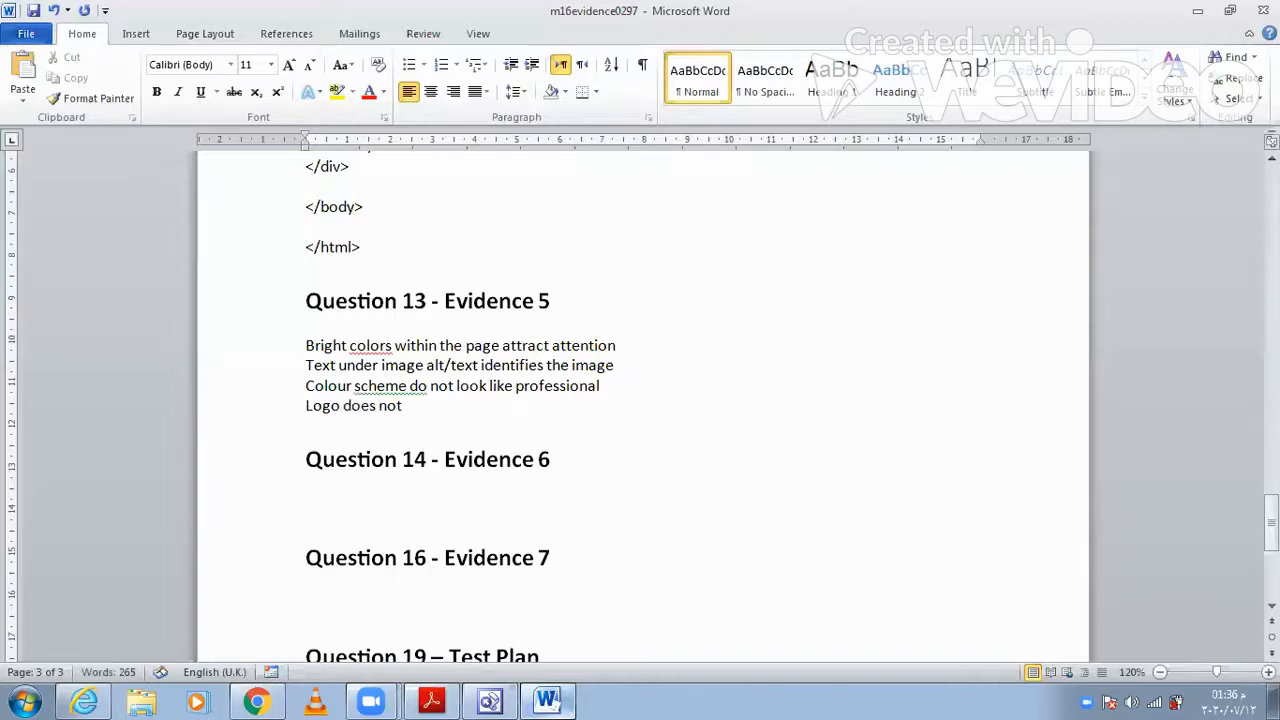
pyautogui.write(' blend wi')
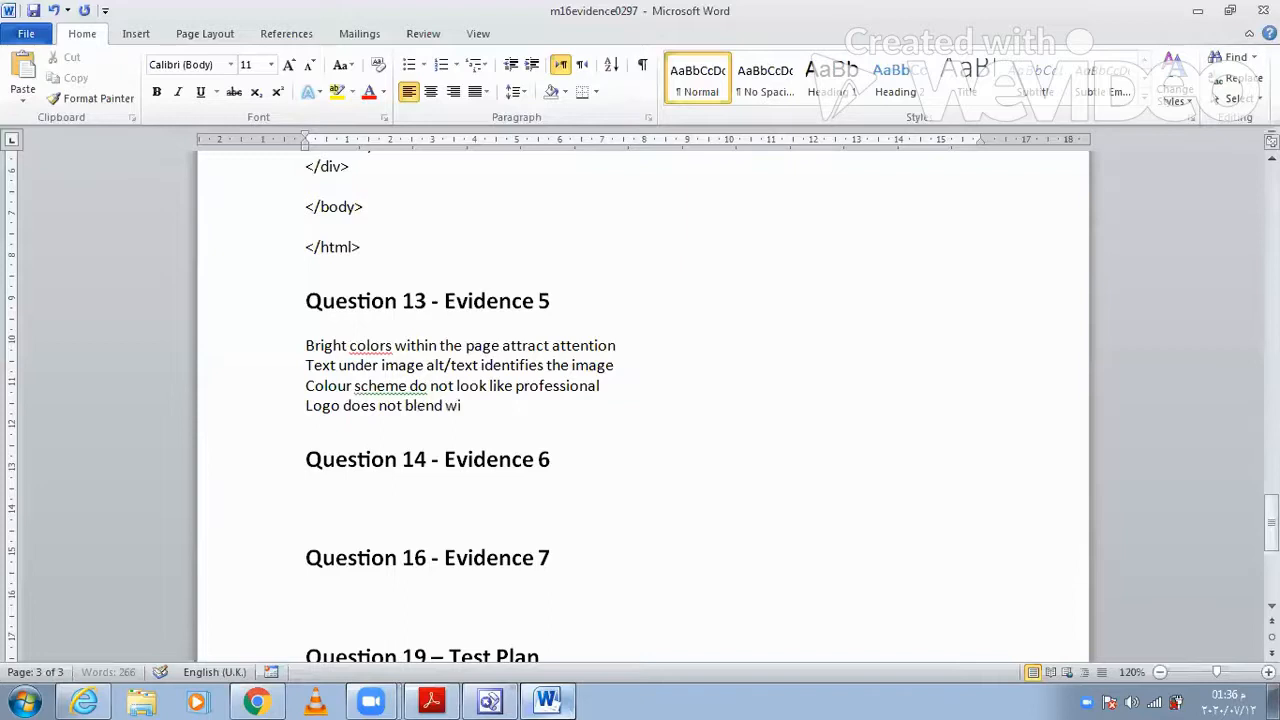
pyautogui.write('th background')
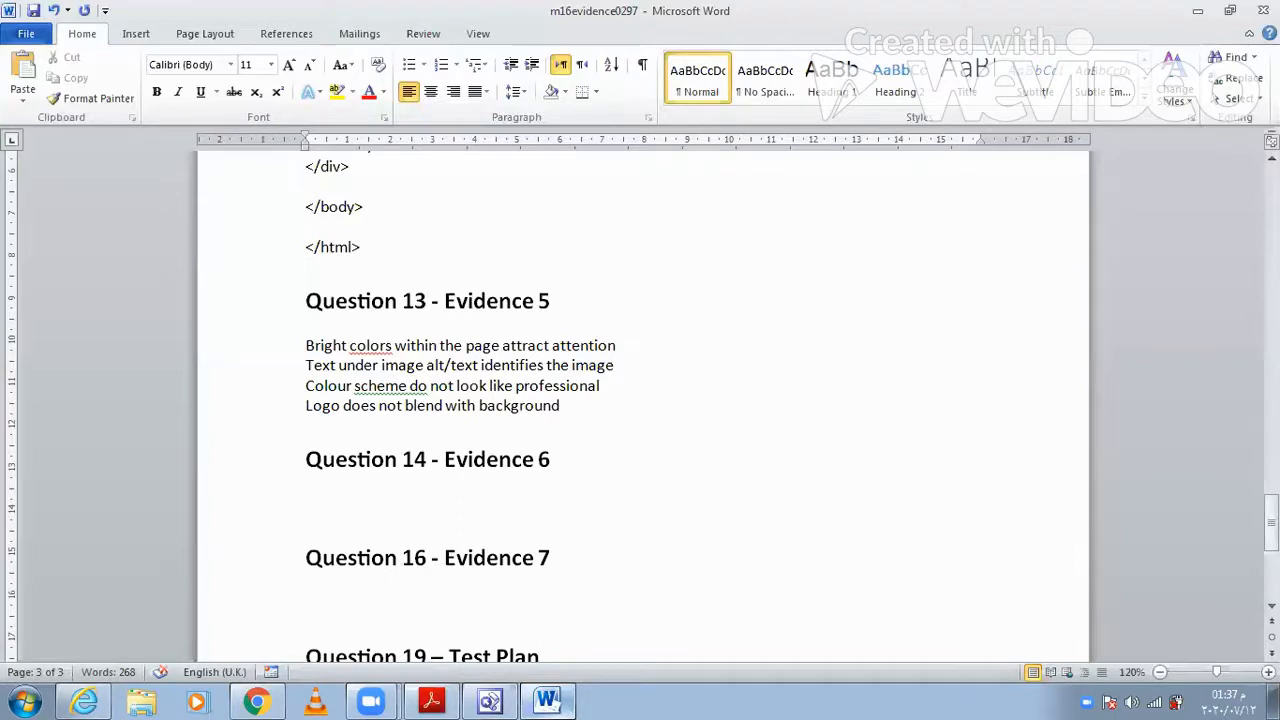
pyautogui.press('Return')
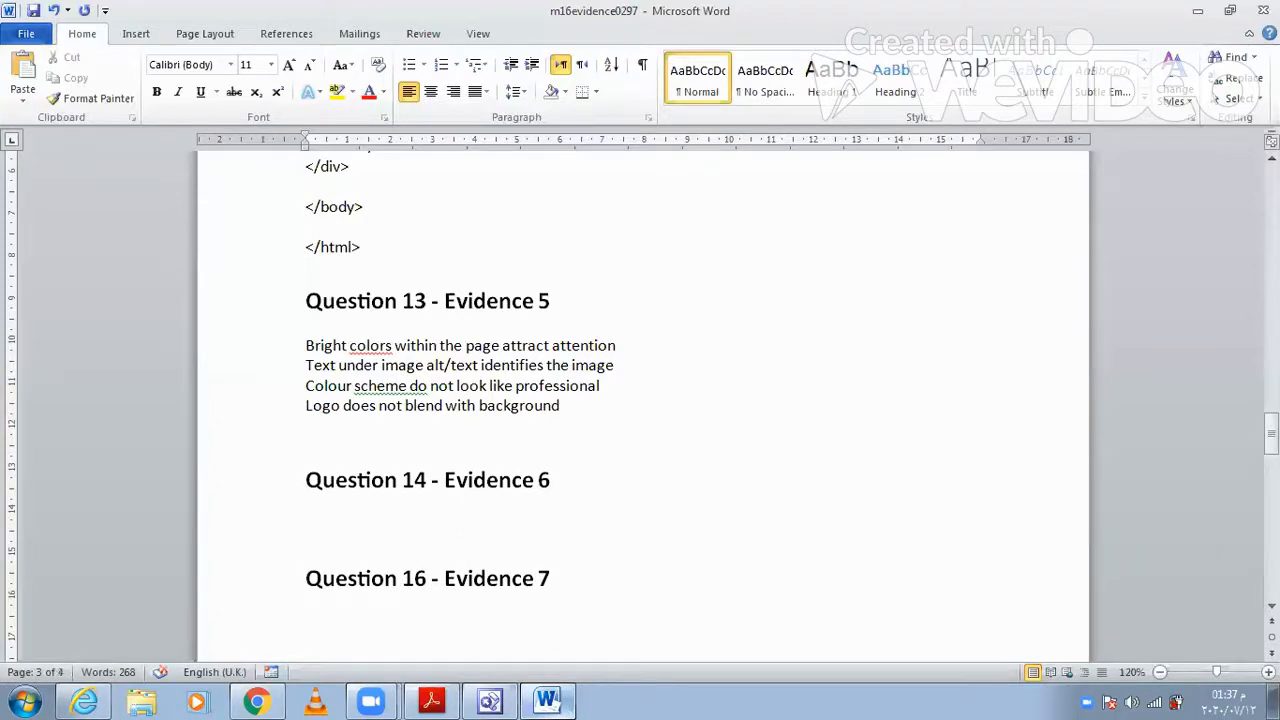
# - Add the fifth evaluation line "Image of beach front café is taken from very far" under Evidence 5 and switch back to the question paper in Adobe Reader
pyautogui.write('Image of')
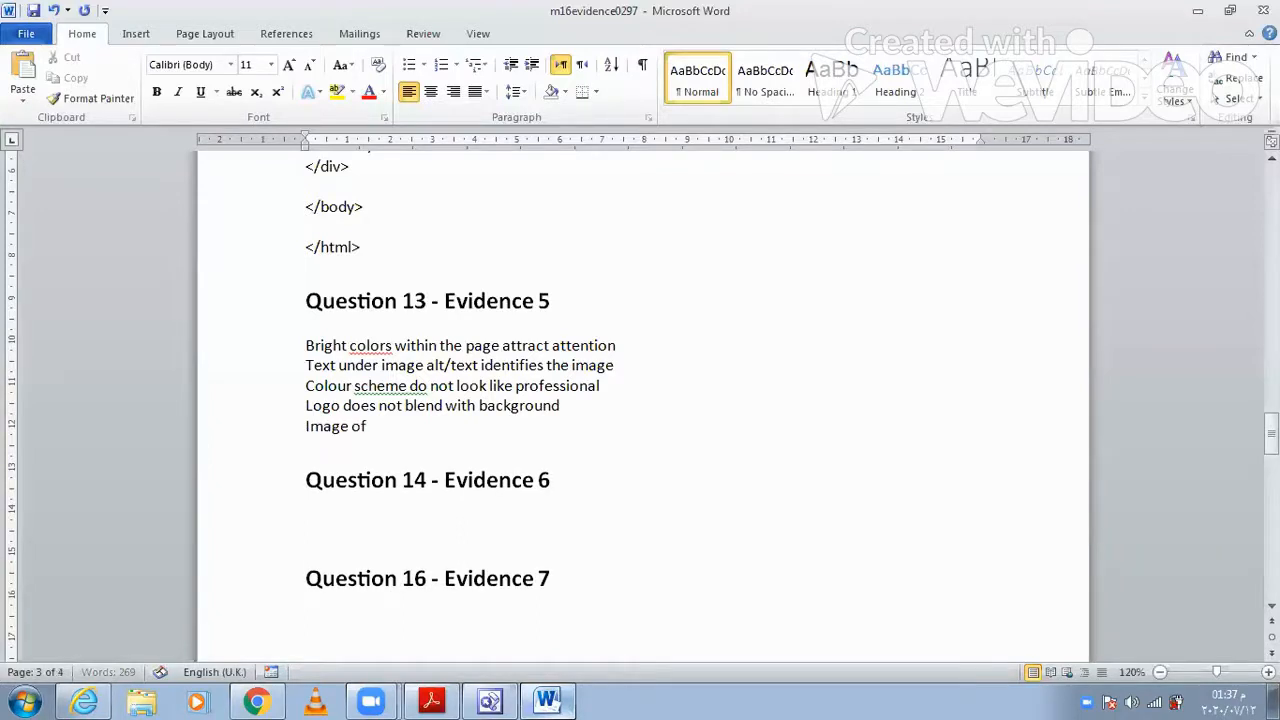
pyautogui.write(' beach front café is')
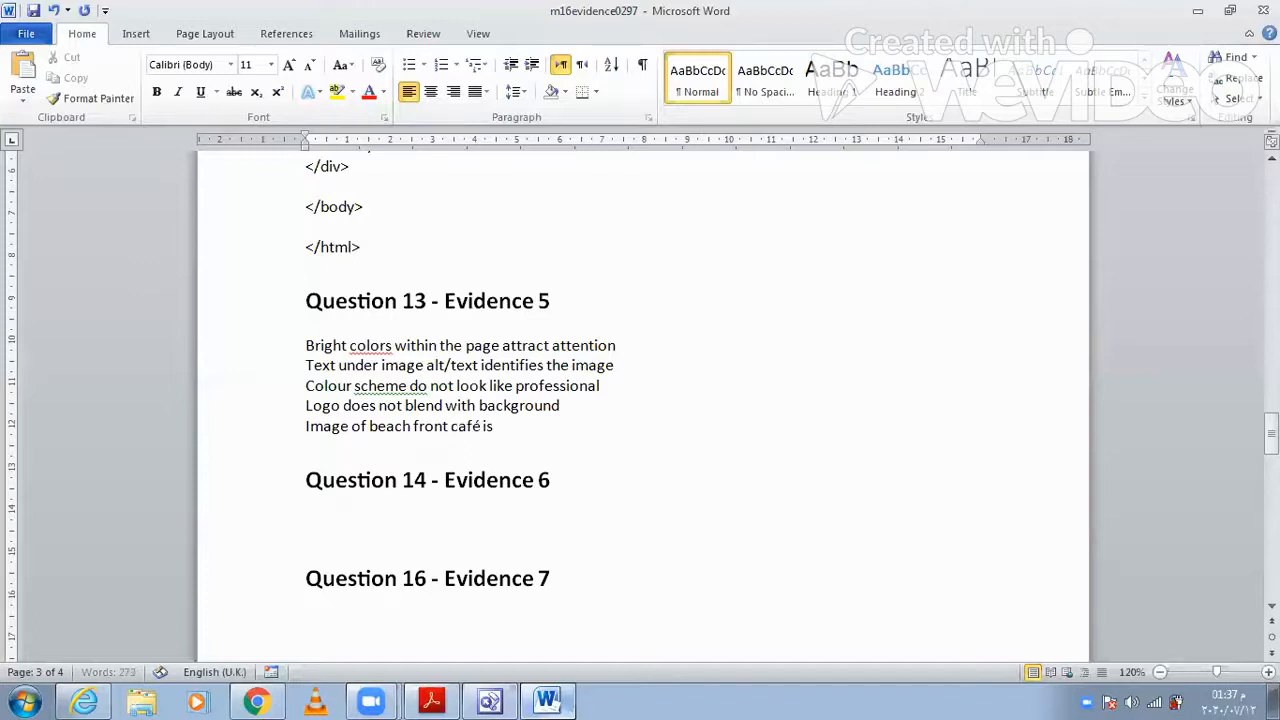
pyautogui.write(' taken from very')
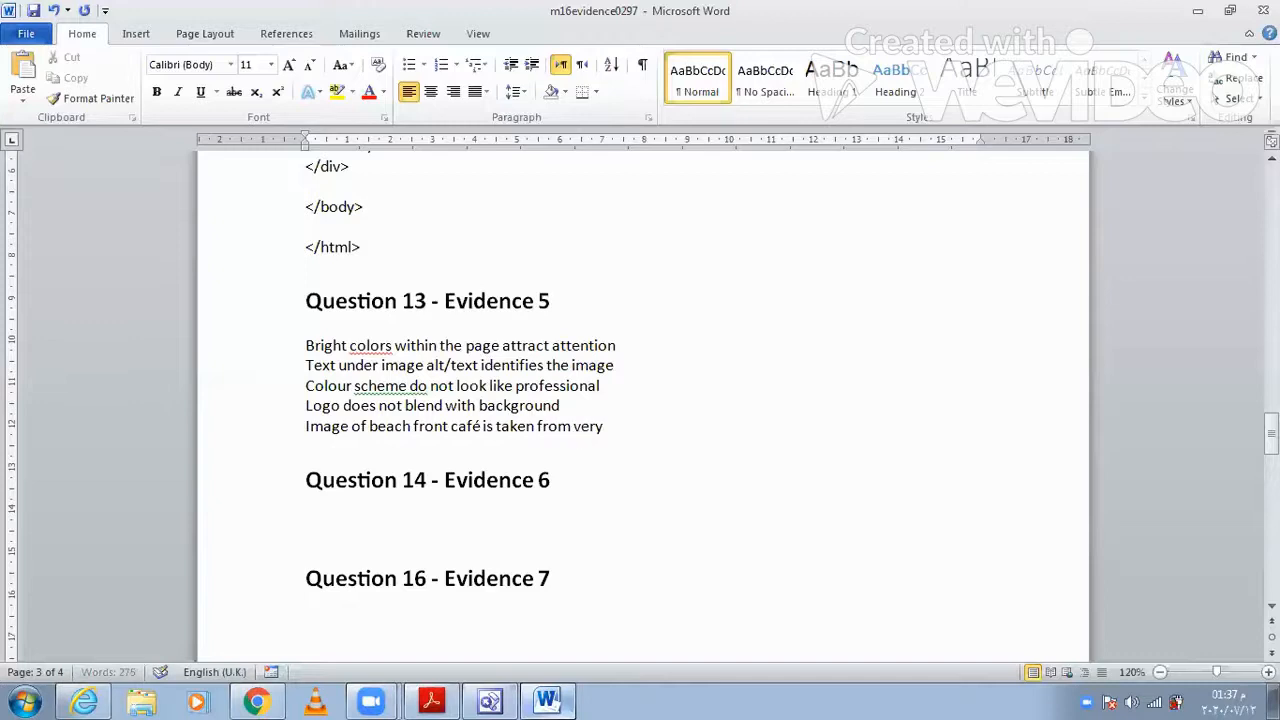
pyautogui.write(' far')
pyautogui.click(456, 693)
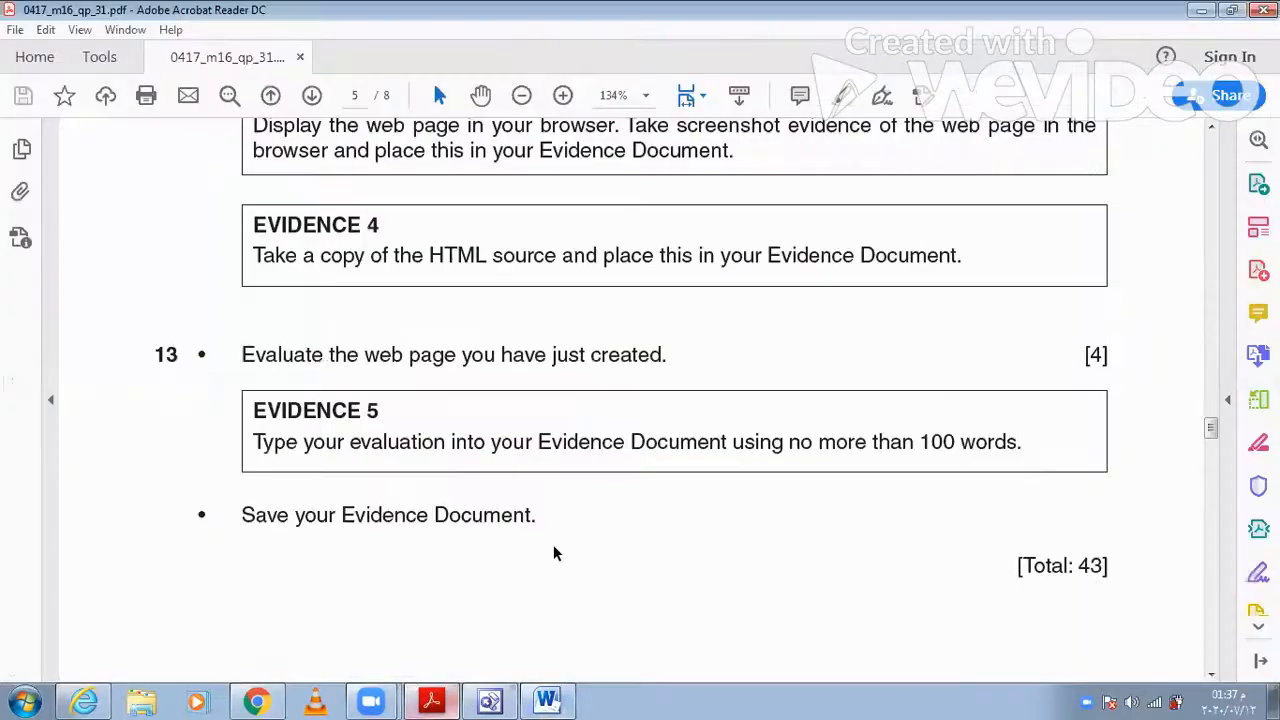